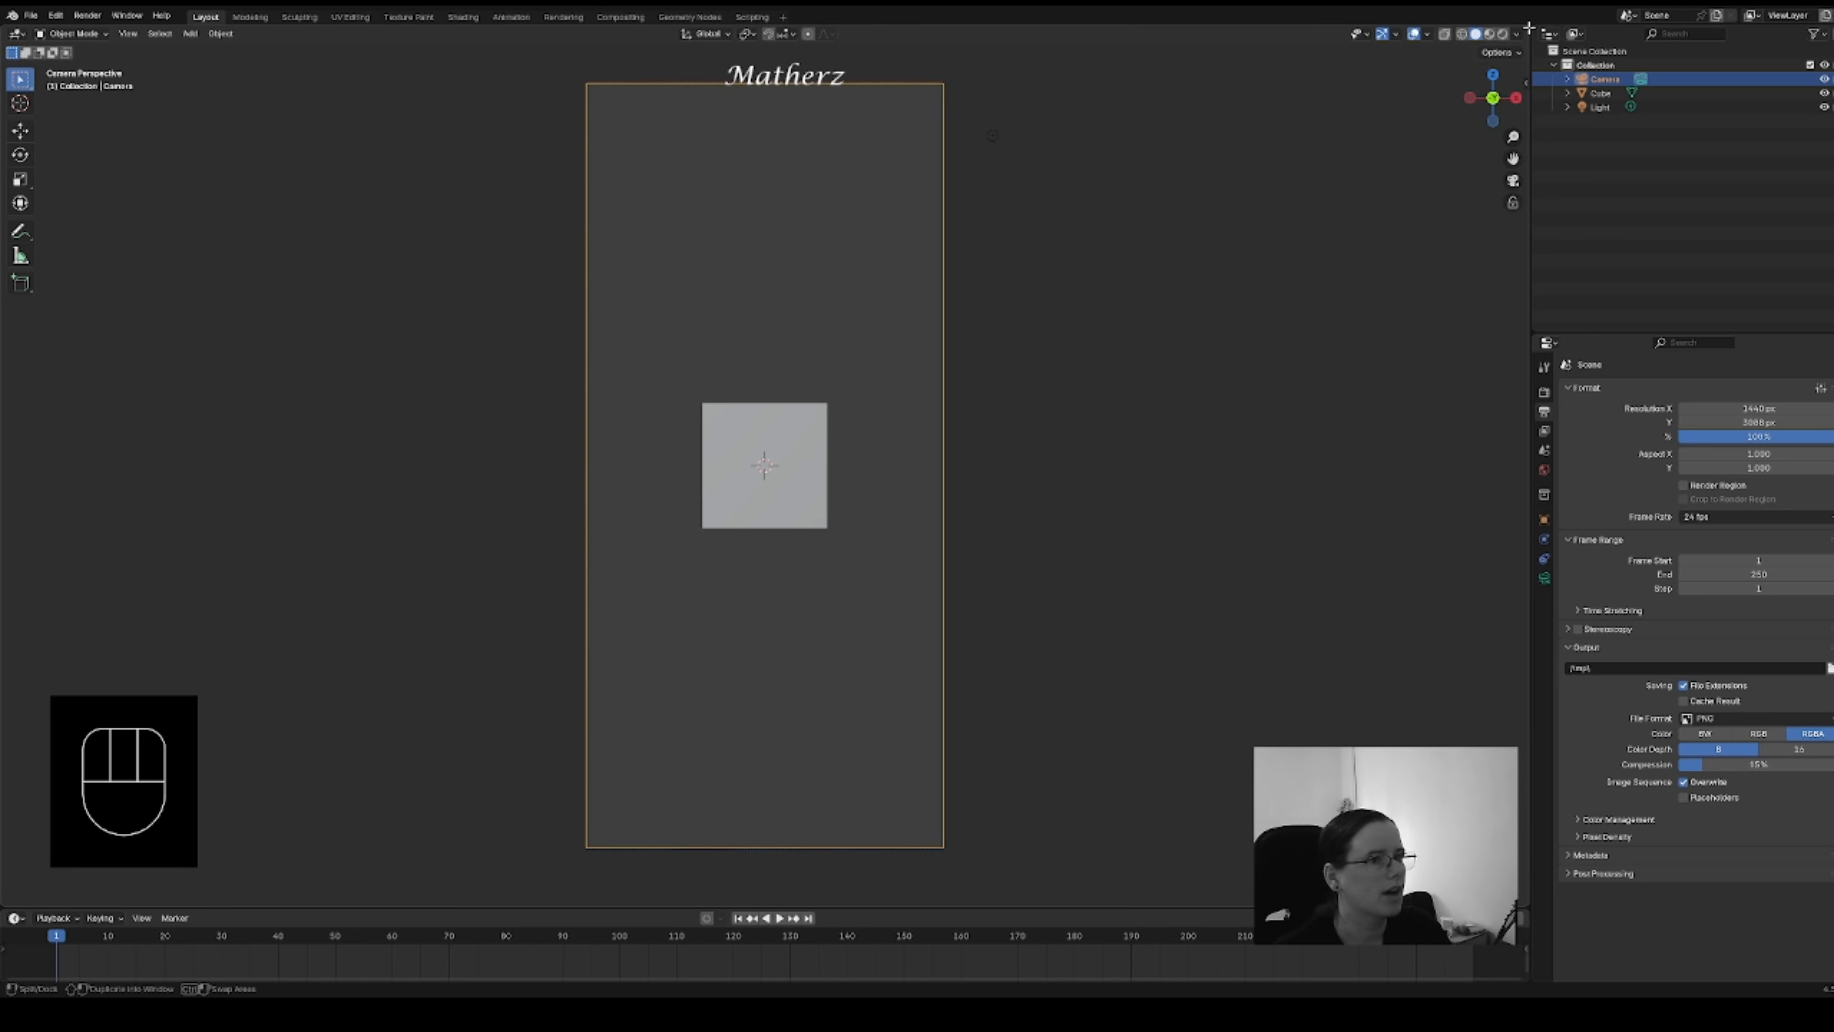
- Split the 3D viewport into two side-by-side views, keeping one on the camera, and delete the default cube
left_click_drag(1528, 28, 729, 66)
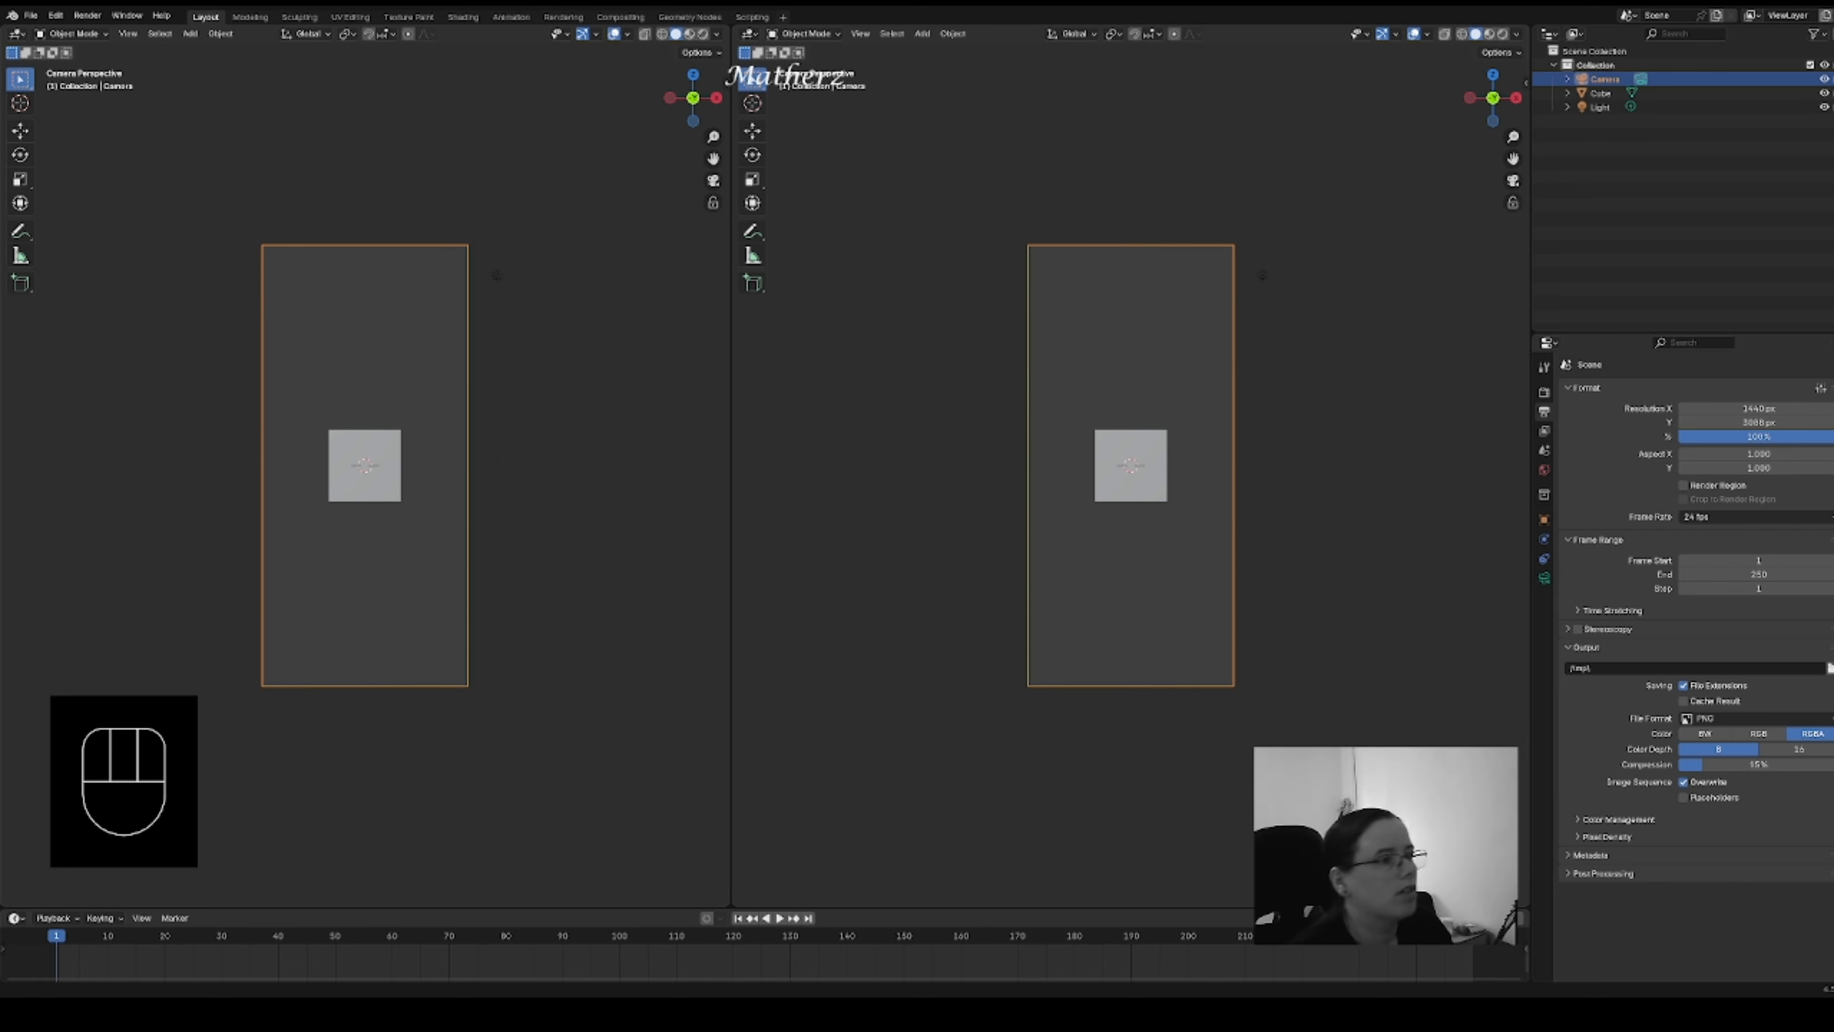
middle_click_drag(1162, 612, 1154, 556)
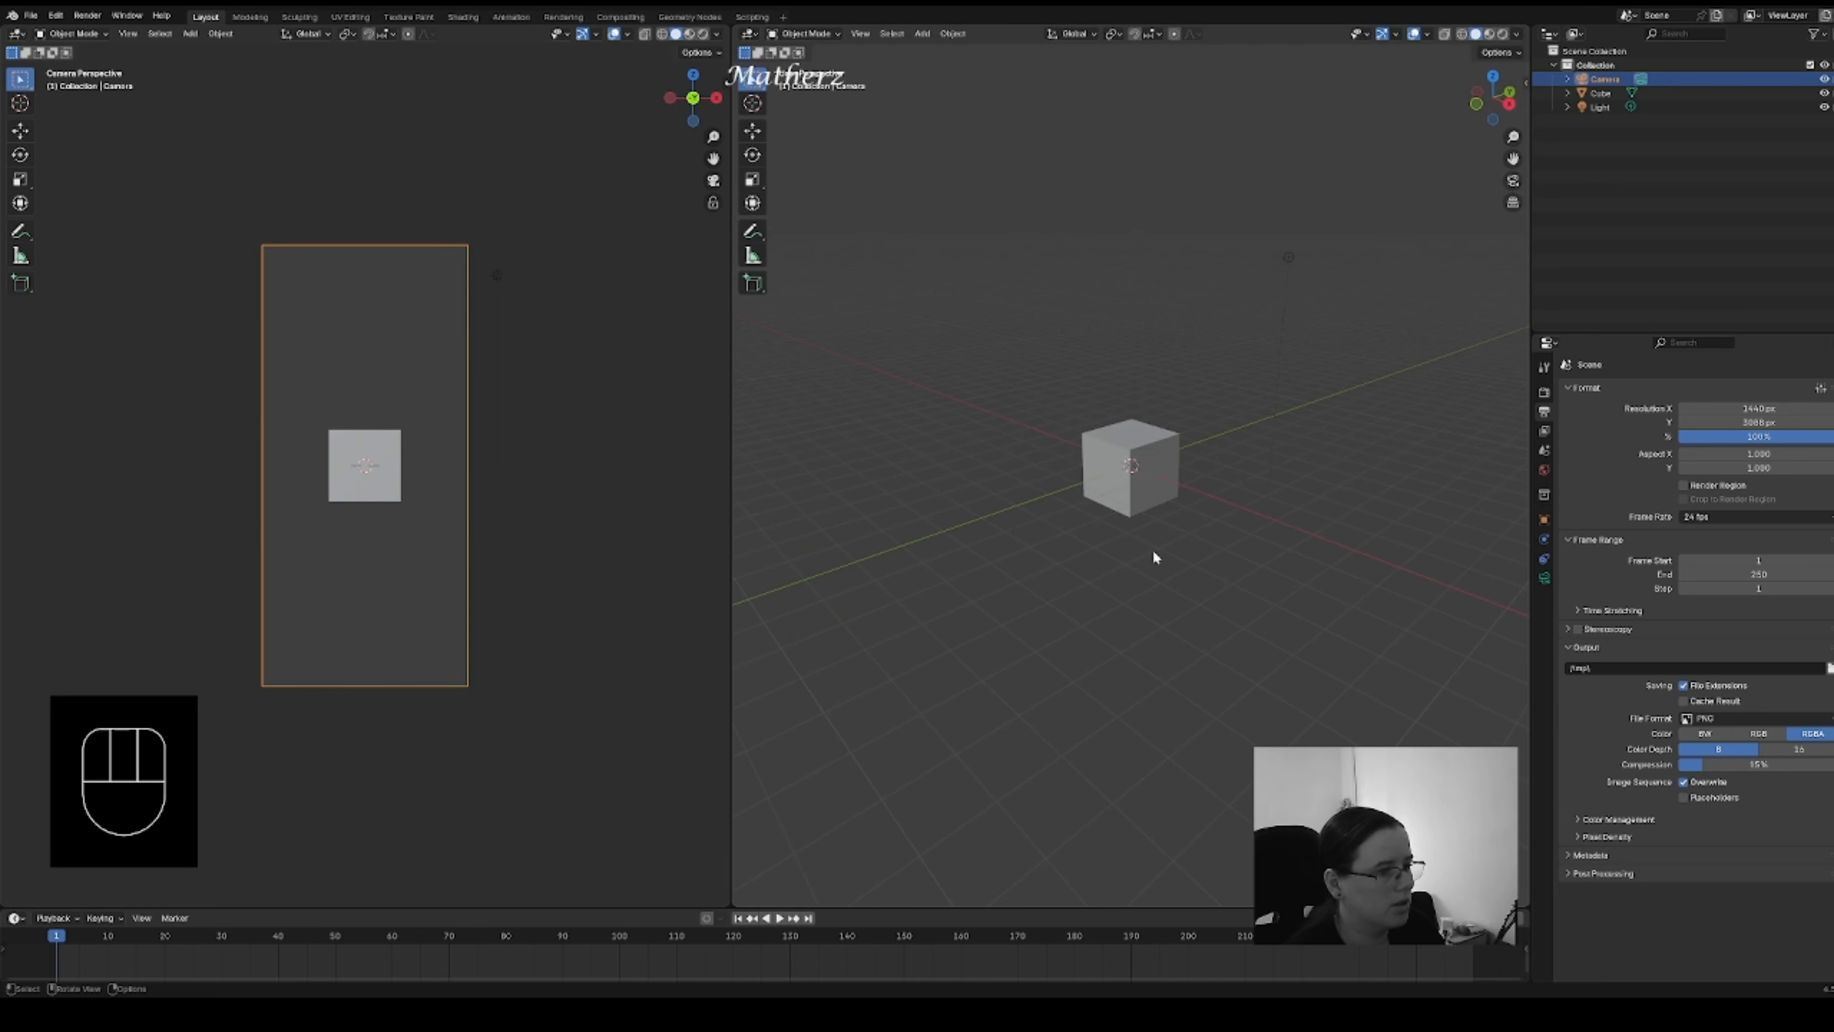
left_click(1136, 445)
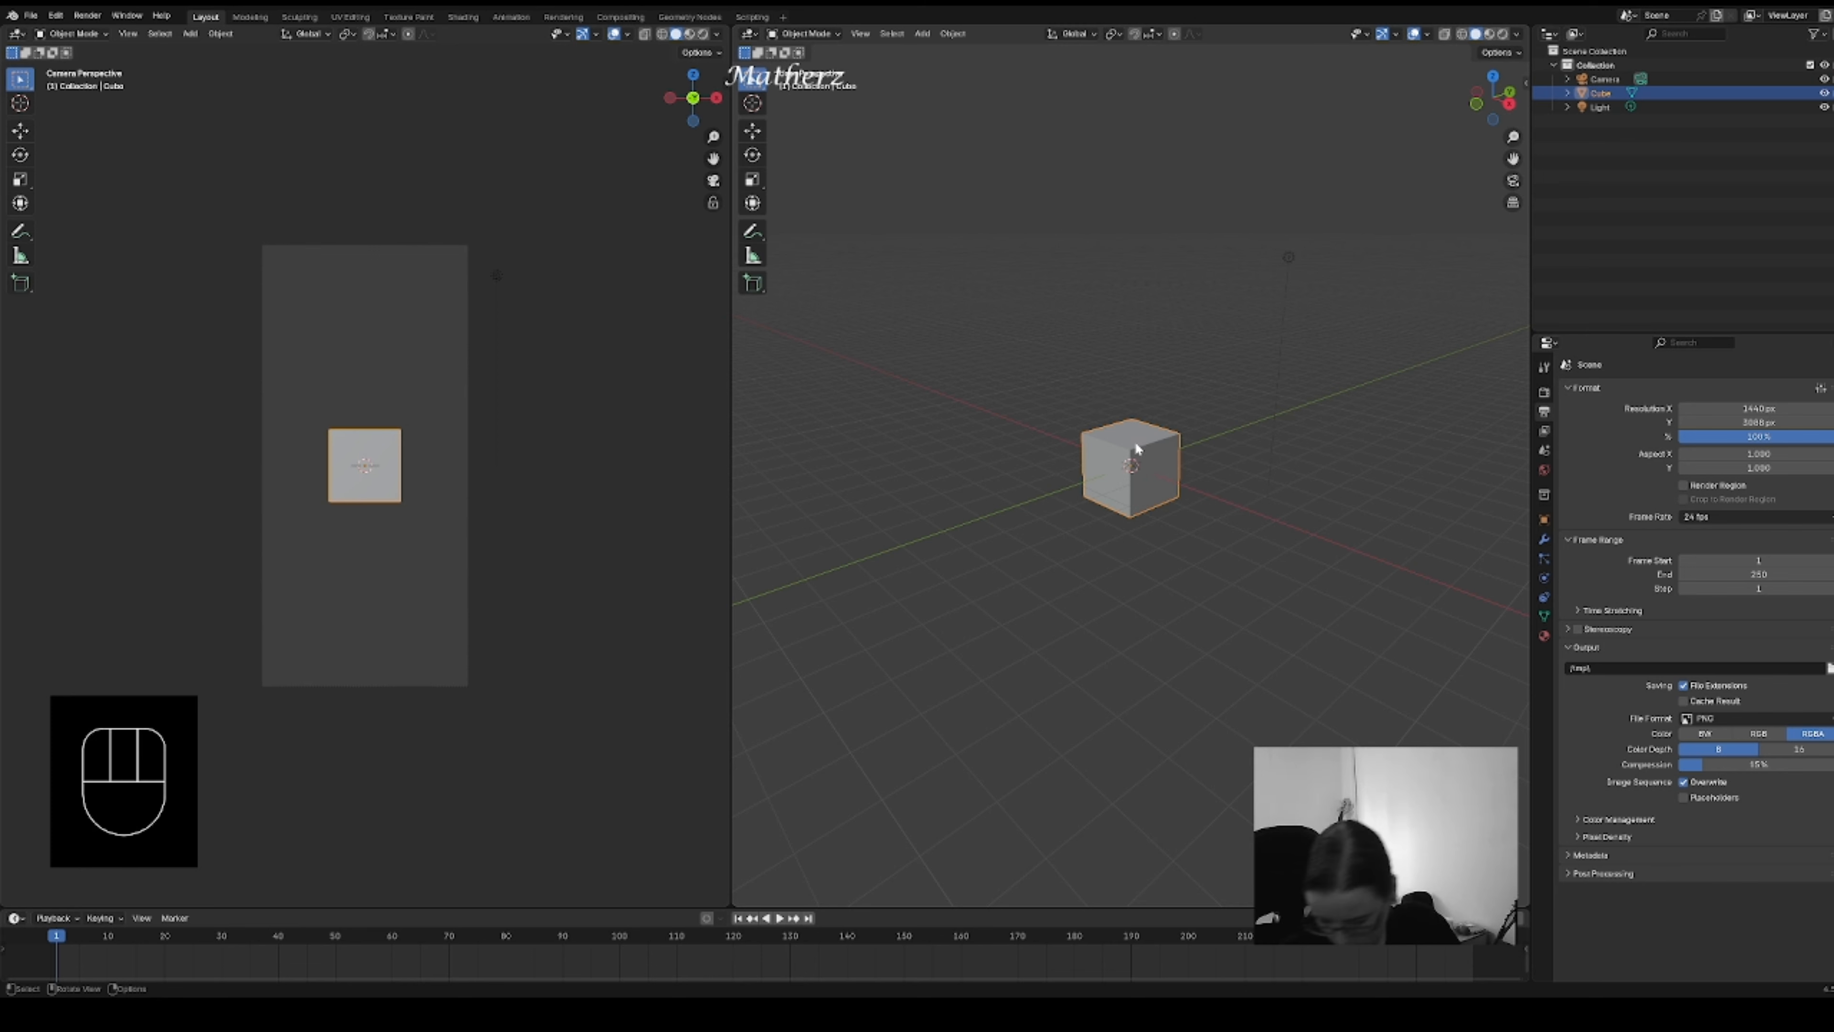
key("Delete")
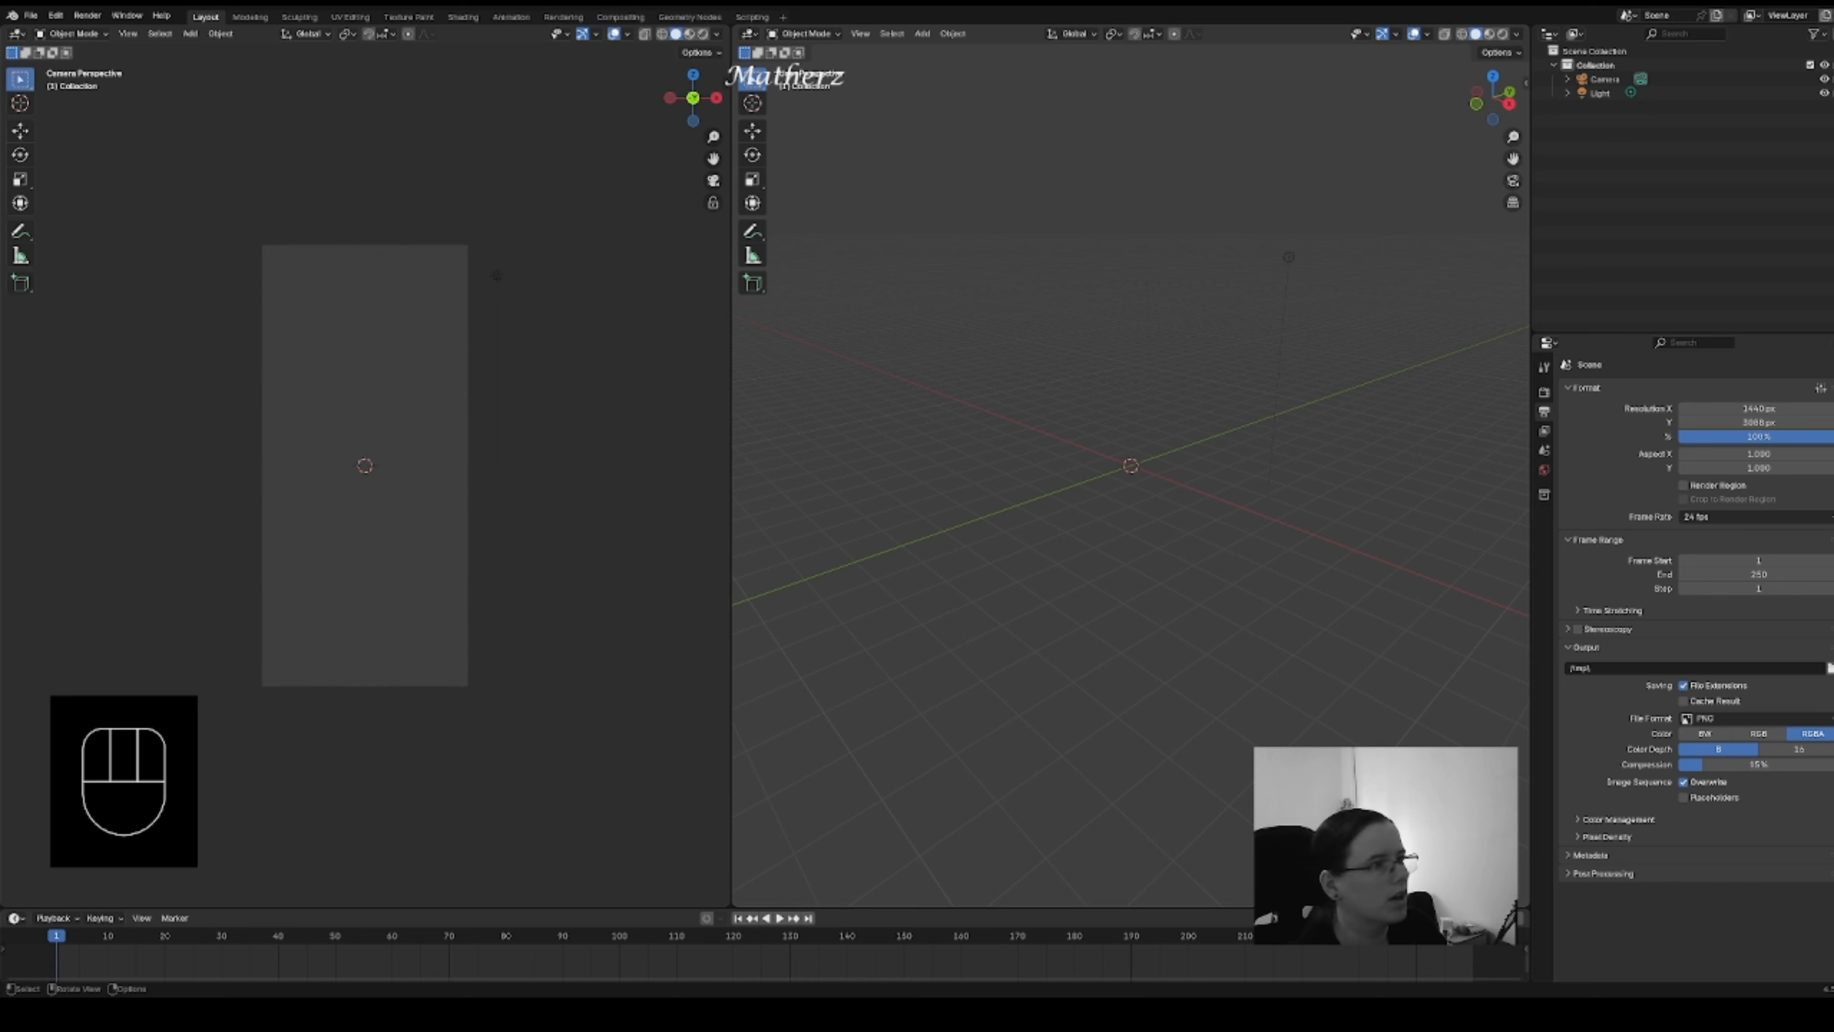
- Add a UV sphere at the scene origin and shade it smooth
left_click(922, 34)
mouse_move(938, 51)
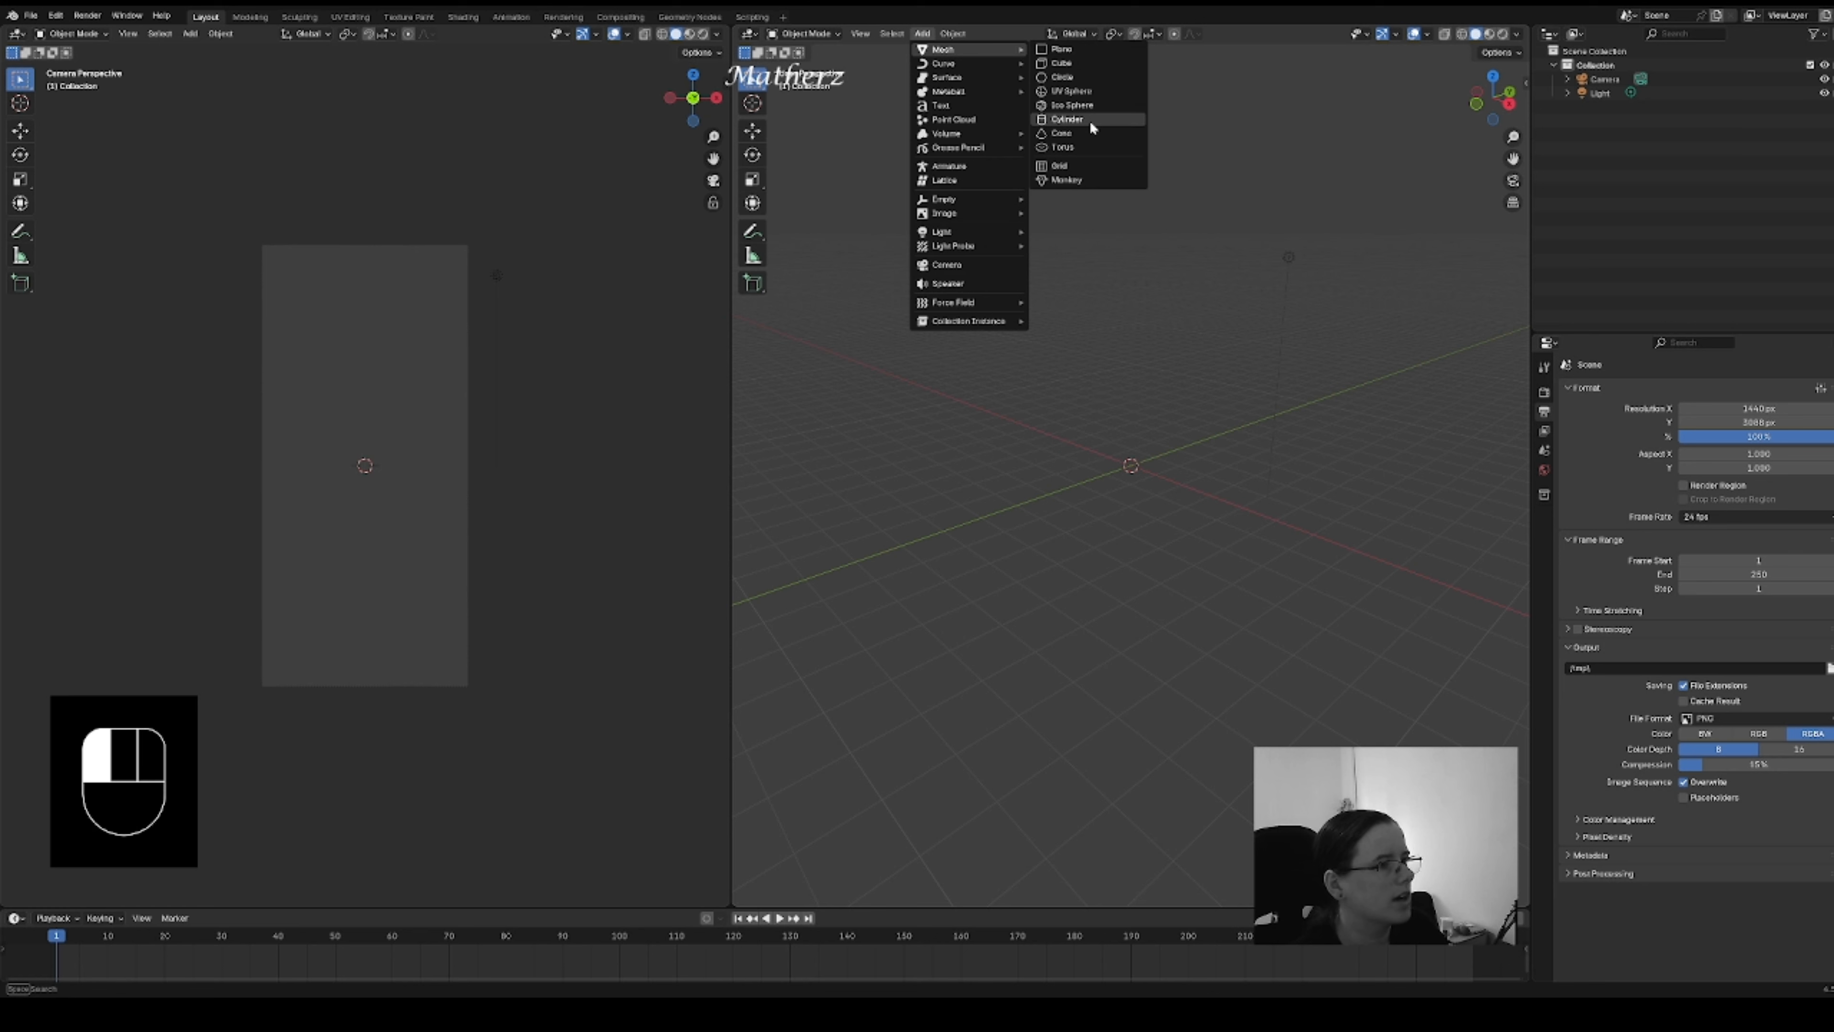
left_click(1098, 92)
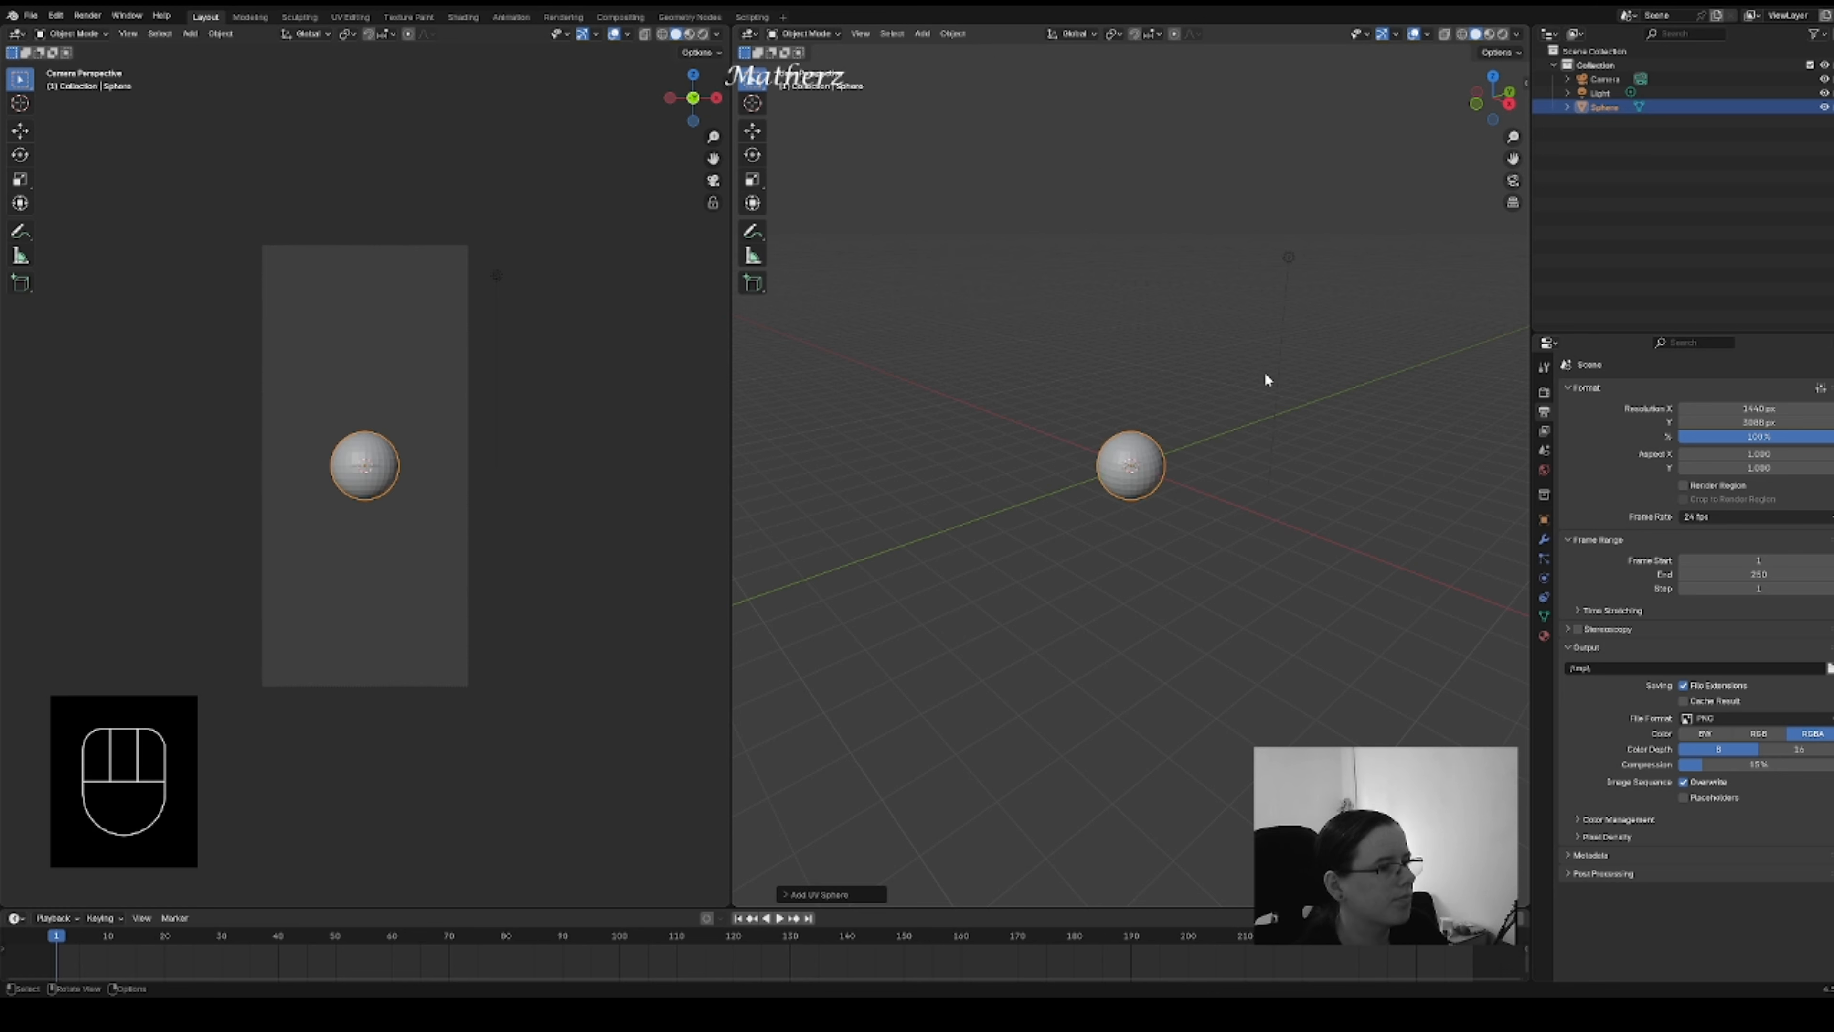
right_click(1141, 459)
left_click(1149, 455)
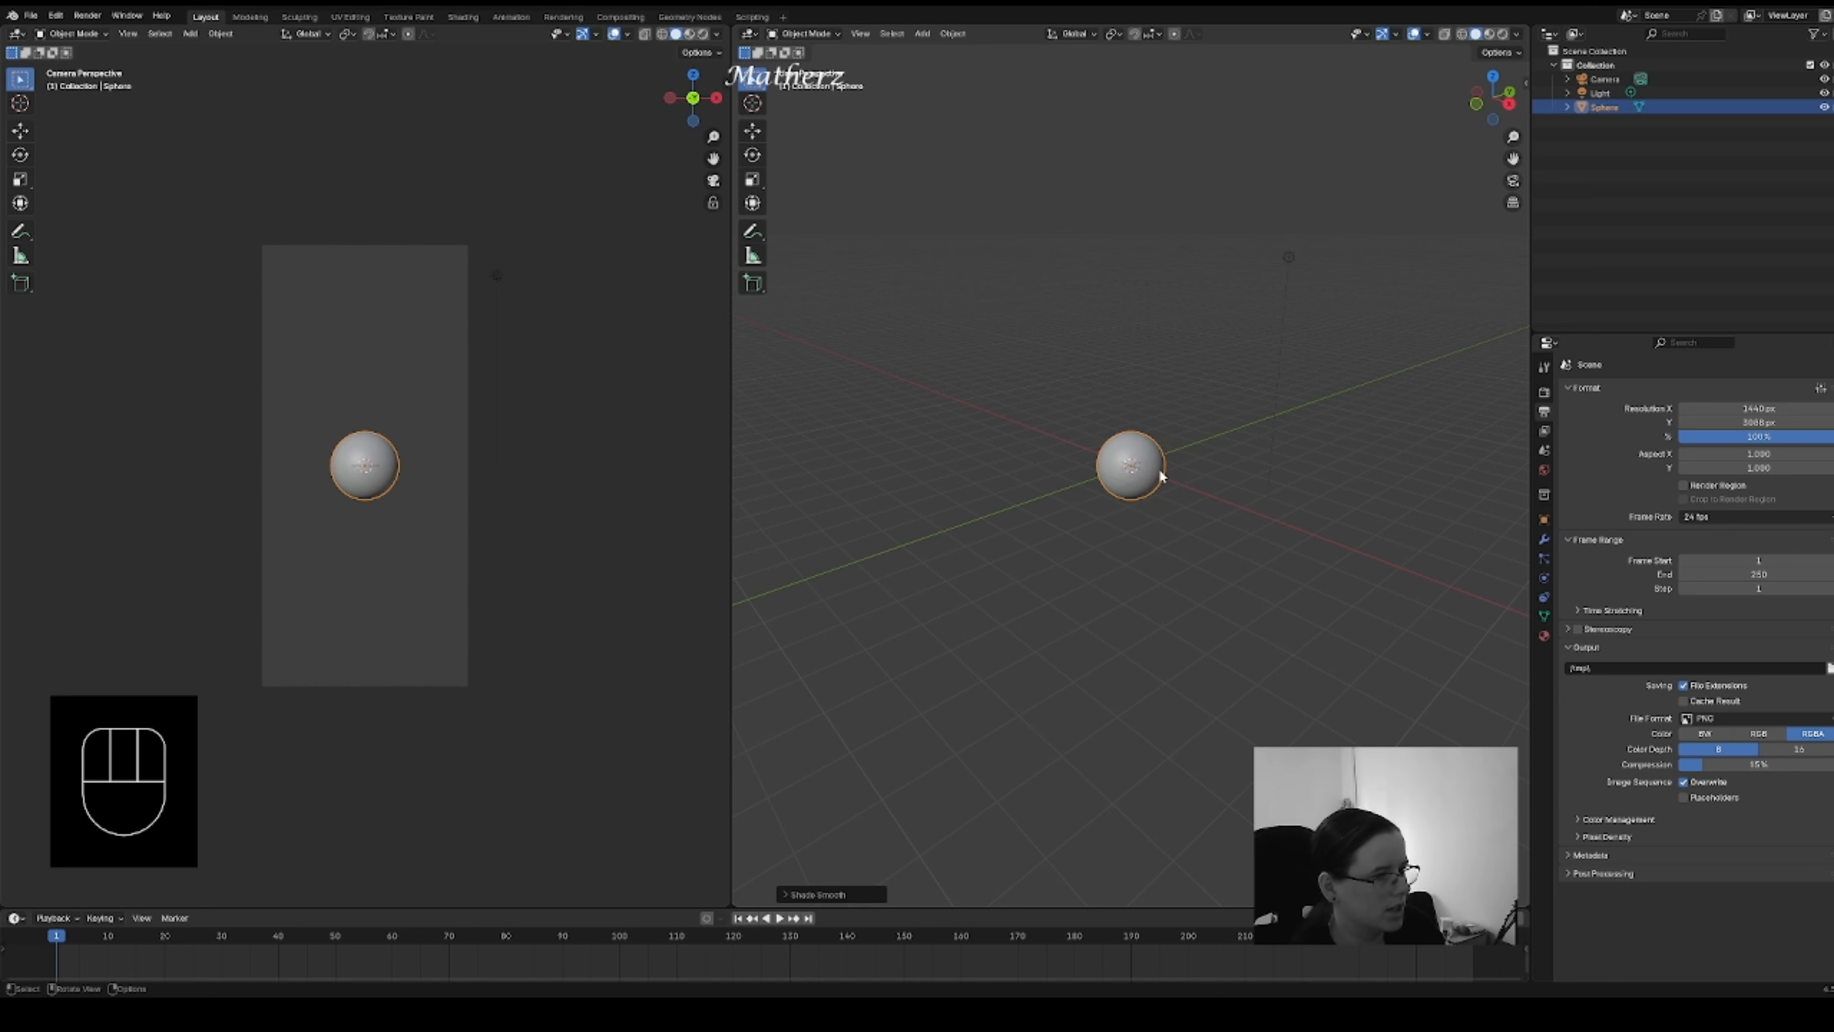
- Add a torus around the sphere and rotate it 90 degrees about the X axis
left_click(922, 33)
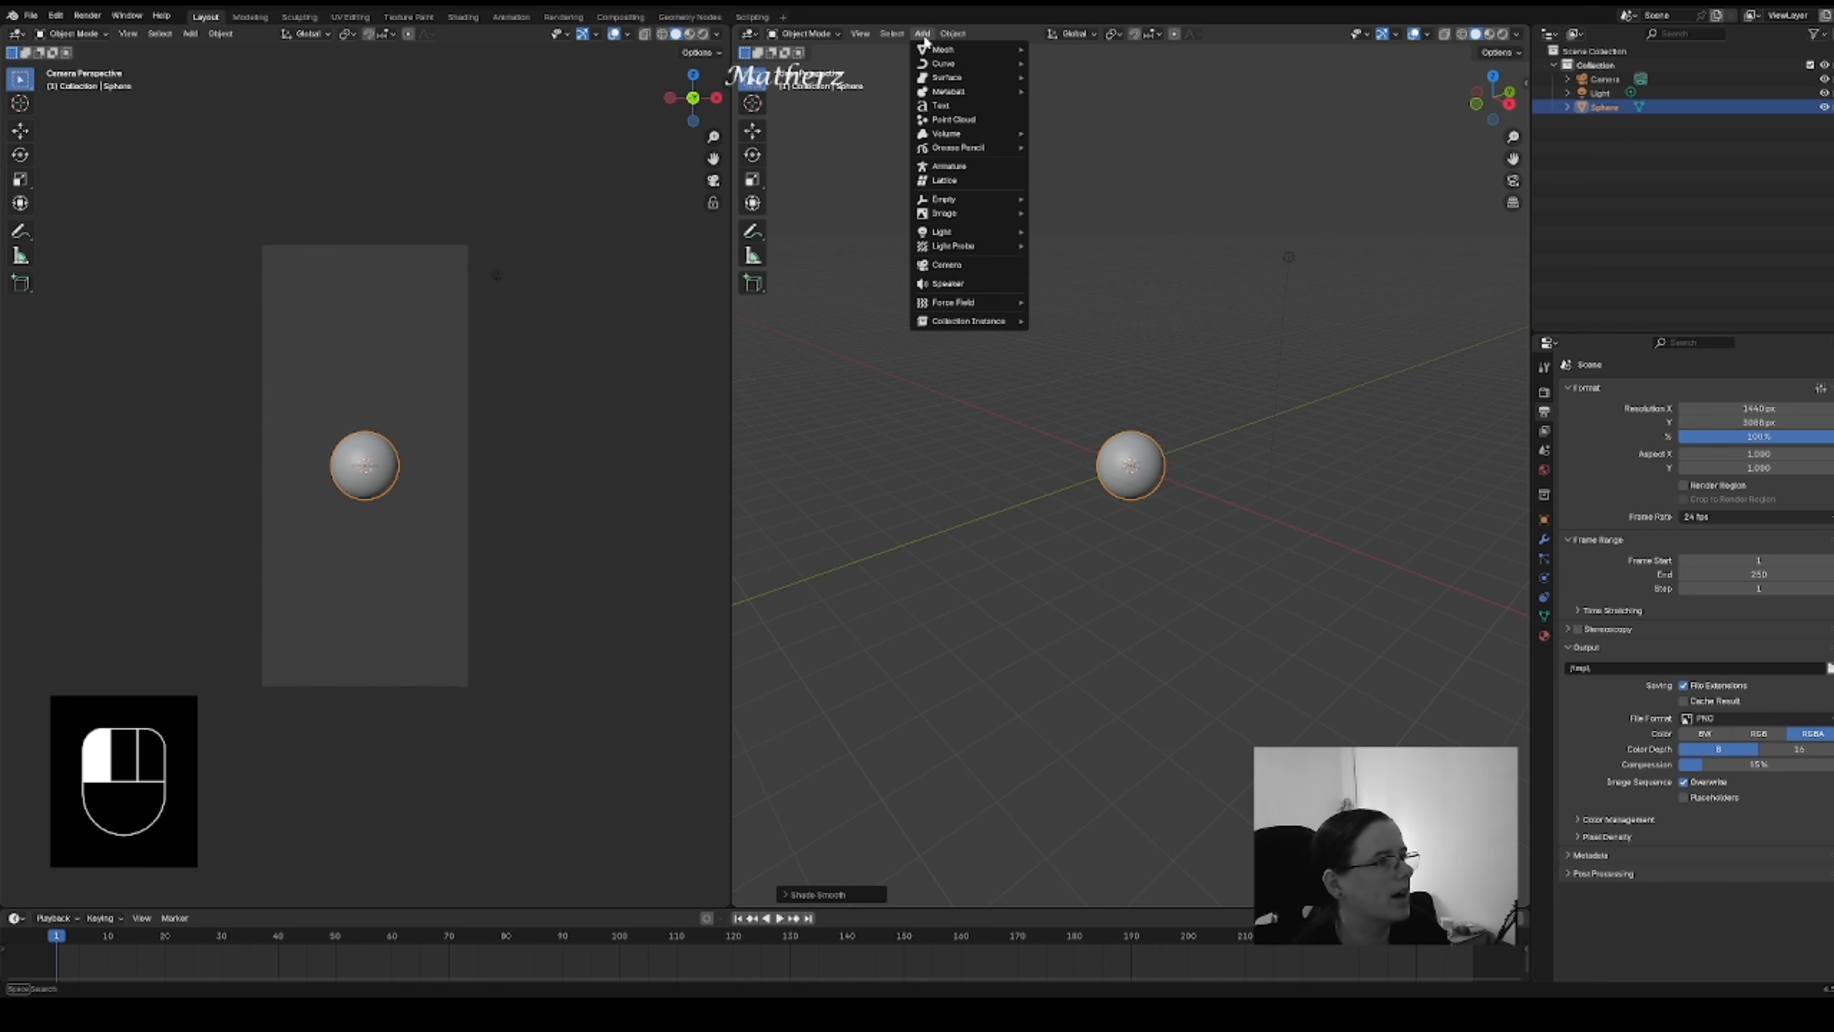
mouse_move(972, 49)
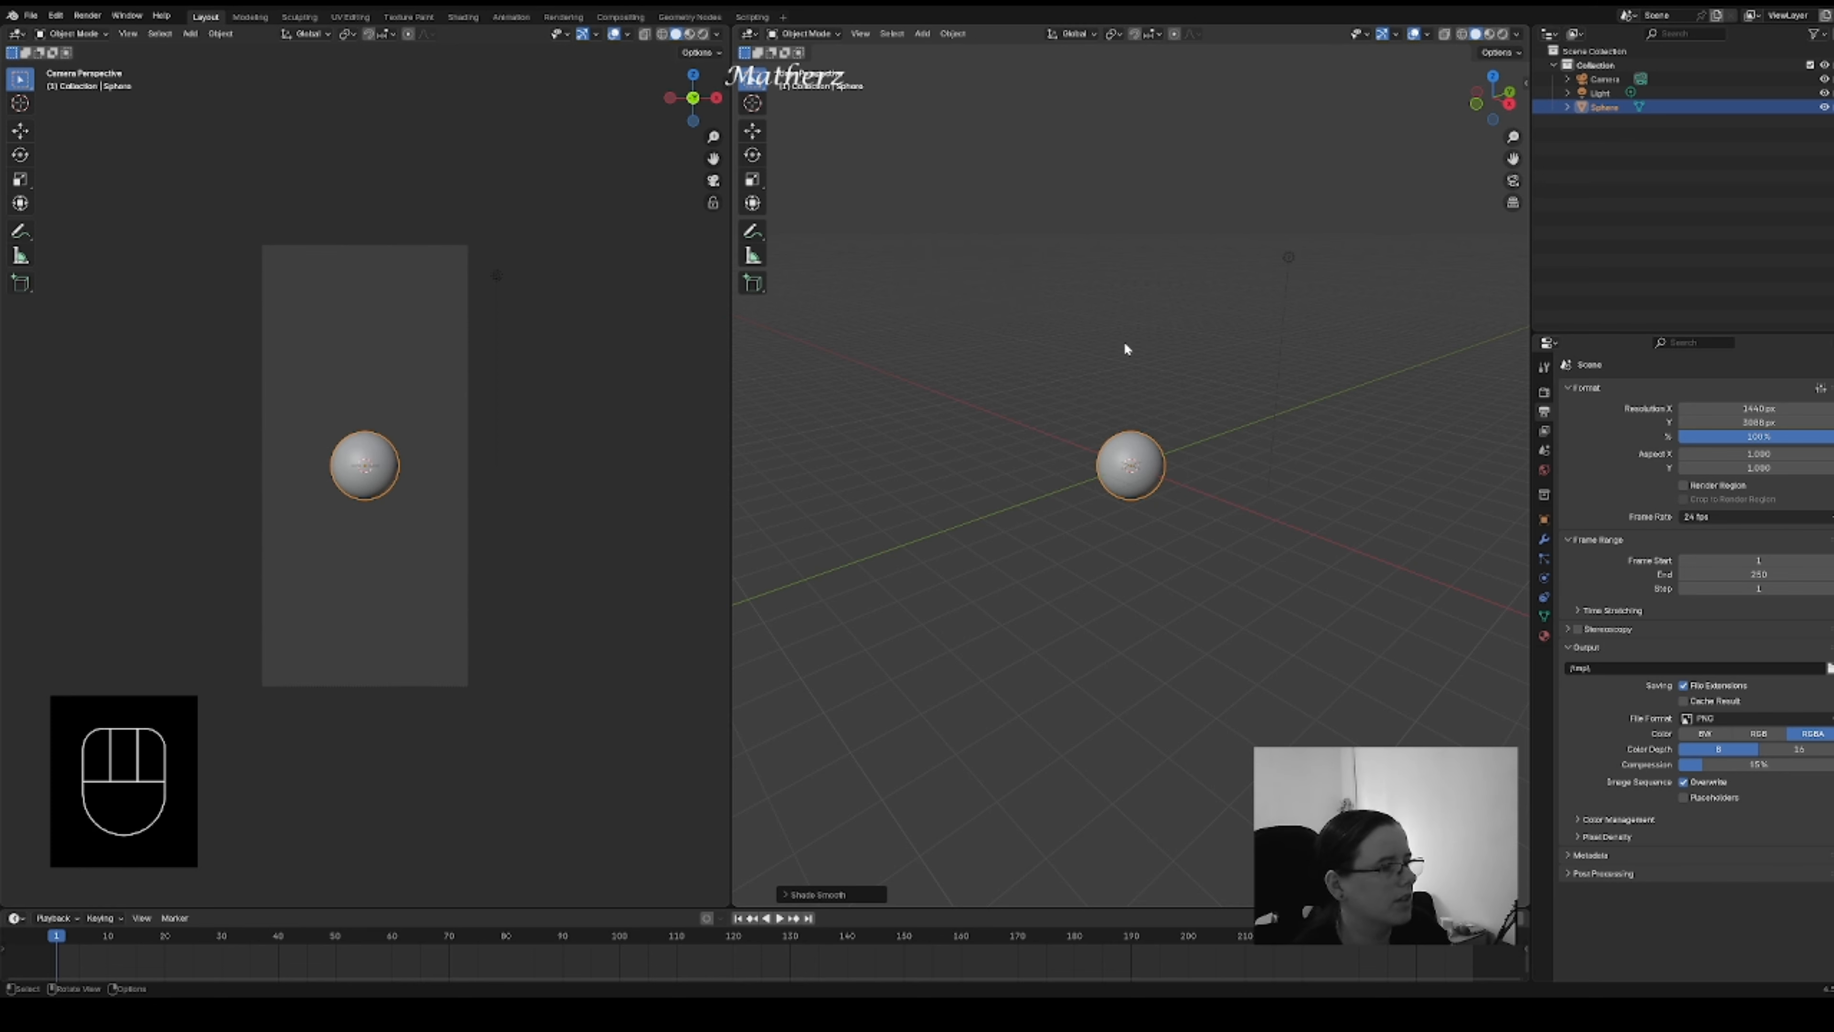
left_click(924, 34)
mouse_move(956, 49)
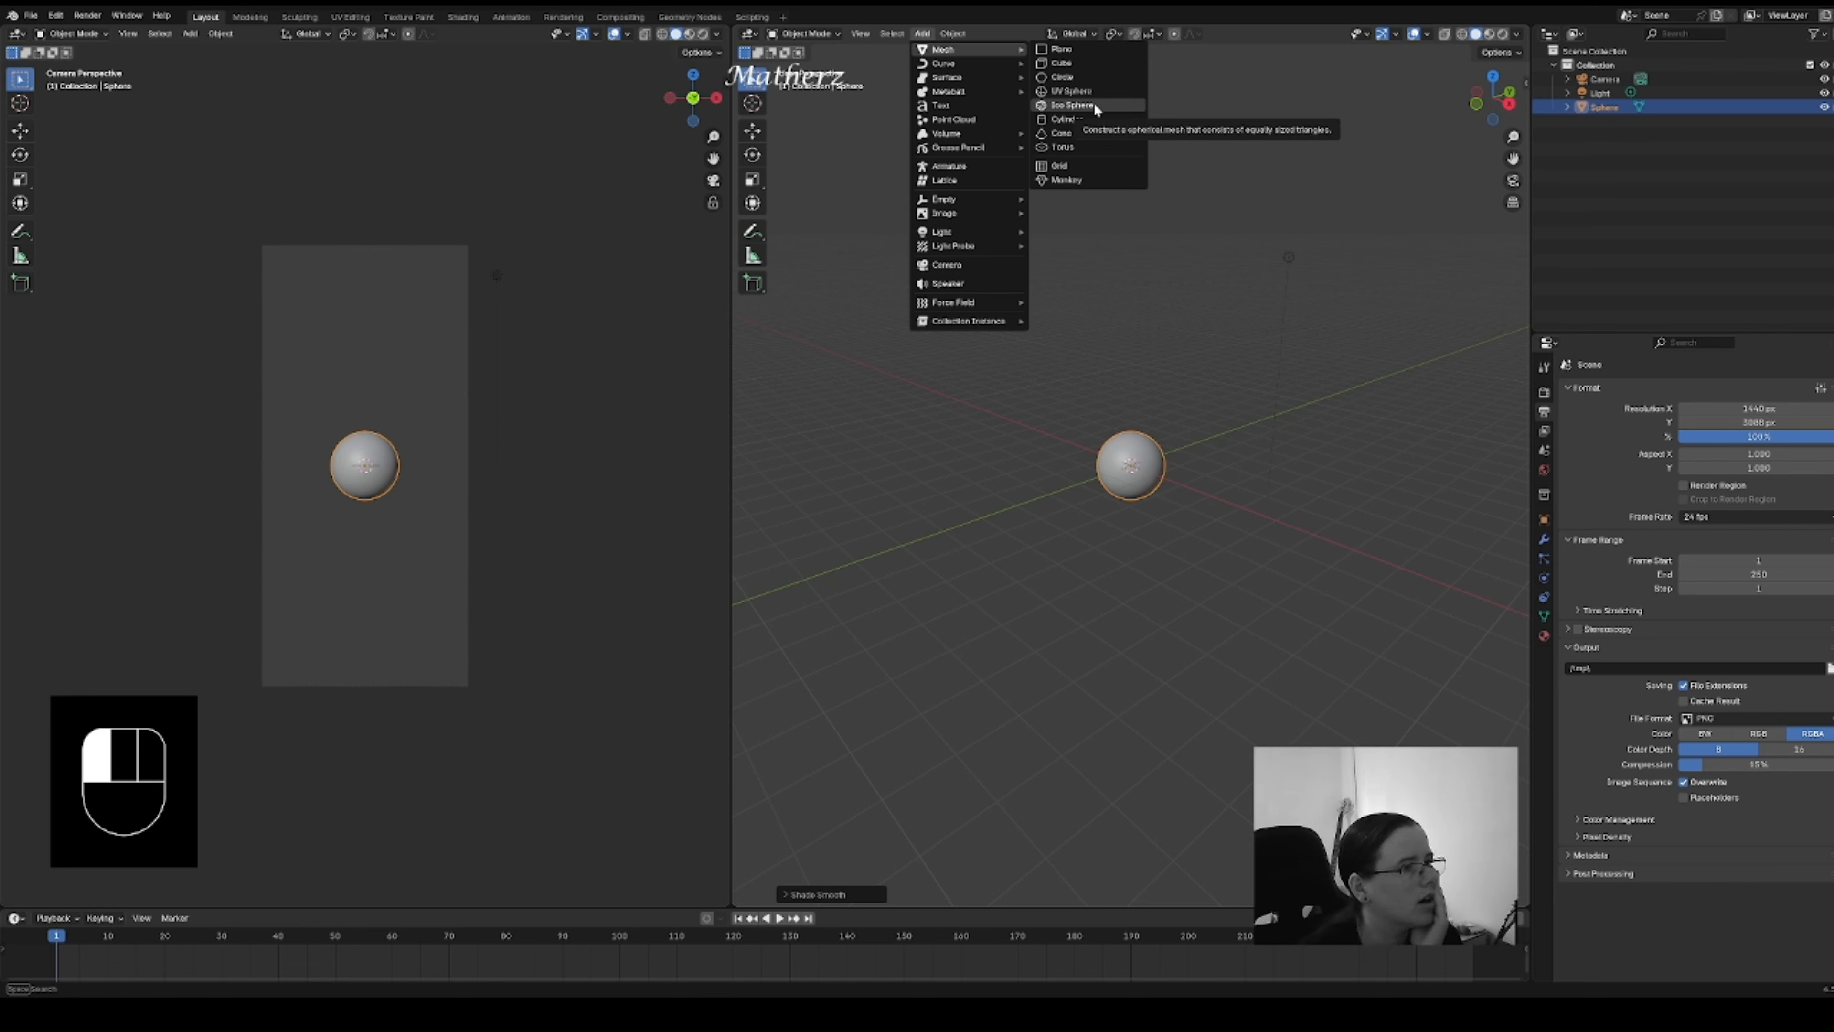
left_click(1098, 143)
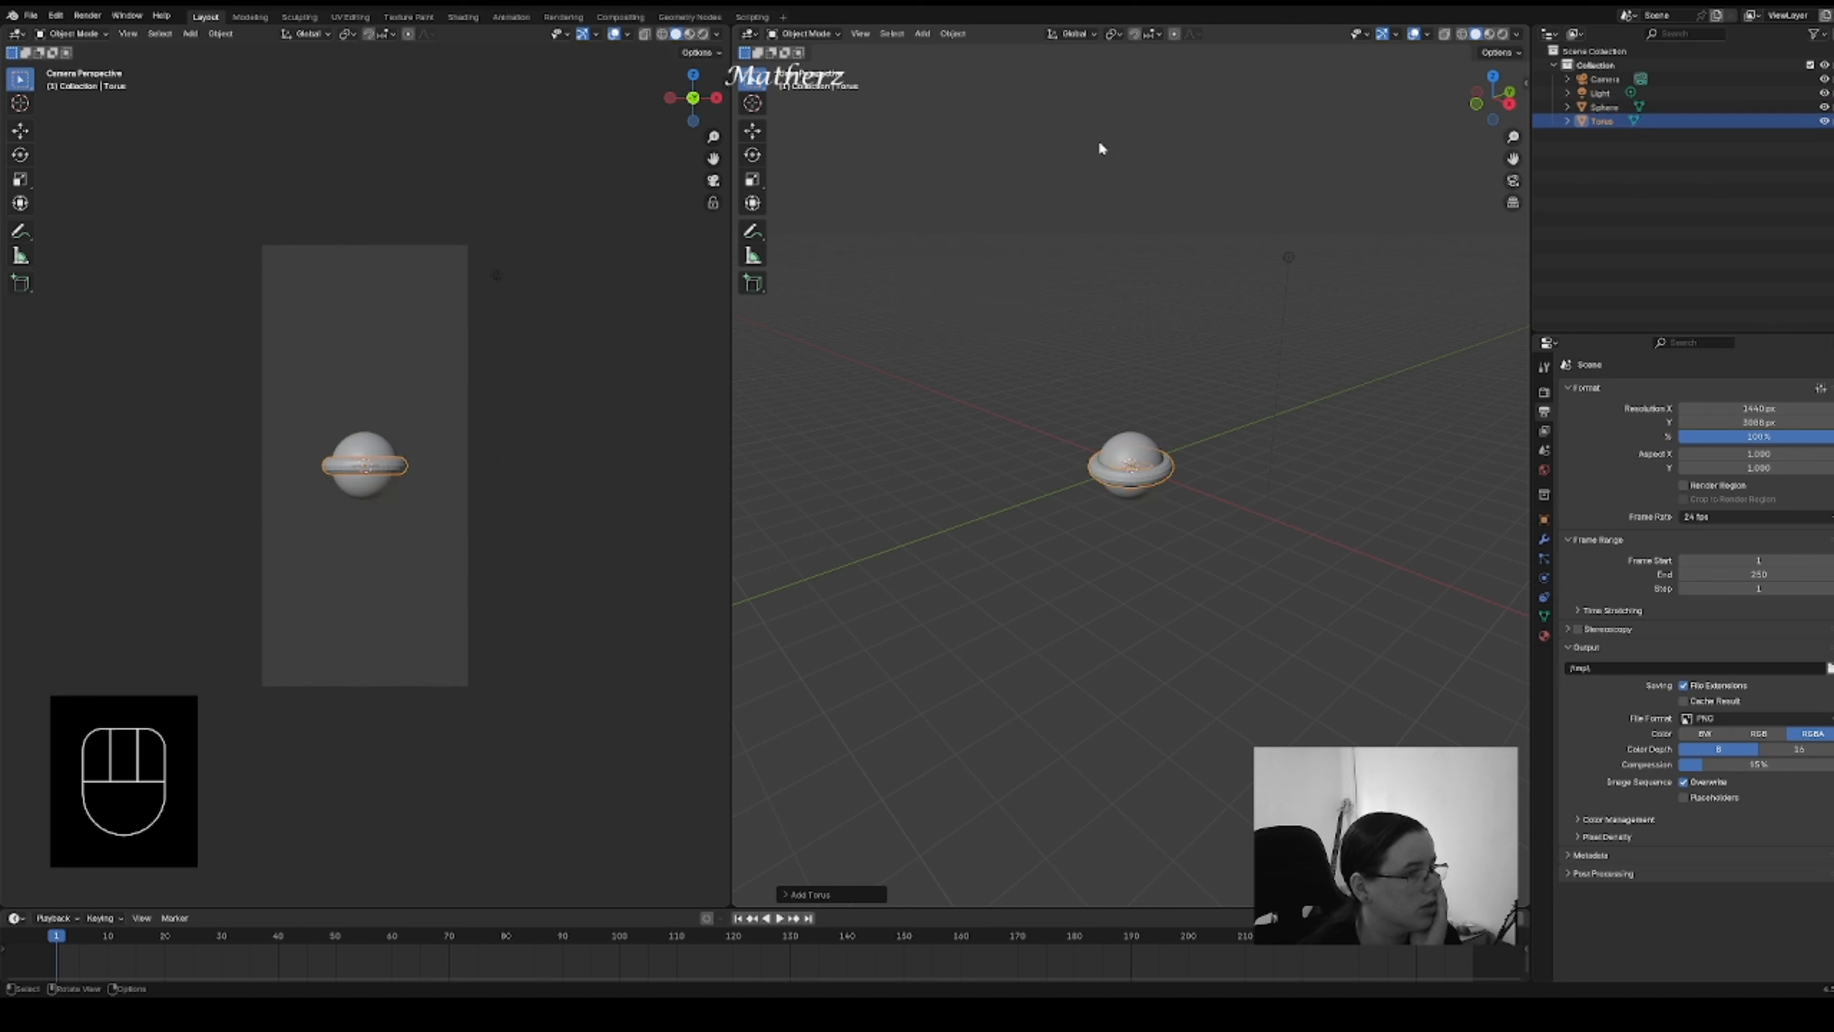
key("r")
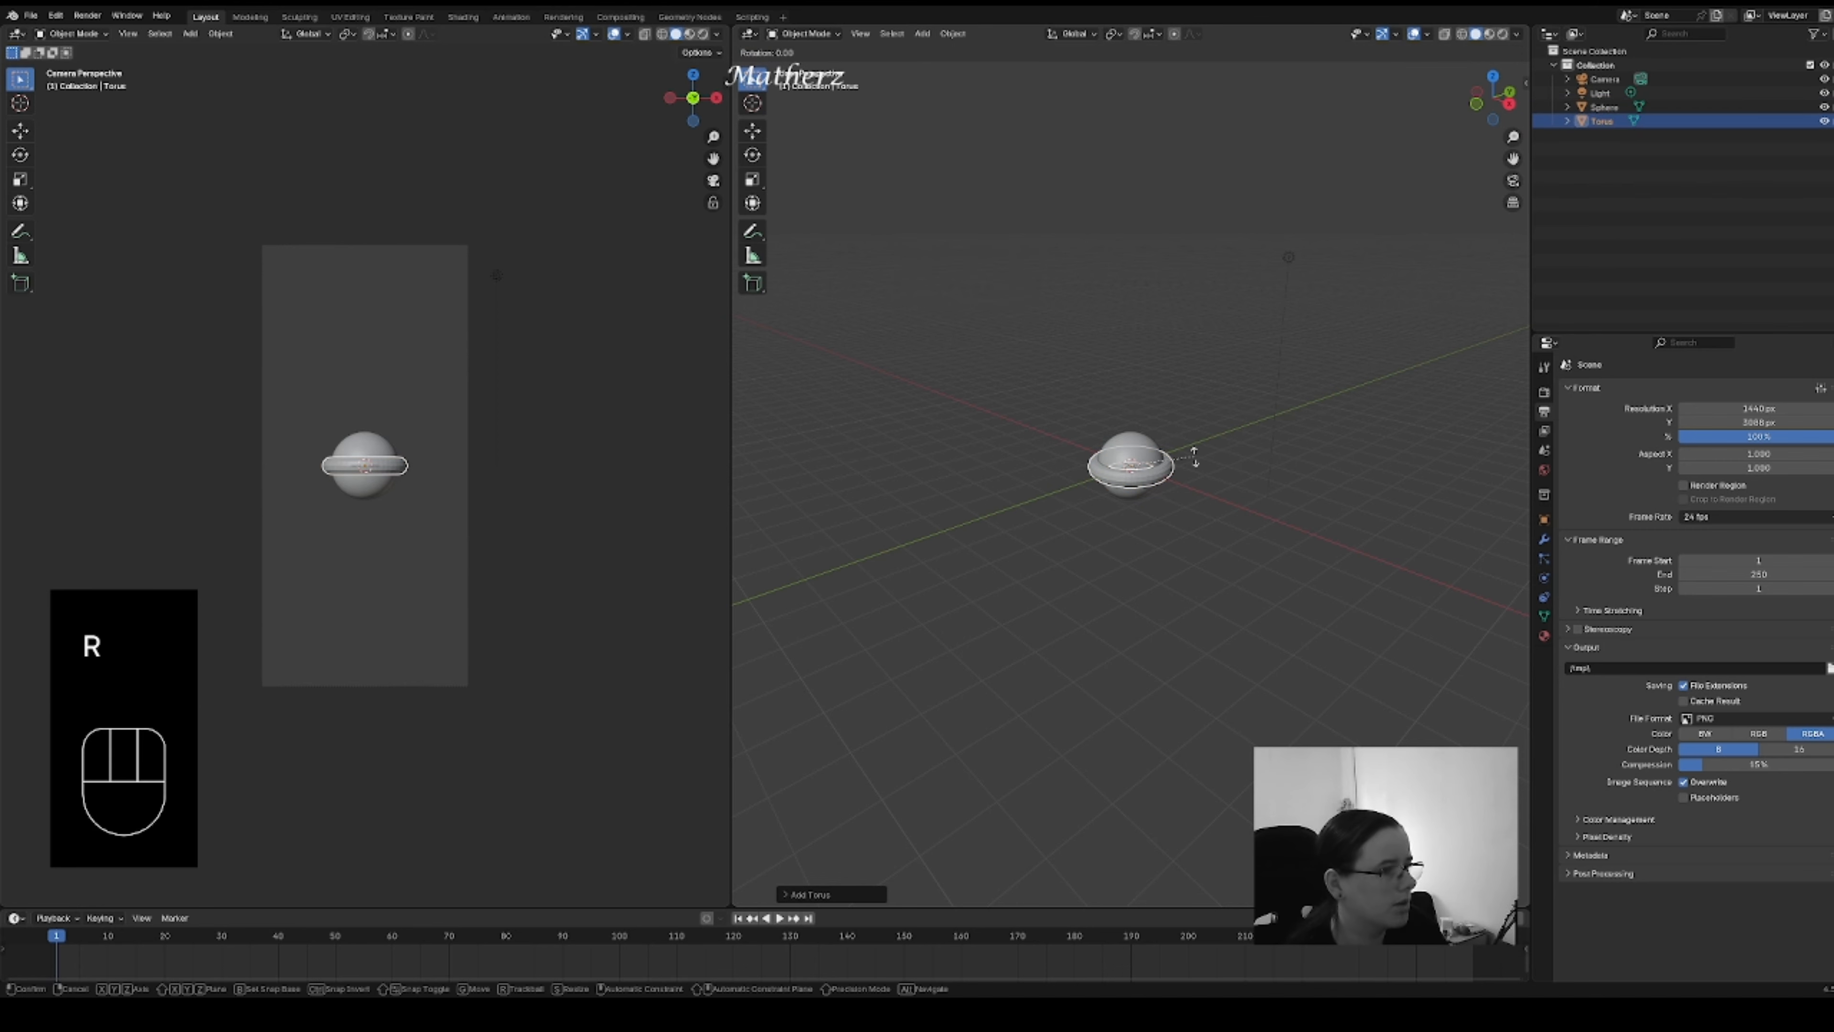
middle_click_drag(1193, 454, 1233, 481)
key("9")
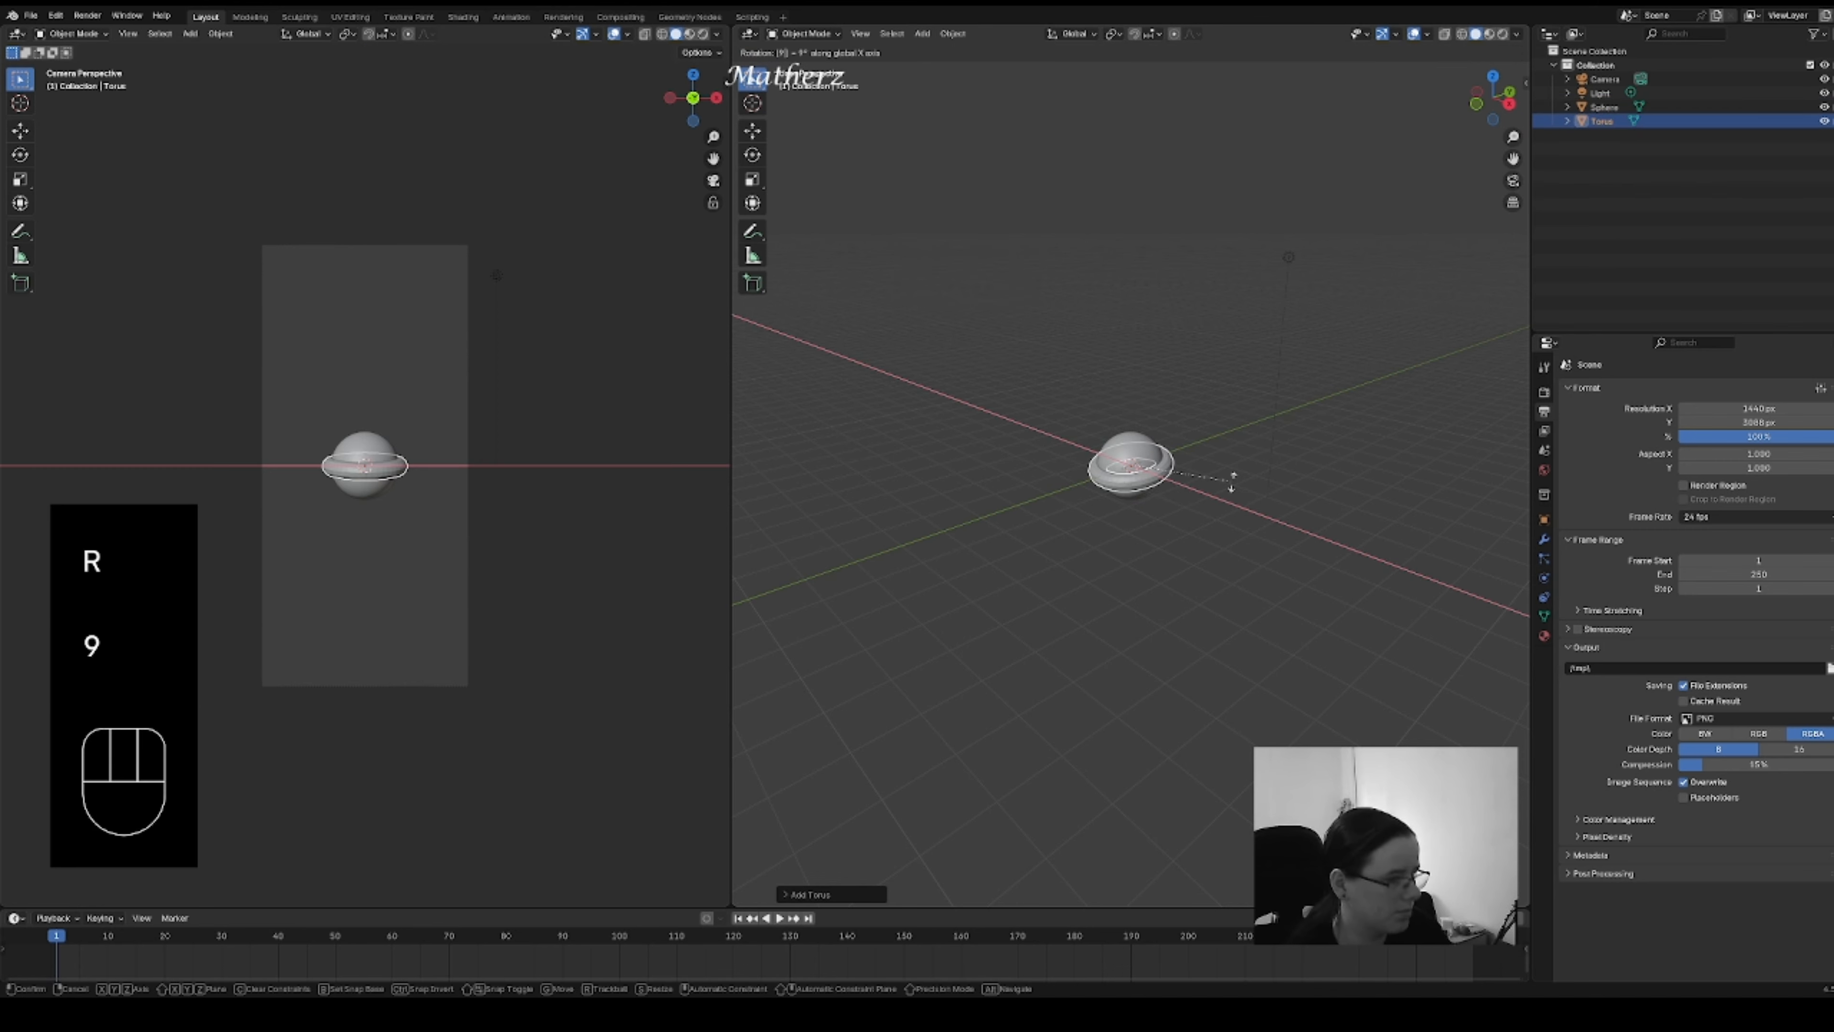
key("0")
key("Return")
- Scale the torus up until it forms a wide ring clear of the sphere, and shade it smooth
key("s")
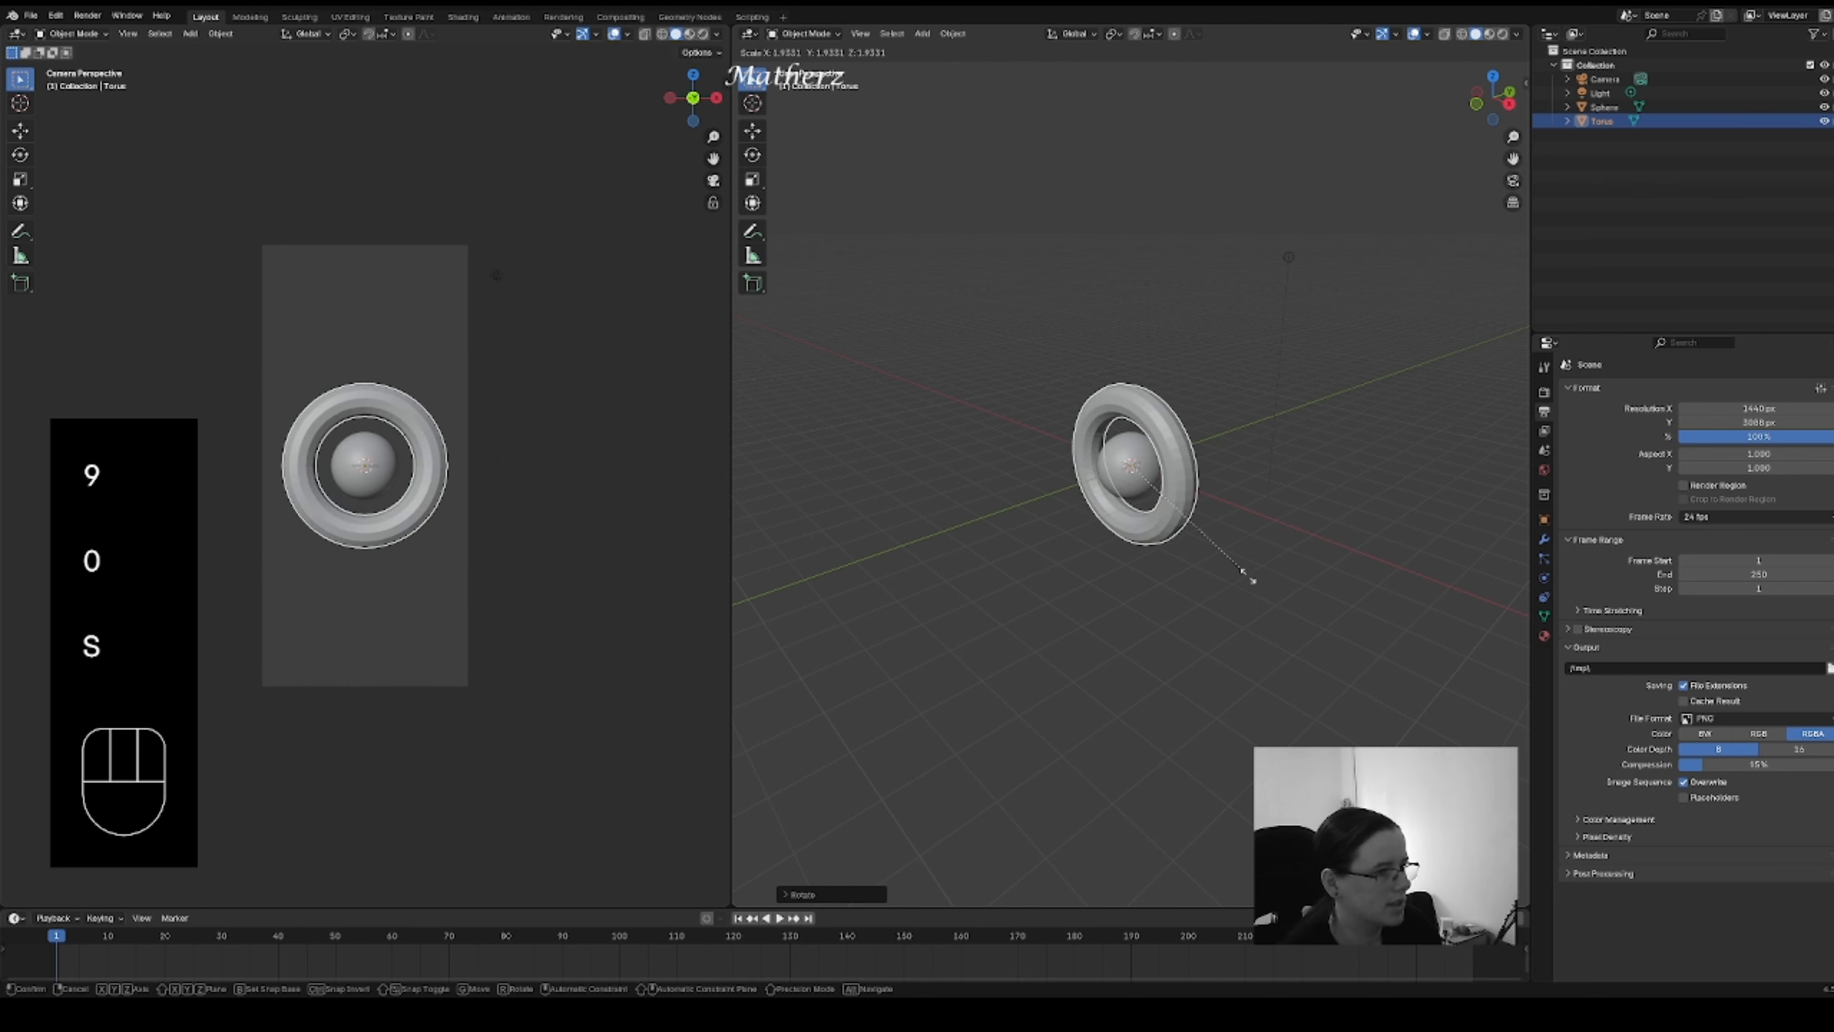
left_click(1270, 593)
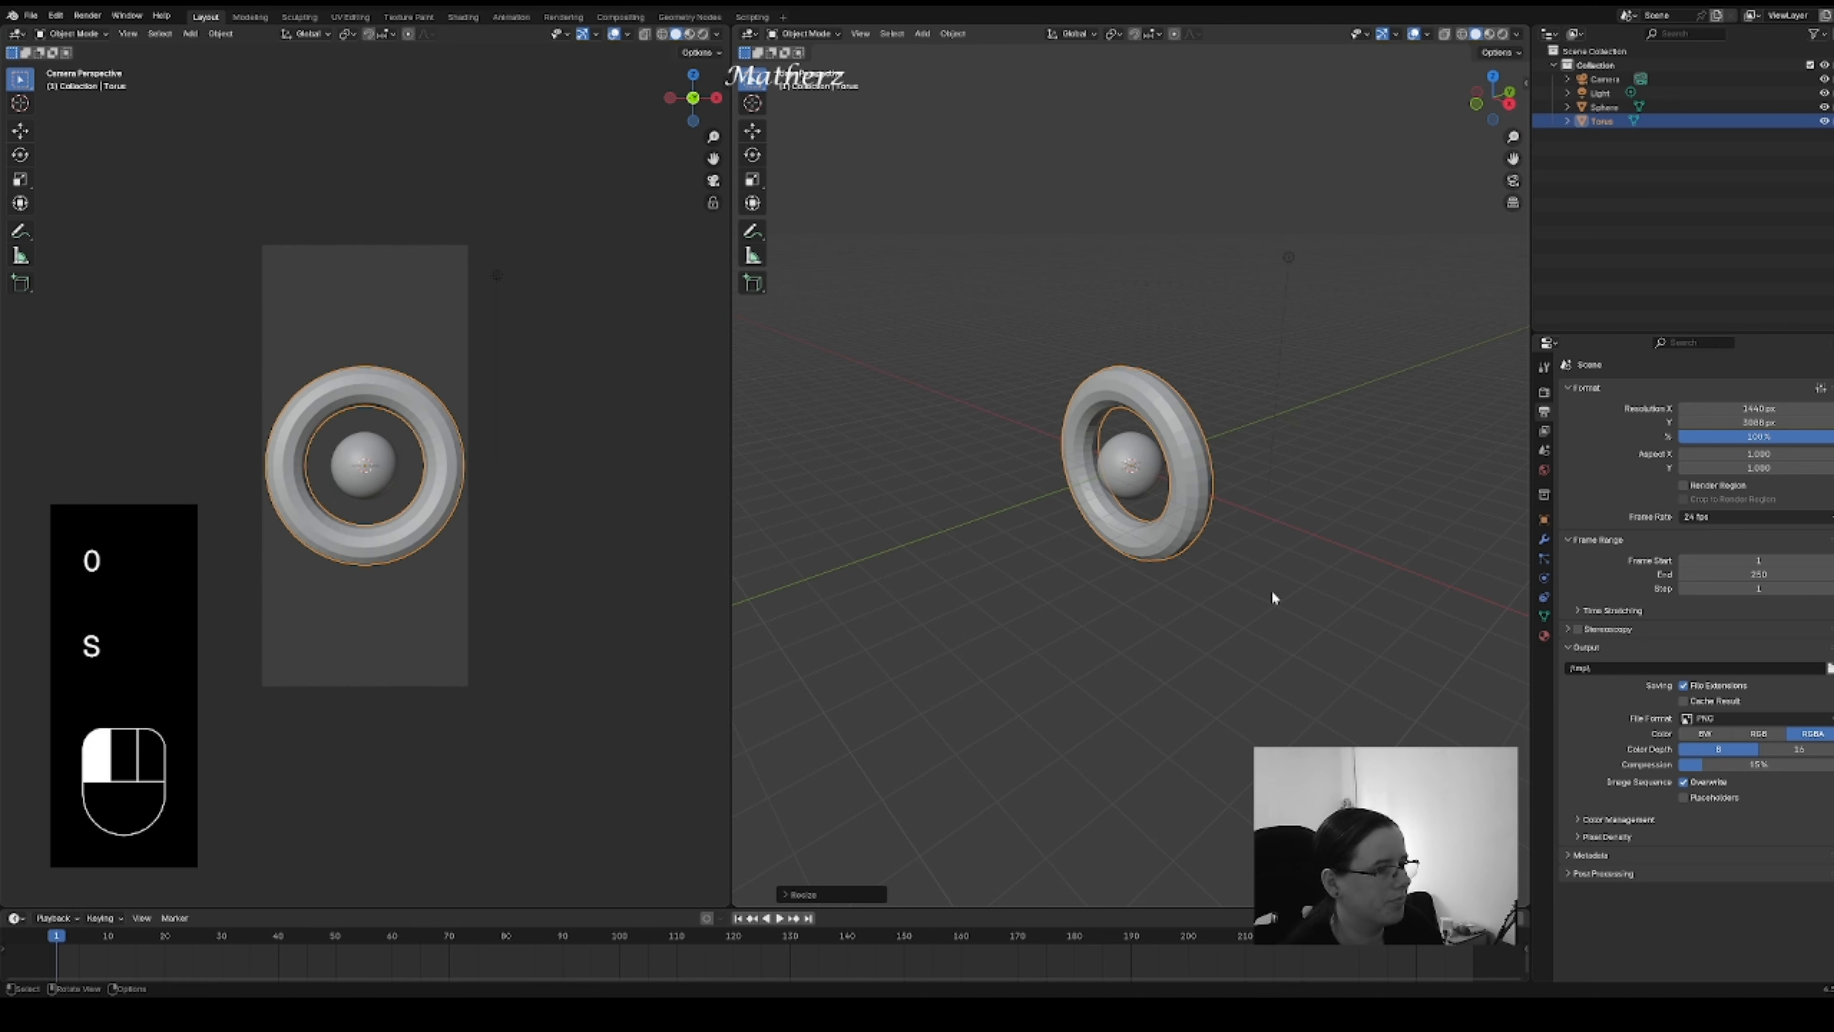
right_click(1172, 461)
left_click(1172, 461)
middle_click_drag(1155, 695, 1234, 610)
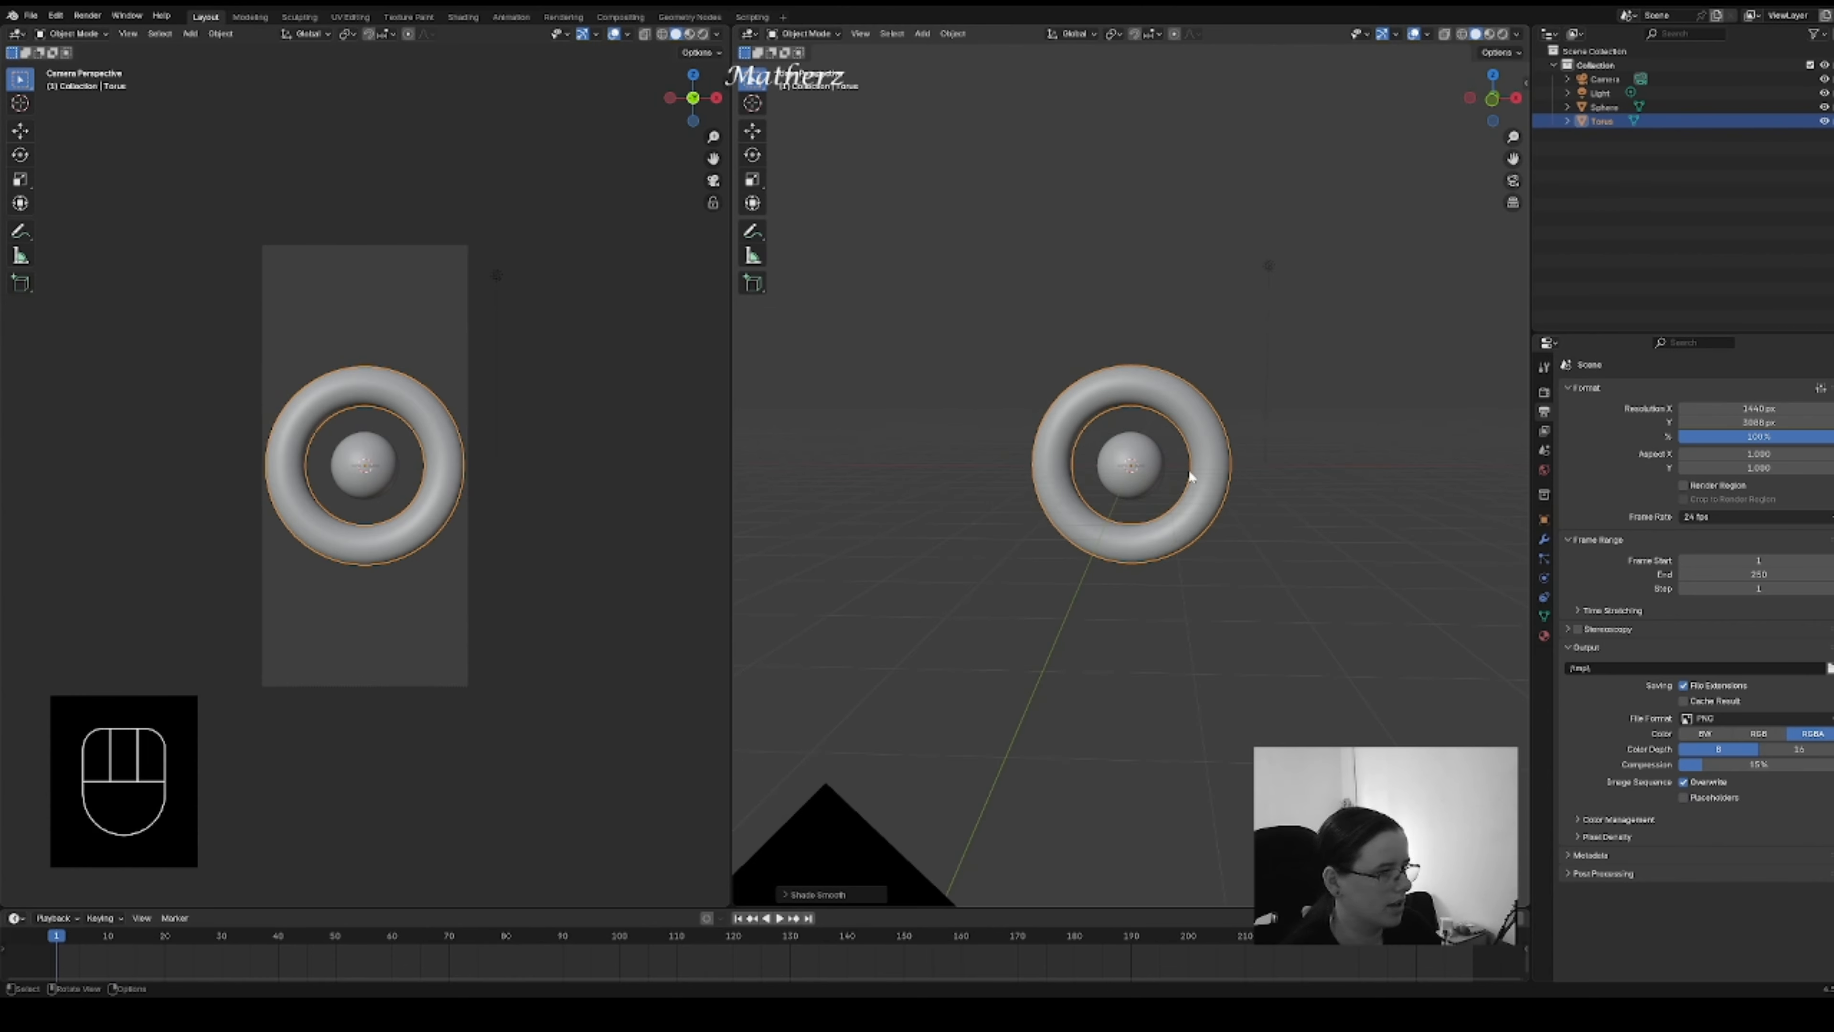
- Scale the sphere and torus down together to about half their size and rotate them slightly about the Z axis
left_click(1154, 462, "shift")
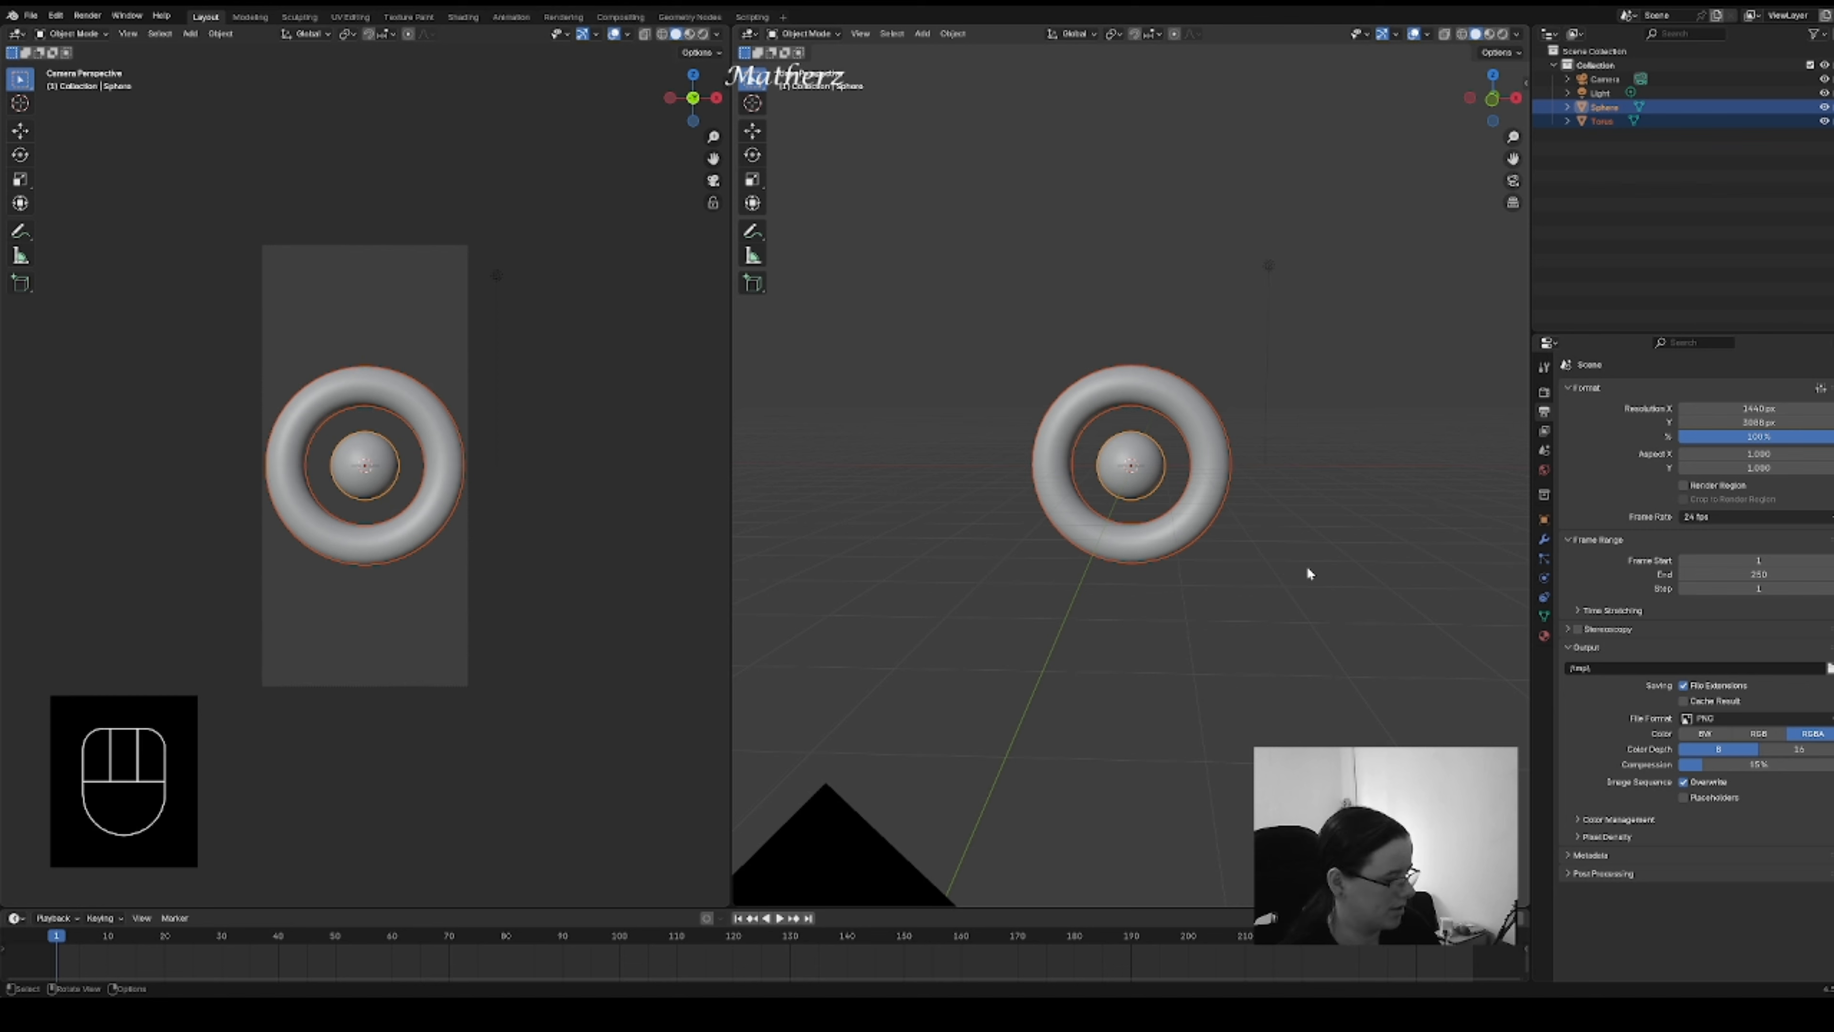
key("s")
left_click(1225, 528)
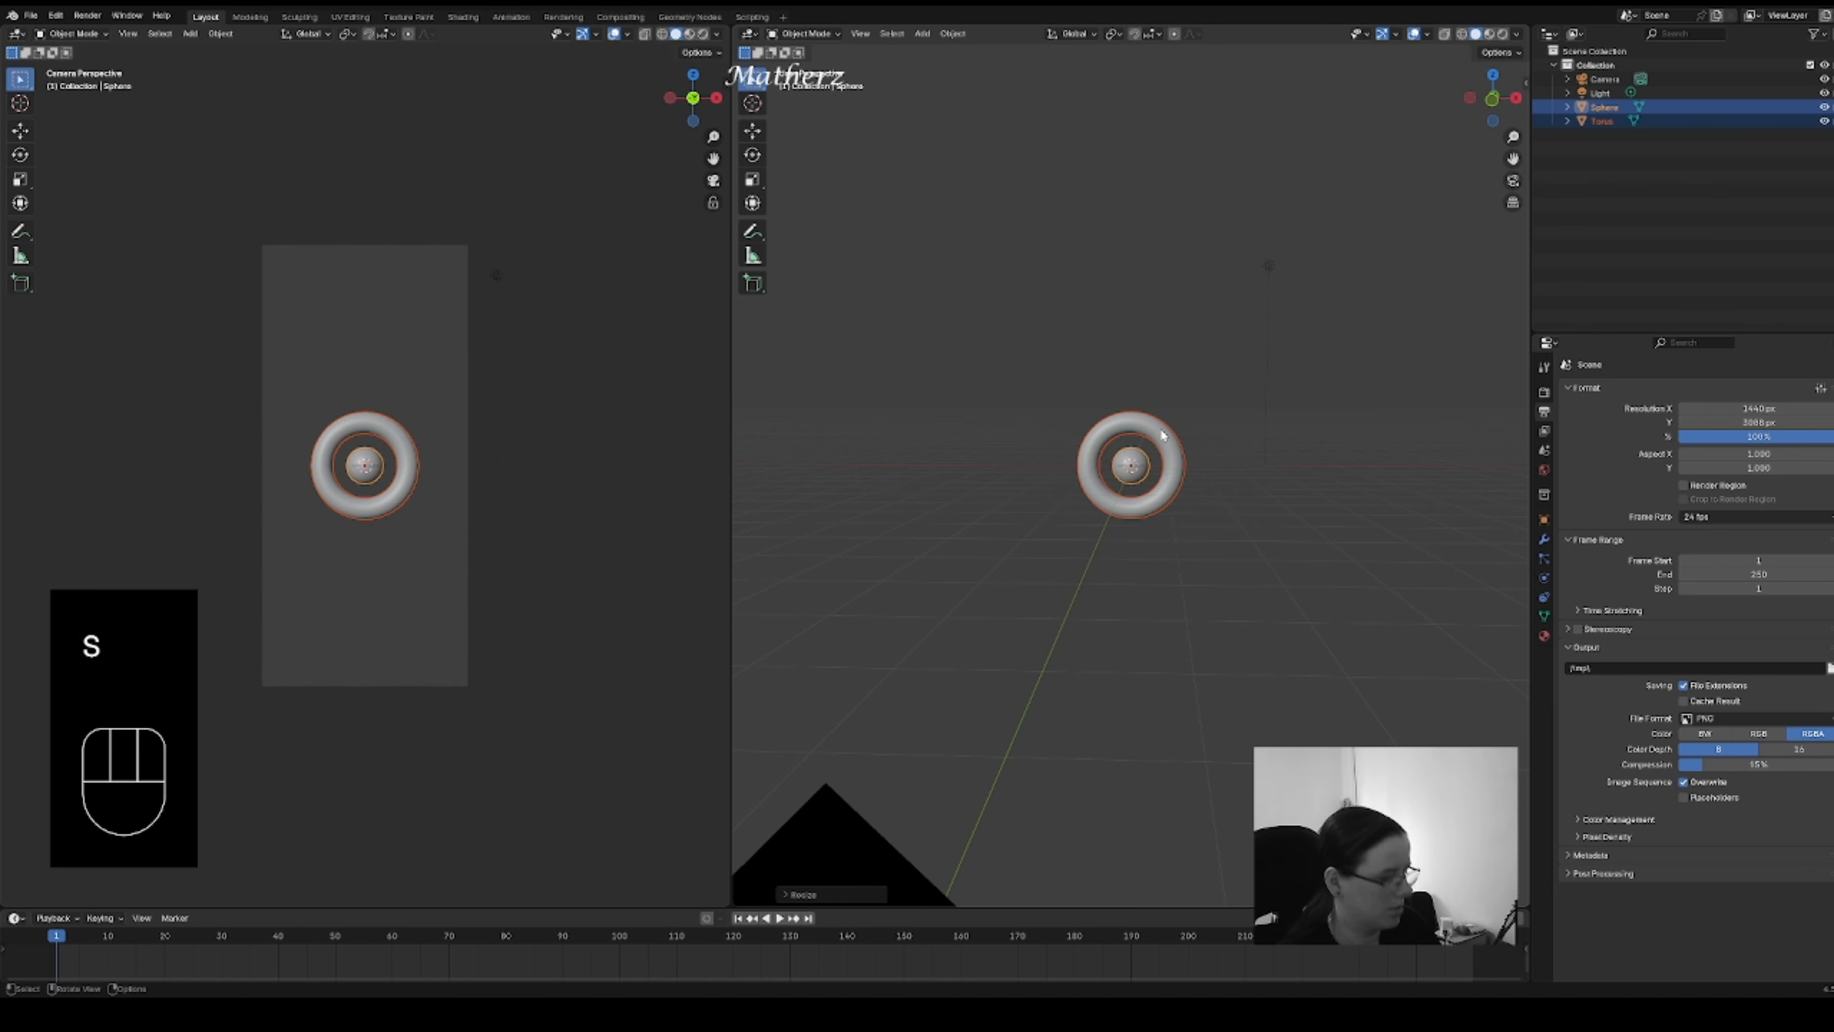
key("r")
middle_click_drag(1162, 432, 1158, 376)
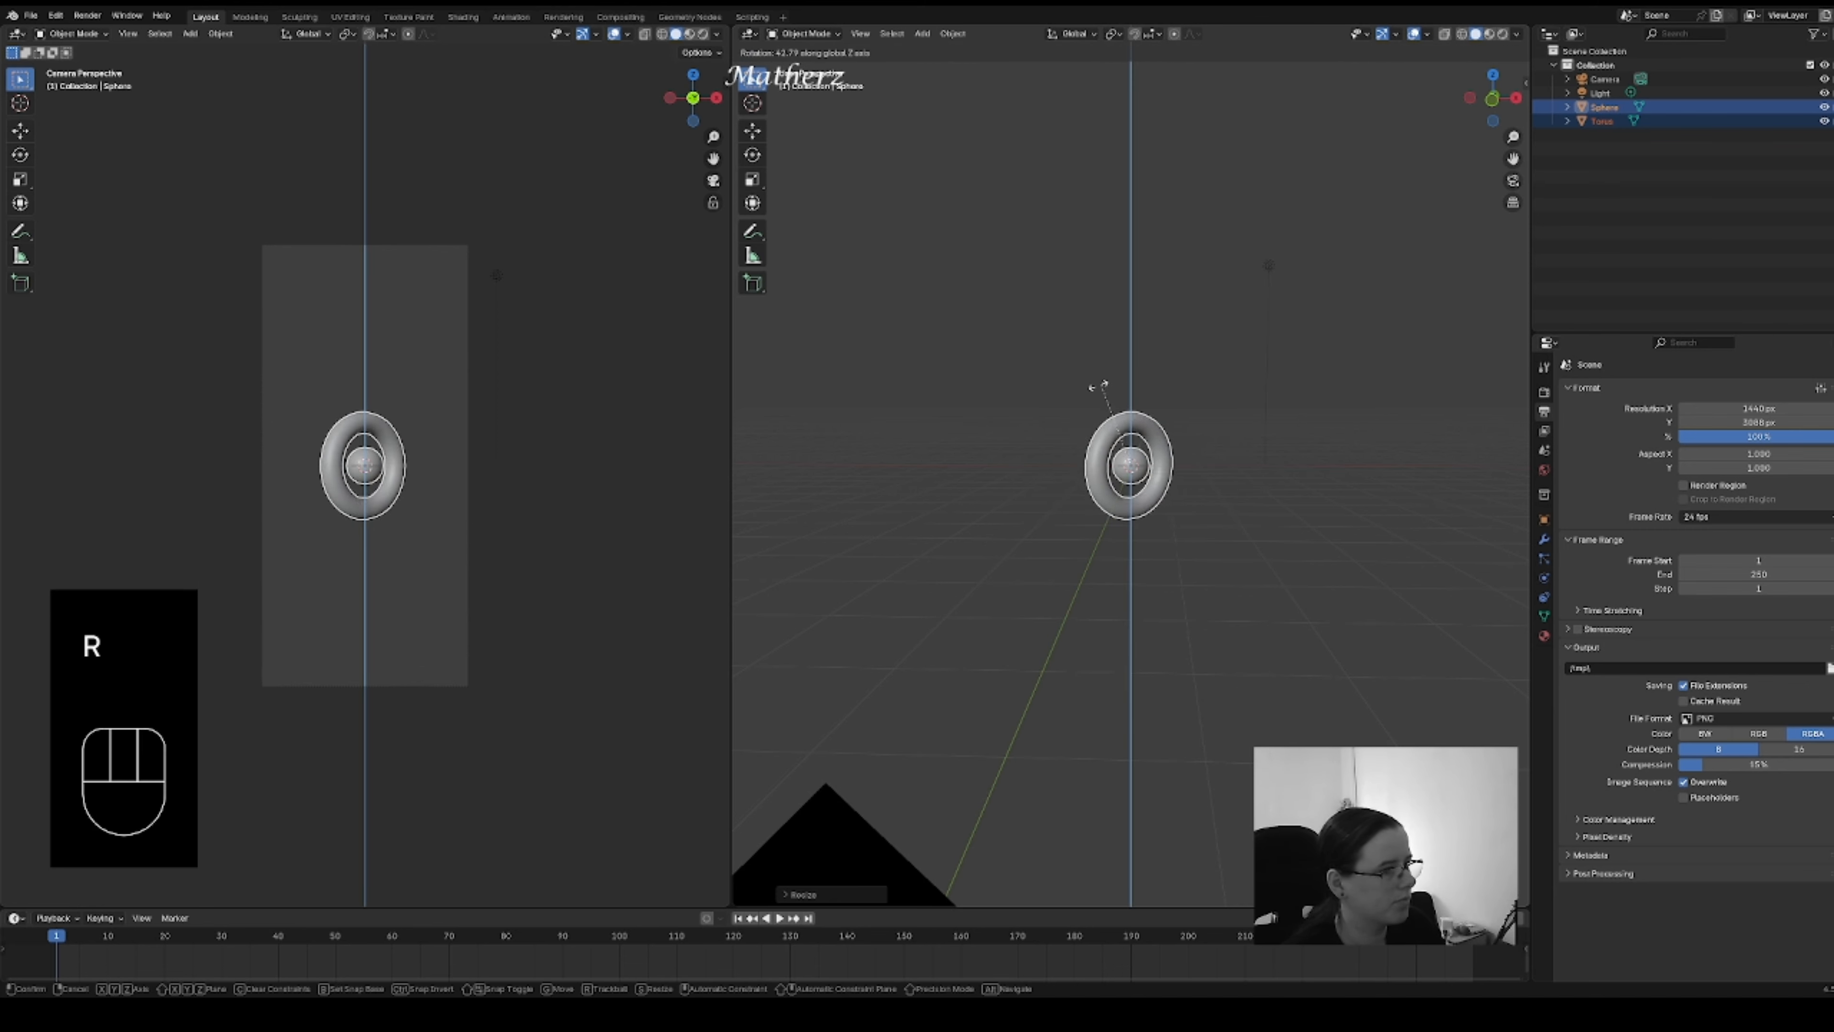
left_click(1193, 555)
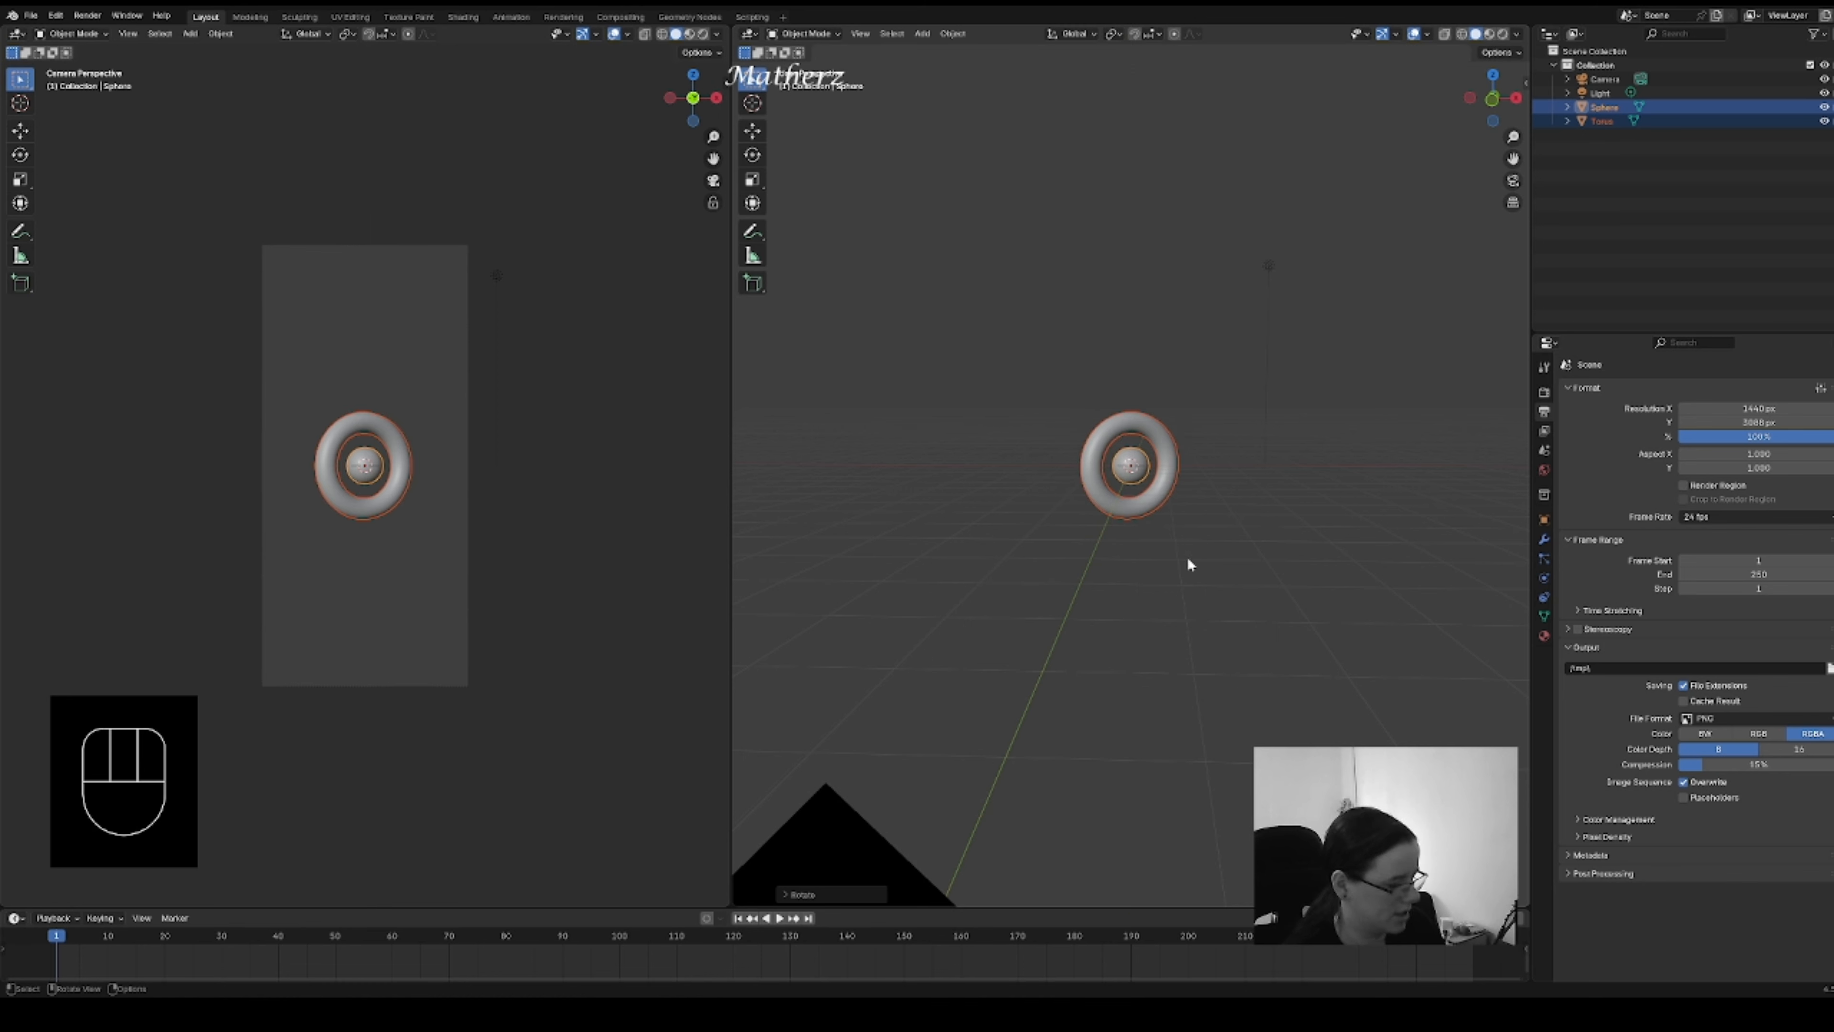
- Move the sphere and torus together into the upper left part of the camera frame
key("g")
middle_click_drag(1186, 553, 1166, 442)
key("g")
left_click(1160, 442)
- Give the sphere a new material with an orange base color and adjust its Metallic and Roughness values
scroll(1098, 346, "up", 3)
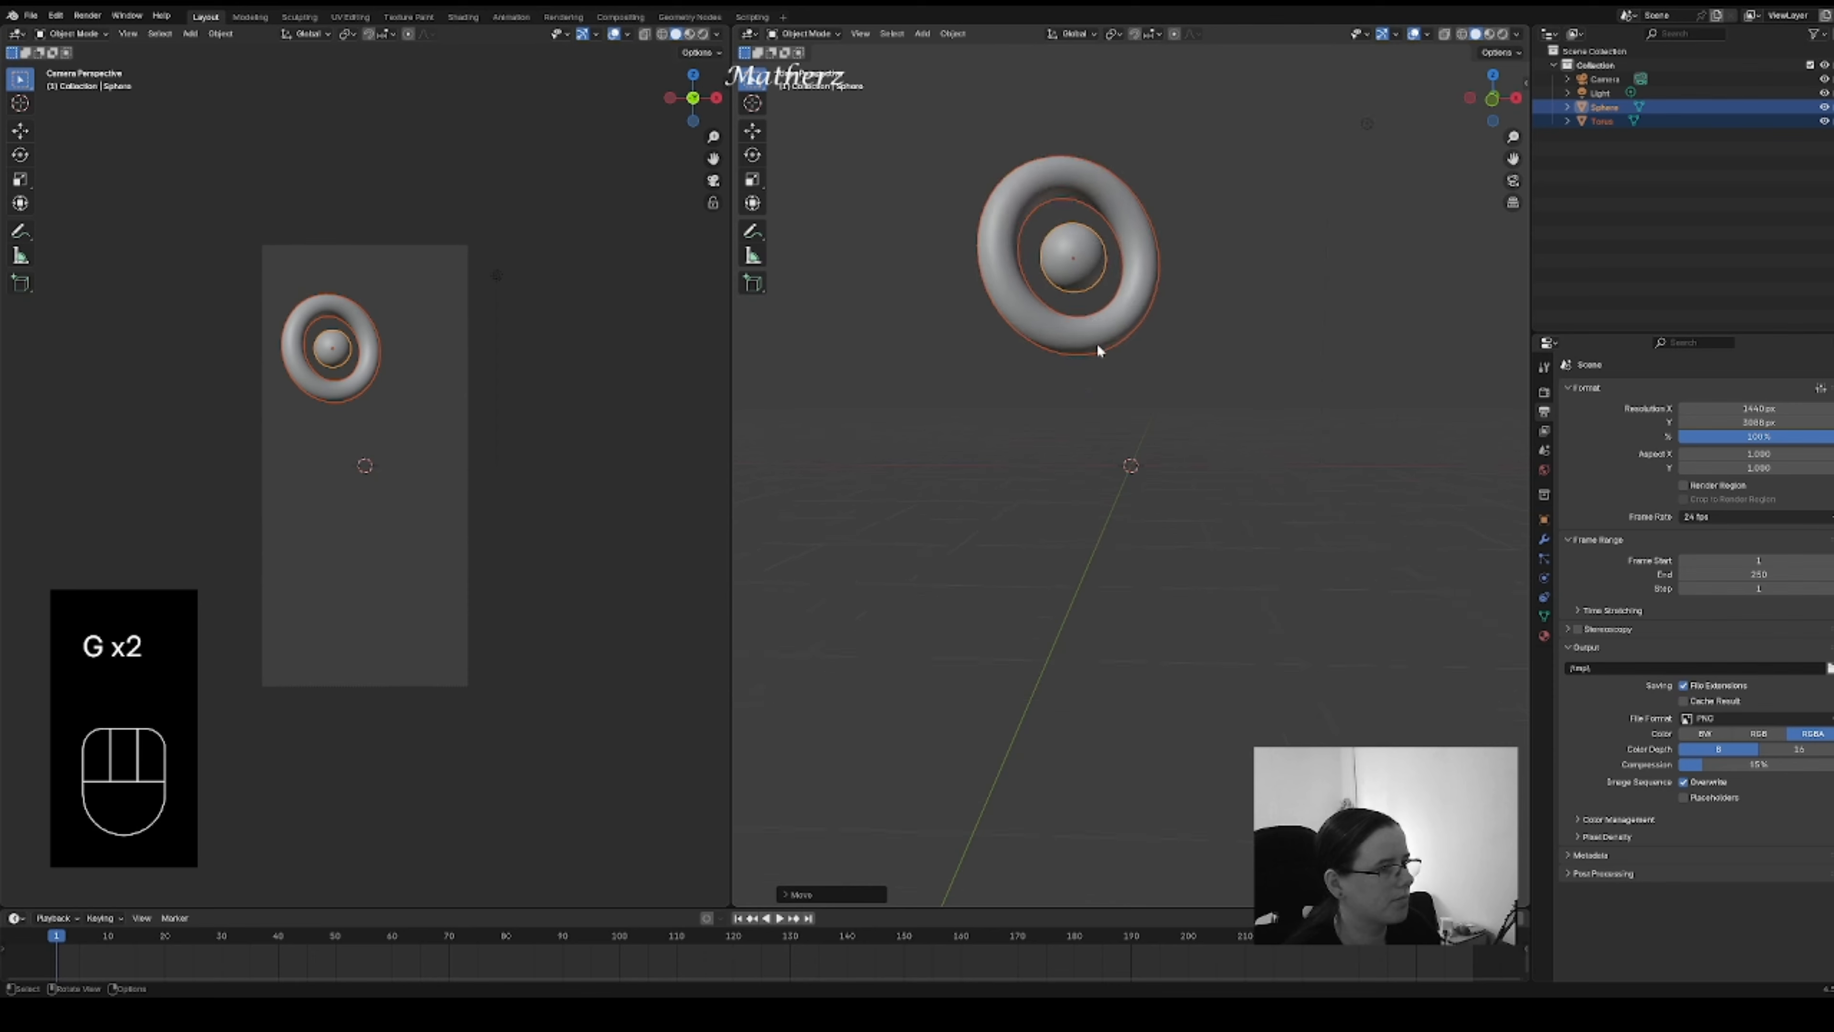
middle_click_drag(1098, 348, 1134, 519, "shift")
scroll(1166, 472, "up", 3)
left_click(1163, 457)
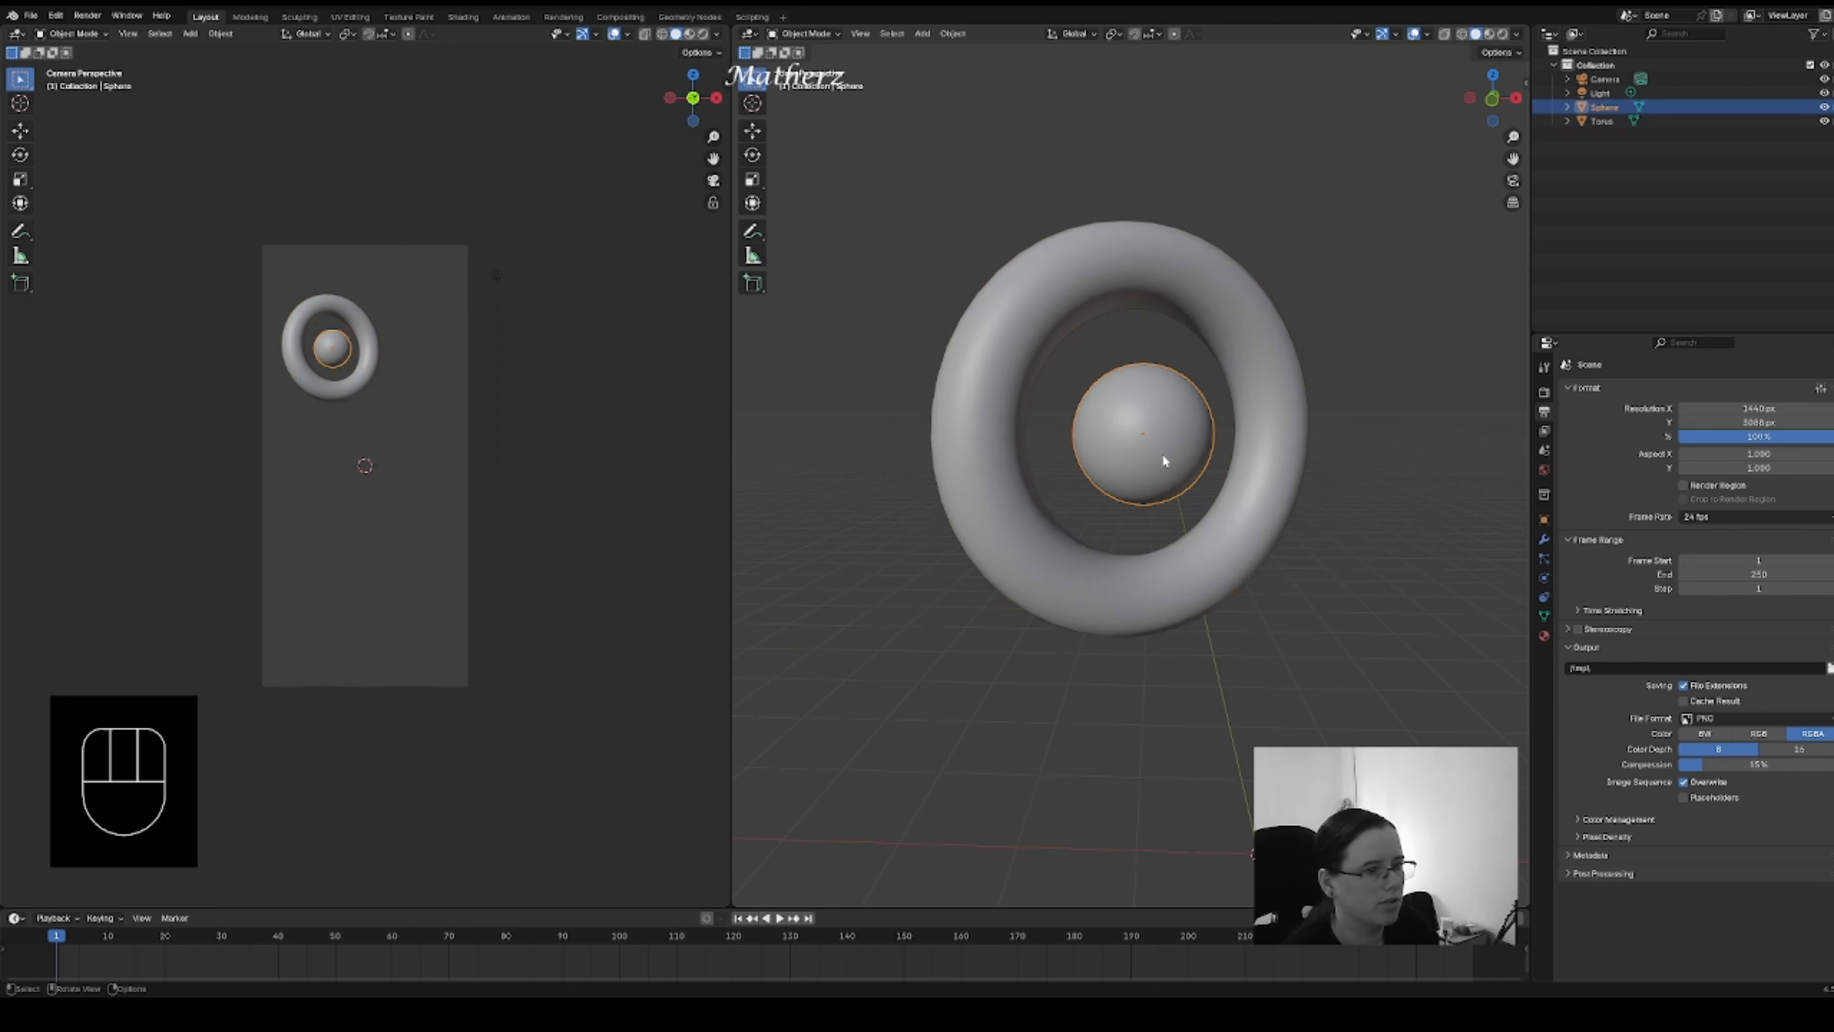
left_click(1544, 635)
left_click(1755, 450)
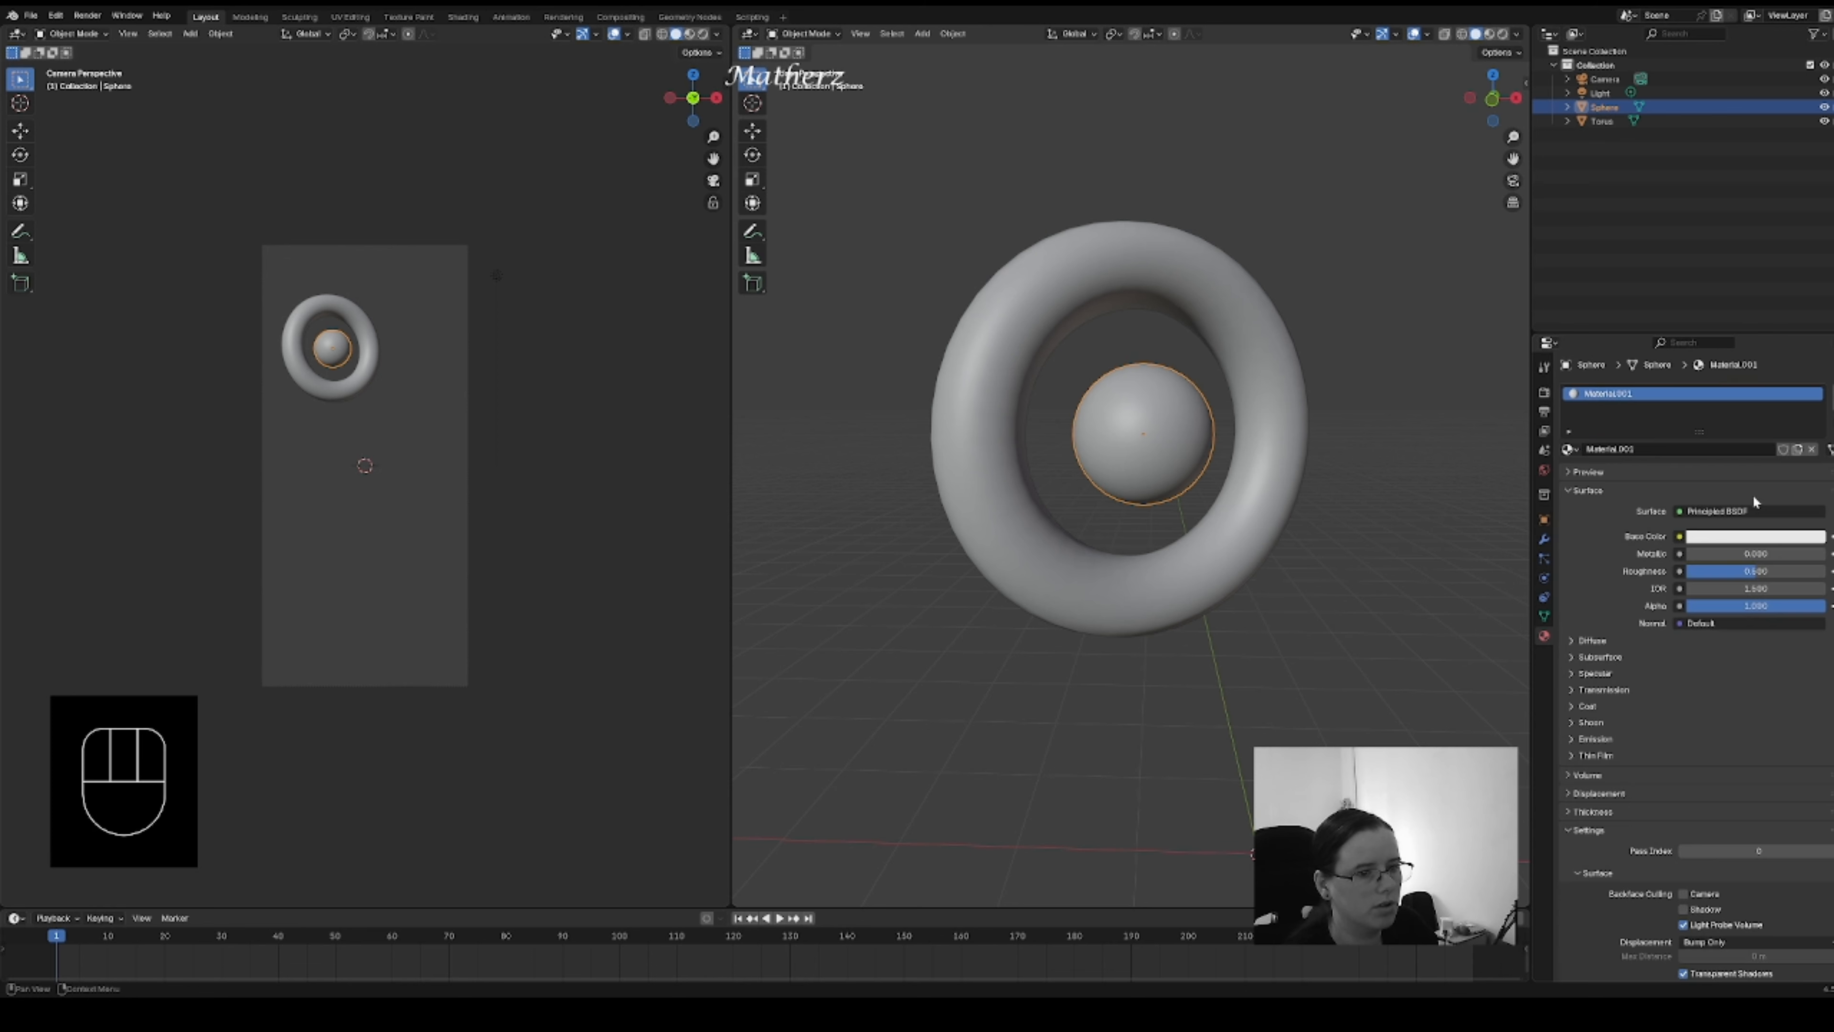
left_click(1745, 540)
left_click_drag(1741, 383, 1713, 405)
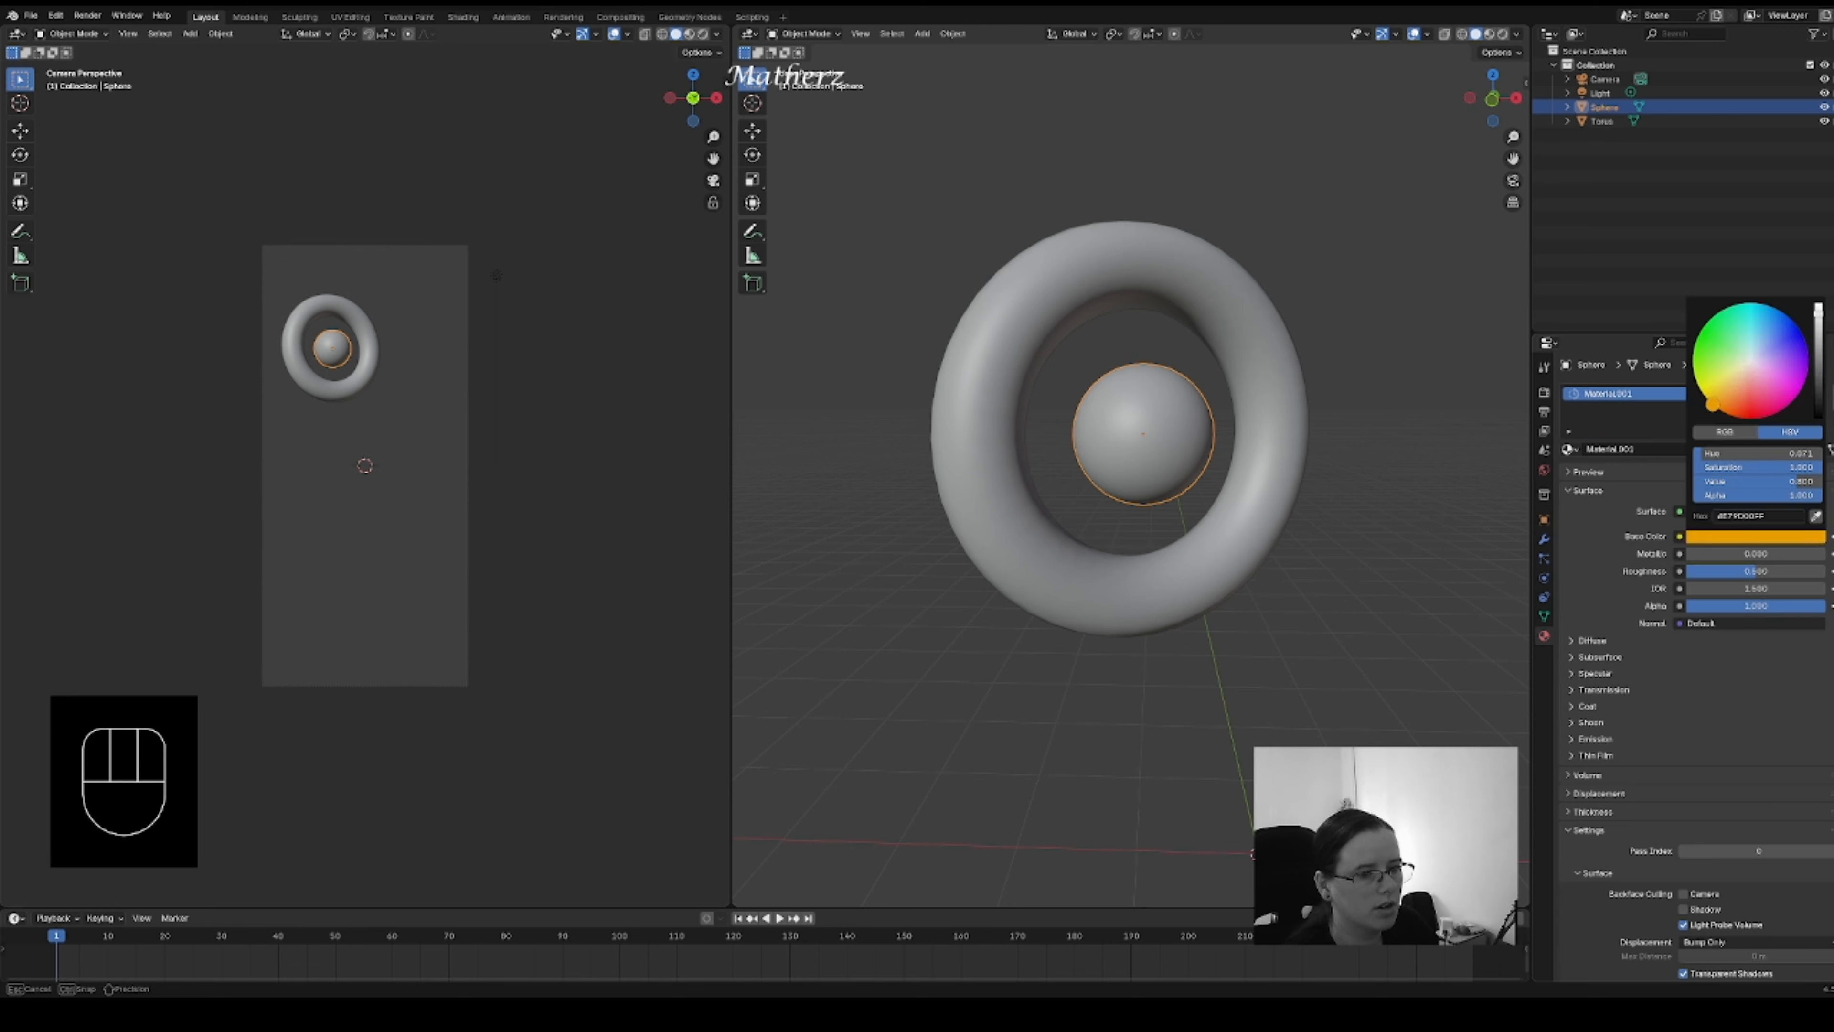
mouse_move(1700, 553)
left_mouse_down()
mouse_move(1805, 554)
mouse_move(1722, 575)
left_mouse_up()
- Give the torus a new material with a grey base color, Metallic 1.000 and Roughness 0.000
left_click(1123, 280)
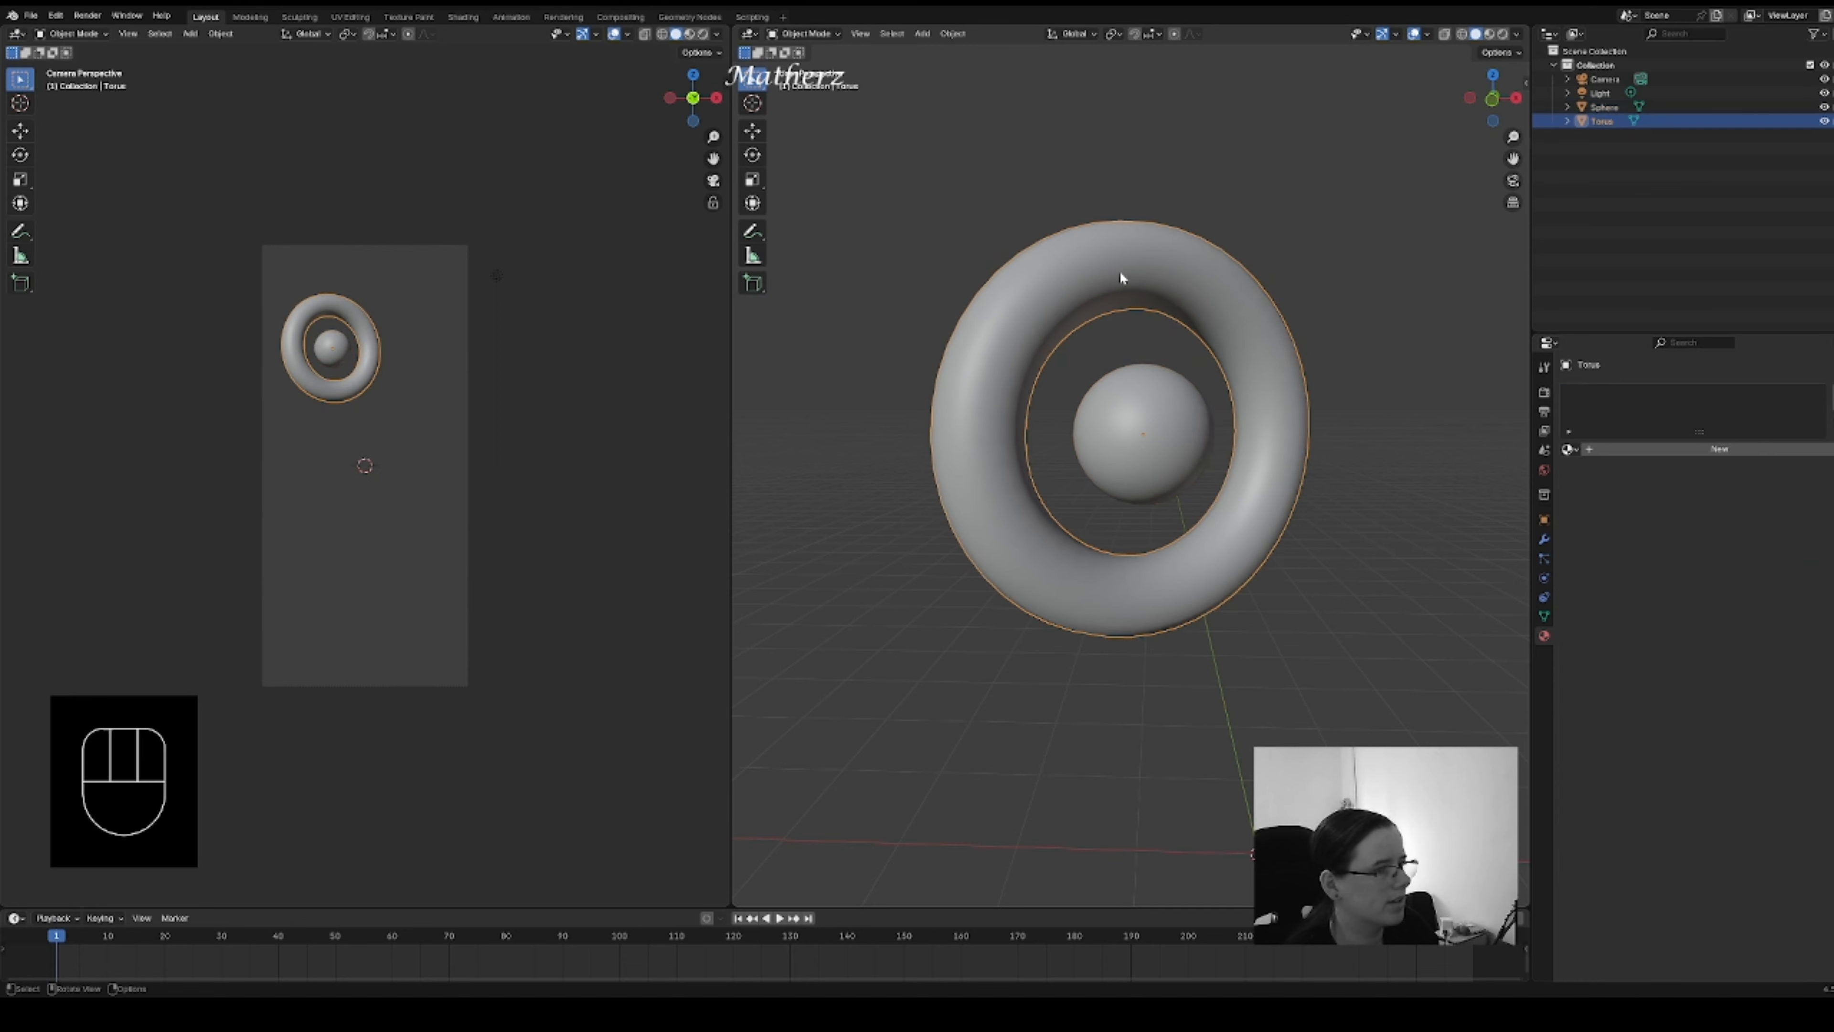
left_click(1659, 448)
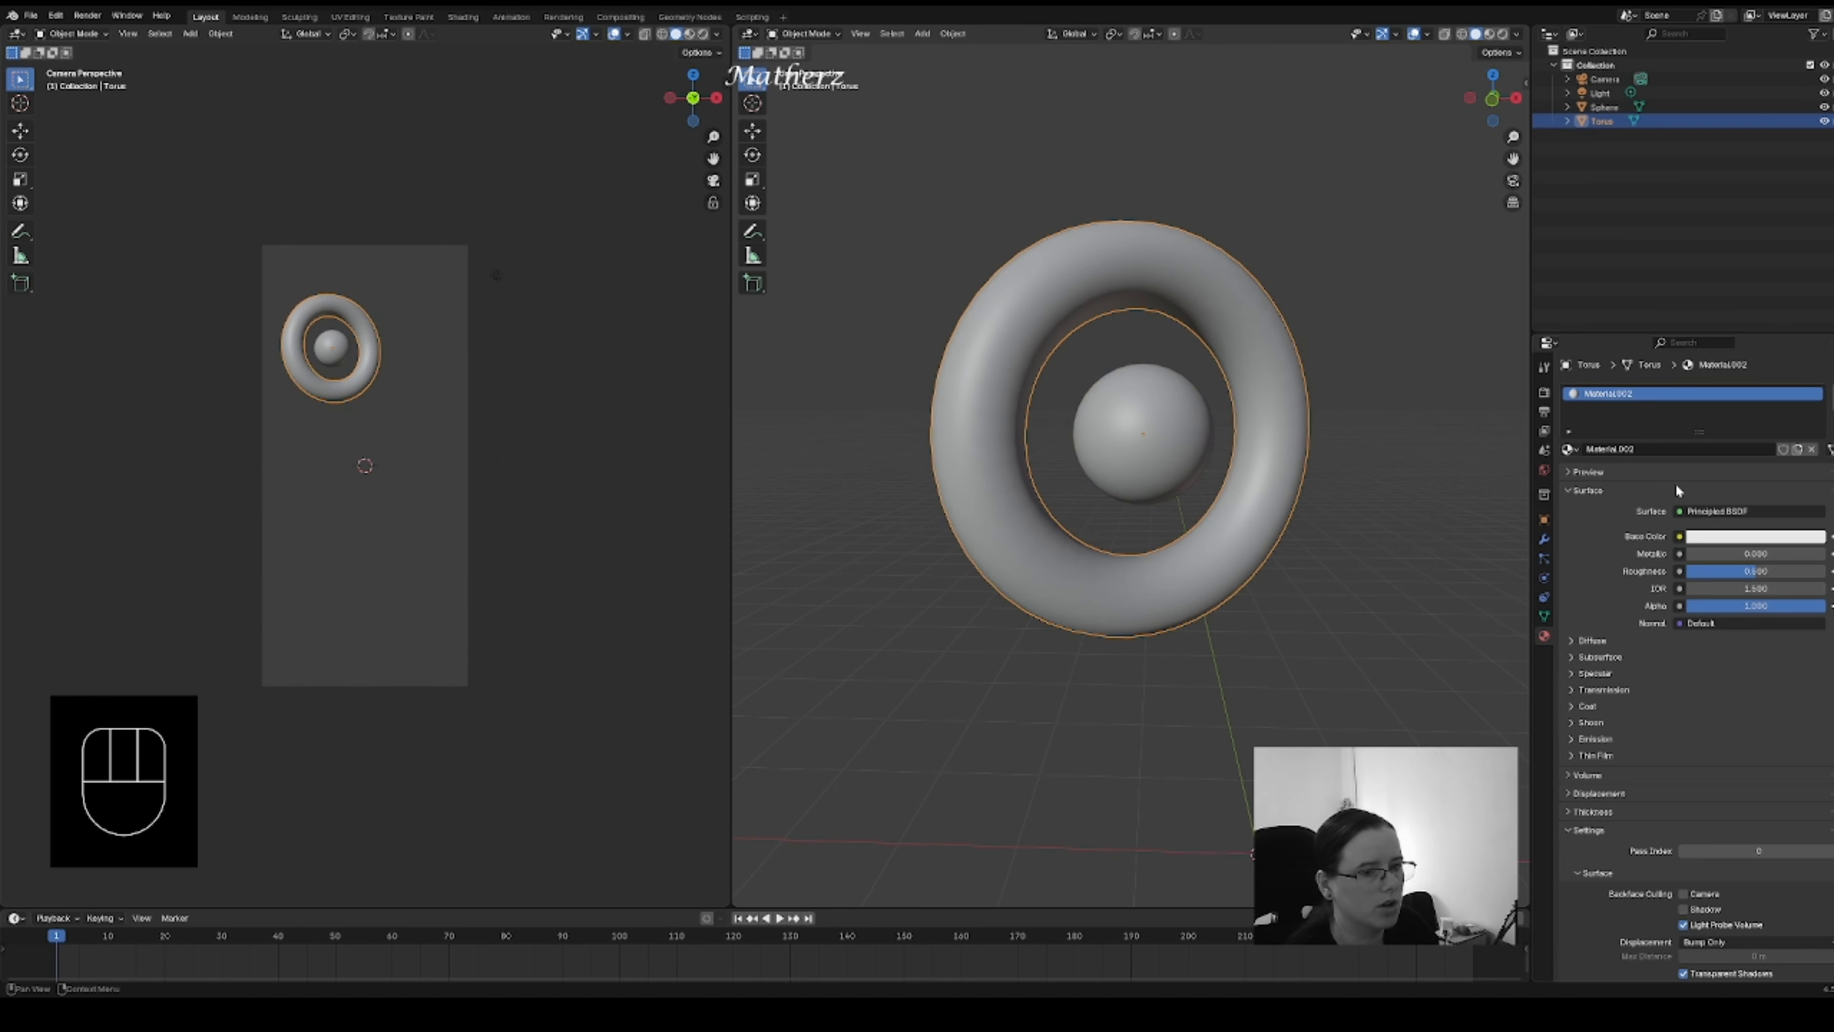
left_click(1723, 538)
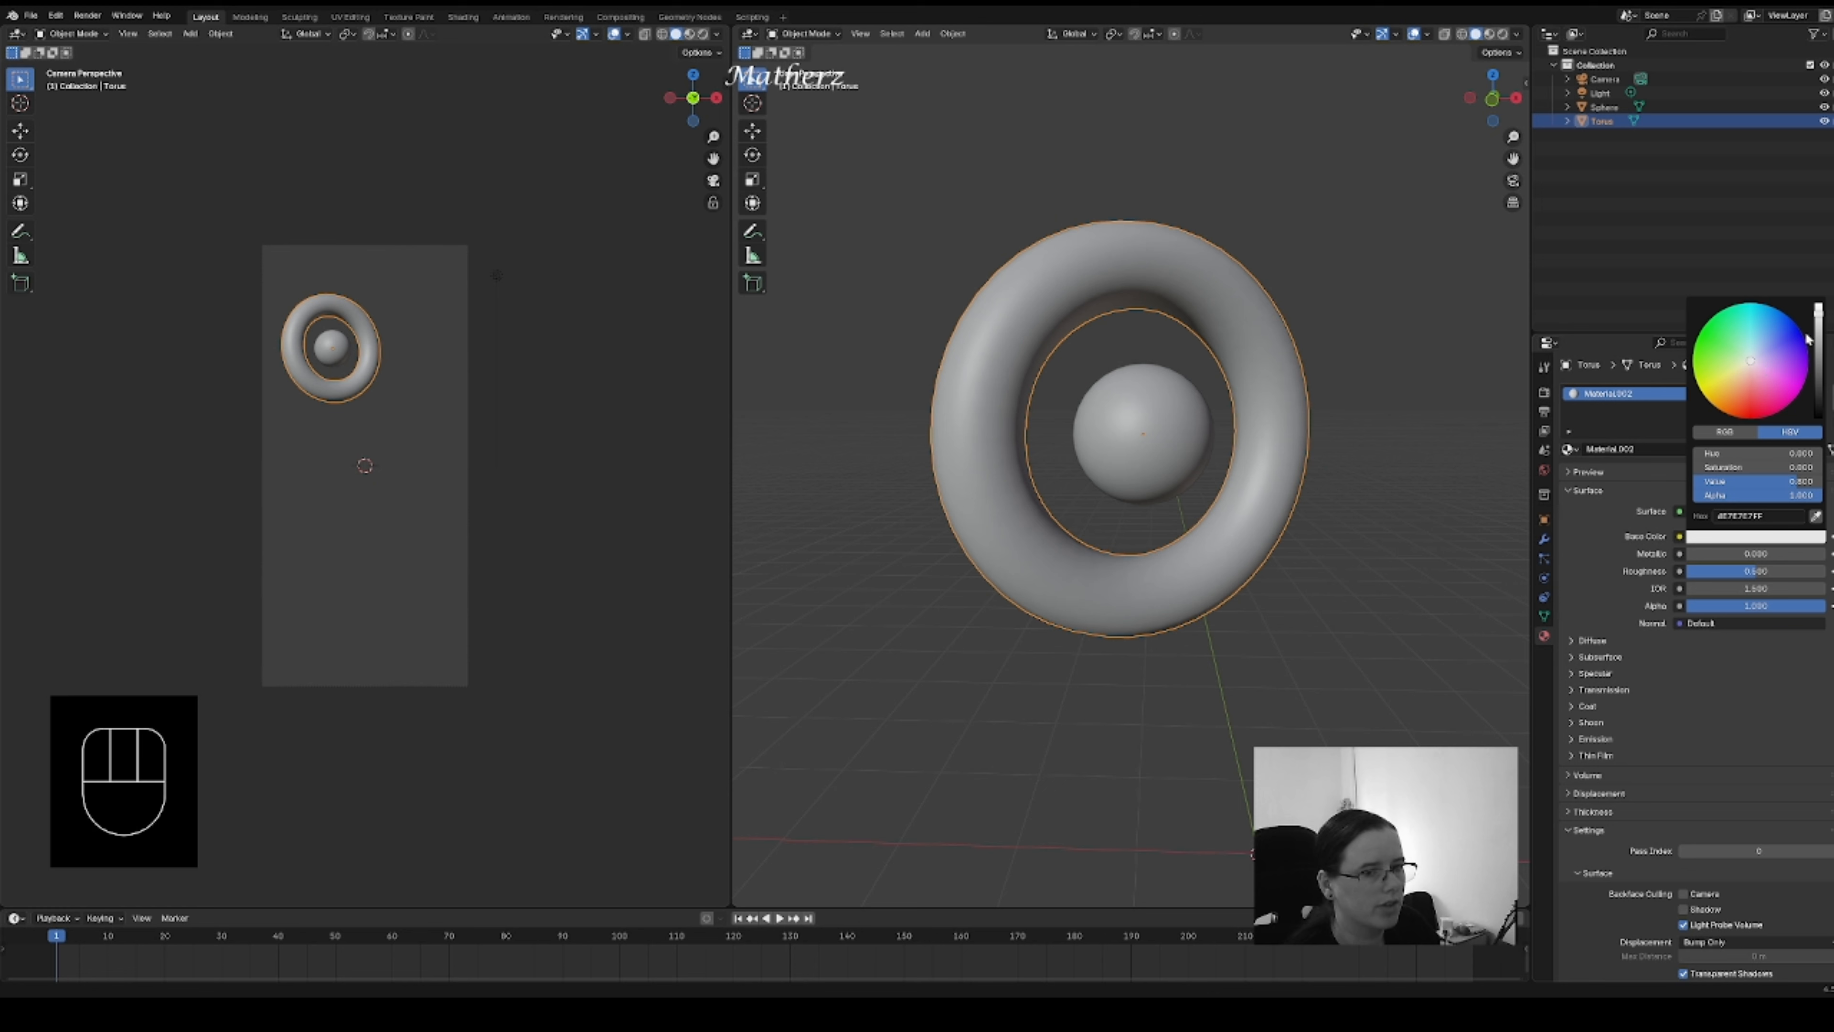
left_click_drag(1817, 334, 1817, 354)
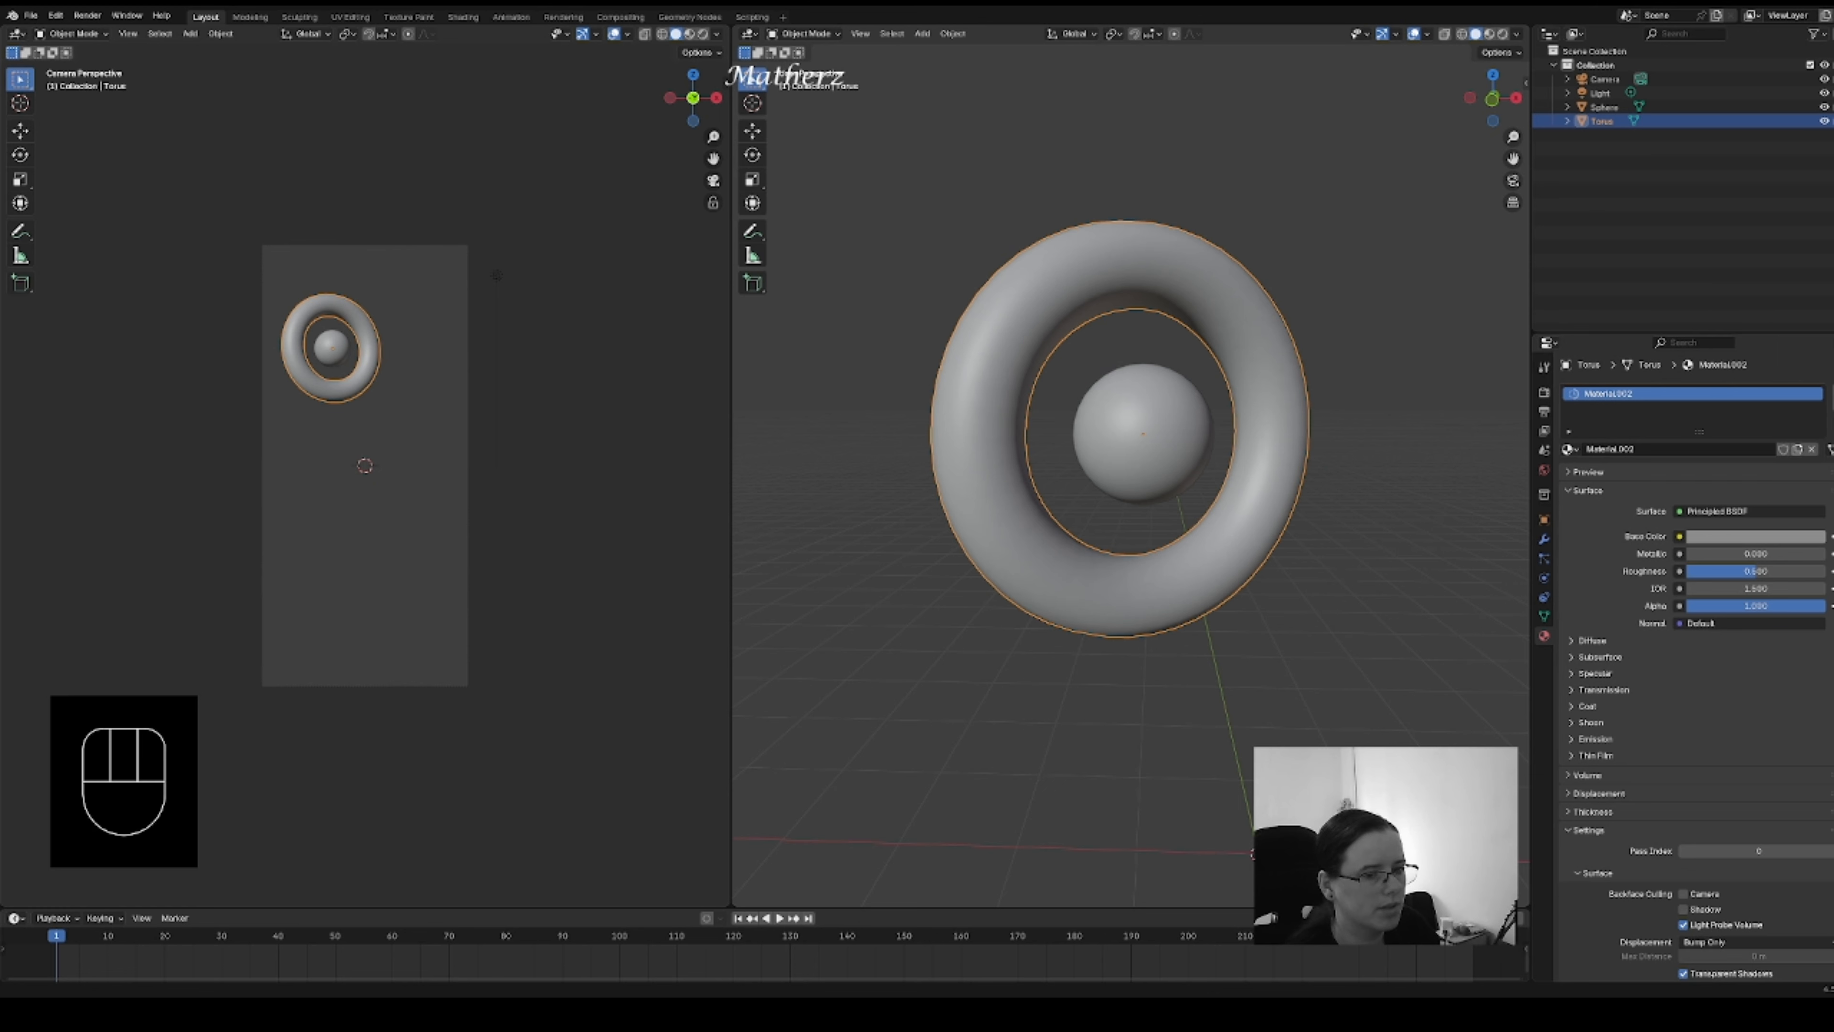
left_click_drag(1746, 554, 1687, 572)
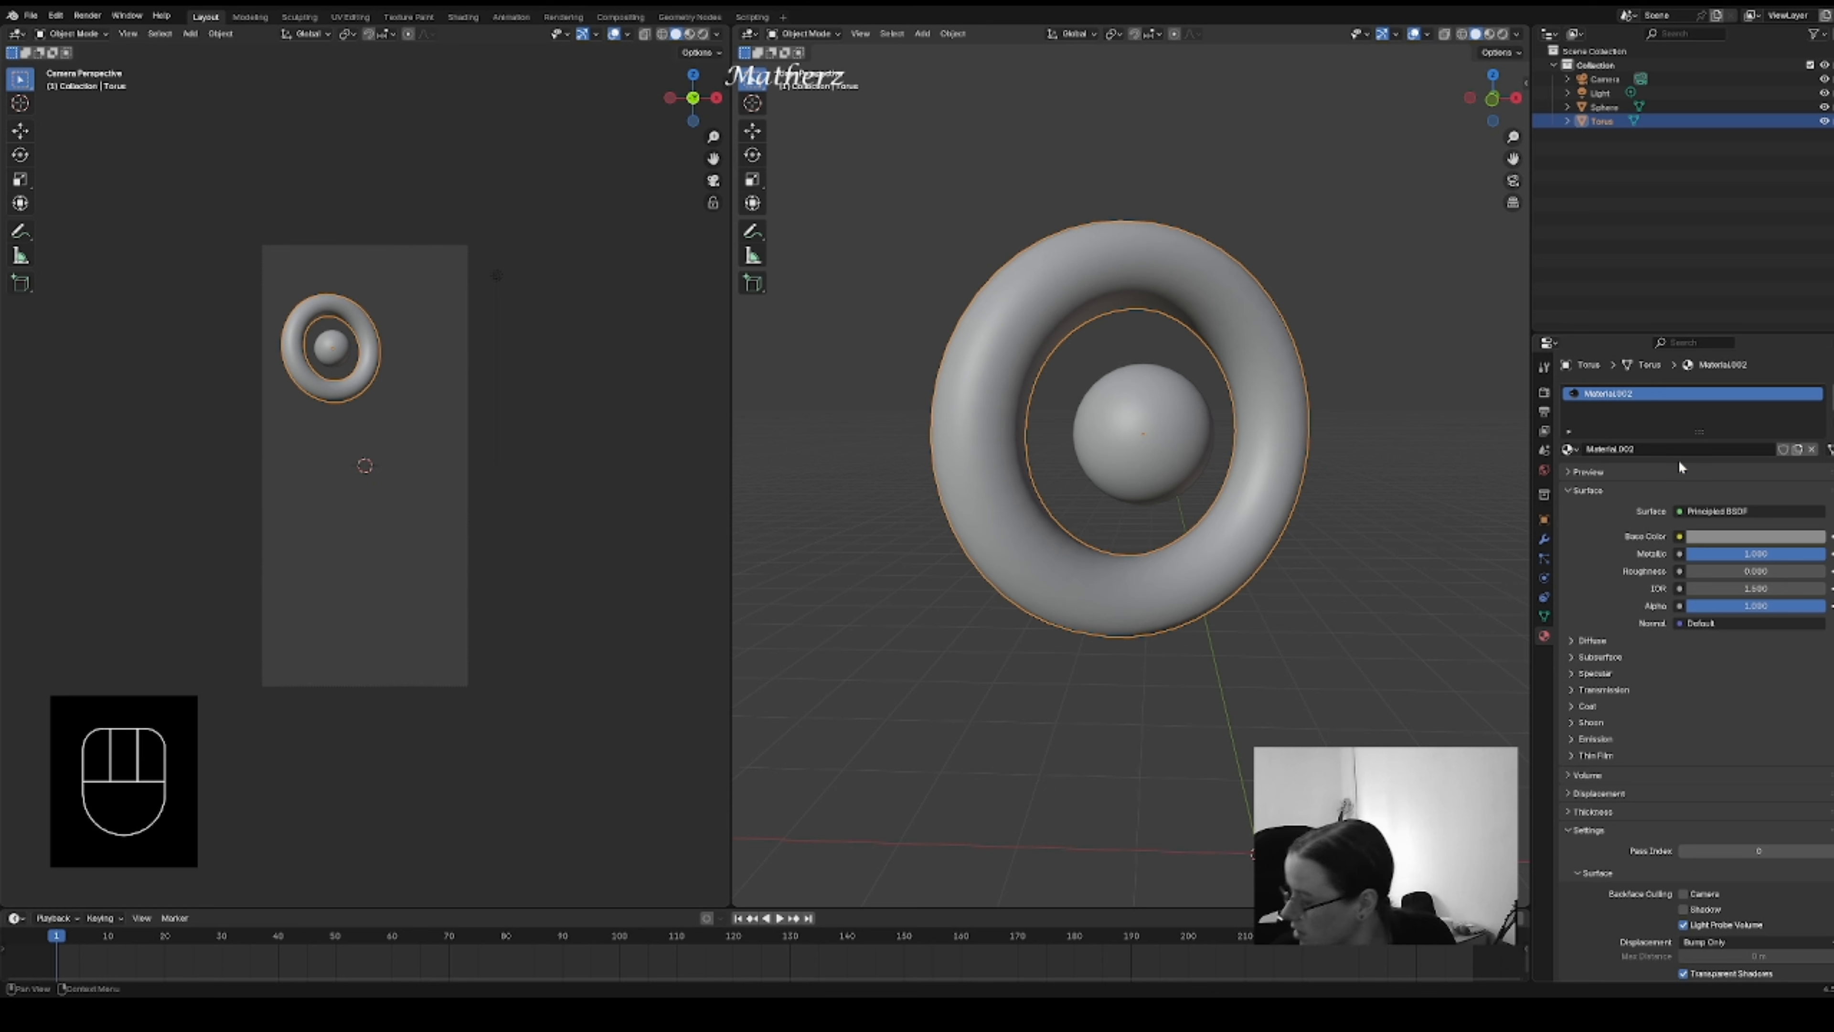
- Switch the working viewport to rendered shading and set the world background color to white
left_click(1503, 34)
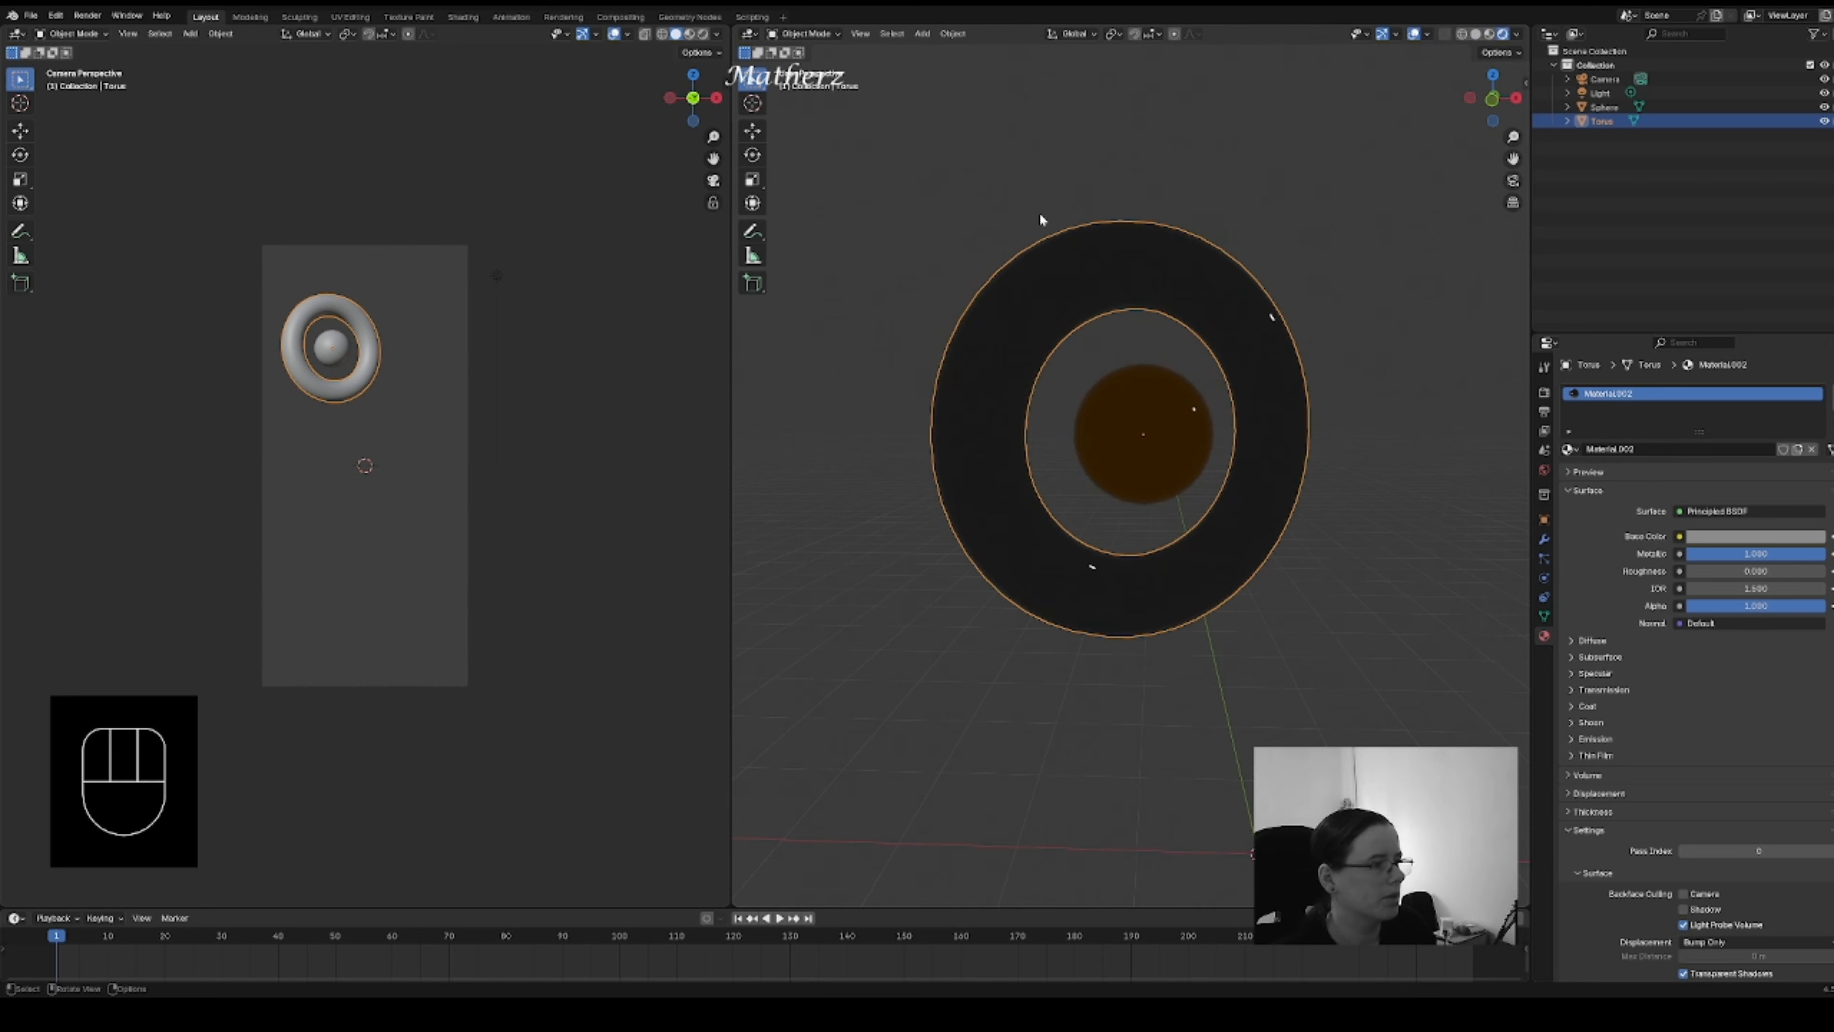
scroll(1199, 390, "down", 5)
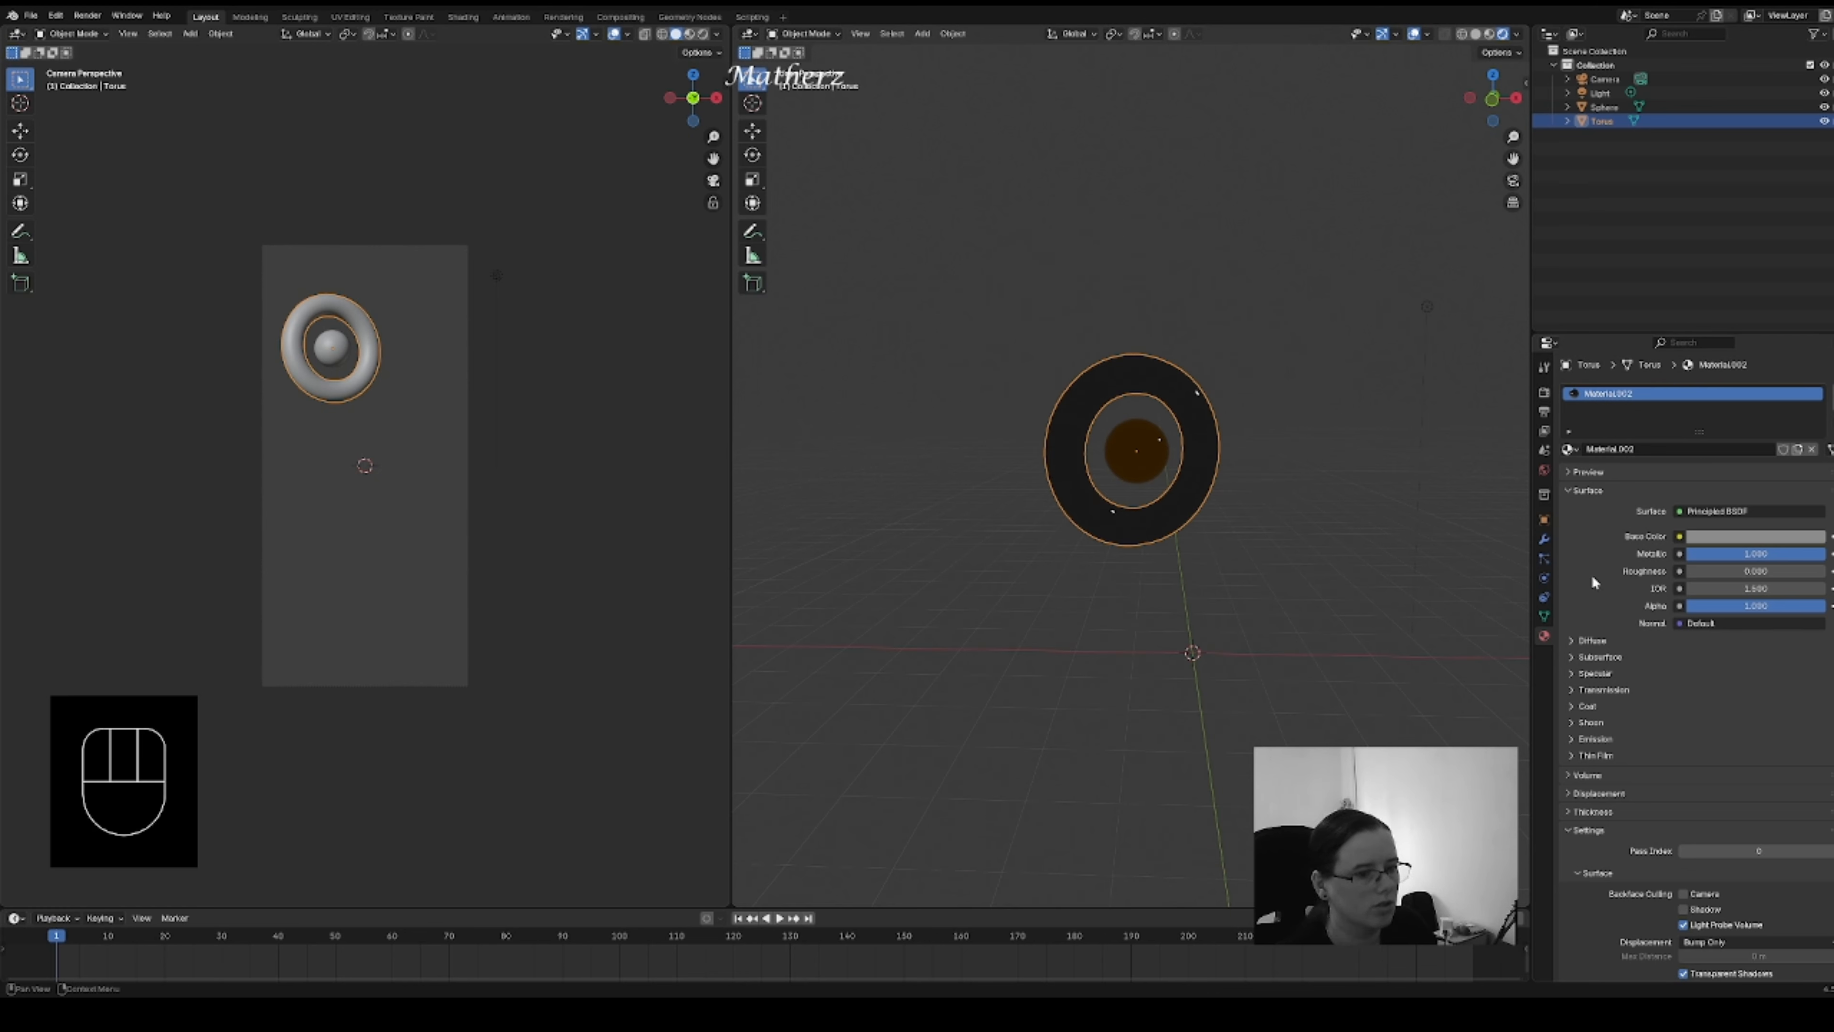
left_click(1544, 470)
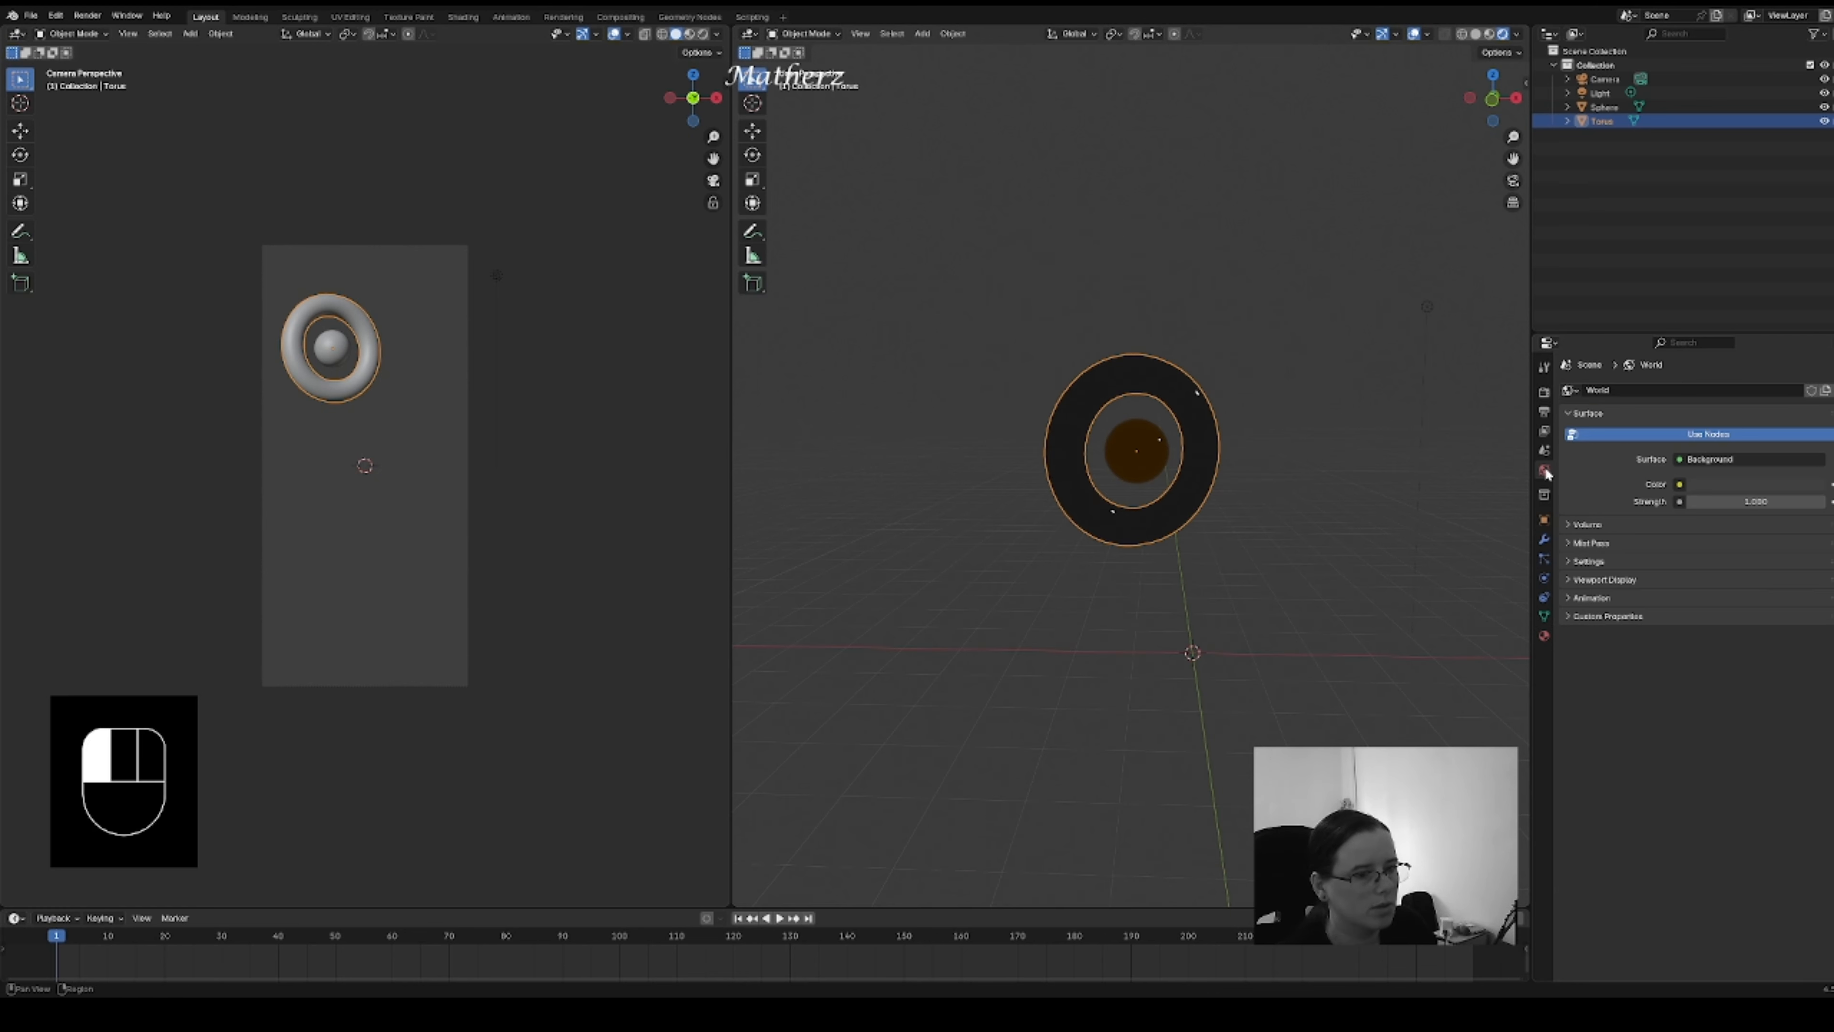
left_click(1744, 484)
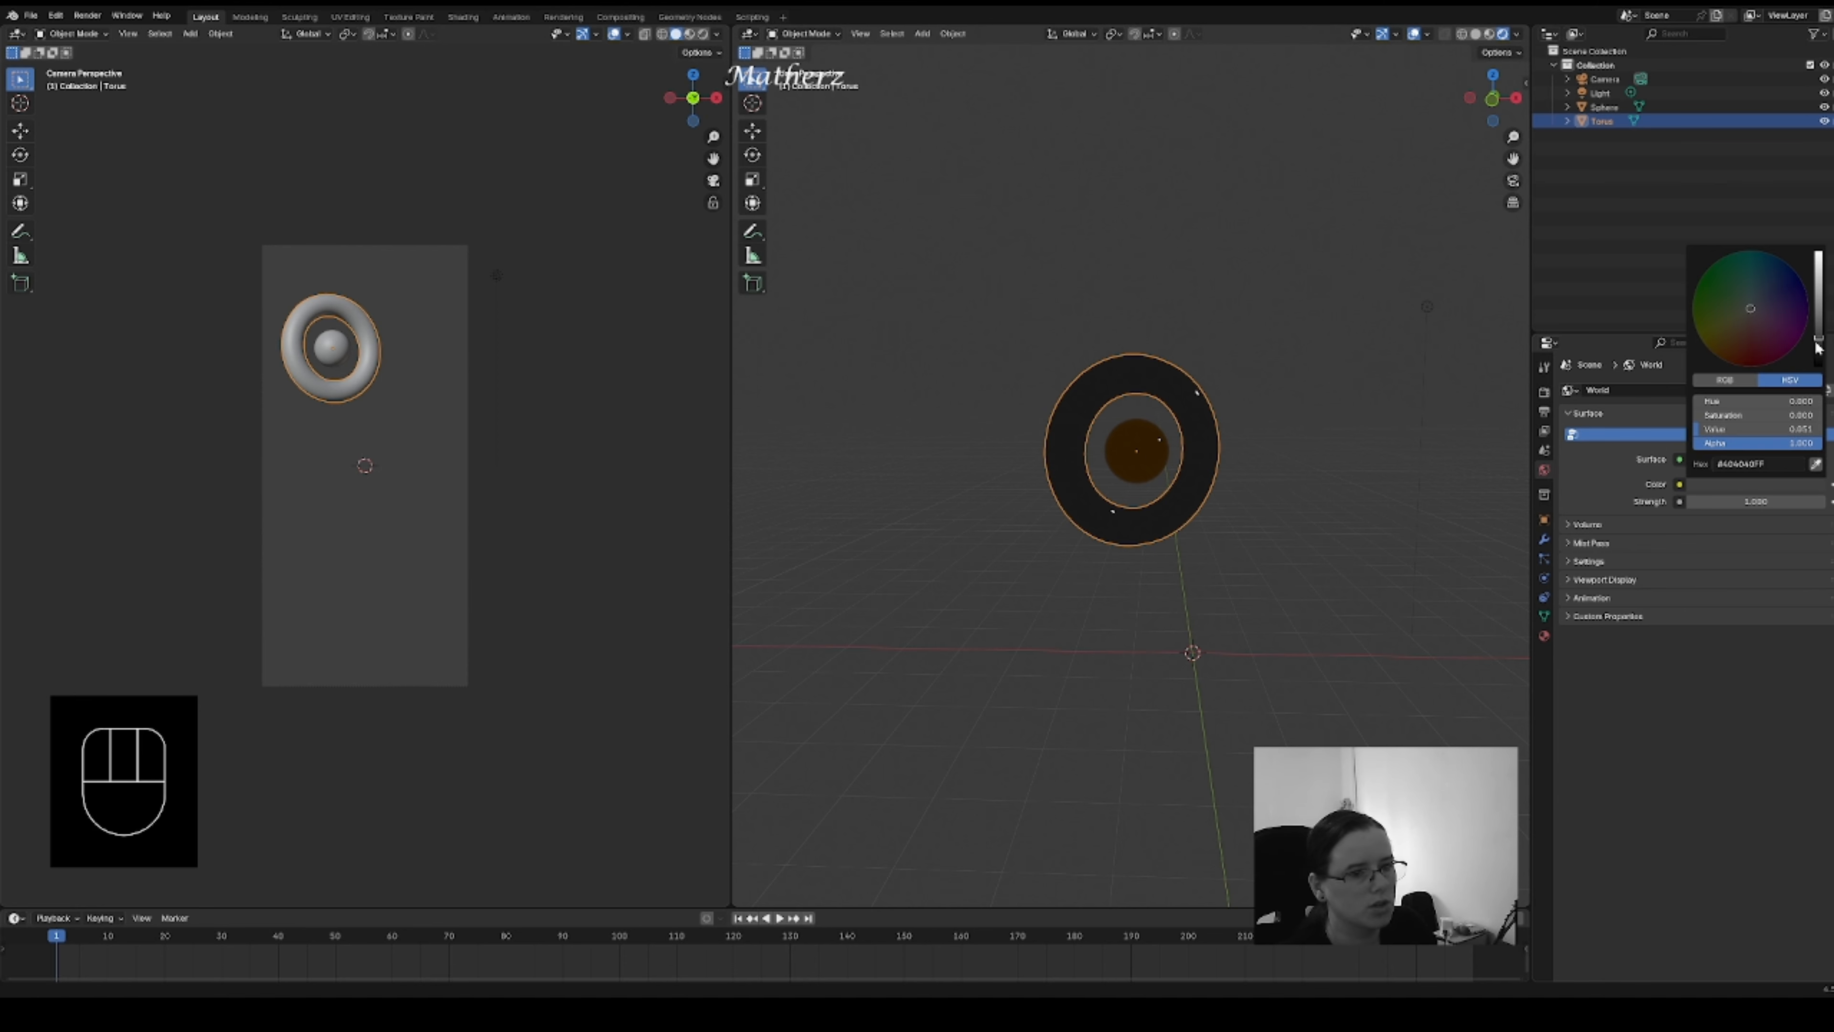
left_click_drag(1817, 348, 1819, 252)
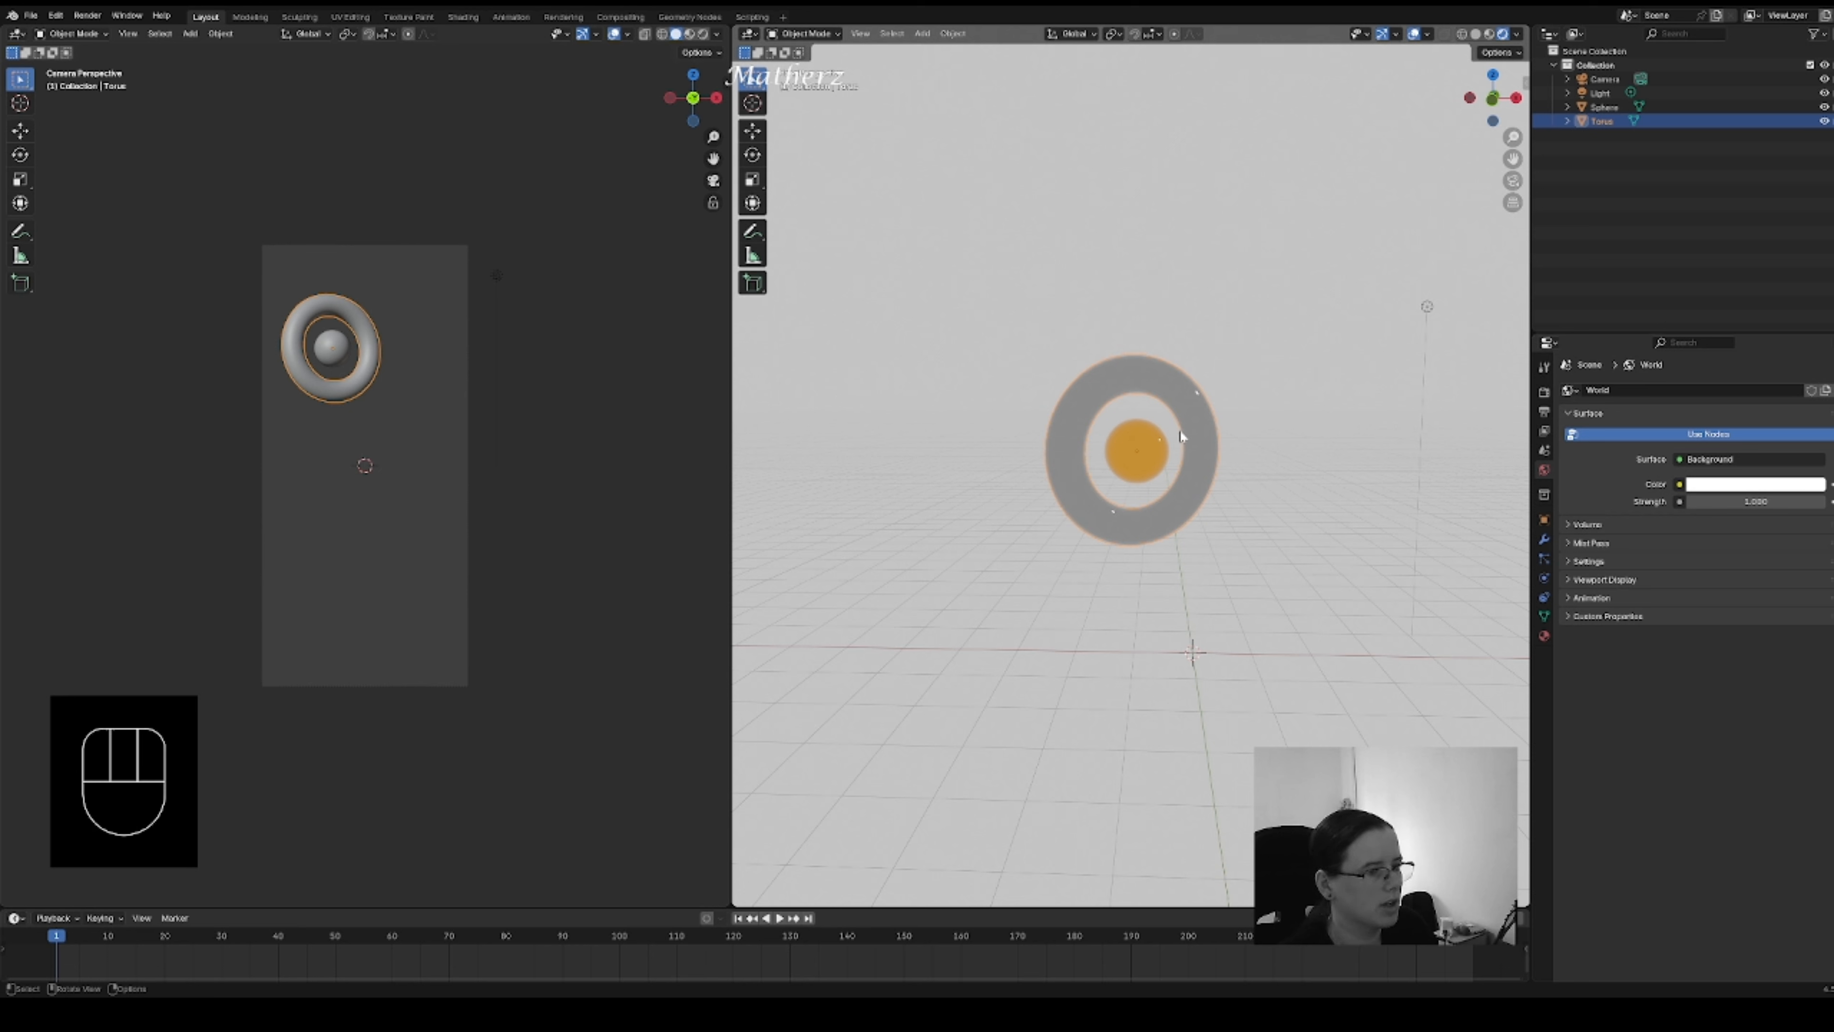
- Swap the existing materials, assigning the grey metallic one to the sphere and the orange one to the torus
left_click(1144, 453)
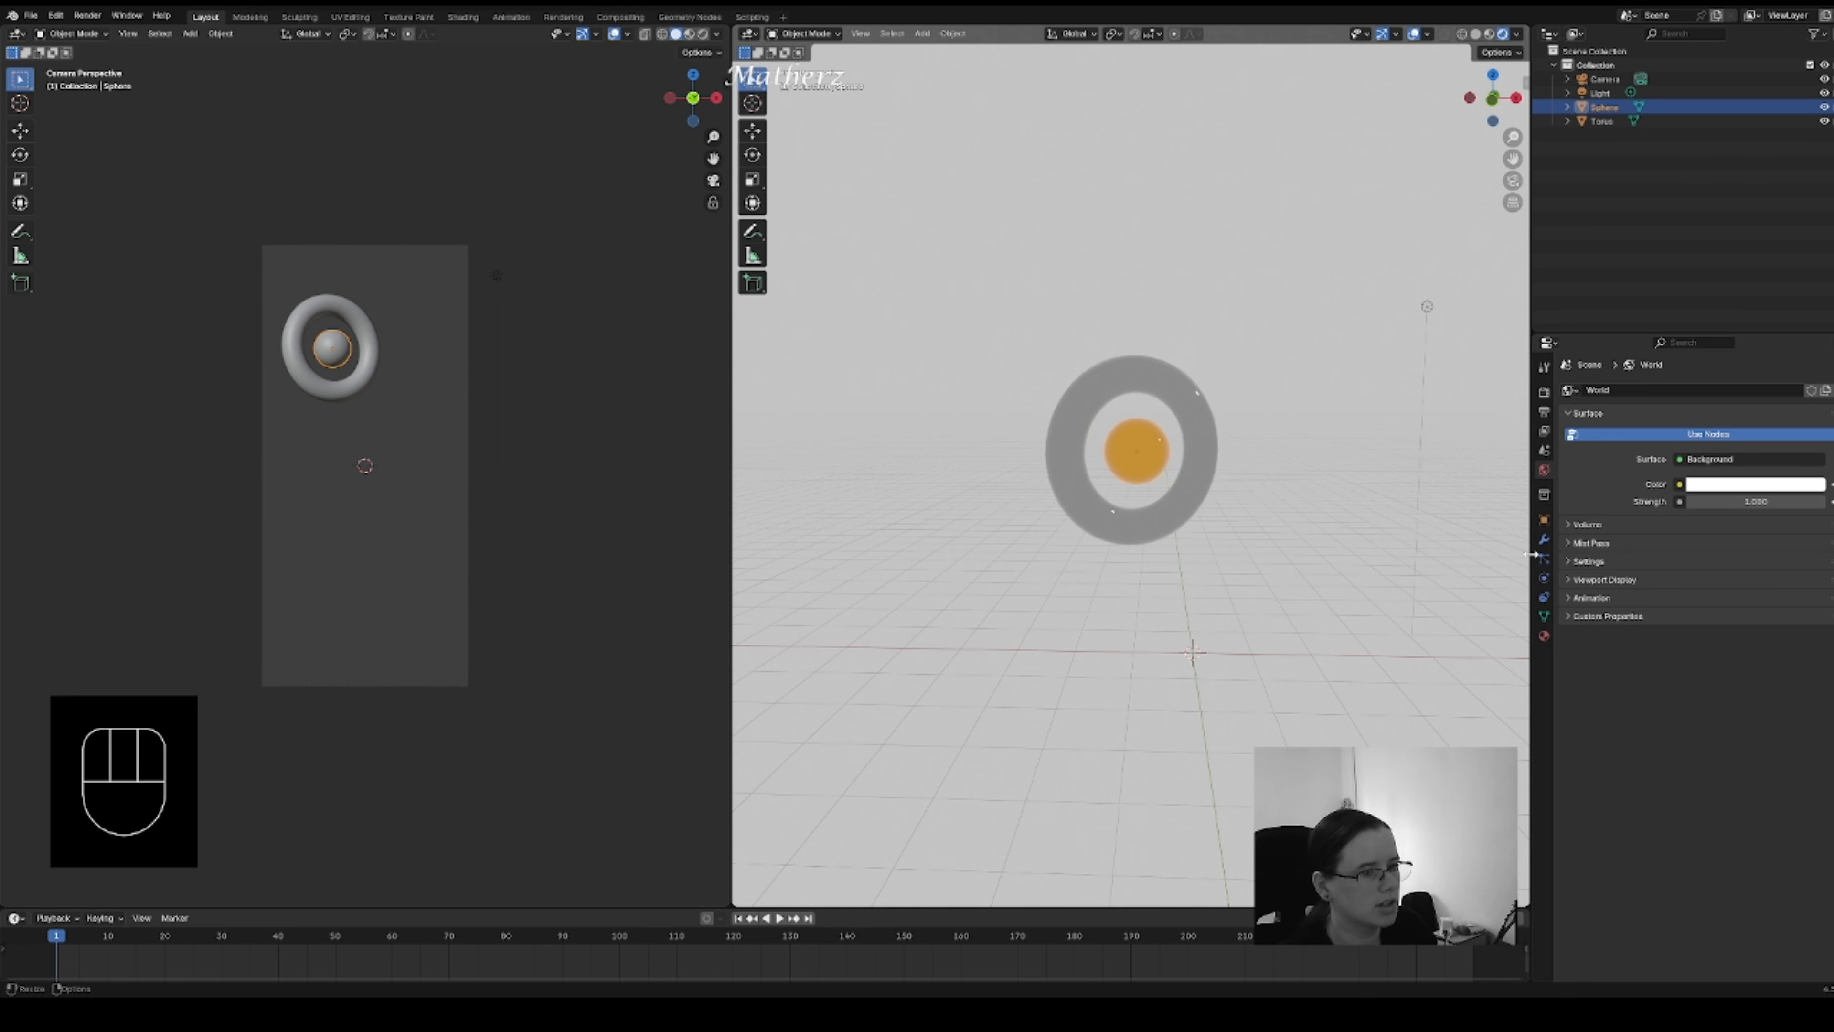
left_click(1543, 635)
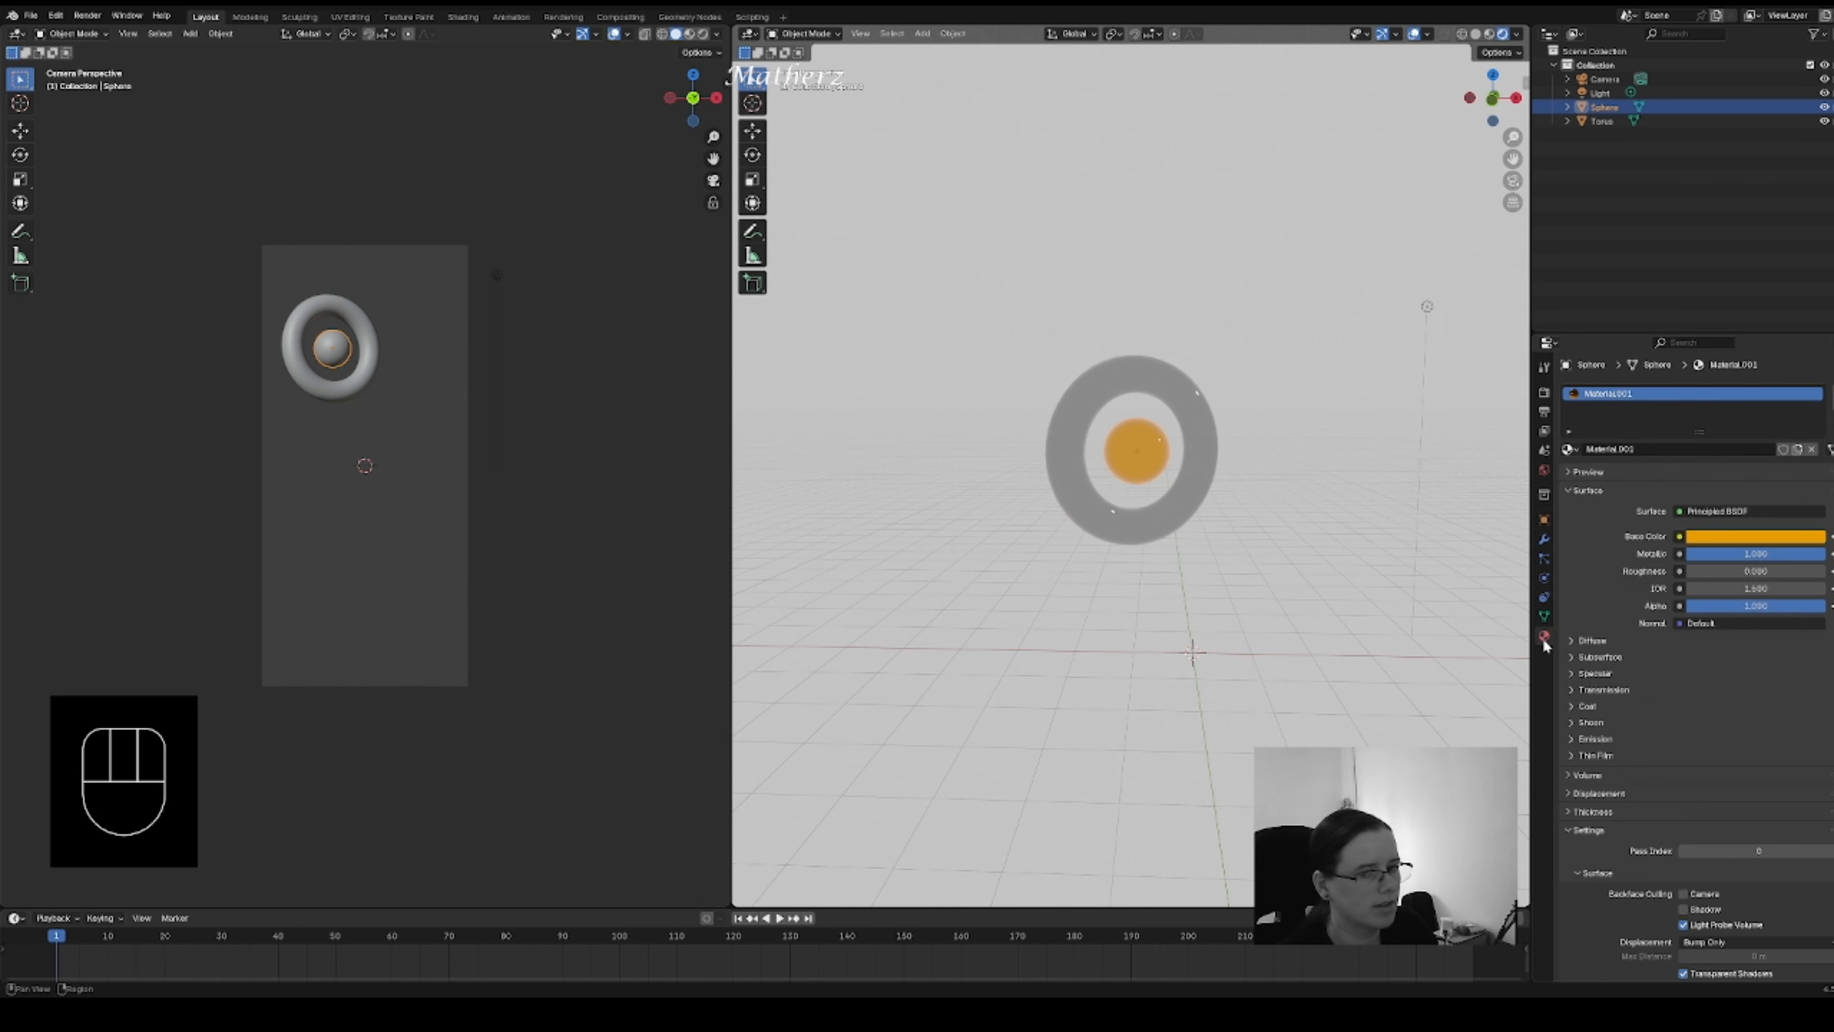
left_click(1570, 449)
left_click(1593, 500)
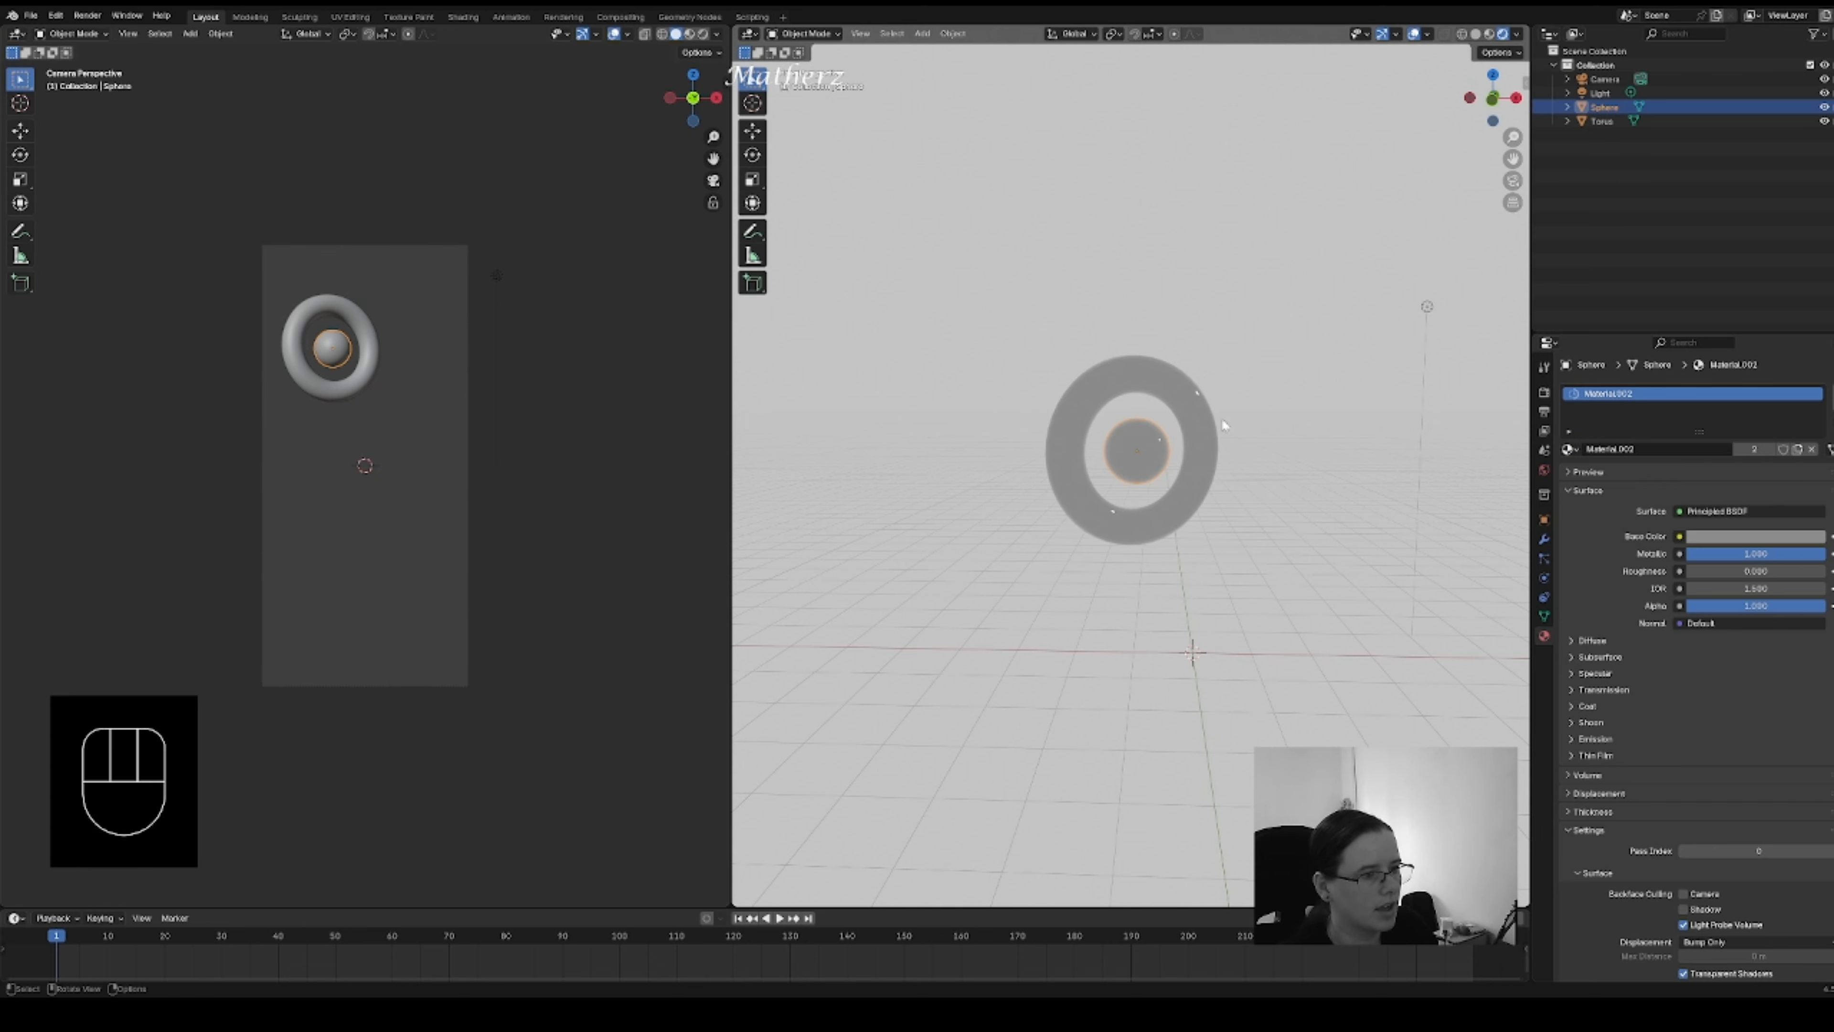
left_click(1198, 409)
left_click(1569, 450)
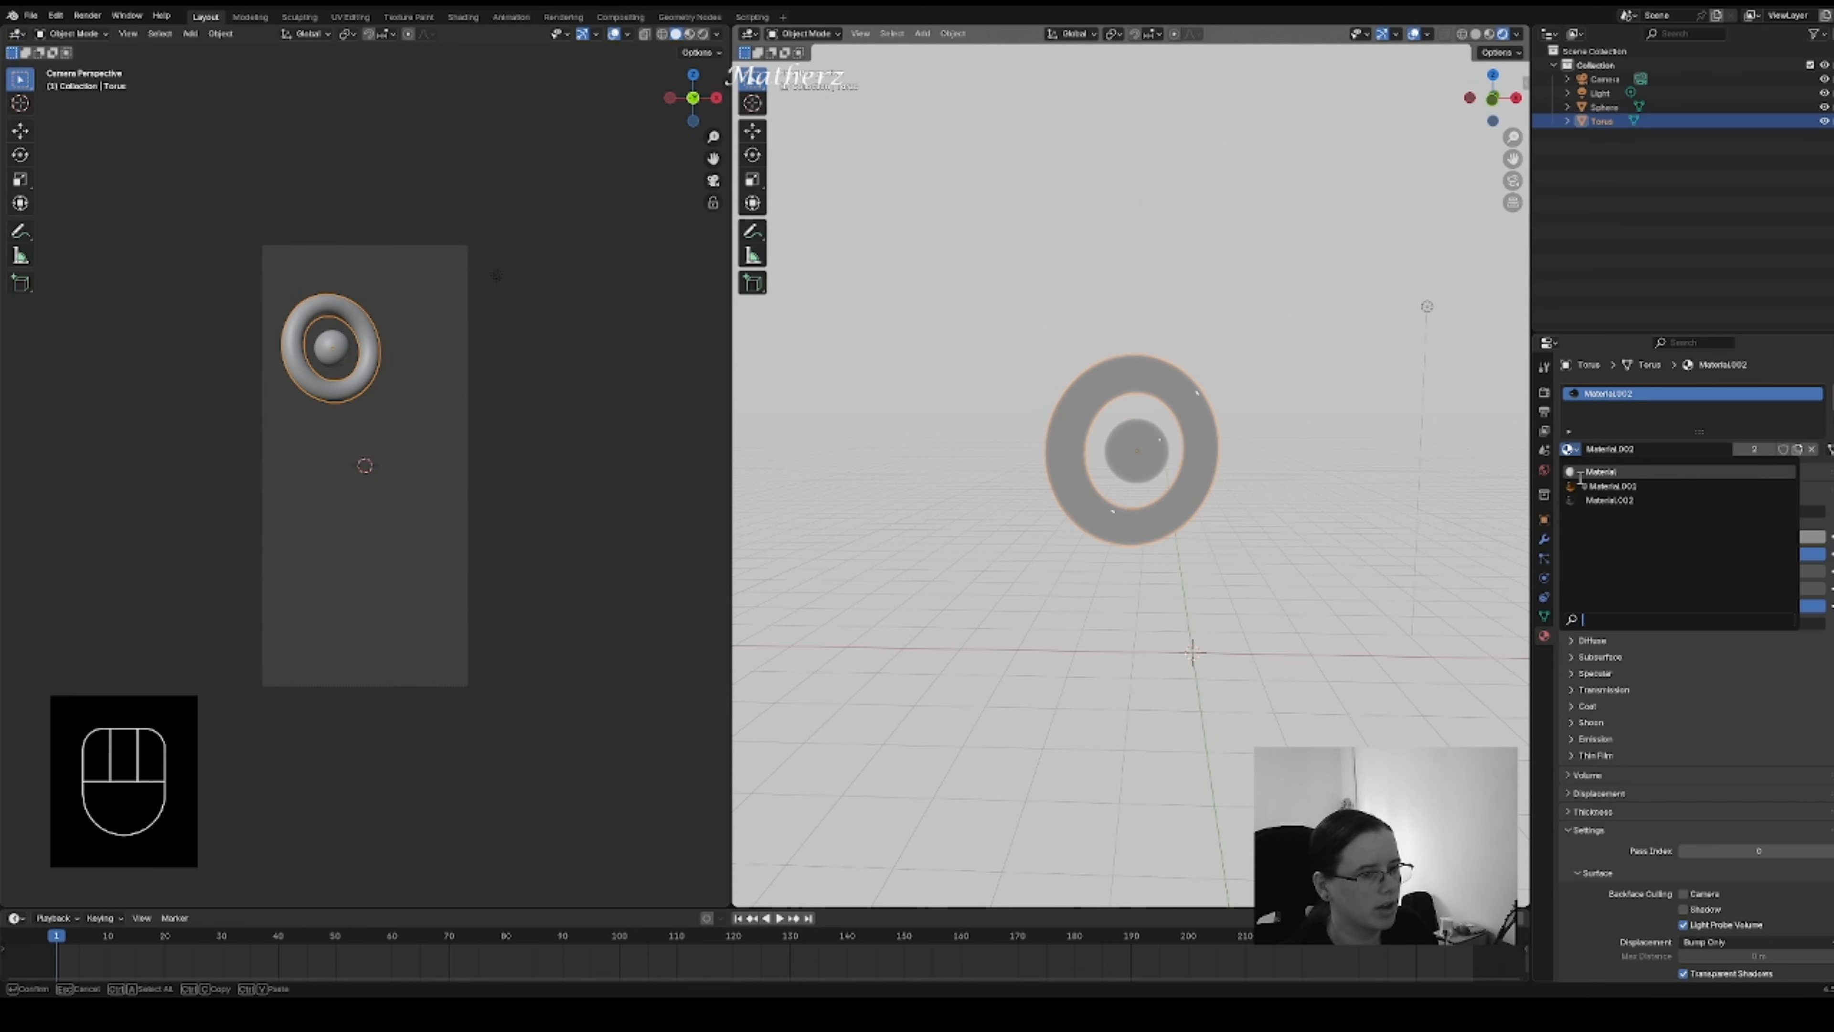
left_click(1596, 482)
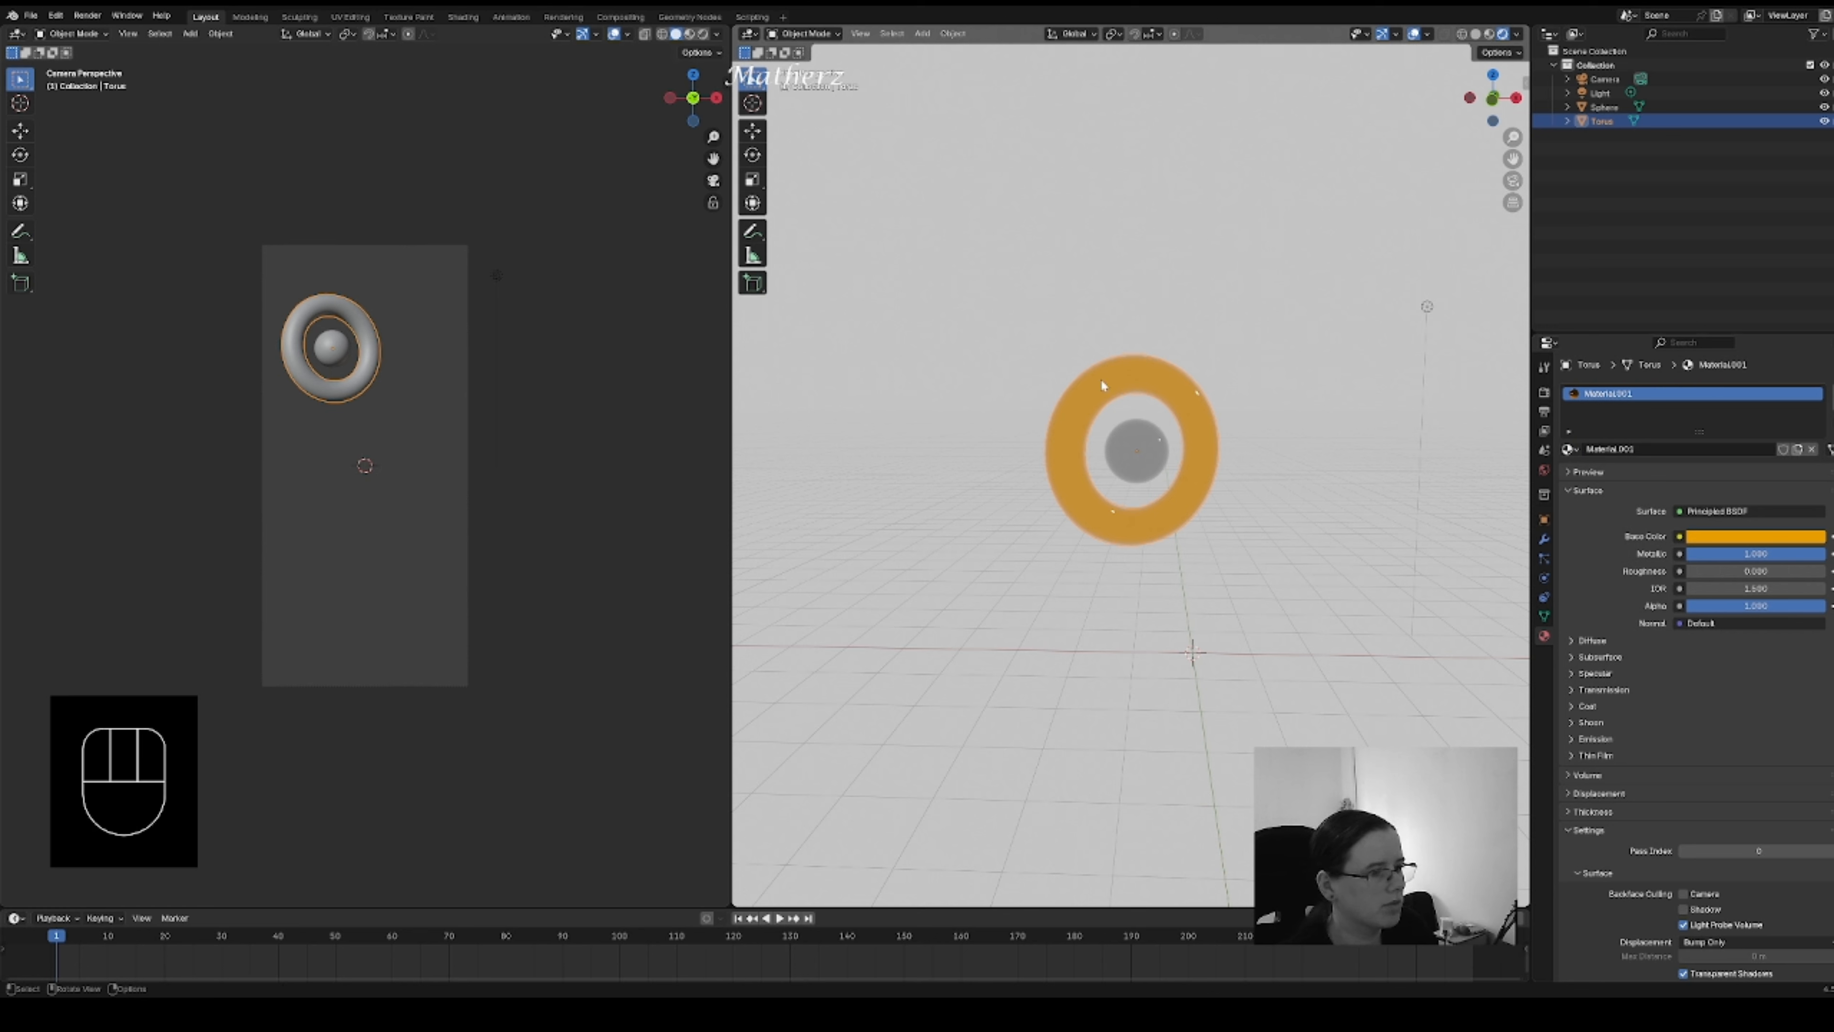
- Duplicate the sphere and torus pair downward three times along the Z axis to form an evenly spaced column of four
left_click_drag(1051, 329, 1215, 583)
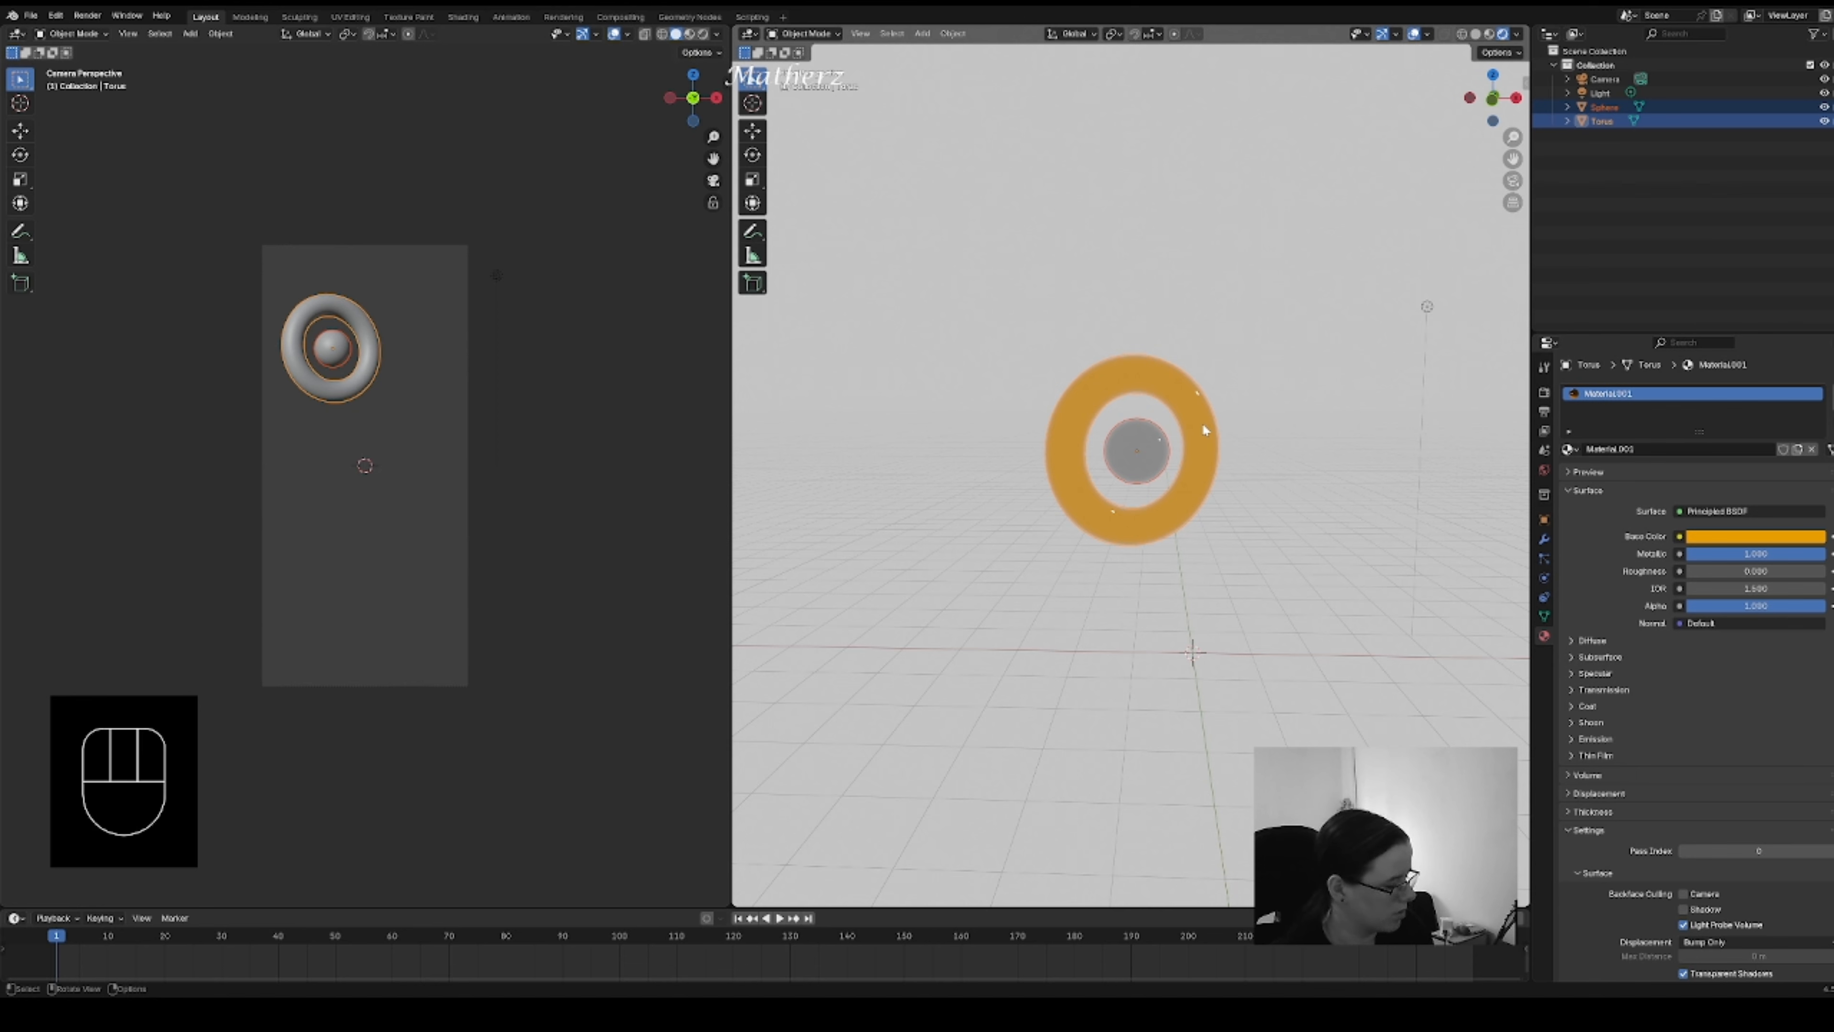
key("shift+d")
middle_click_drag(1202, 422, 1227, 614)
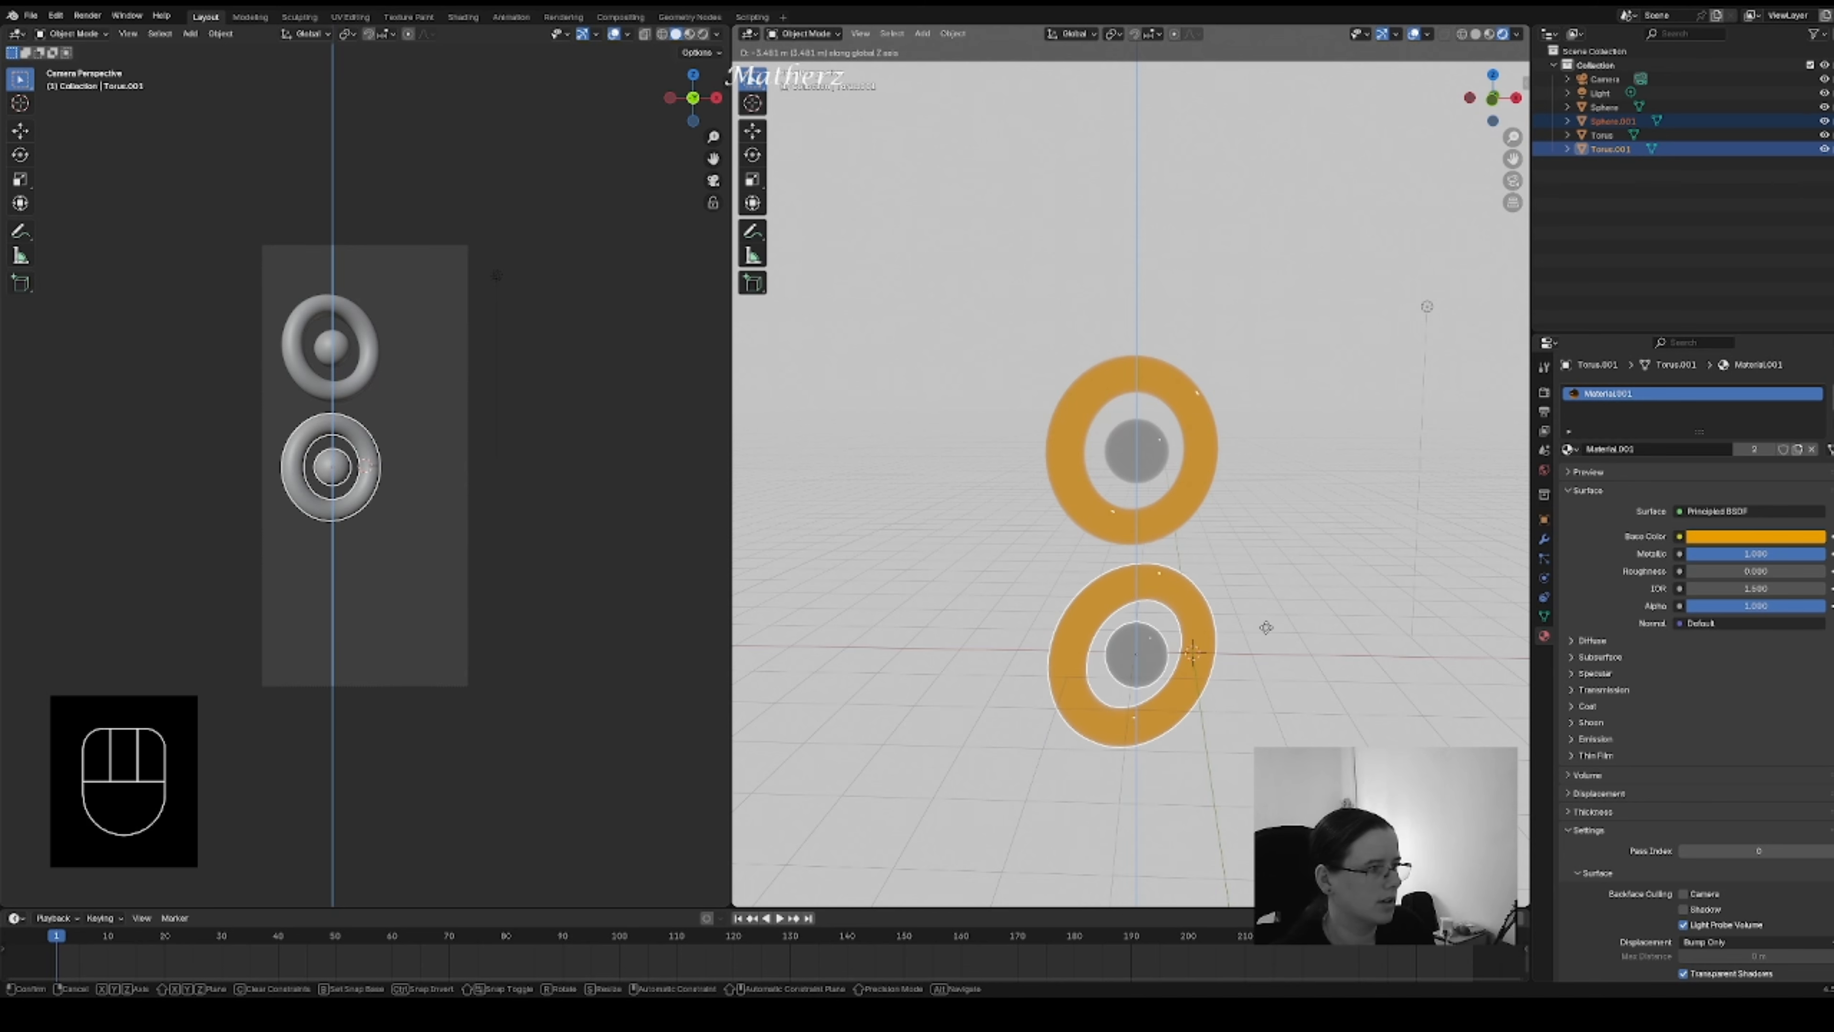
left_click(1266, 627)
key("shift+d")
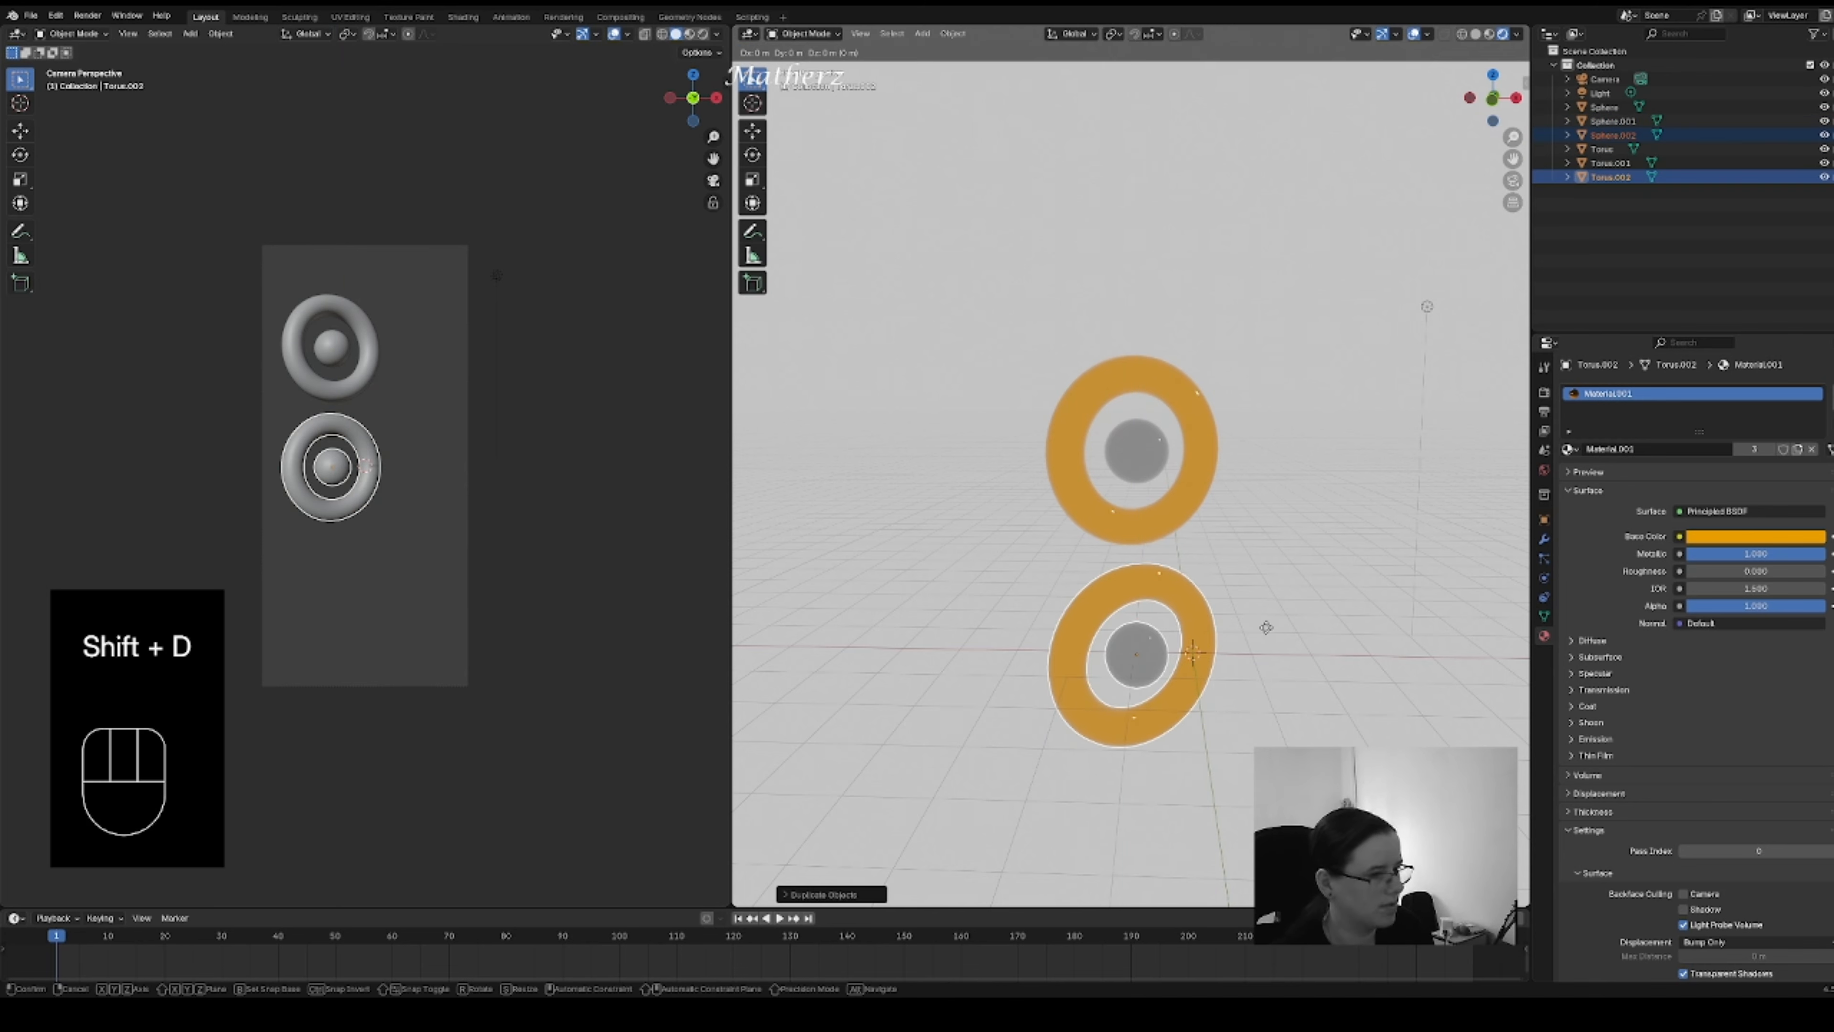
middle_click_drag(1261, 626, 1255, 369)
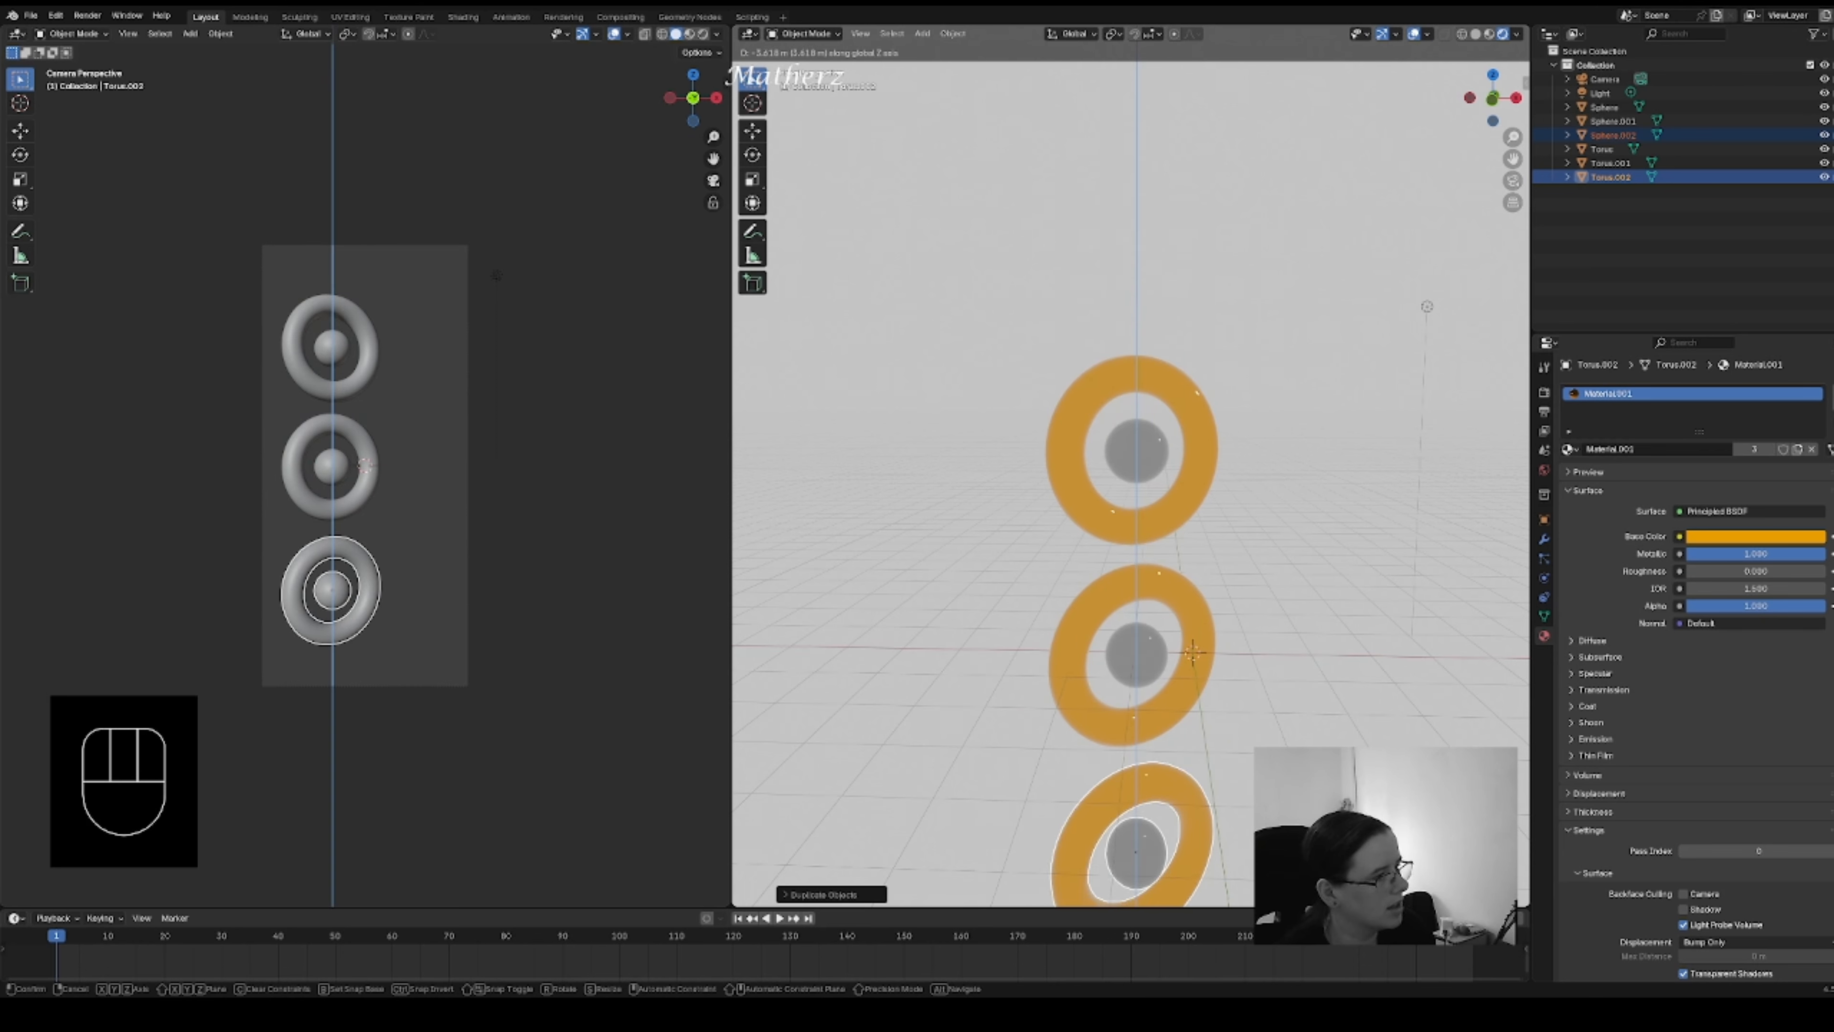
left_click(1267, 823)
middle_click_drag(1230, 730, 1221, 494, "shift")
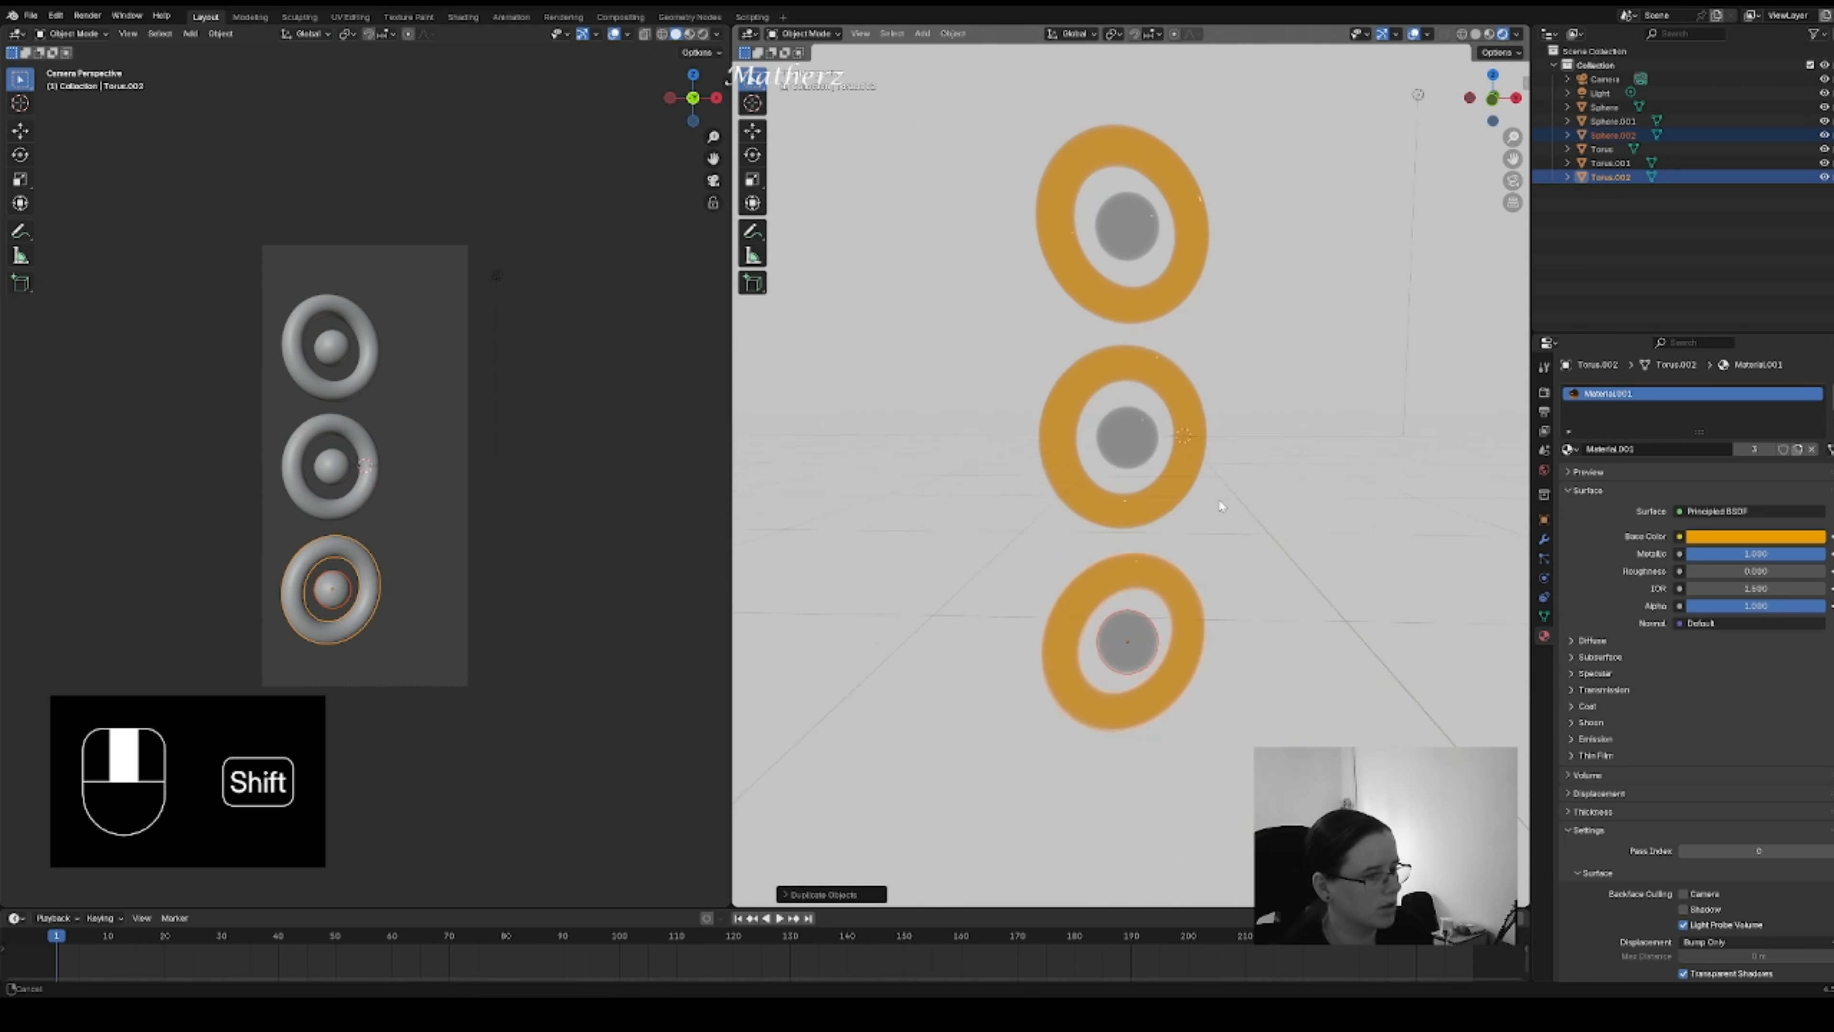
key("shift+d")
middle_click_drag(1197, 607, 1215, 748)
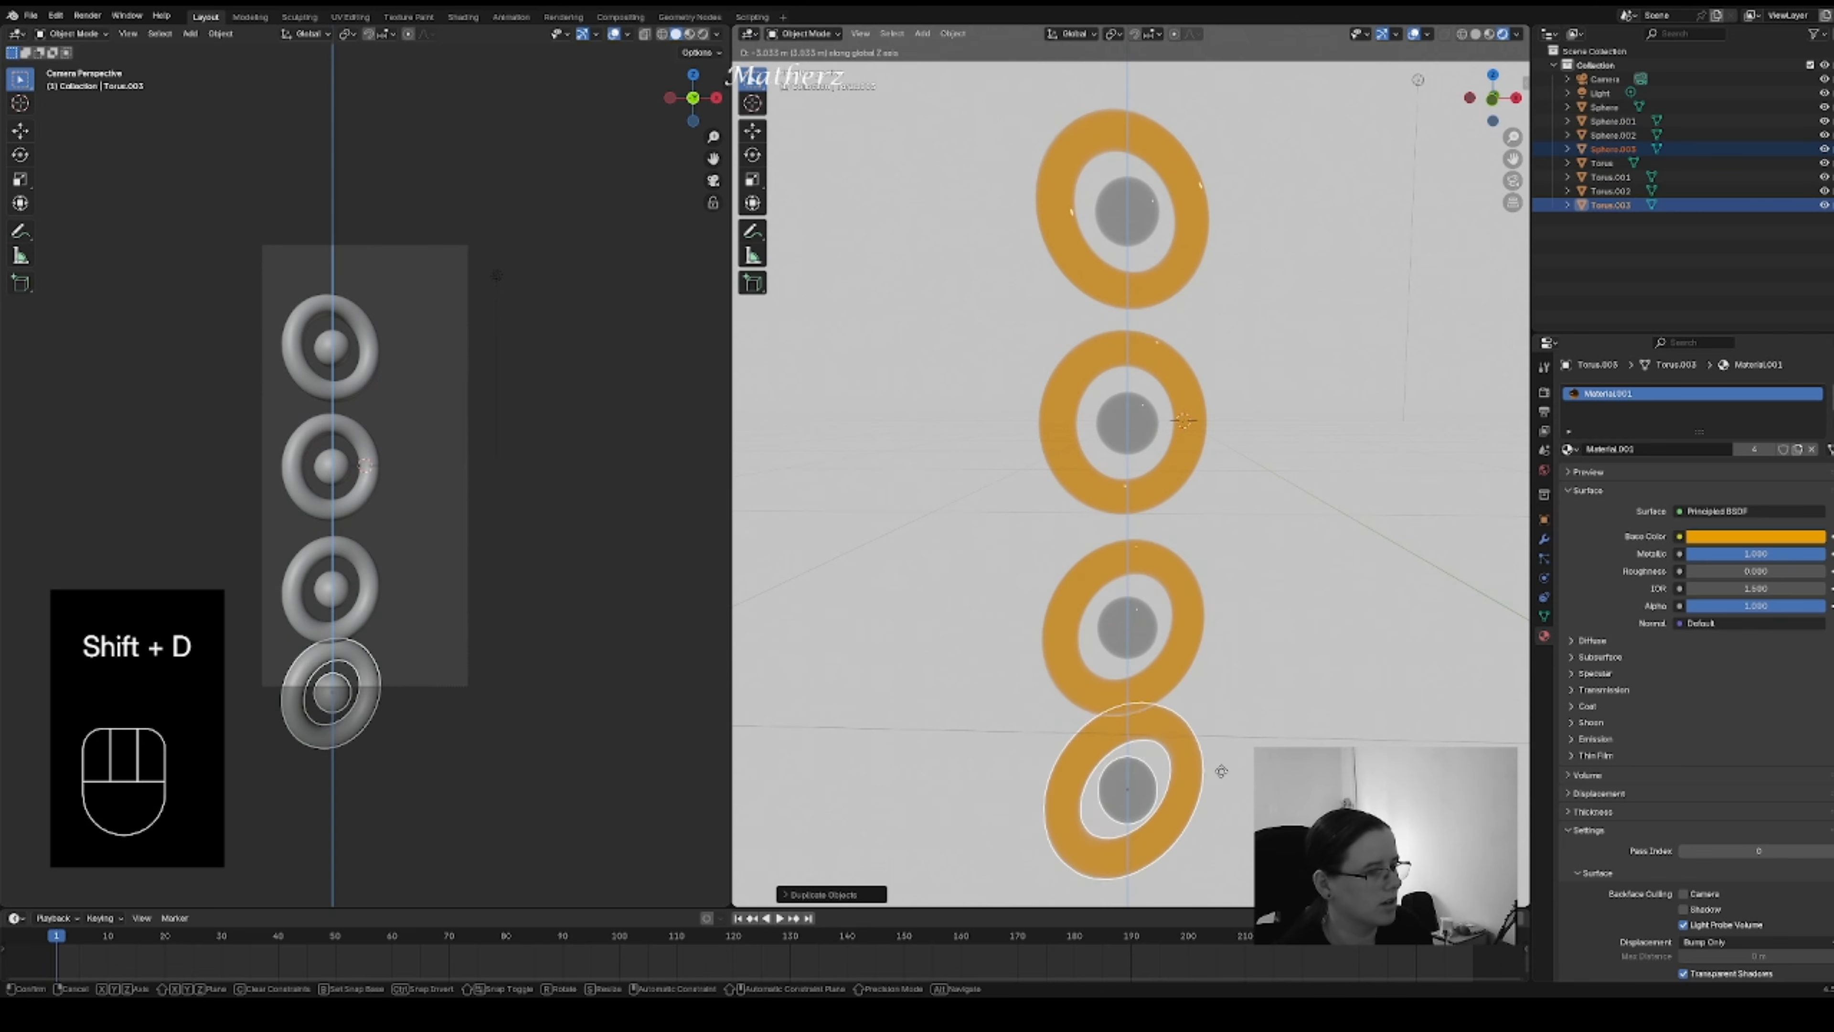
left_click(1224, 816)
scroll(1089, 180, "down", 3)
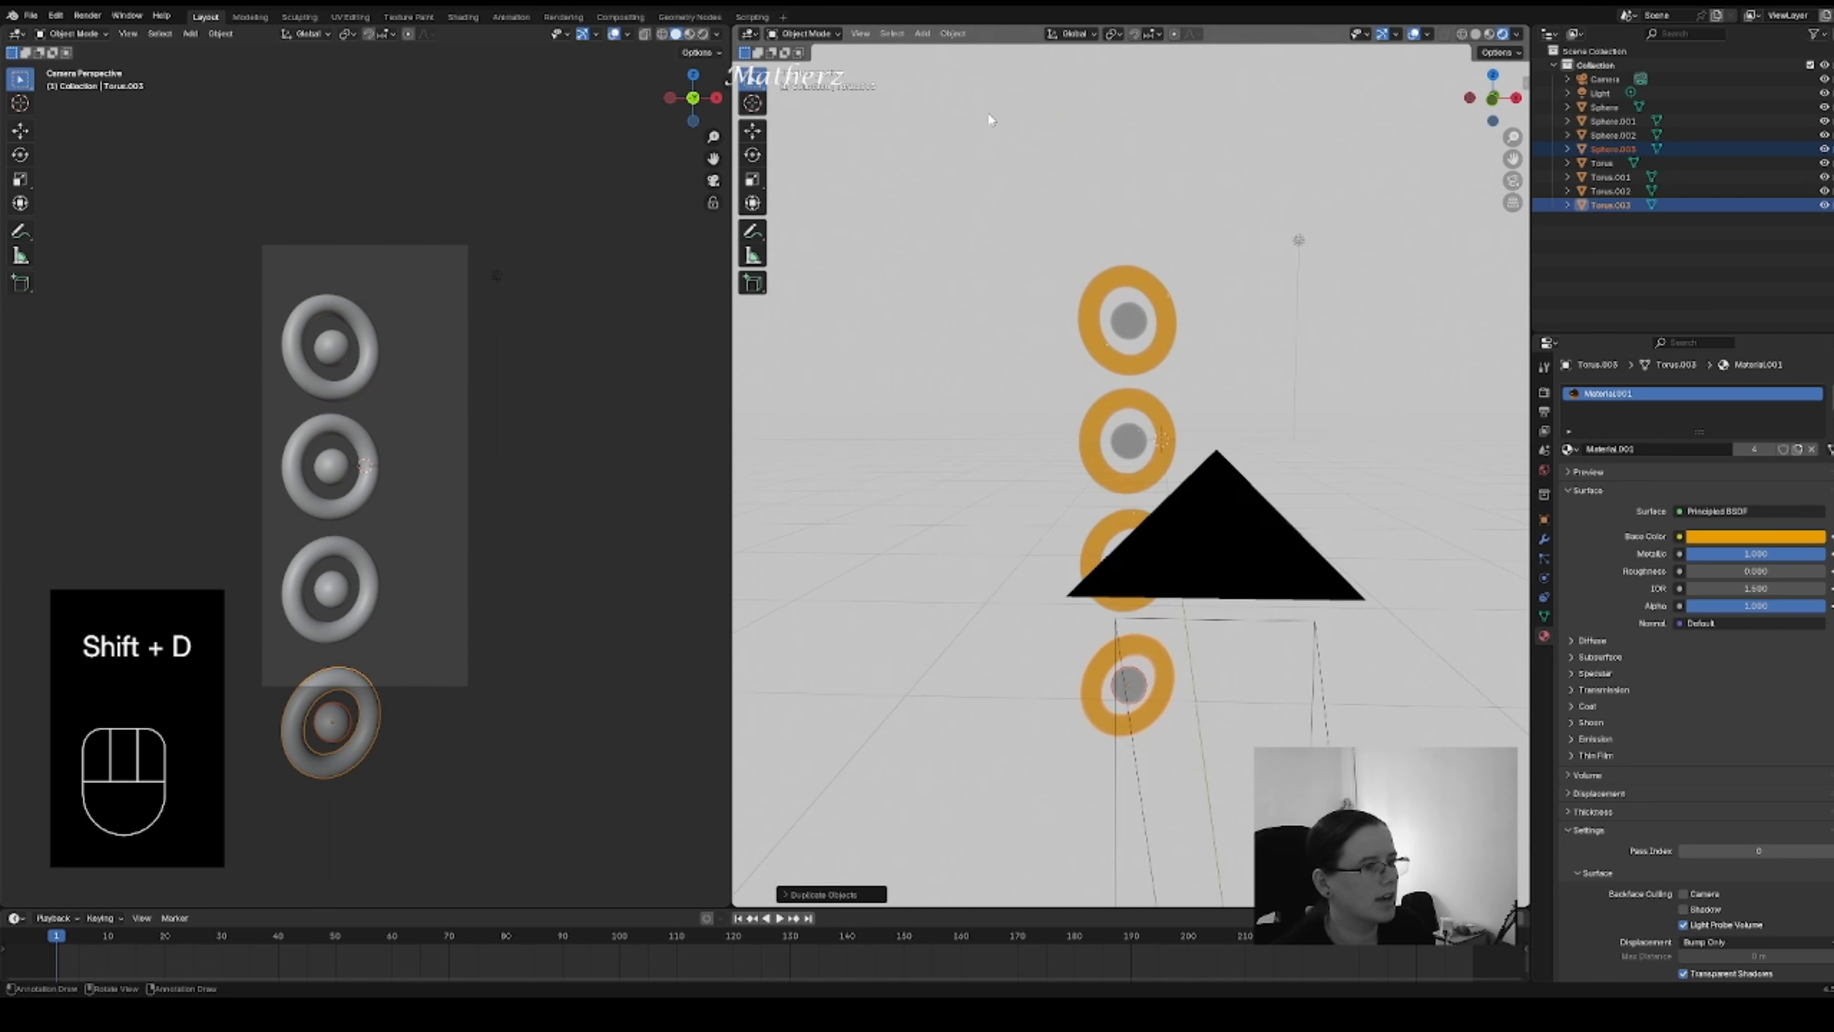
- Scale down all four sphere and torus pairs together so the column fits within the camera frame
middle_click_drag(1089, 243, 1036, 238)
left_click_drag(1035, 238, 1152, 827)
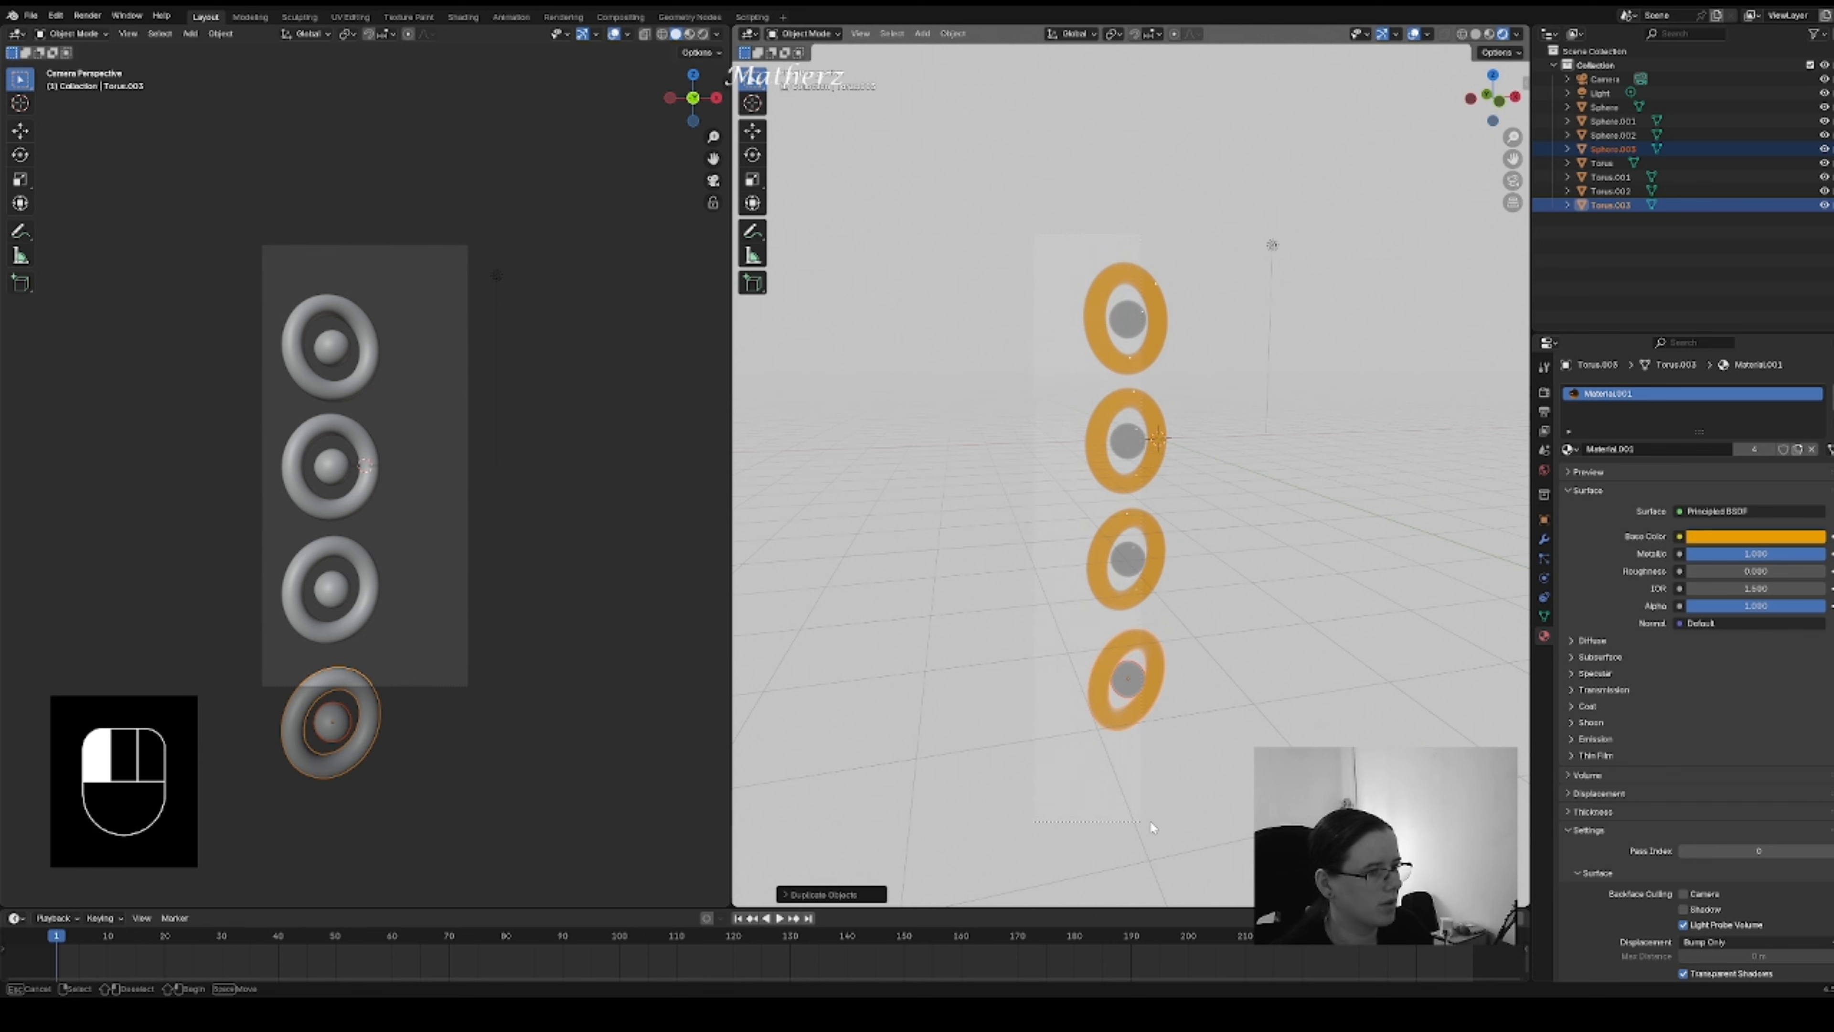
left_click_drag(1183, 749, 1187, 679)
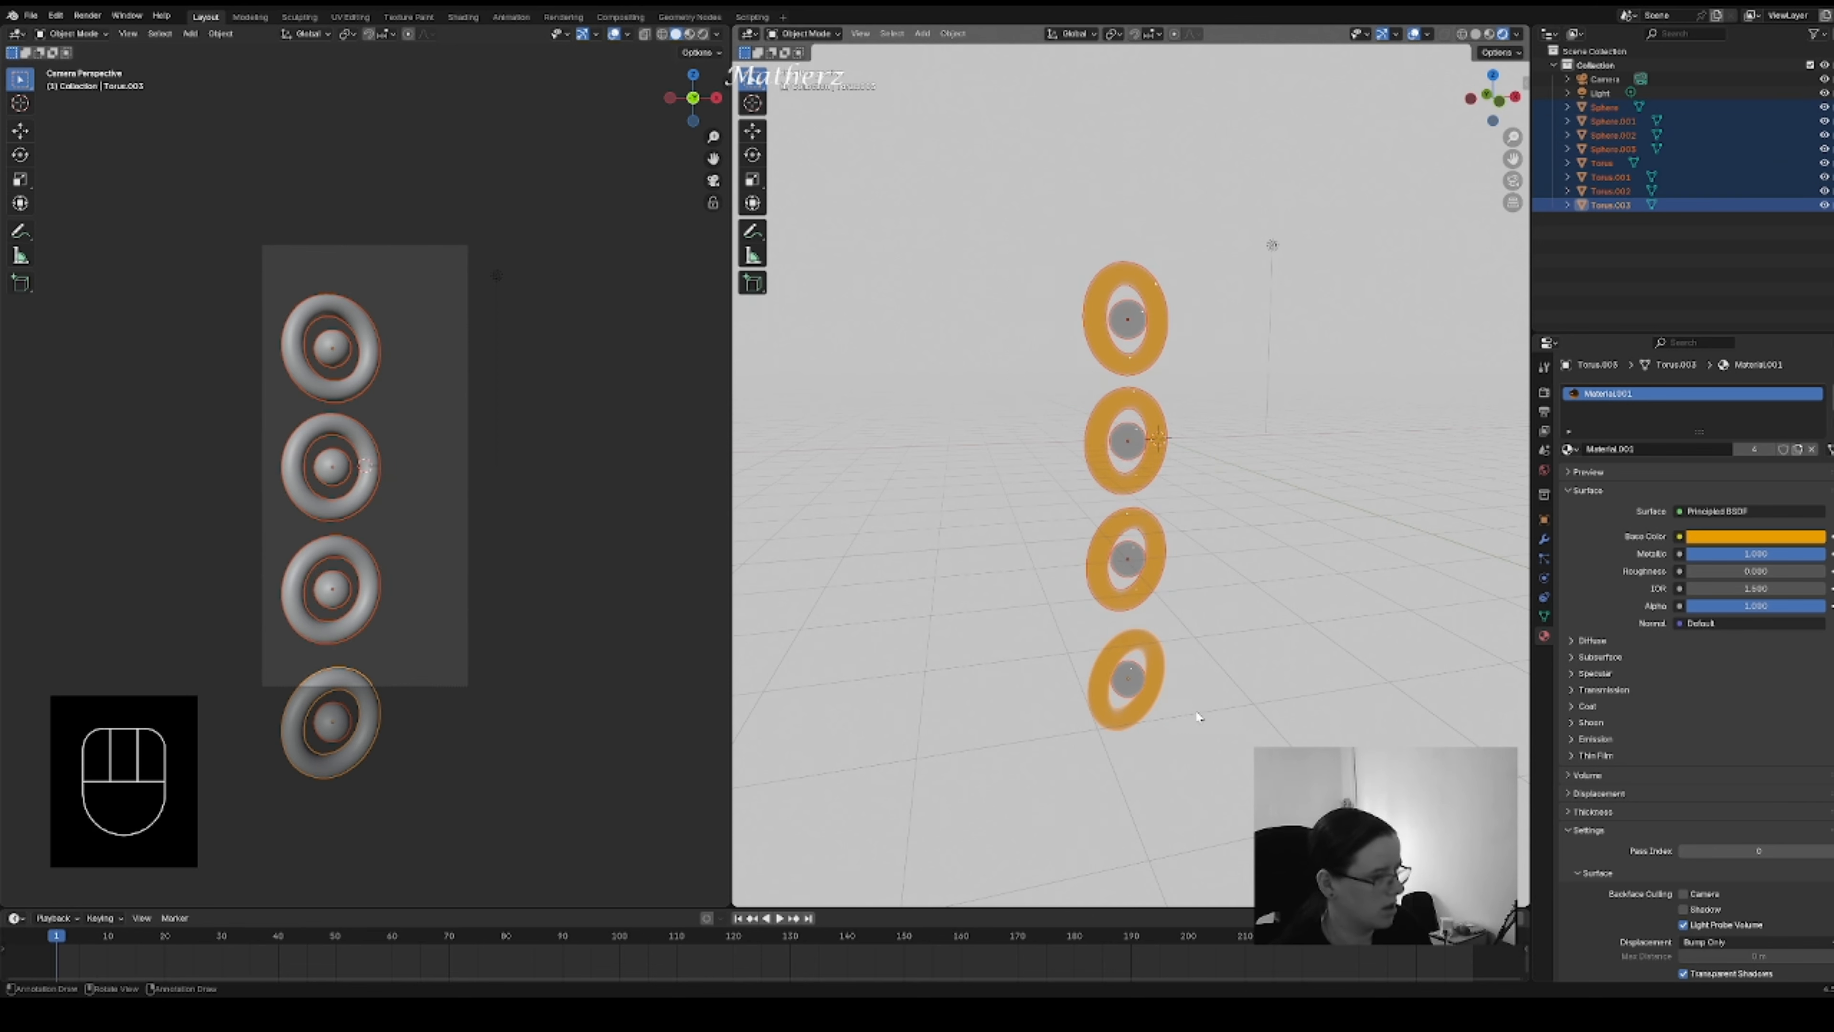
key("s")
left_click(1151, 643)
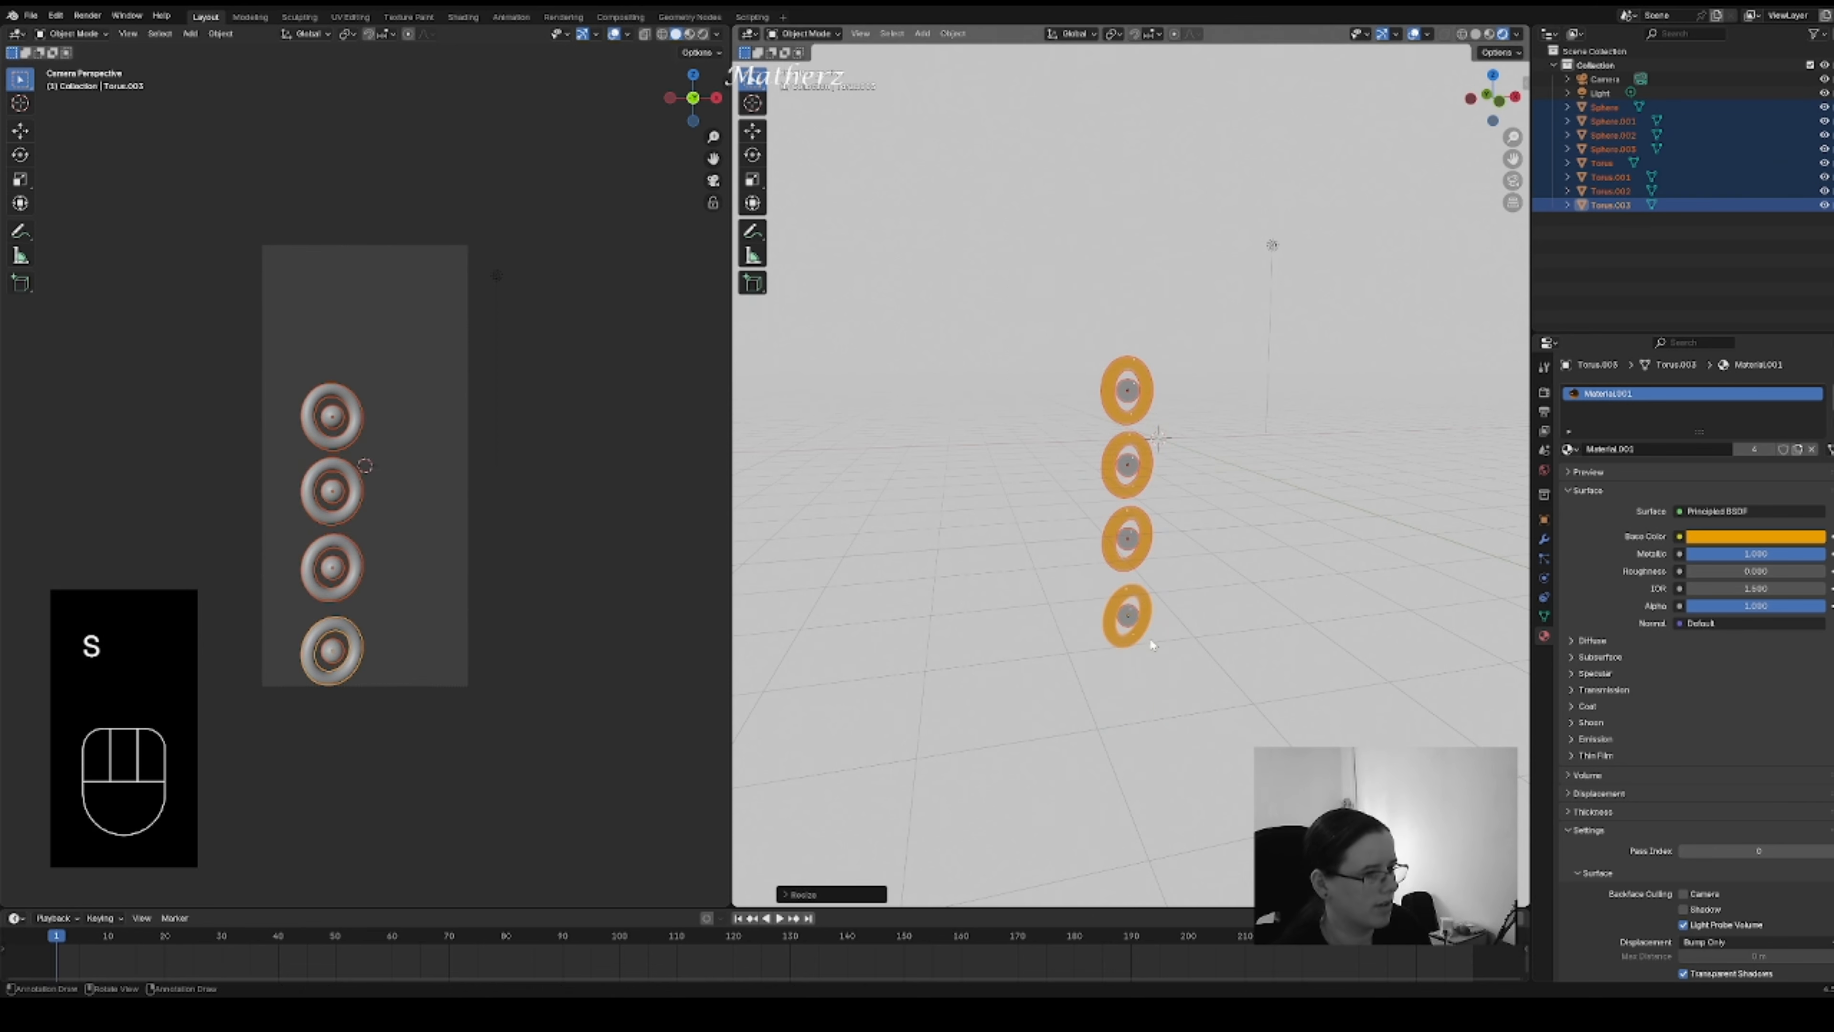
- Move the column of four pairs along the Z and X axes into the upper left corner of the camera frame
key("g")
key("z")
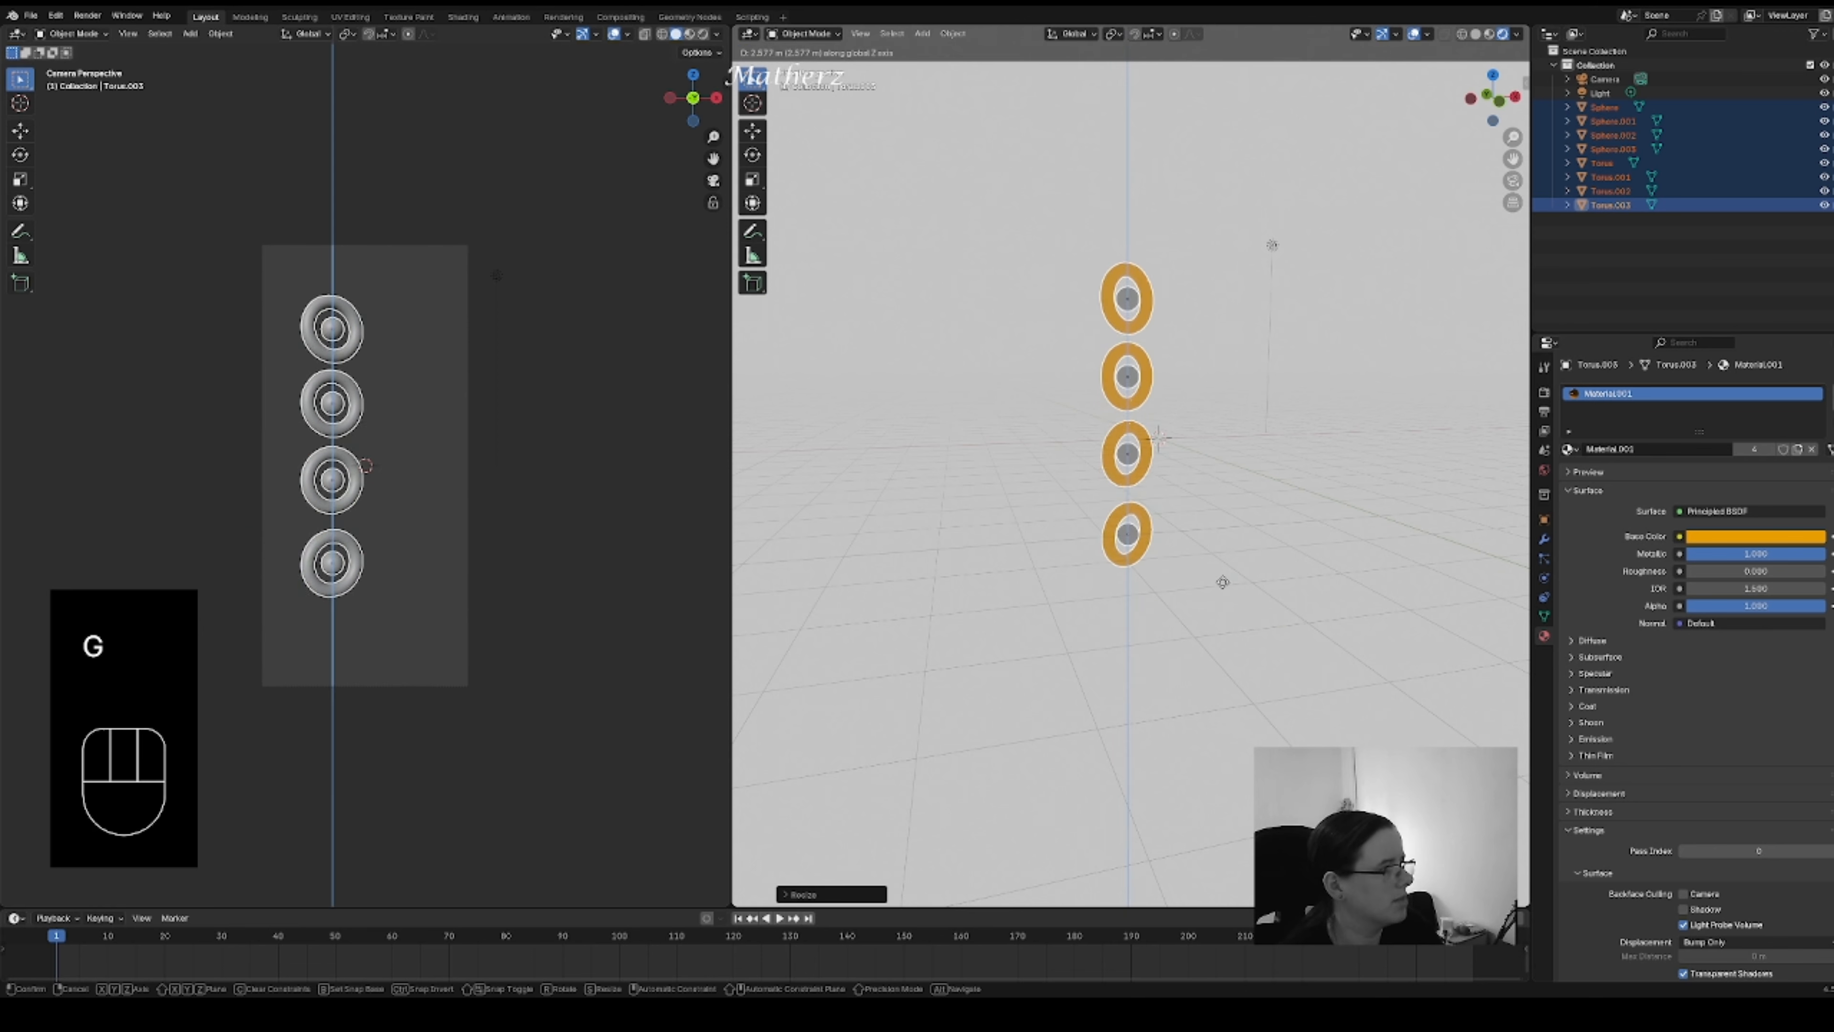
key("g")
middle_click_drag(1213, 548, 1336, 540)
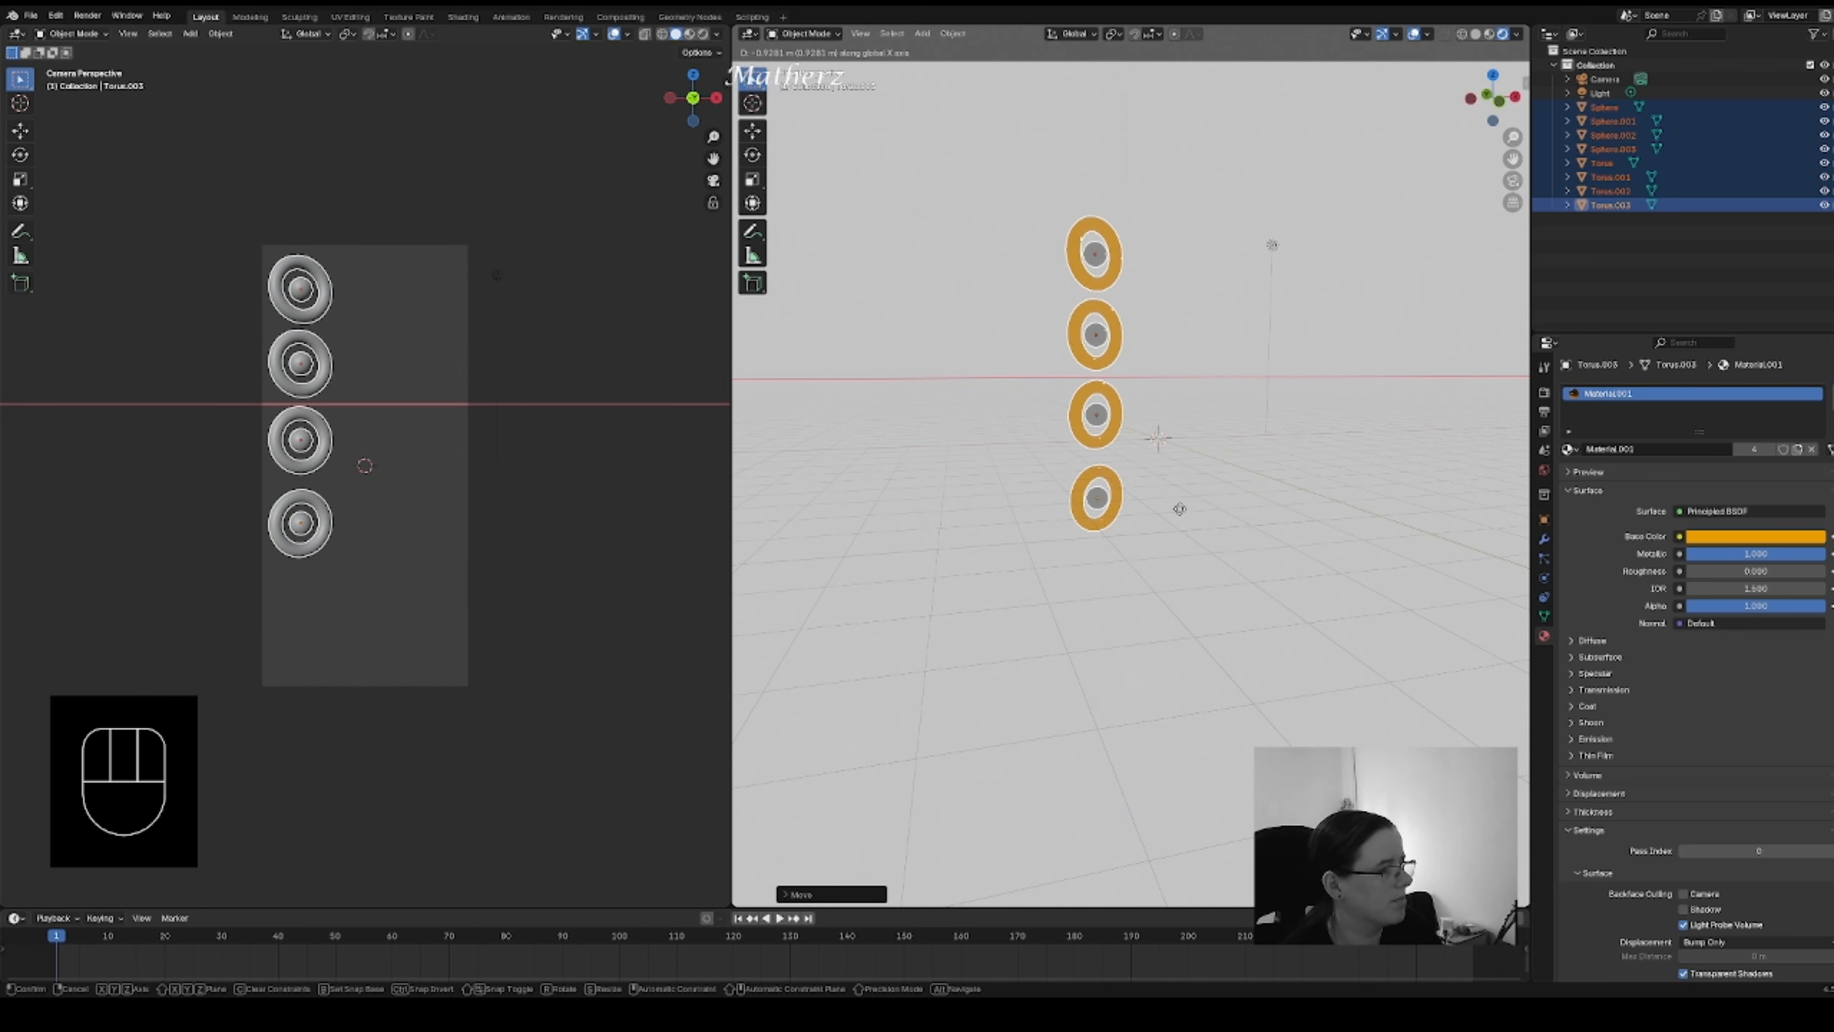
left_click(1179, 509)
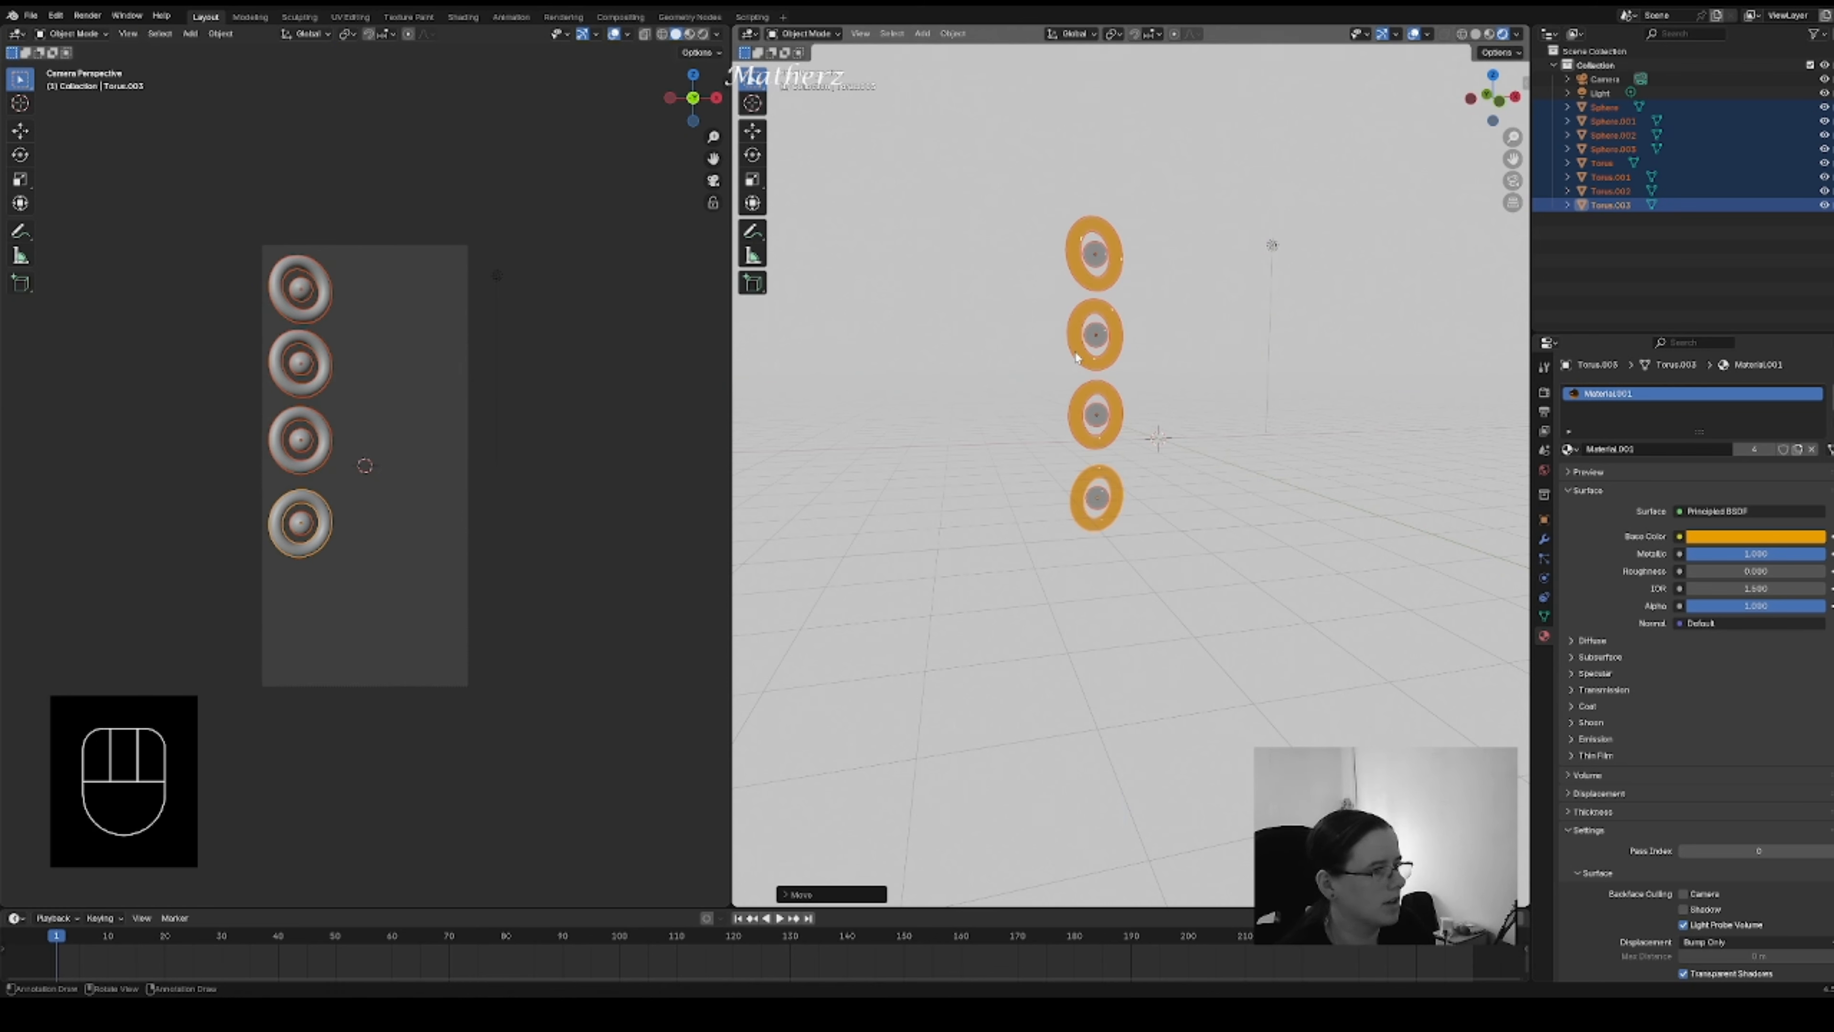
- Duplicate the column of four pairs downward along the Z axis to extend it to eight pairs
key("shift+d")
middle_click_drag(1096, 426, 1098, 636)
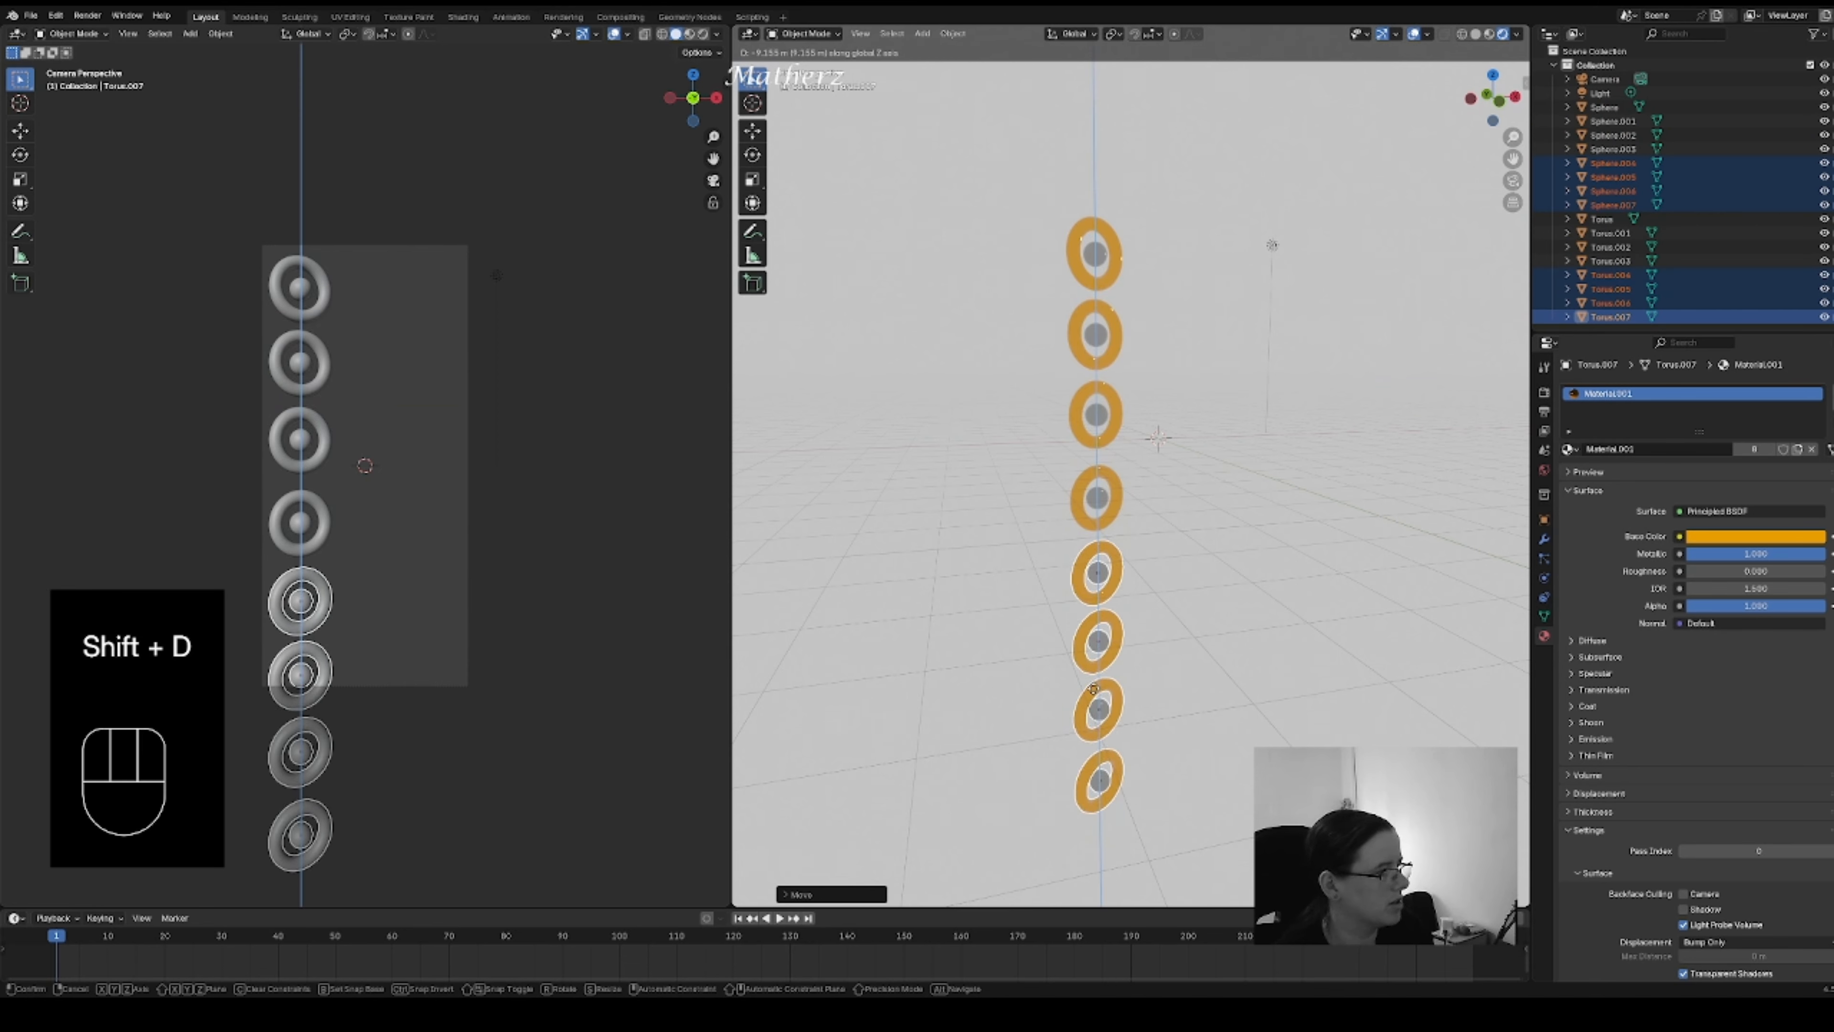
left_click(1090, 651)
- Scale down the column of eight pairs and move it up along Z to fit the camera frame's full height
left_click_drag(1034, 150, 1167, 816)
key("s")
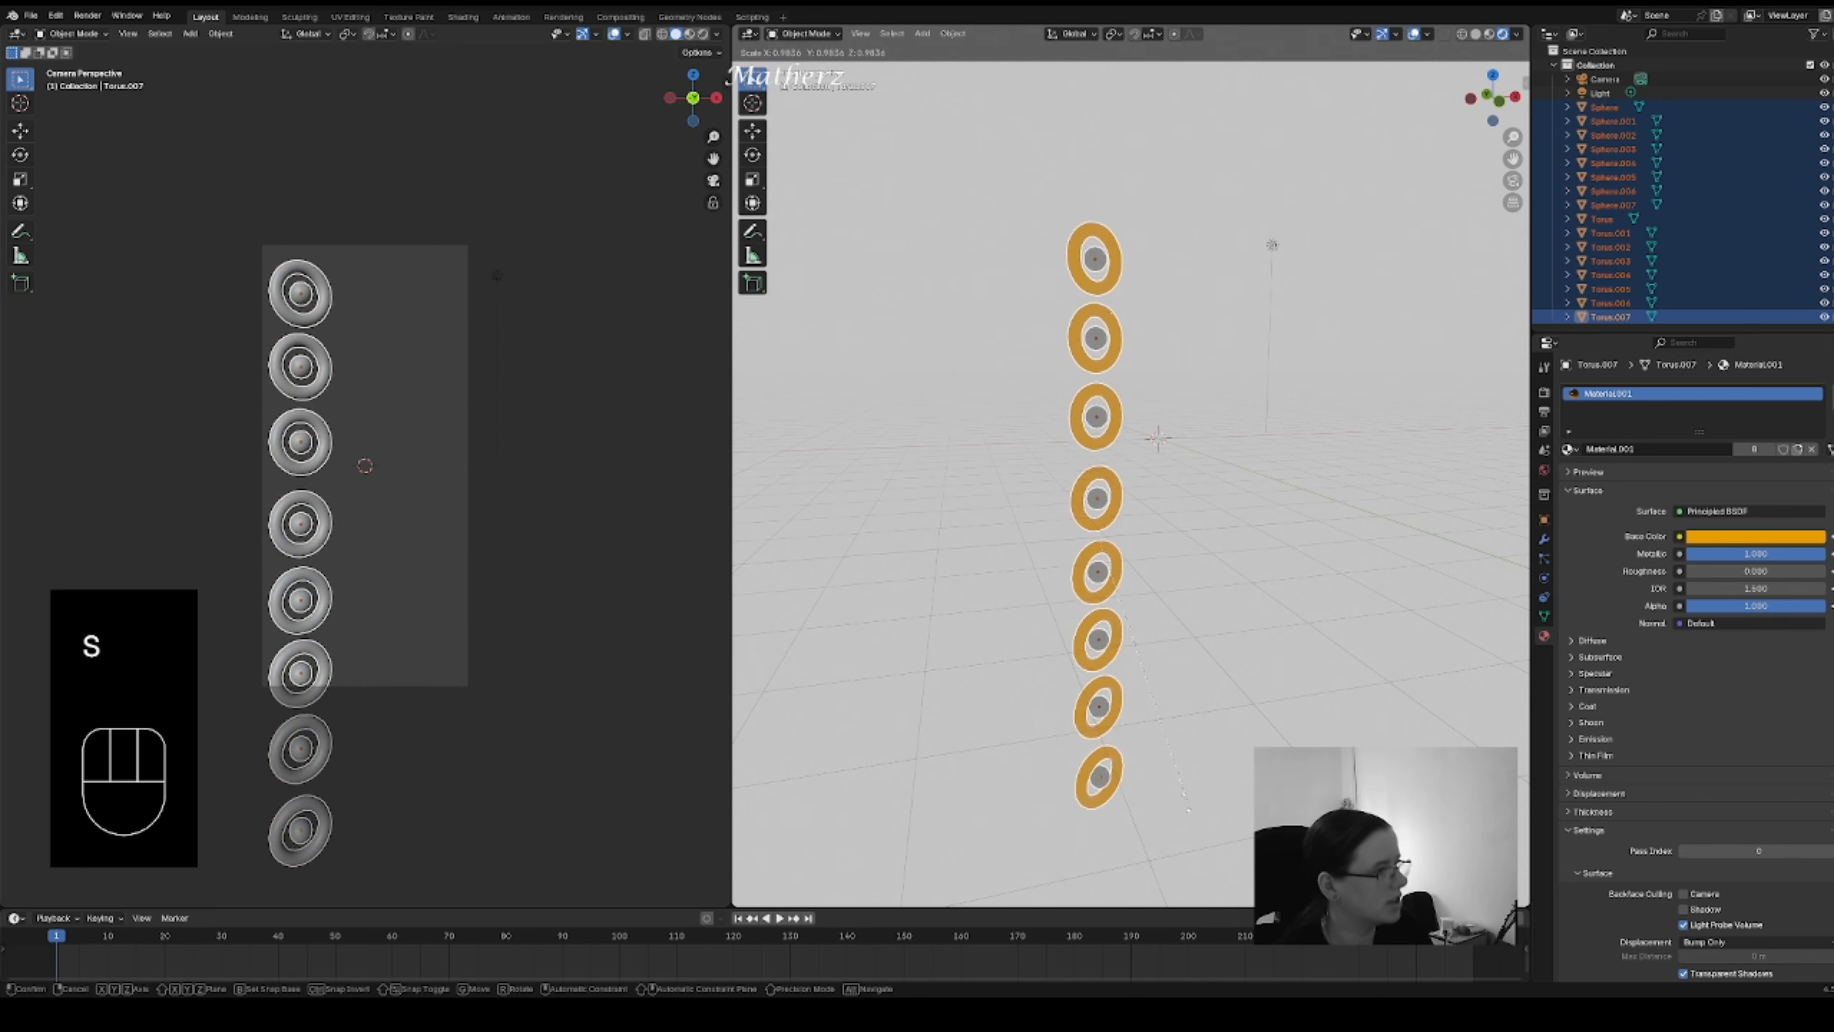
left_click(1143, 742)
key("g")
key("z")
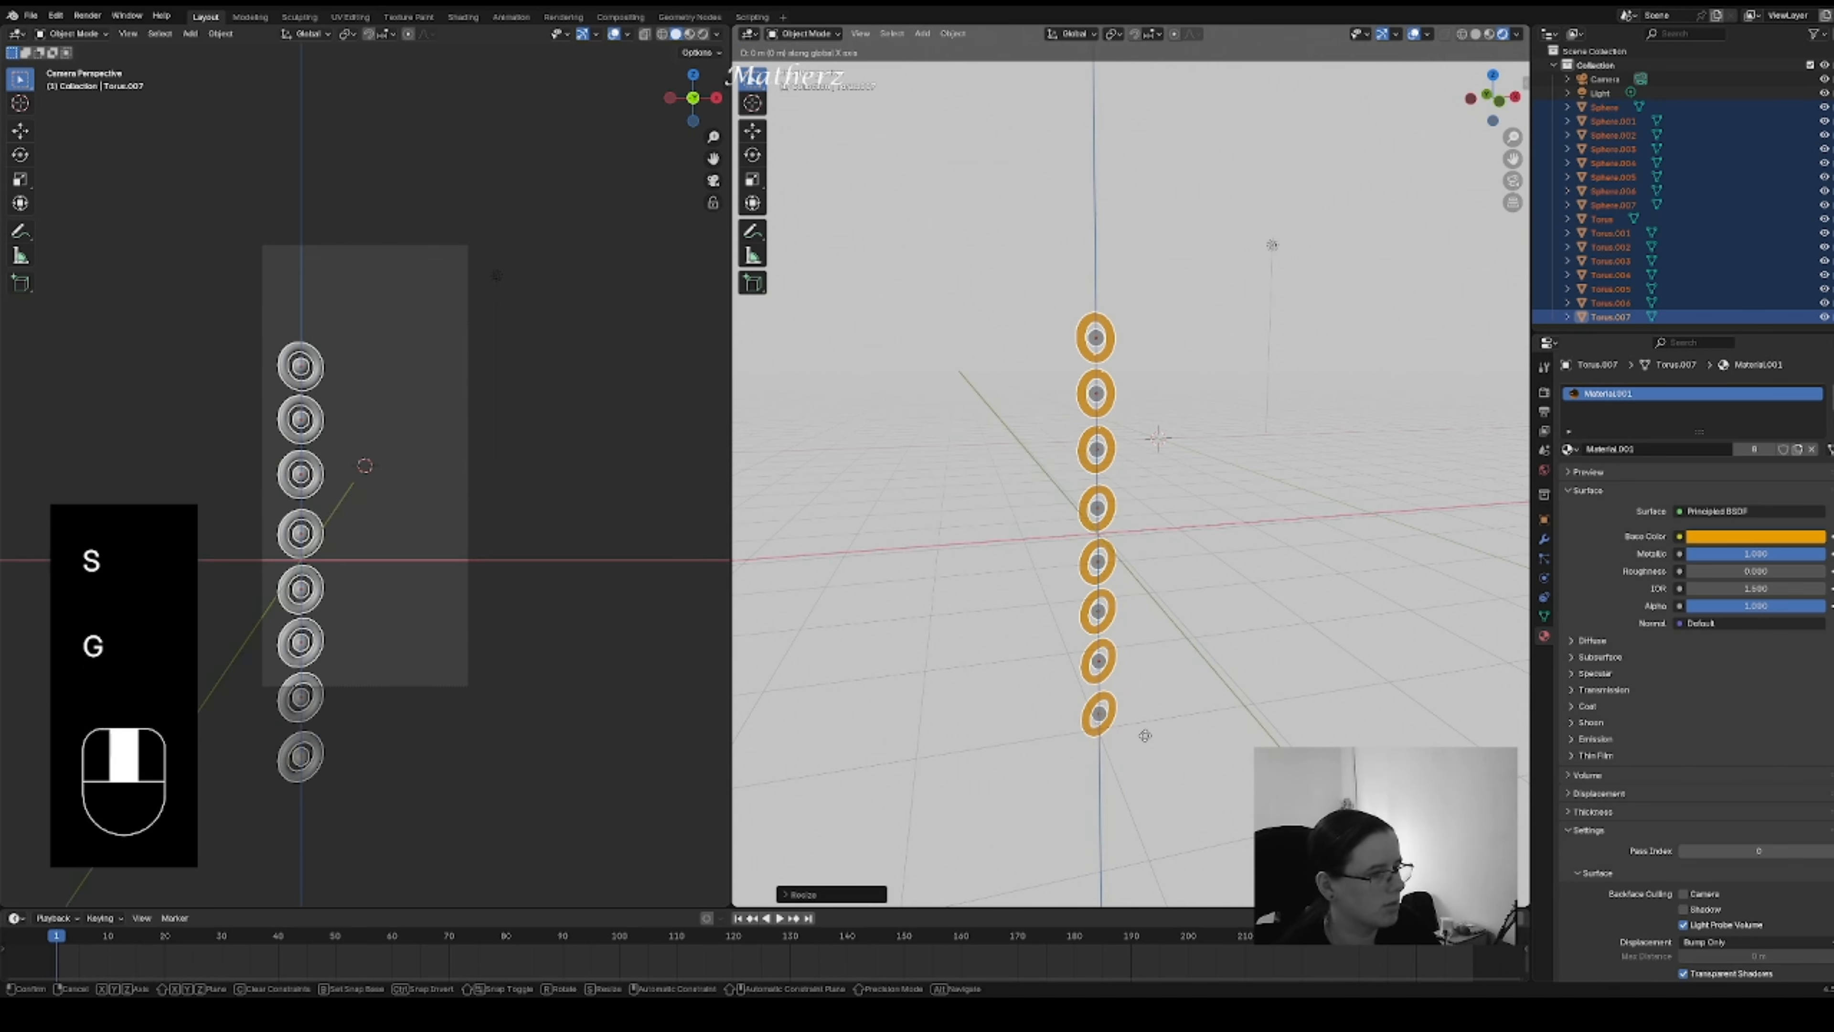
left_click(1138, 640)
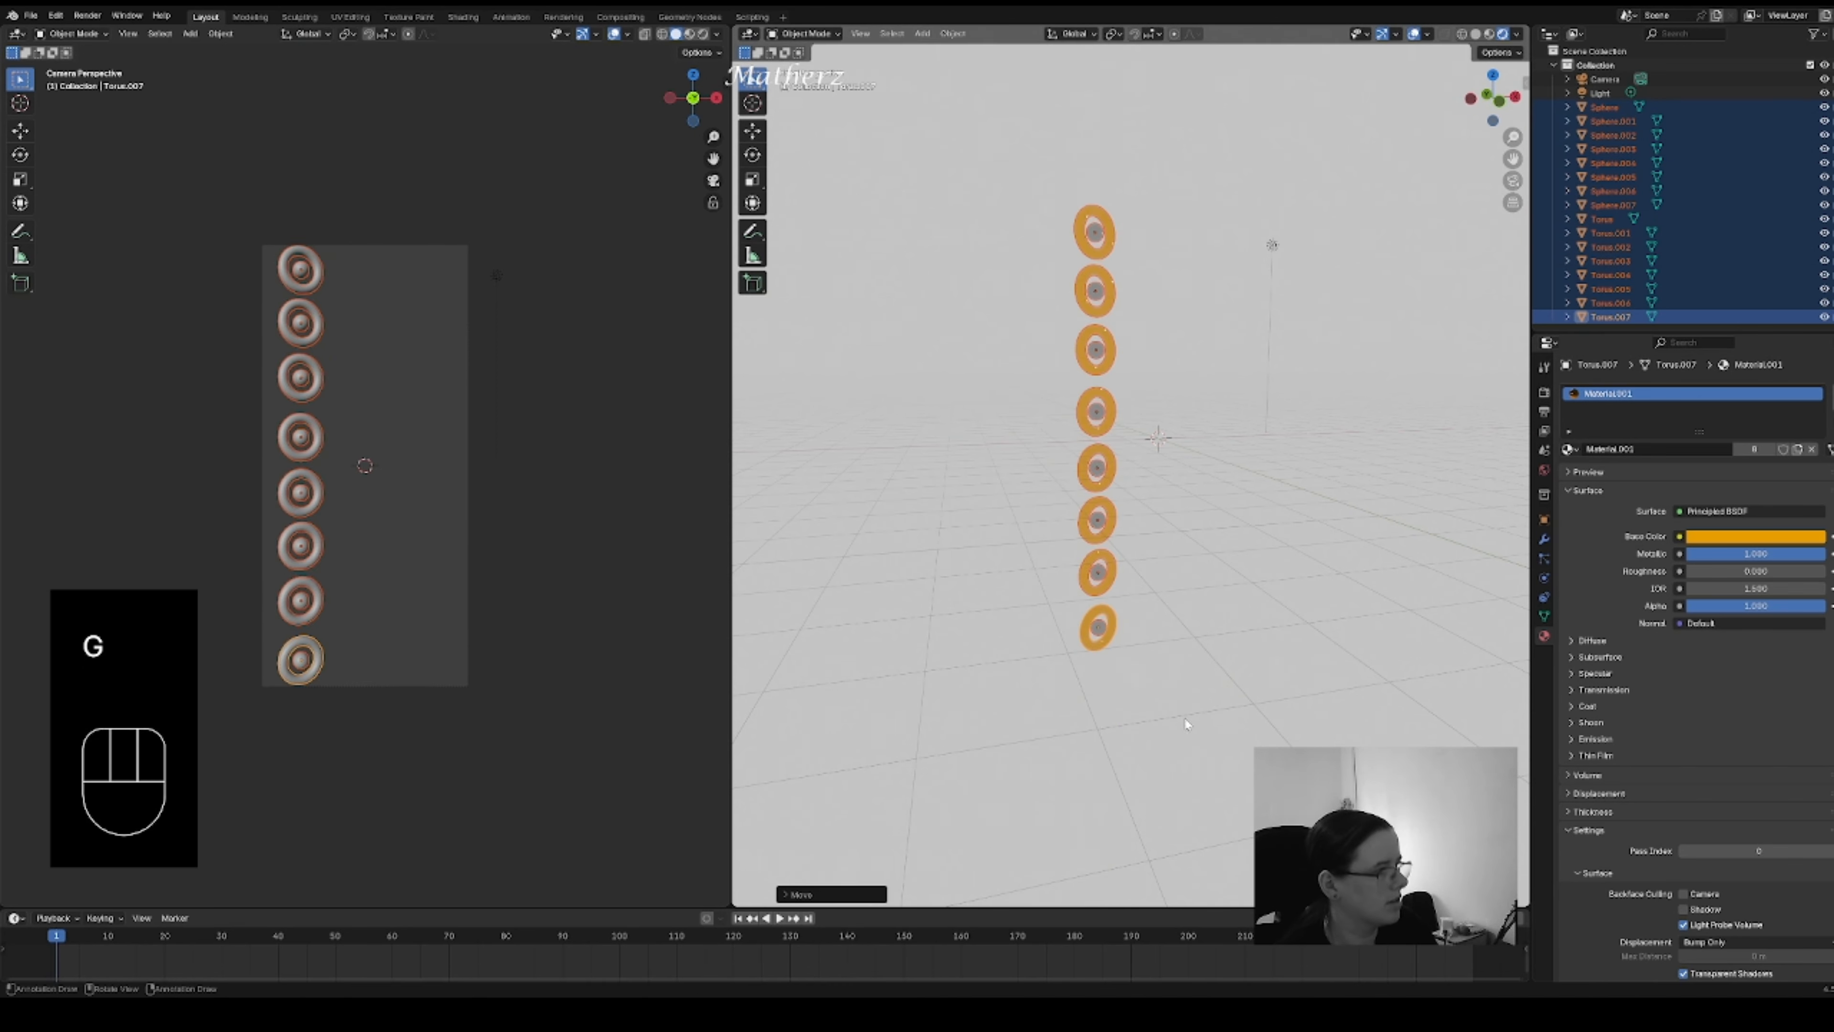
key("s")
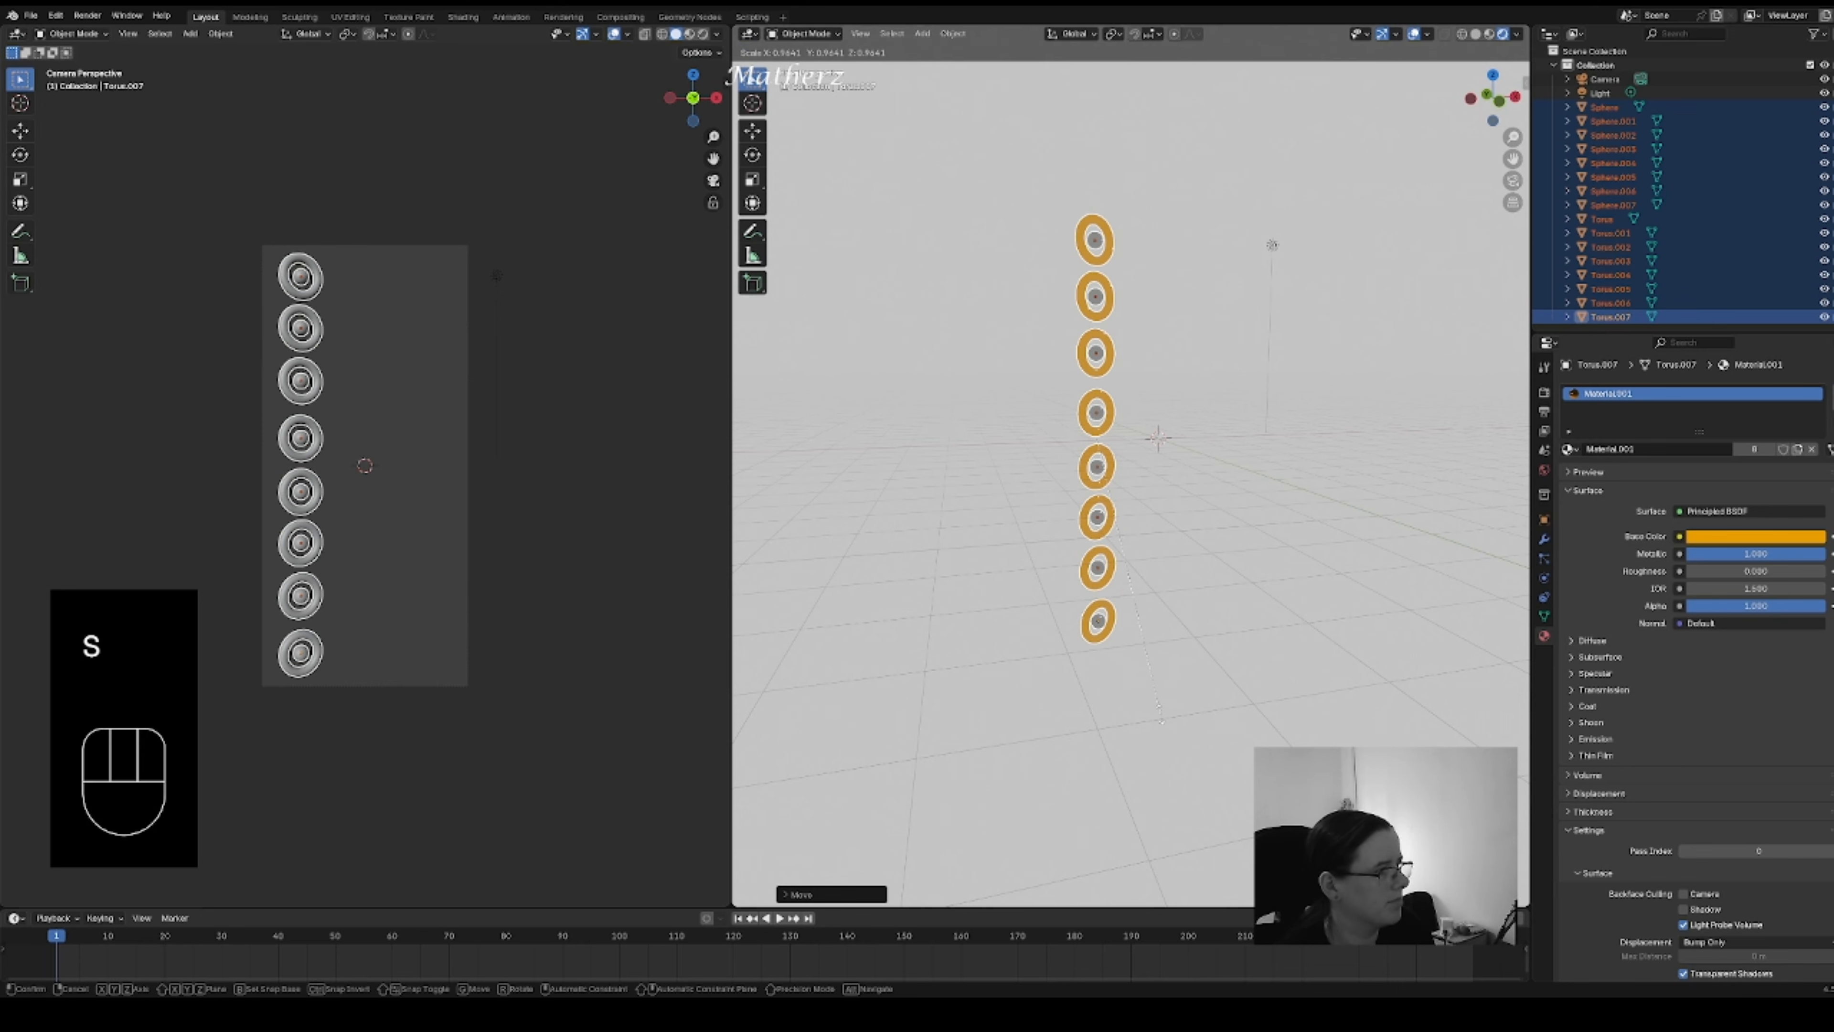
left_click(1162, 719)
- Duplicate the column sideways along the X axis, then all existing columns twice more, to build a grid of eight overlapping columns
middle_click_drag(1226, 517, 1214, 477)
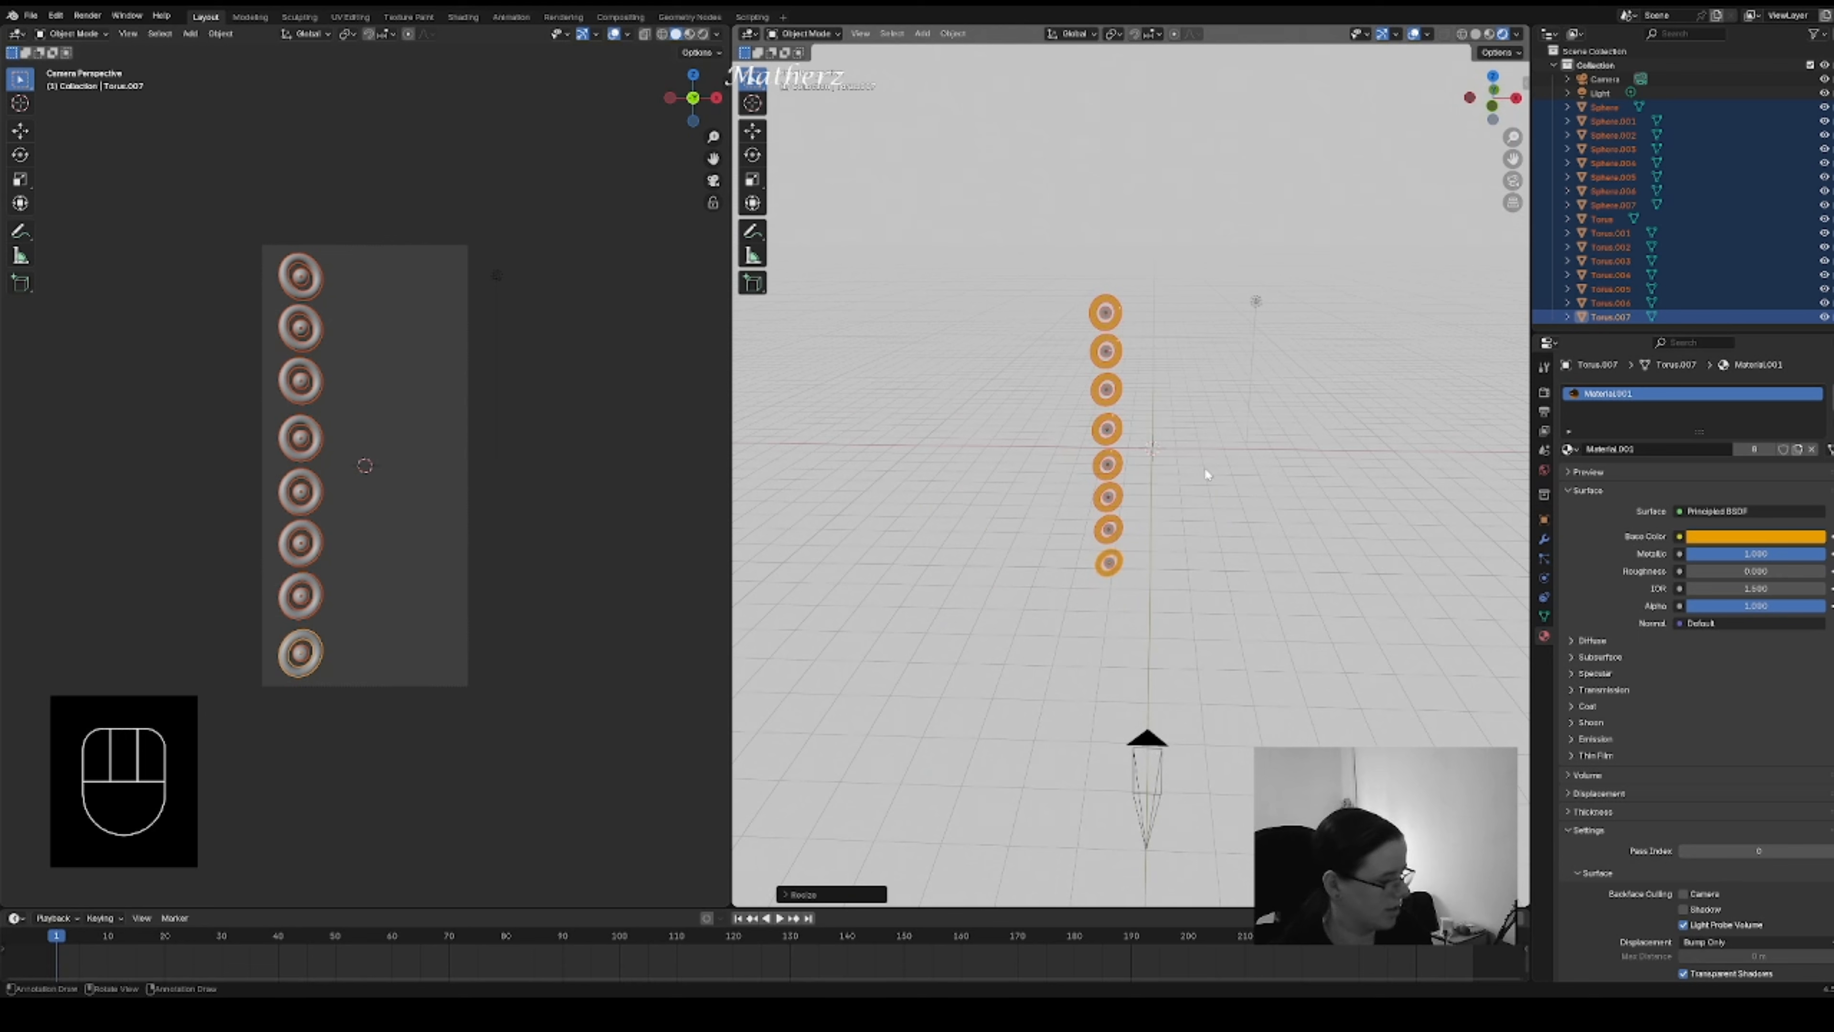
key("shift+d")
key("x")
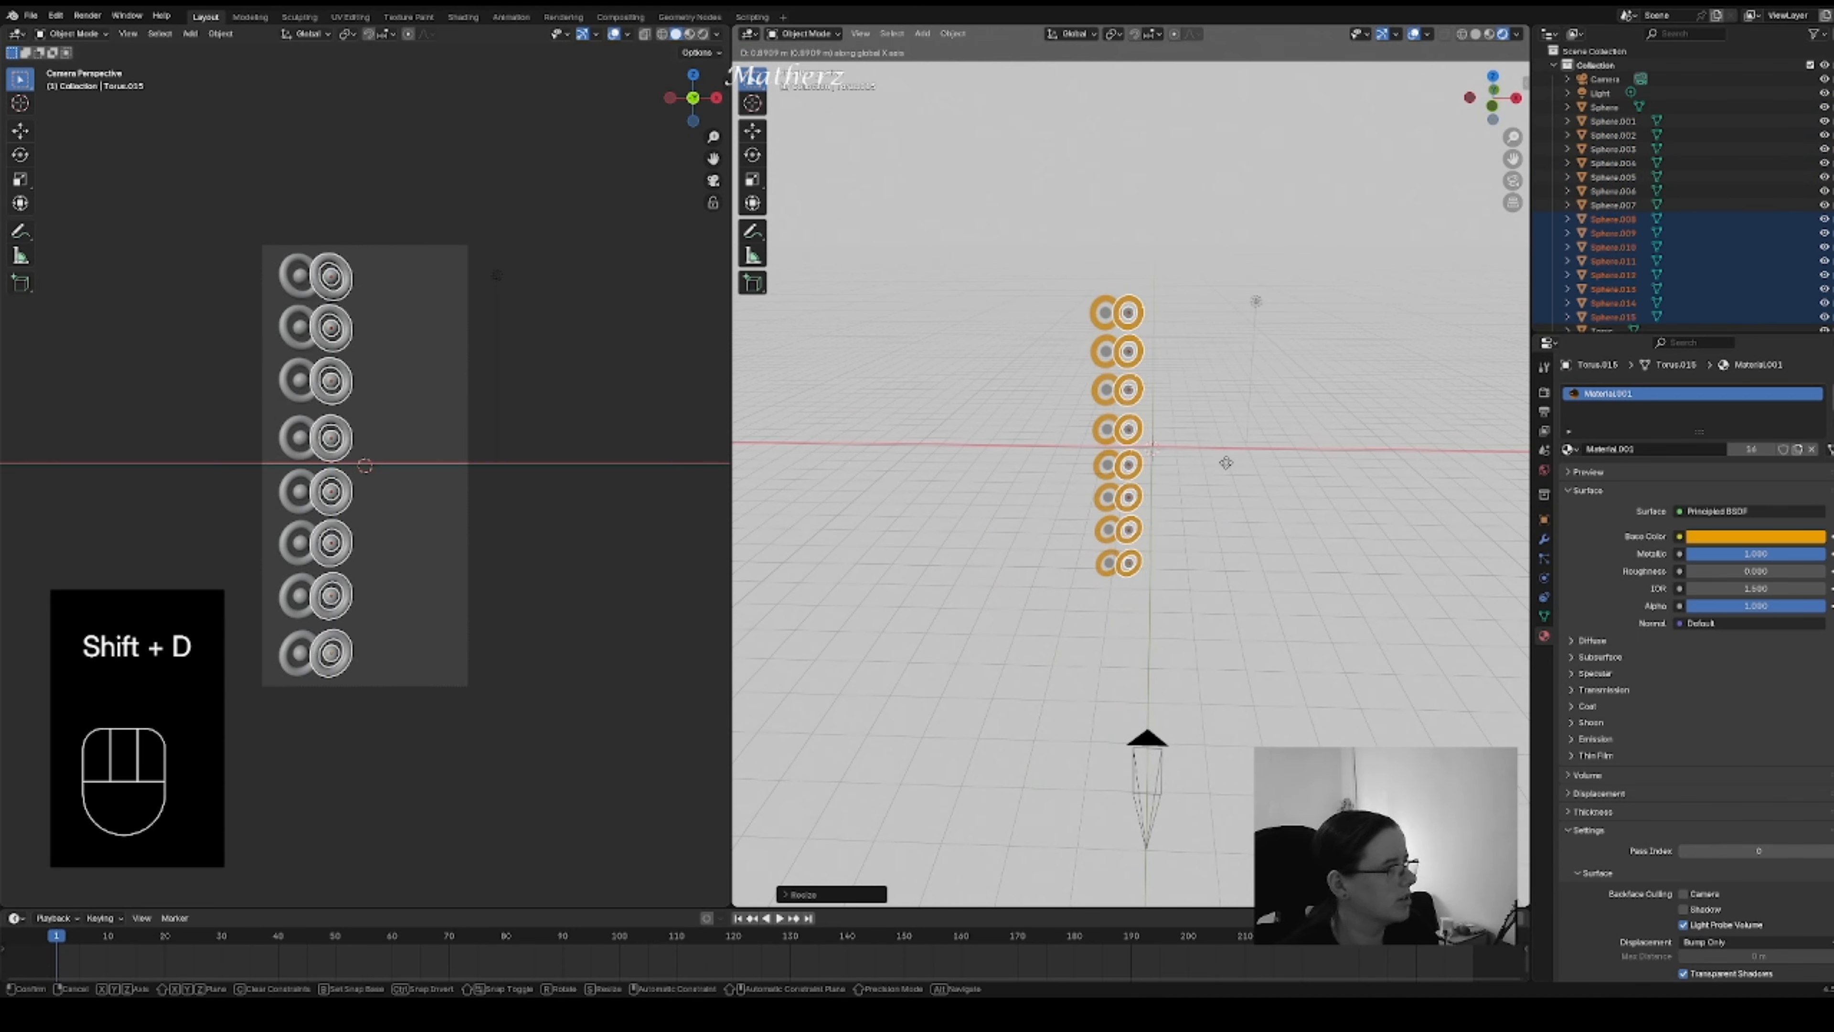
left_click(1226, 463)
left_click_drag(1059, 245, 1162, 618)
key("shift+d")
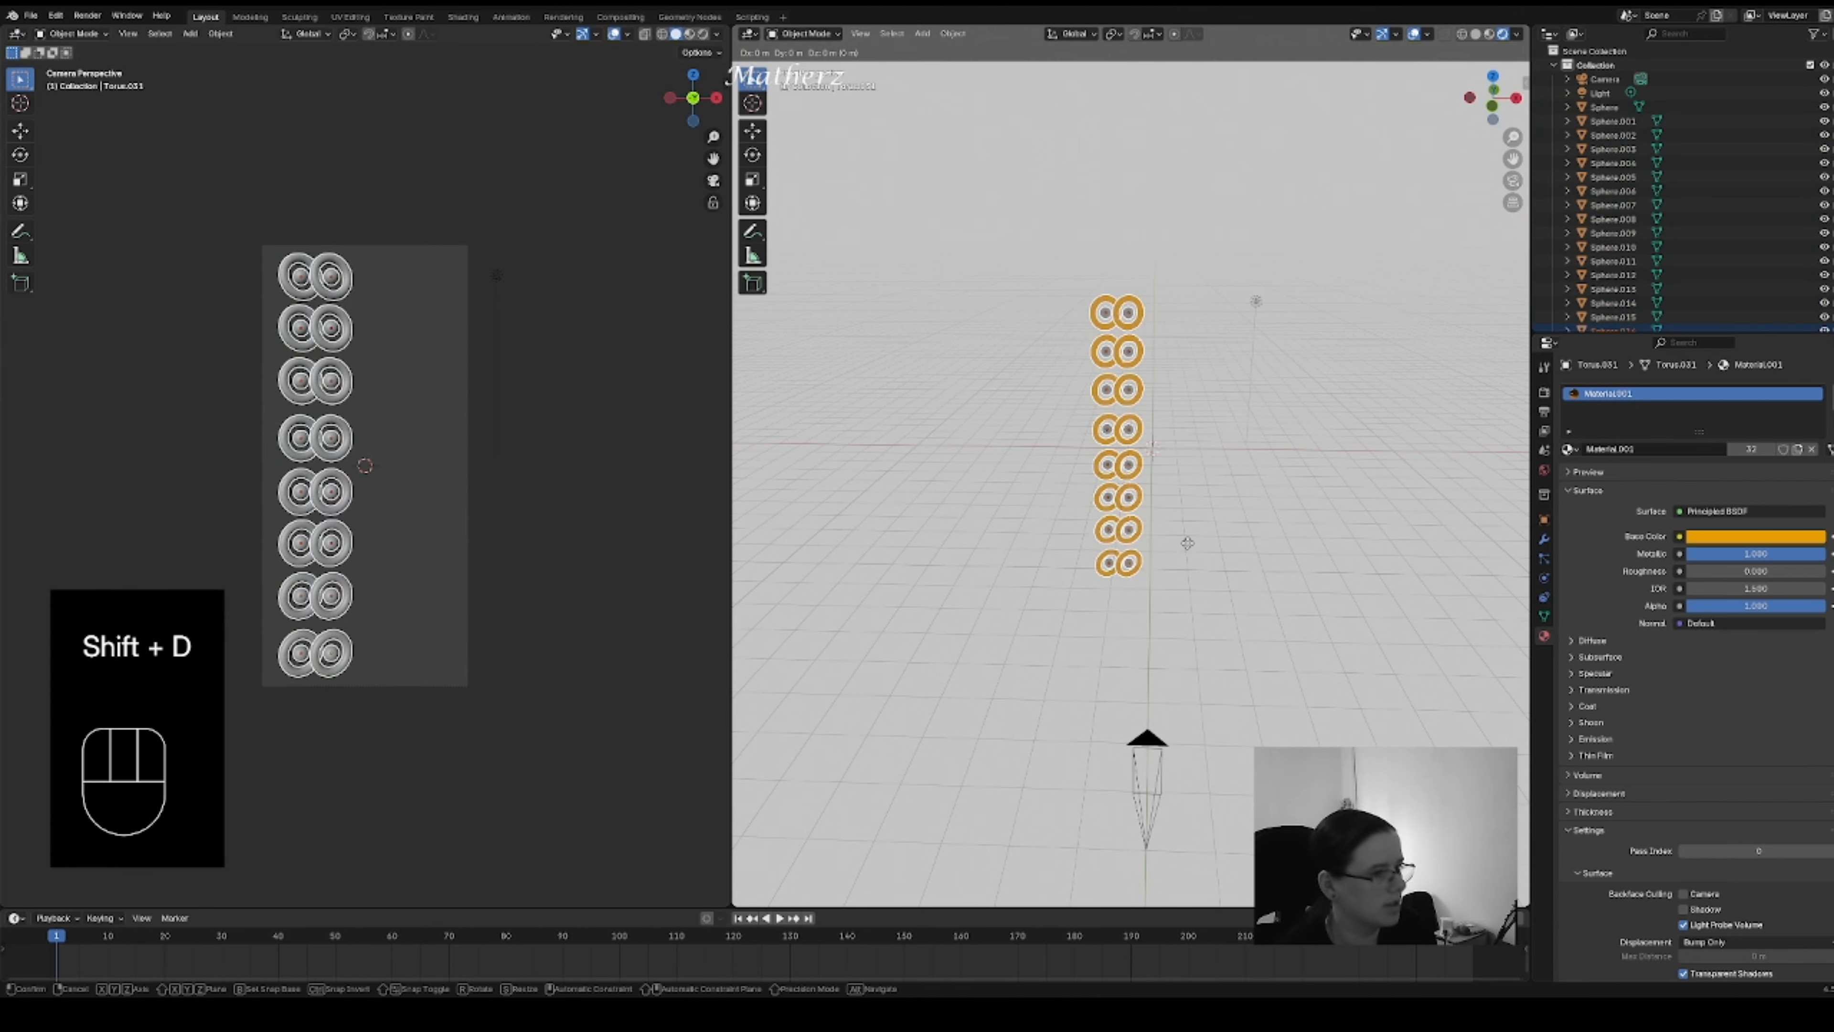
middle_click(1224, 554)
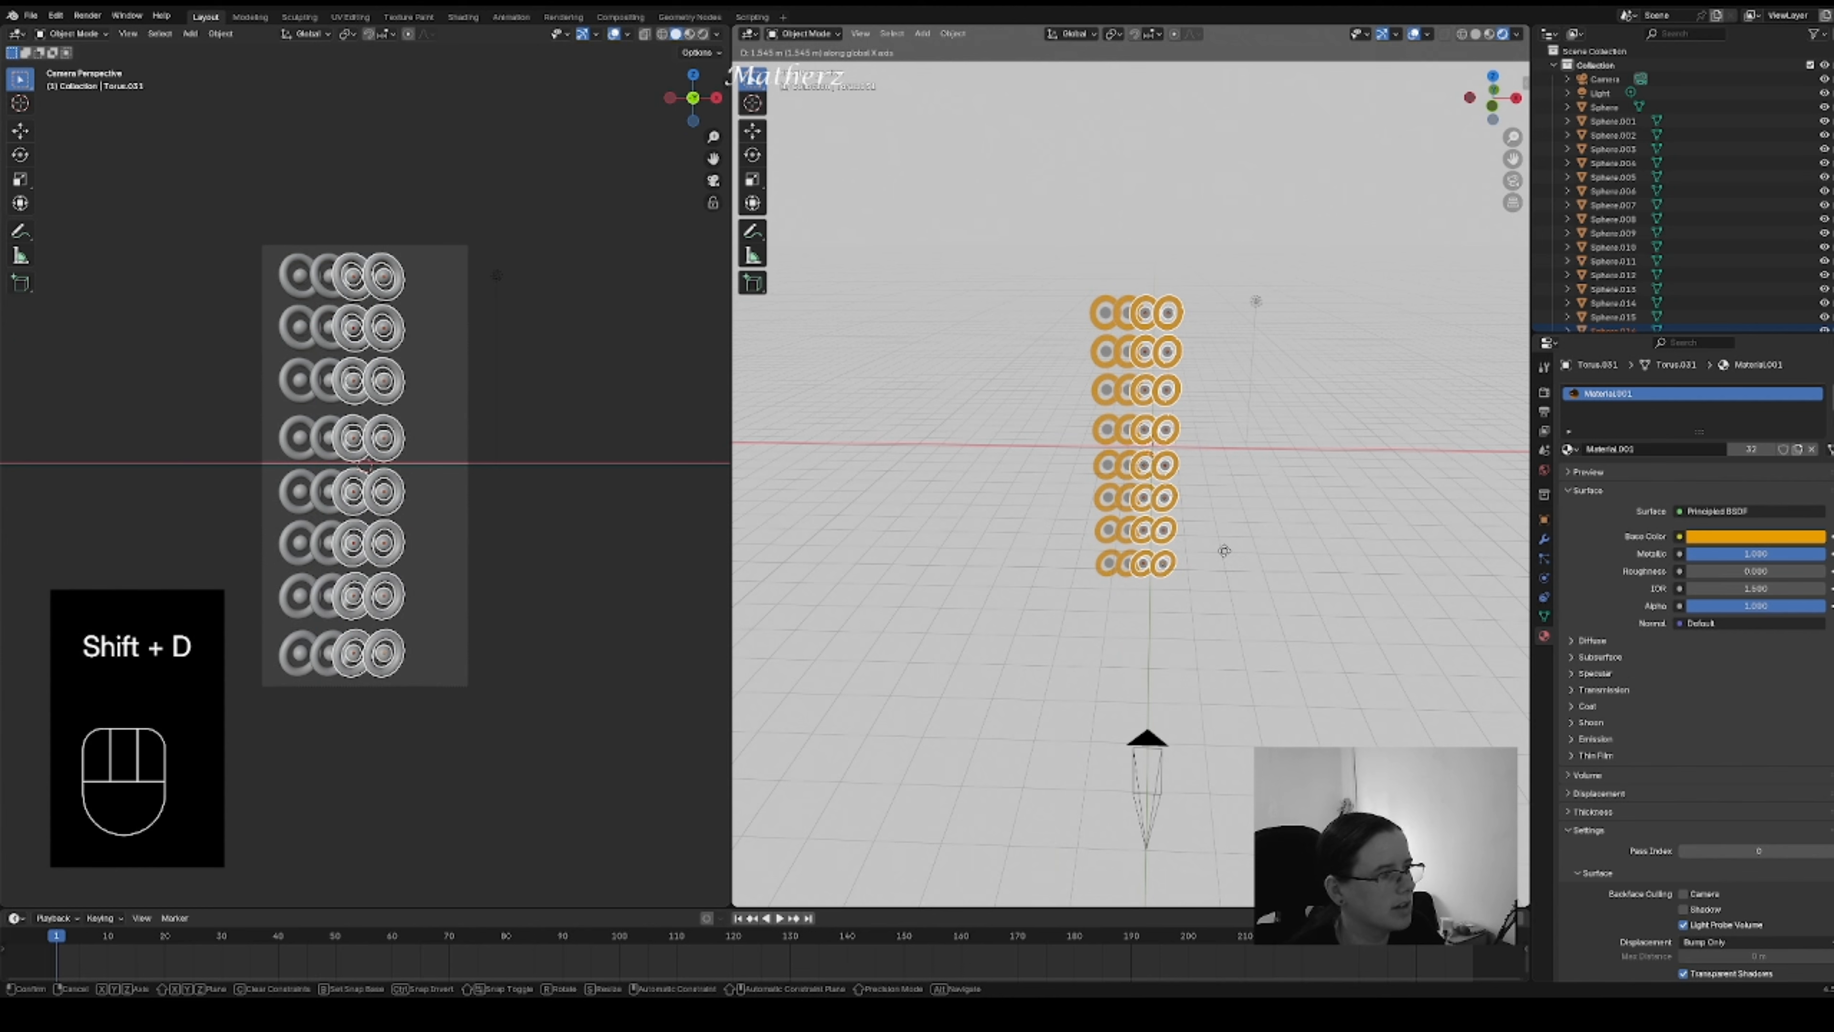
left_click(1225, 552)
left_click_drag(1073, 264, 1198, 612)
key("shift+d")
middle_click_drag(1207, 537, 1283, 557)
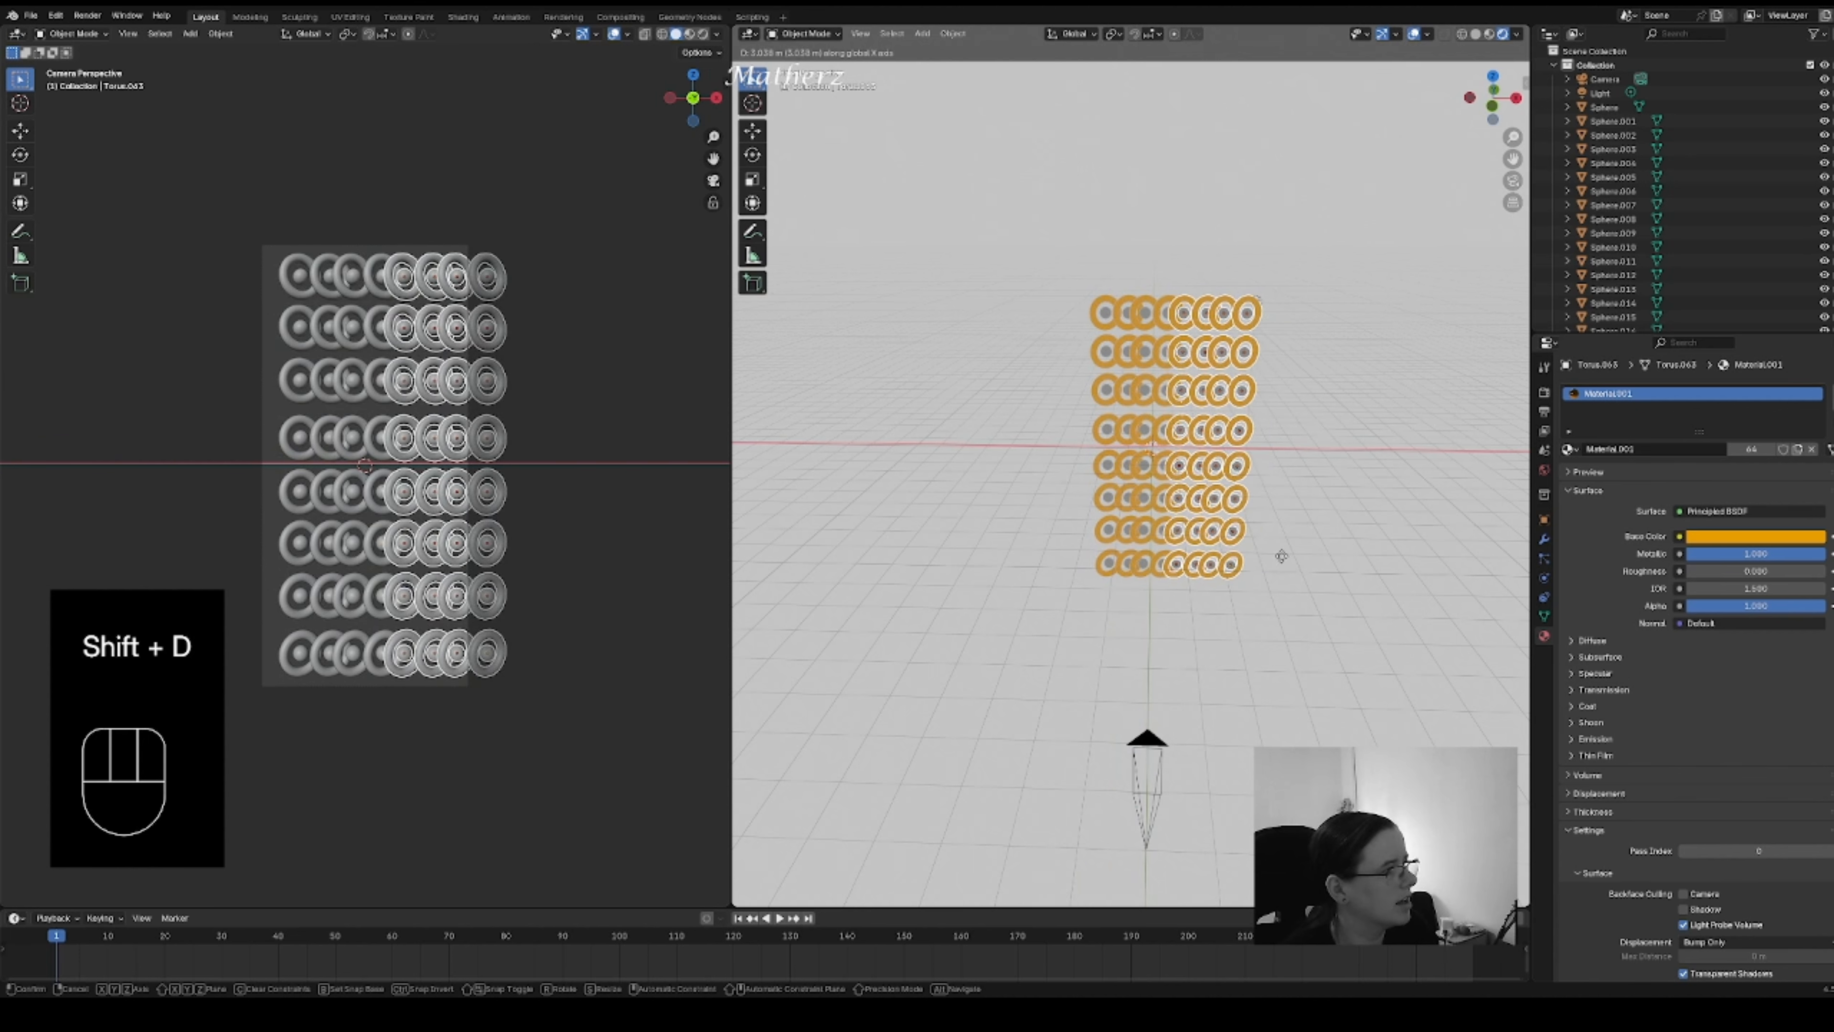
left_click(1281, 556)
- Move the whole grid of rings along the X axis to centre it in the camera frame, and switch the camera viewport to rendered shading
left_click_drag(1057, 312, 1211, 689)
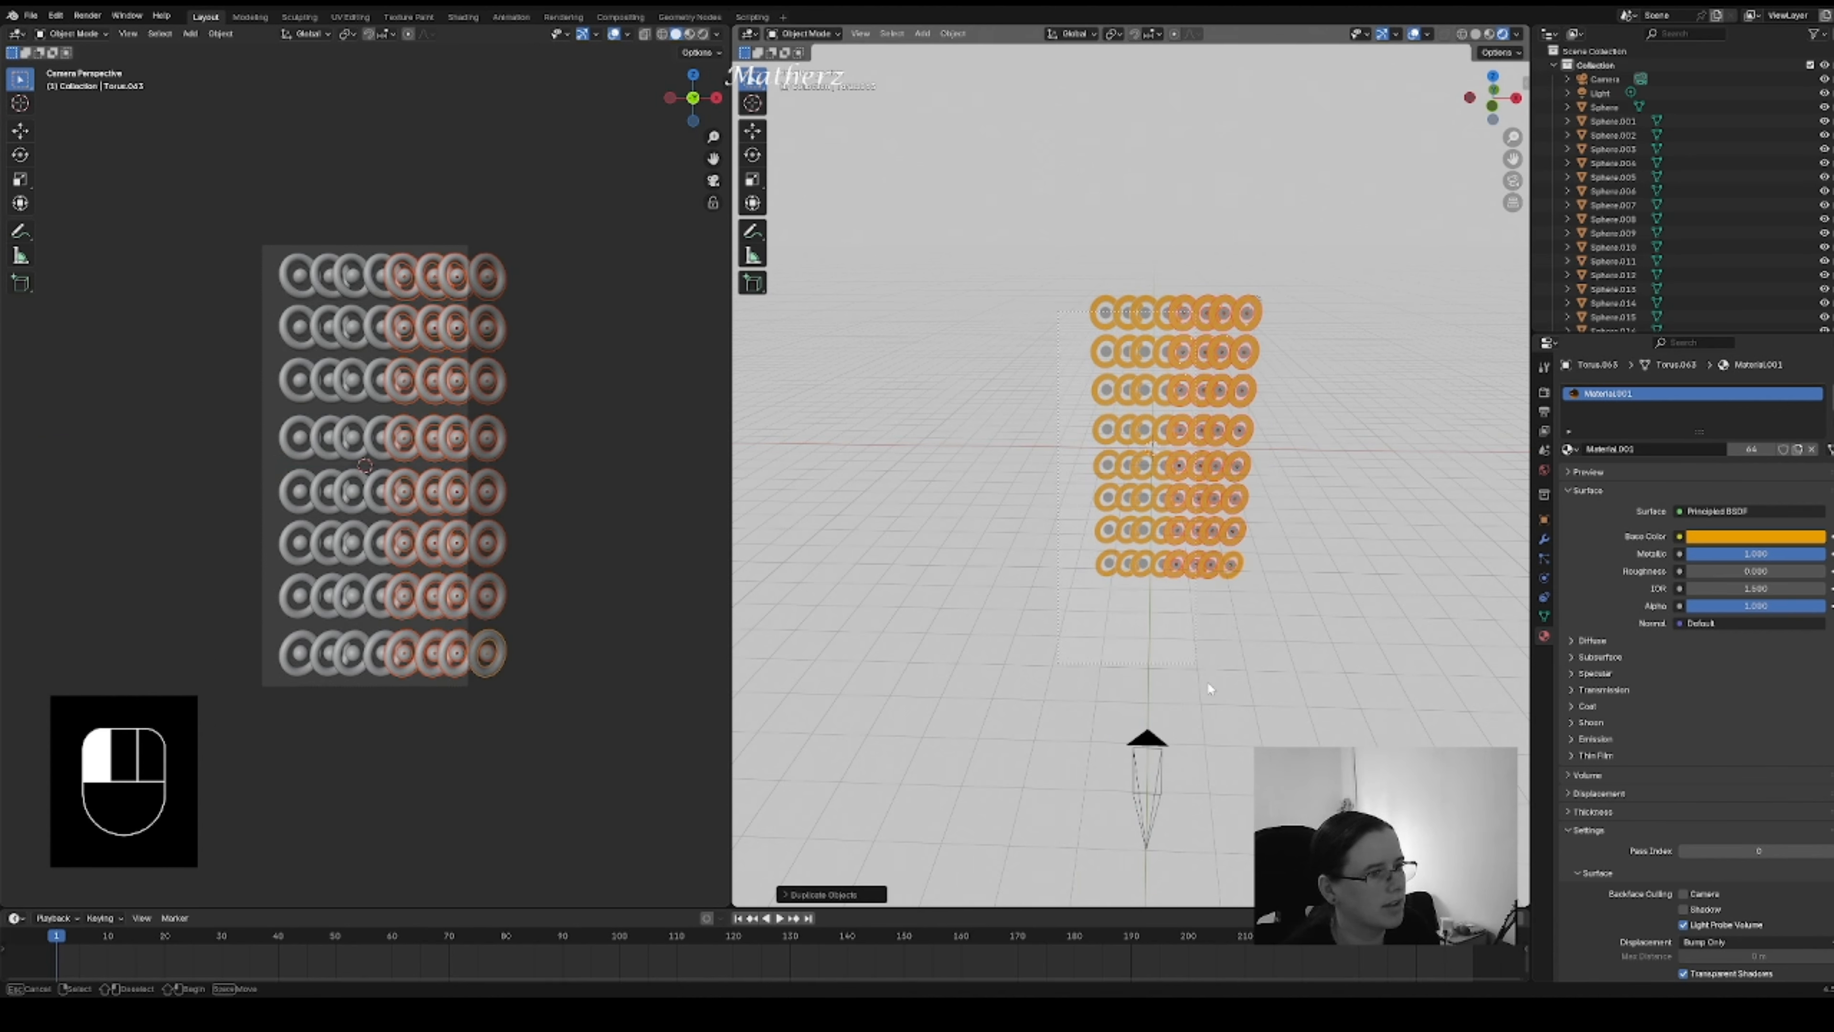
left_click_drag(1302, 631, 1302, 630)
left_click(1343, 618, "shift")
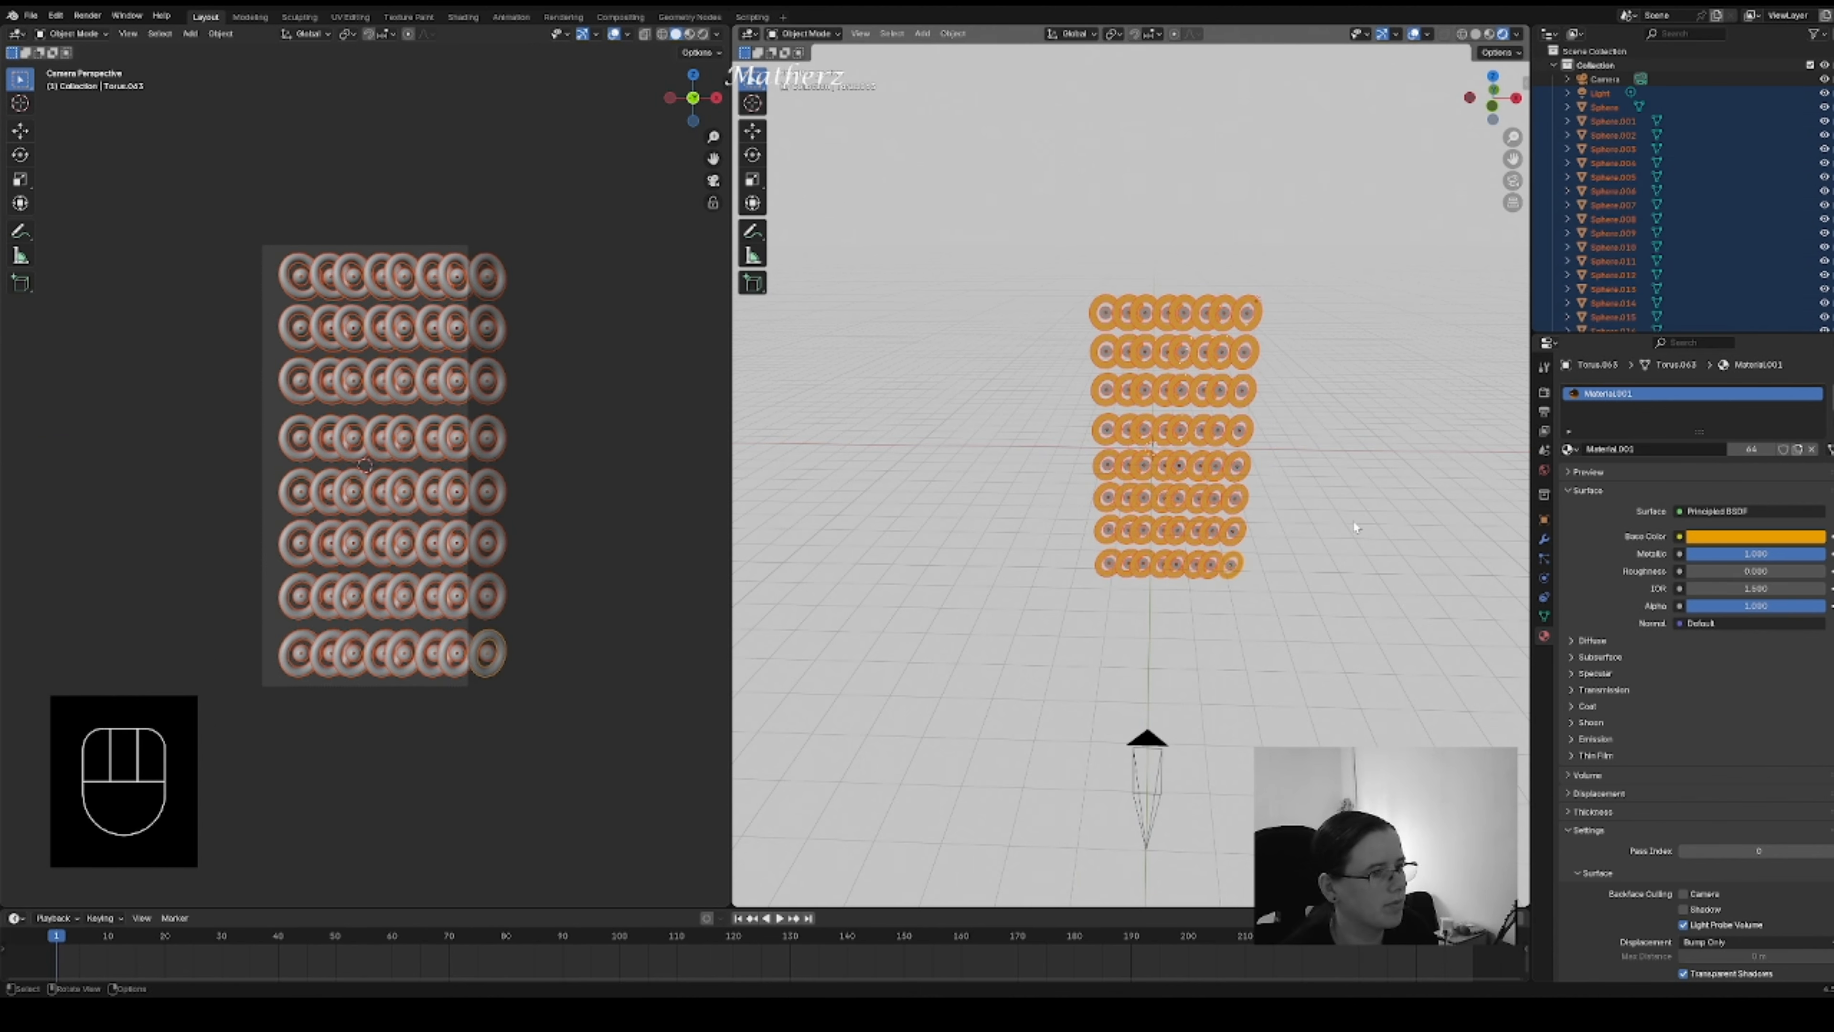
key("g")
middle_click_drag(1364, 461, 1344, 453)
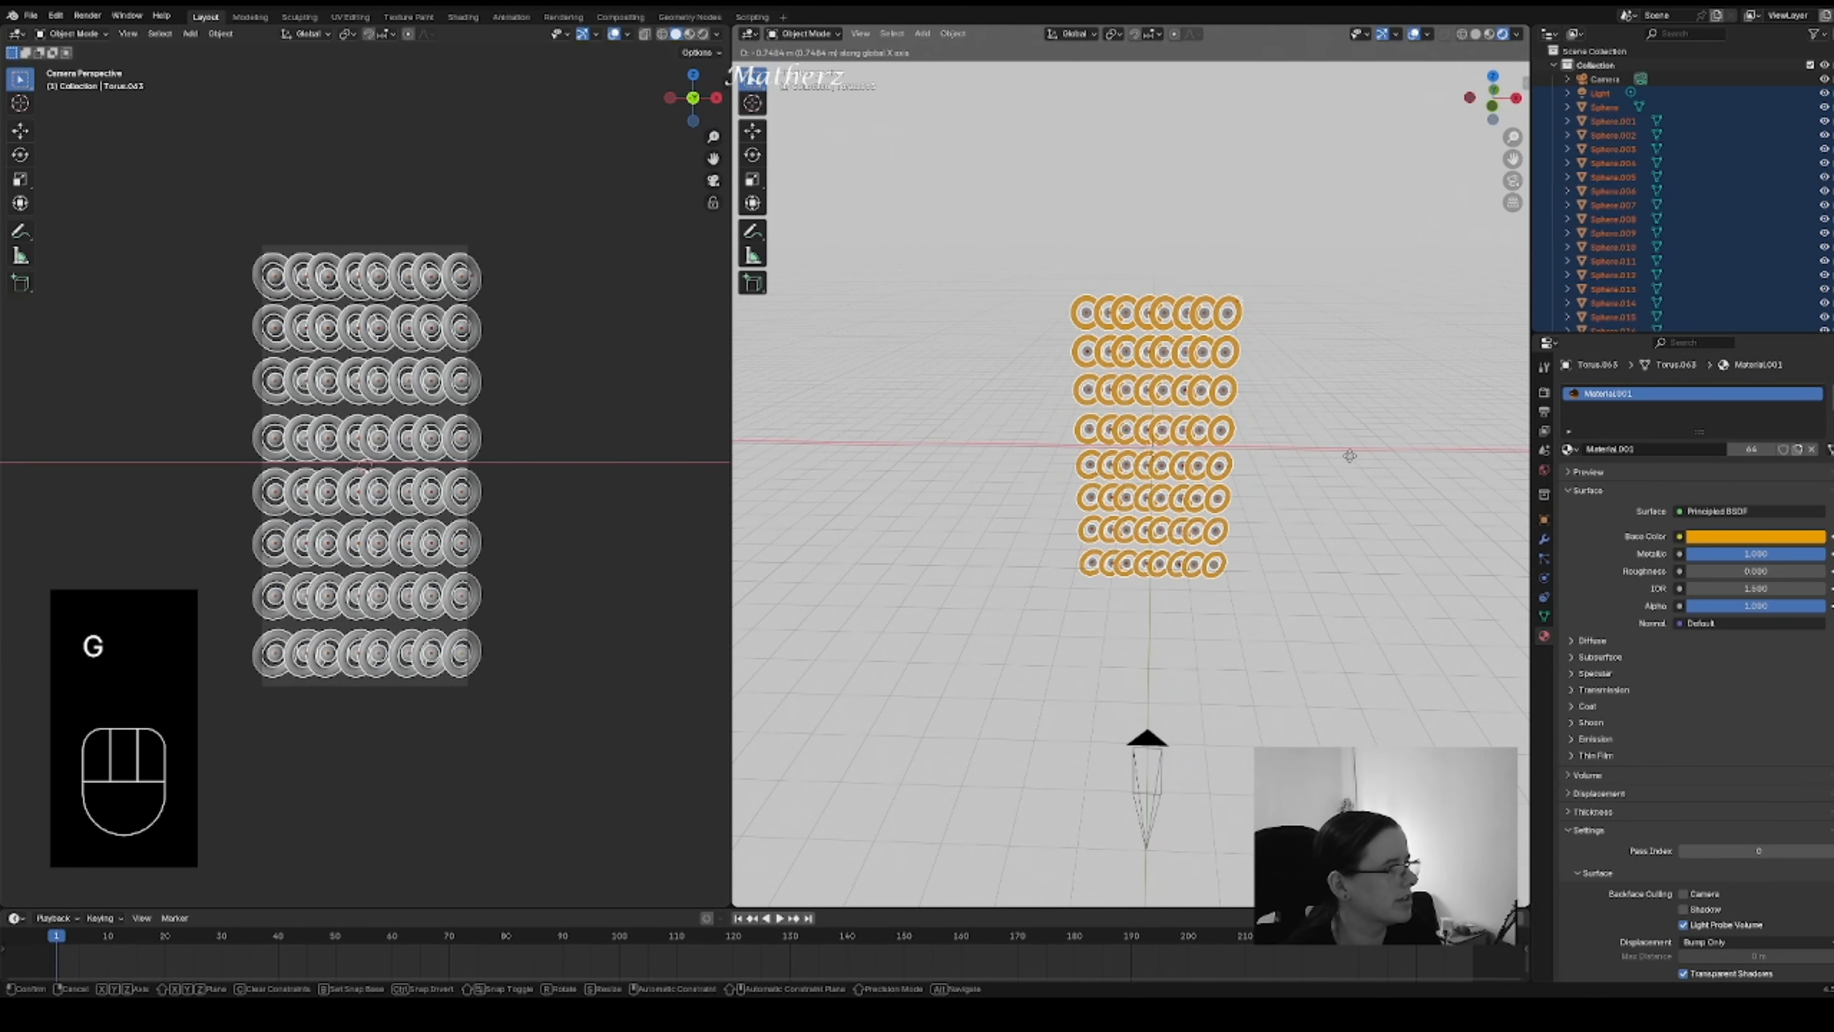
left_click(1351, 456)
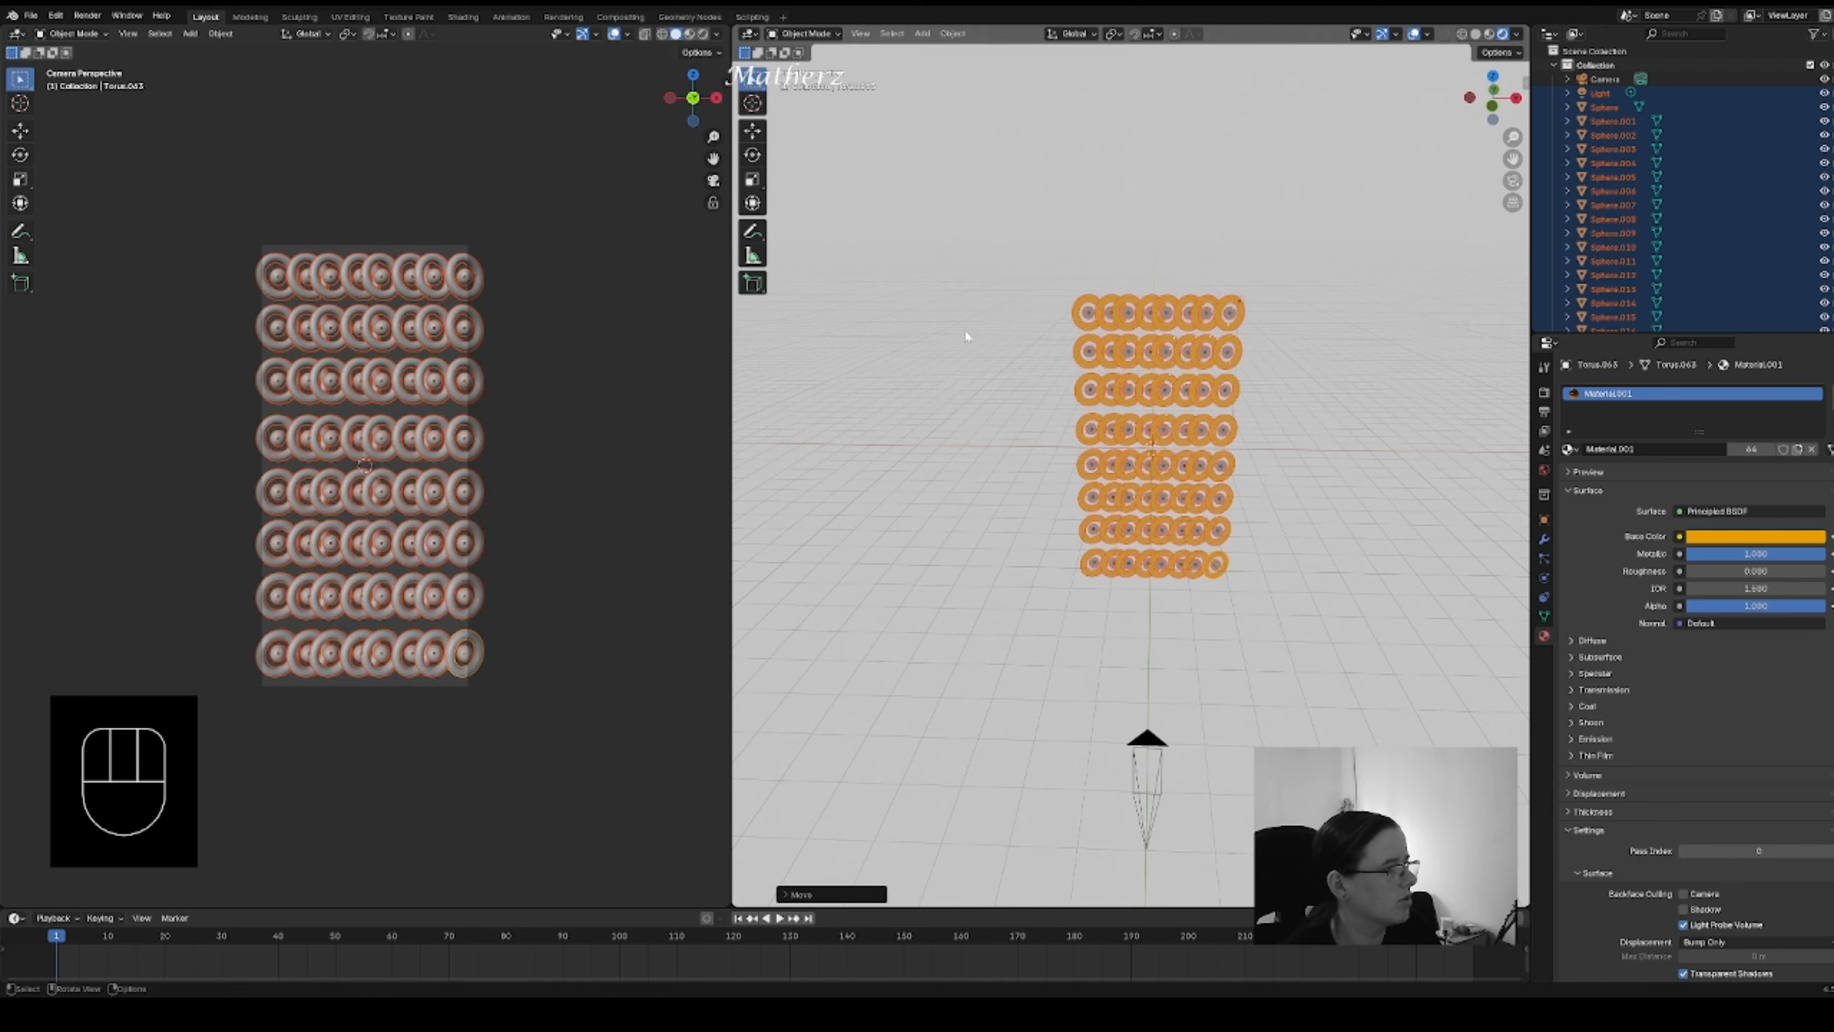
scroll(724, 467, "up", 2)
left_click(702, 33)
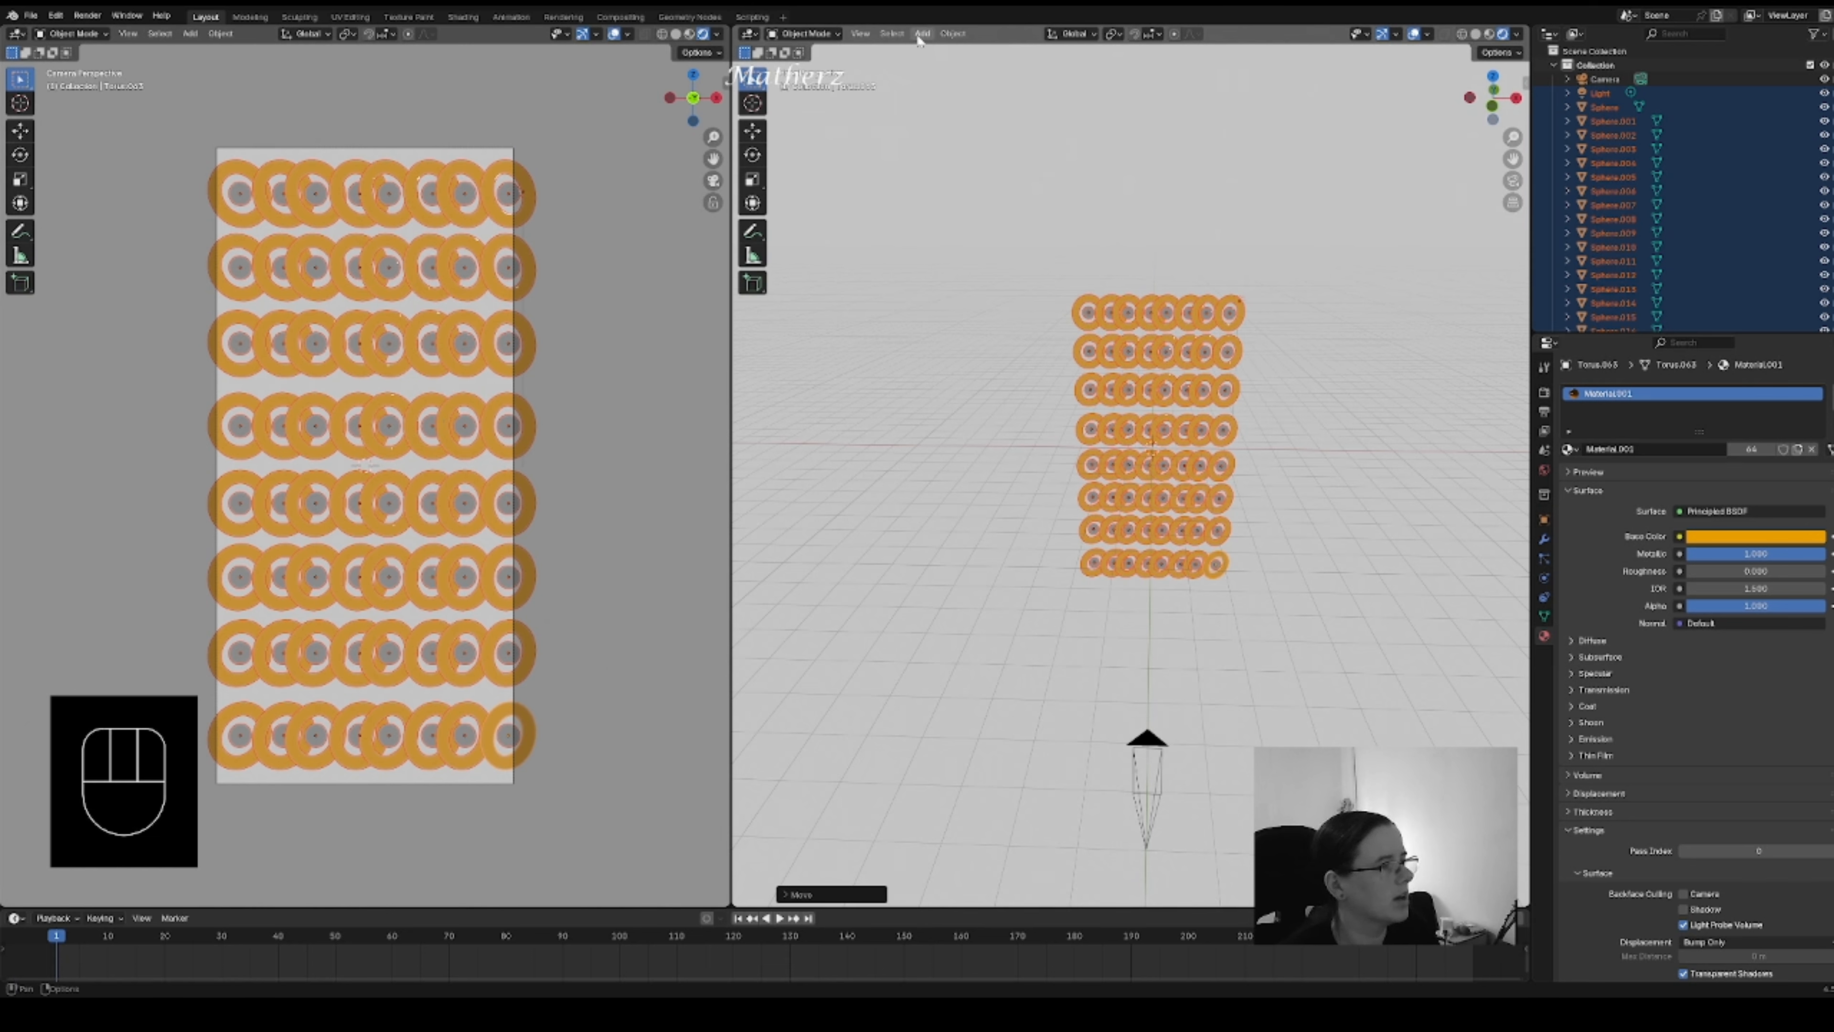
- Add a mesh plane at the scene centre and scale it up into a large floor
left_click(924, 33)
mouse_move(975, 49)
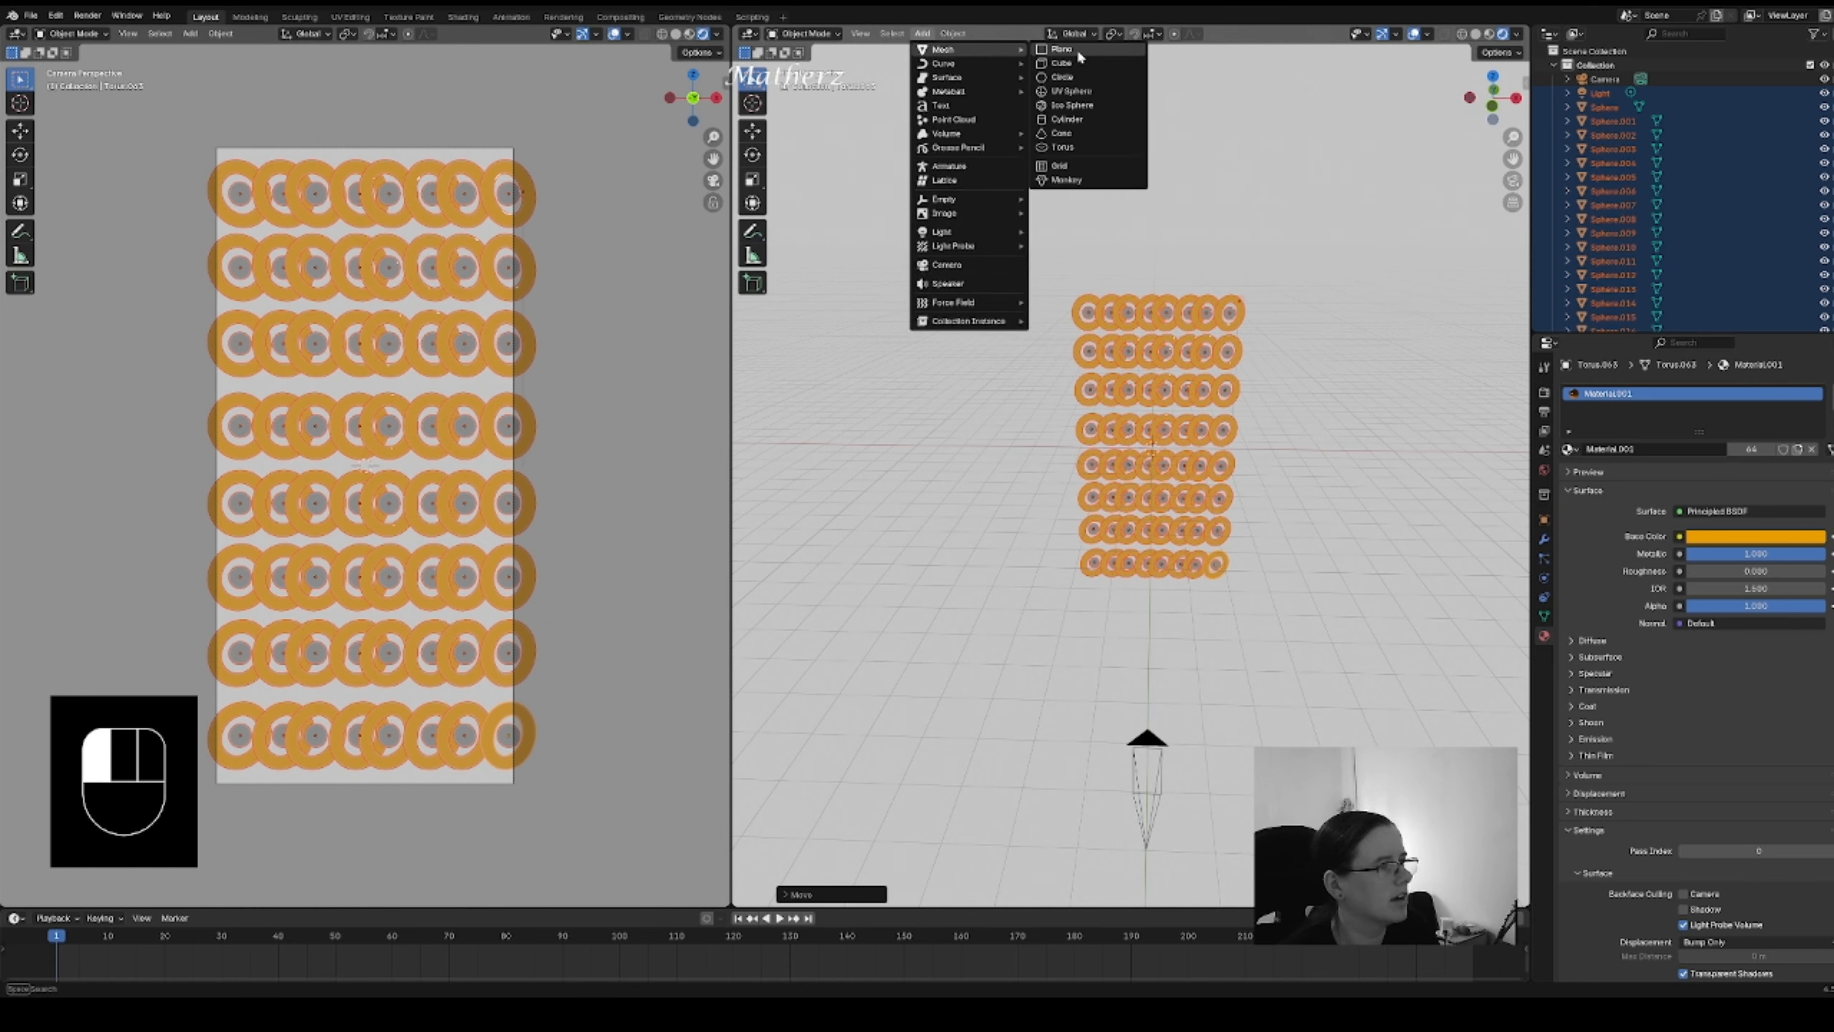
left_click(1068, 50)
key("s")
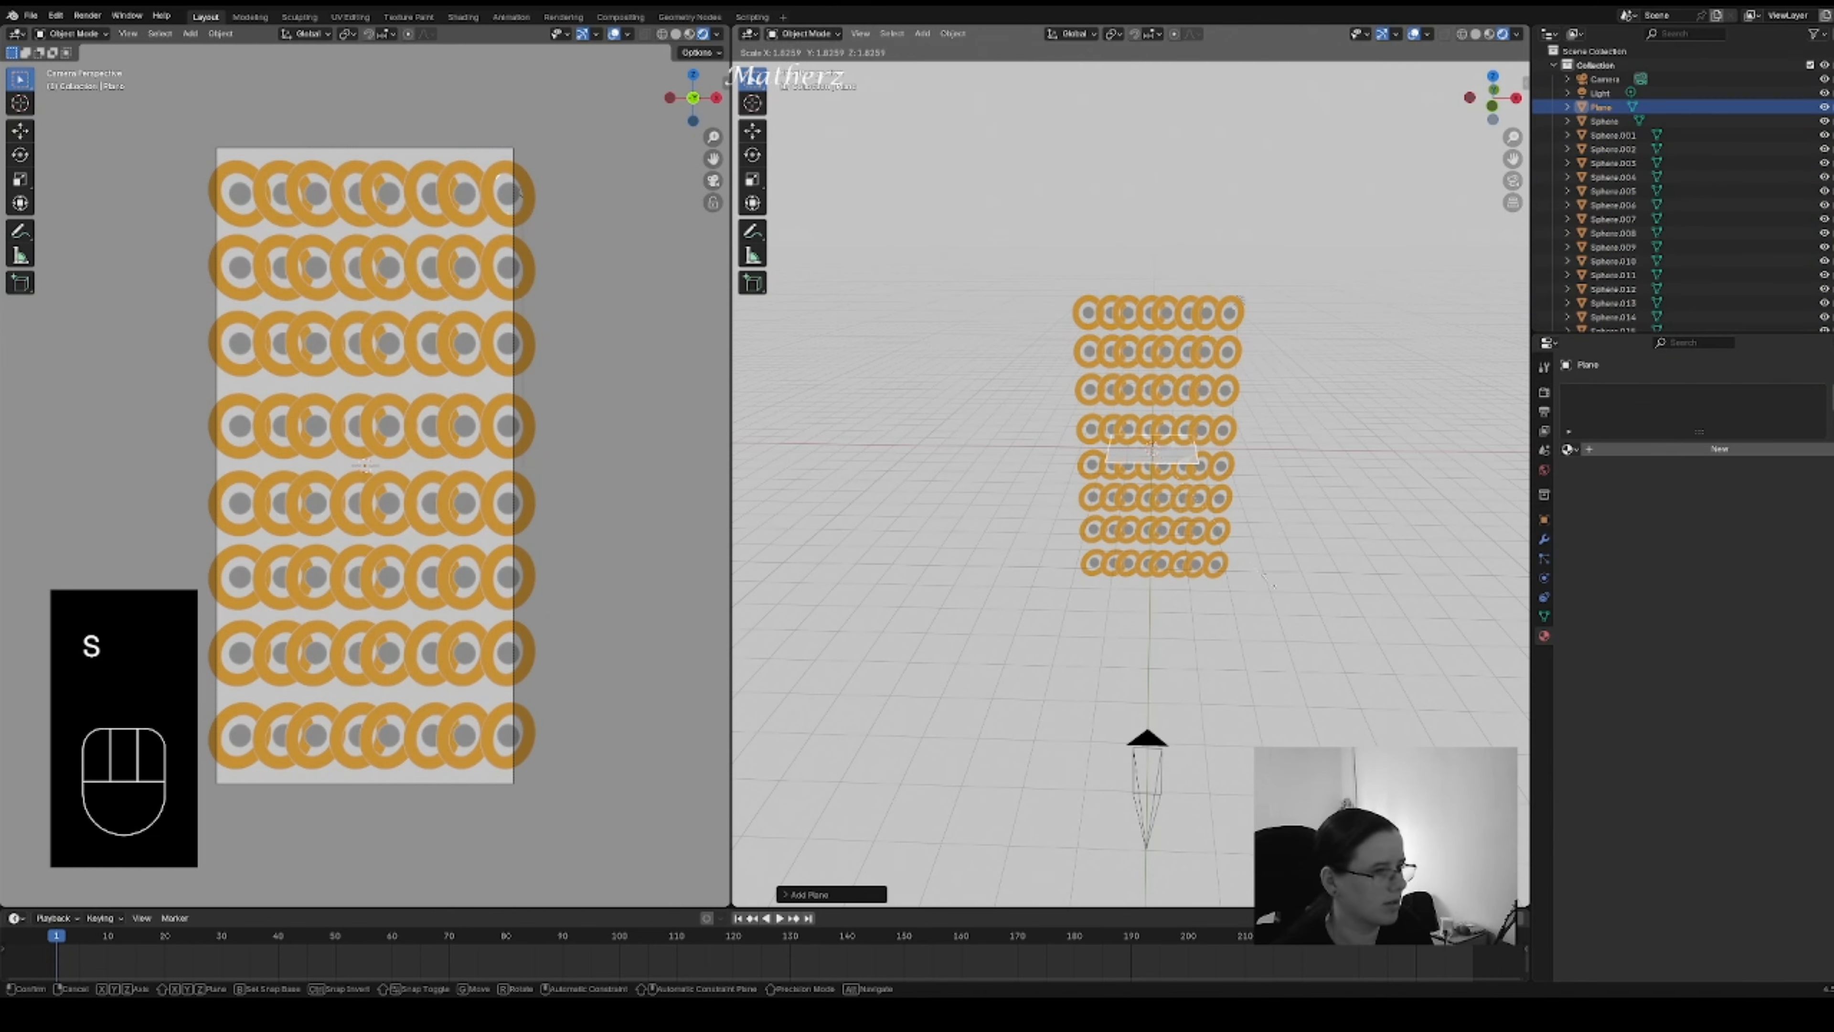
left_click(518, 191)
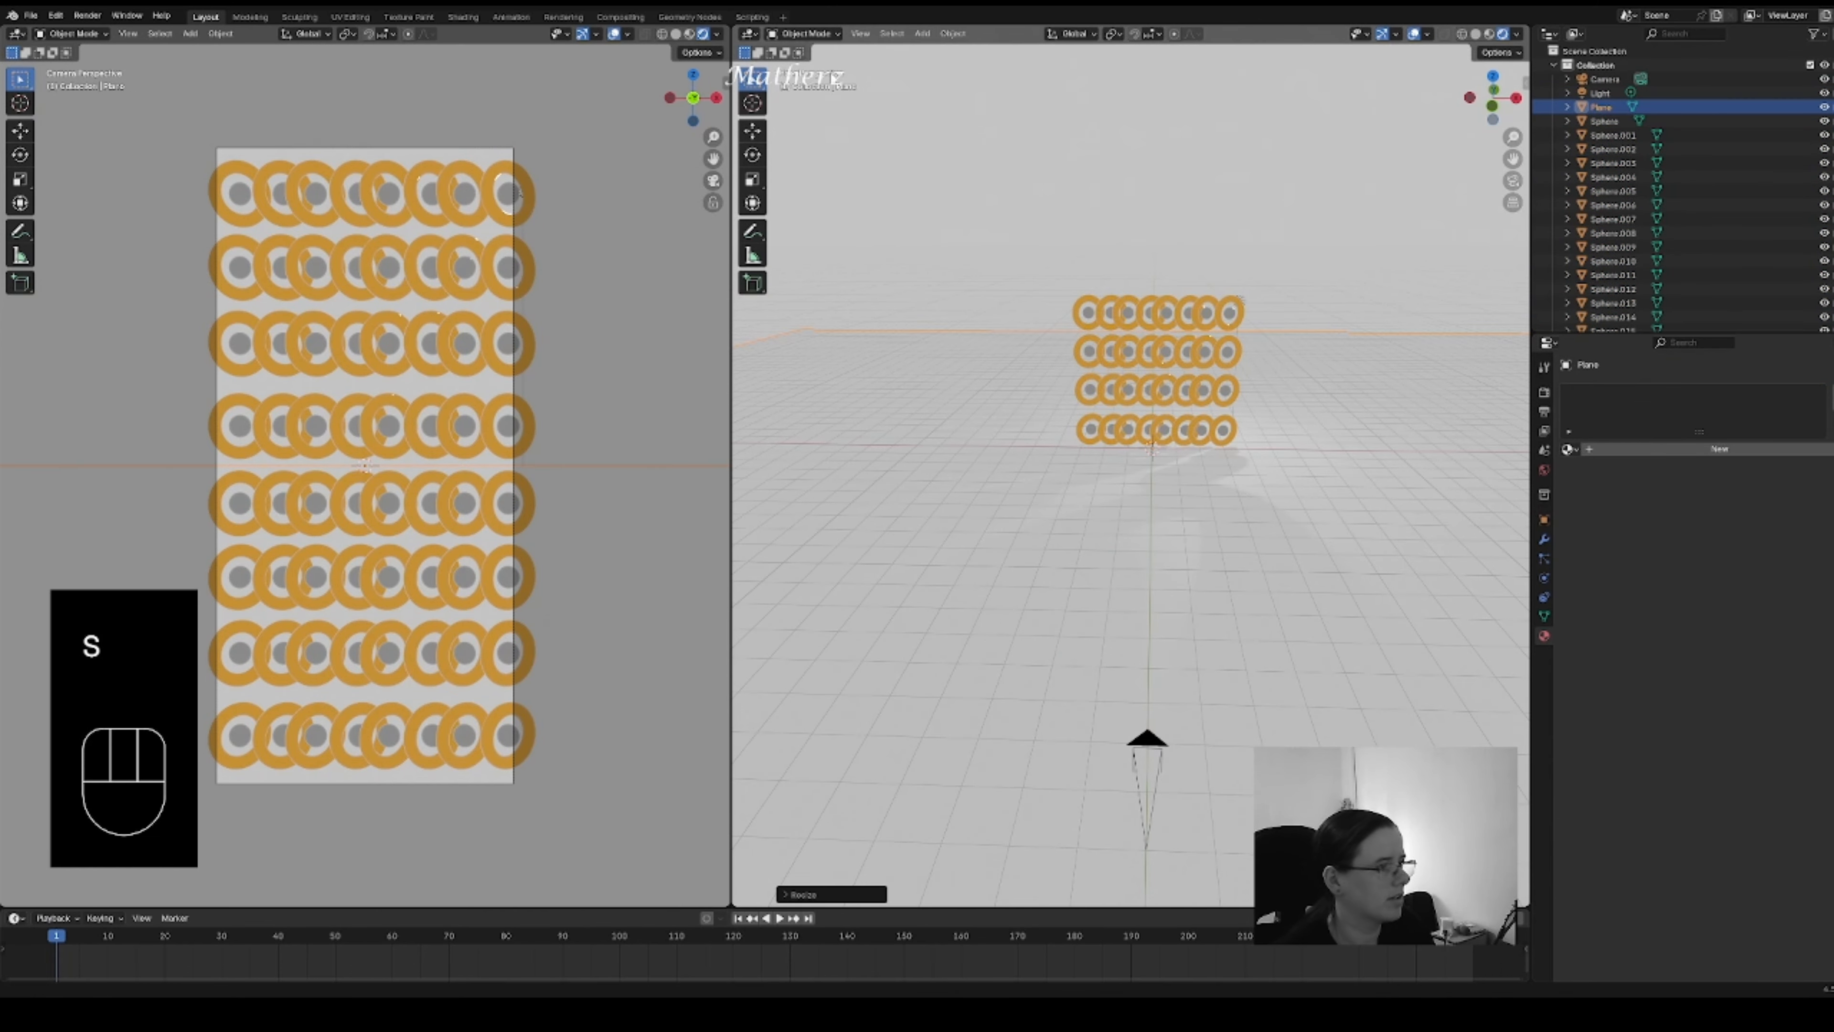
- Move the floor plane along the Y axis so it extends around and behind the ring grid
key("g")
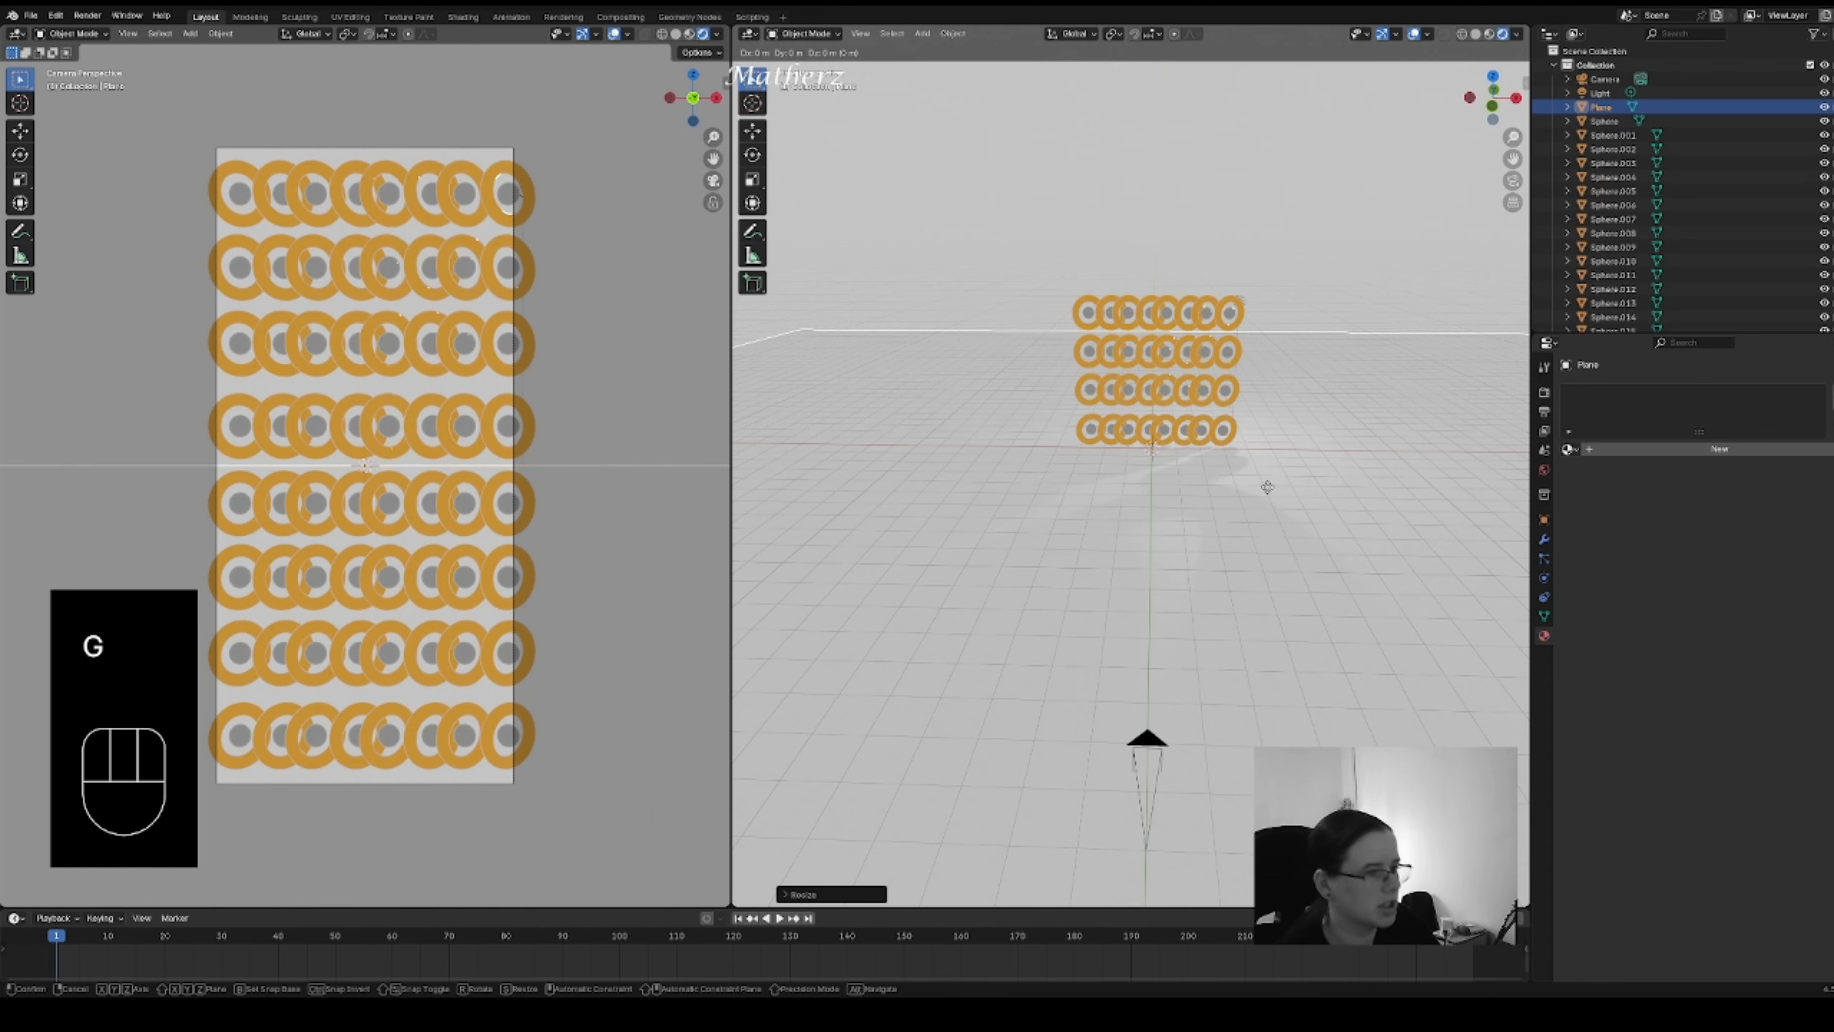
middle_click(1249, 491)
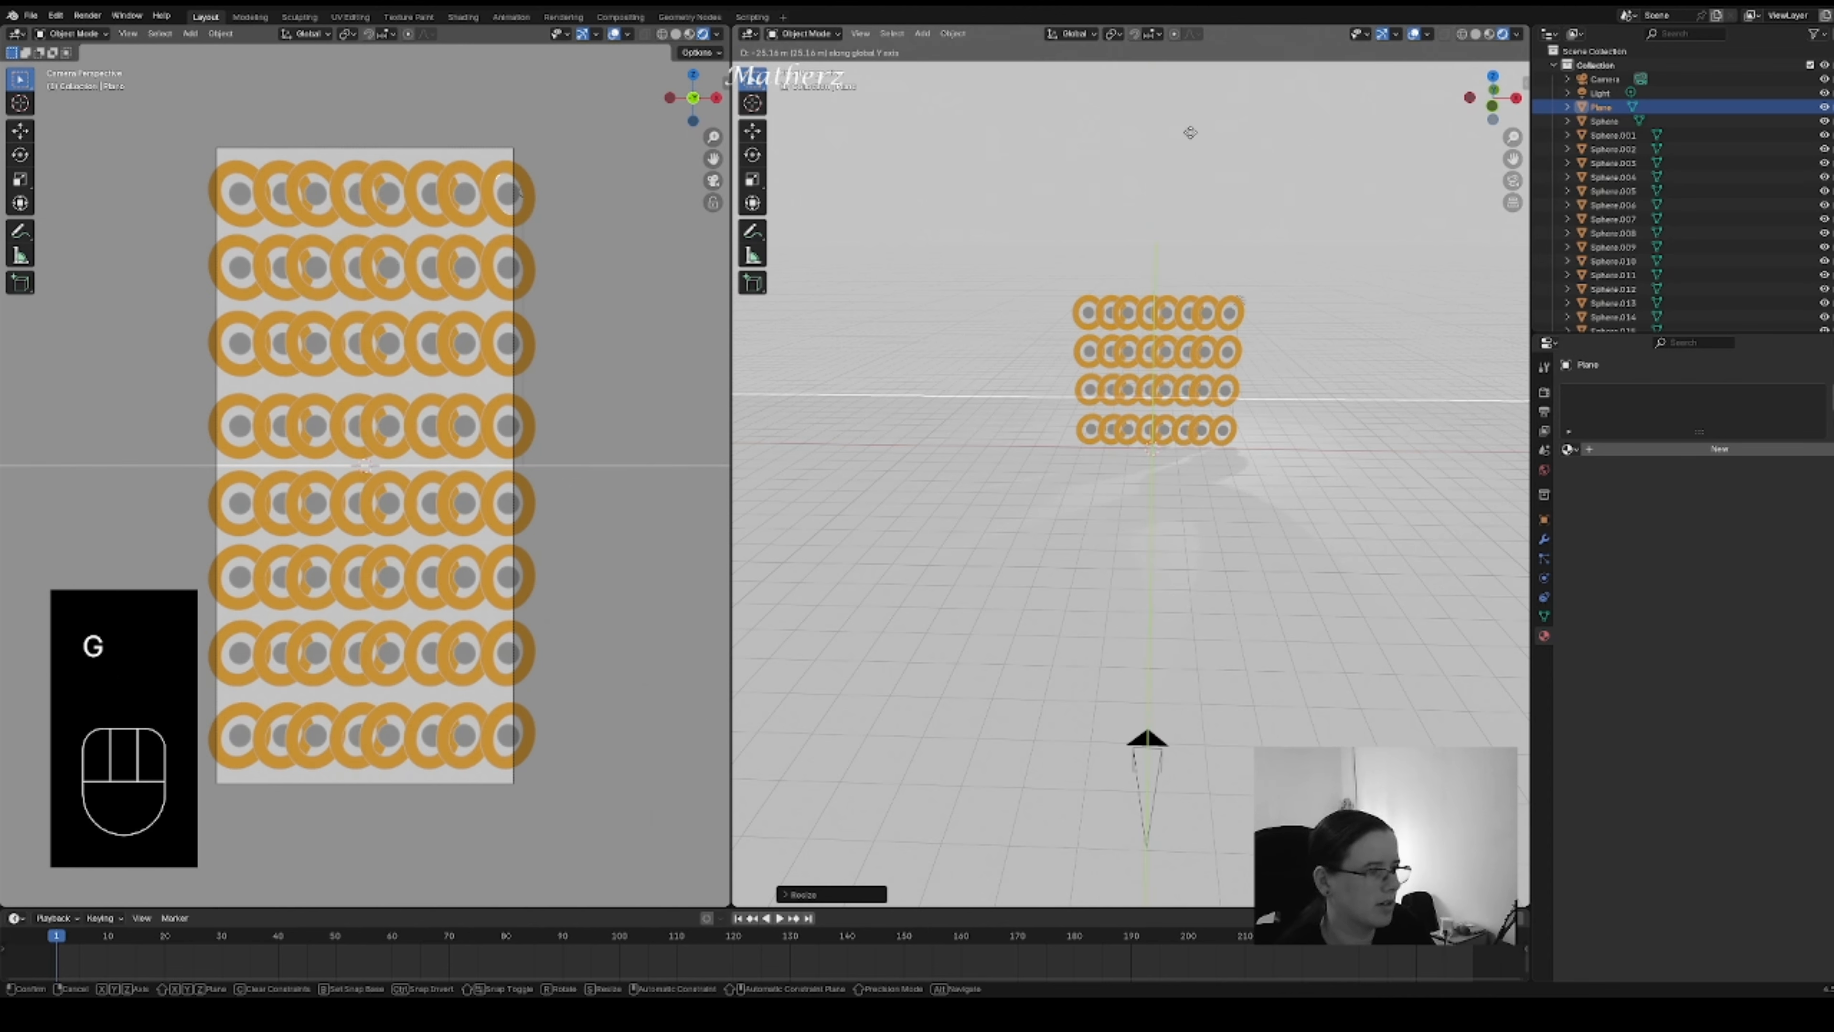
left_click(1249, 288)
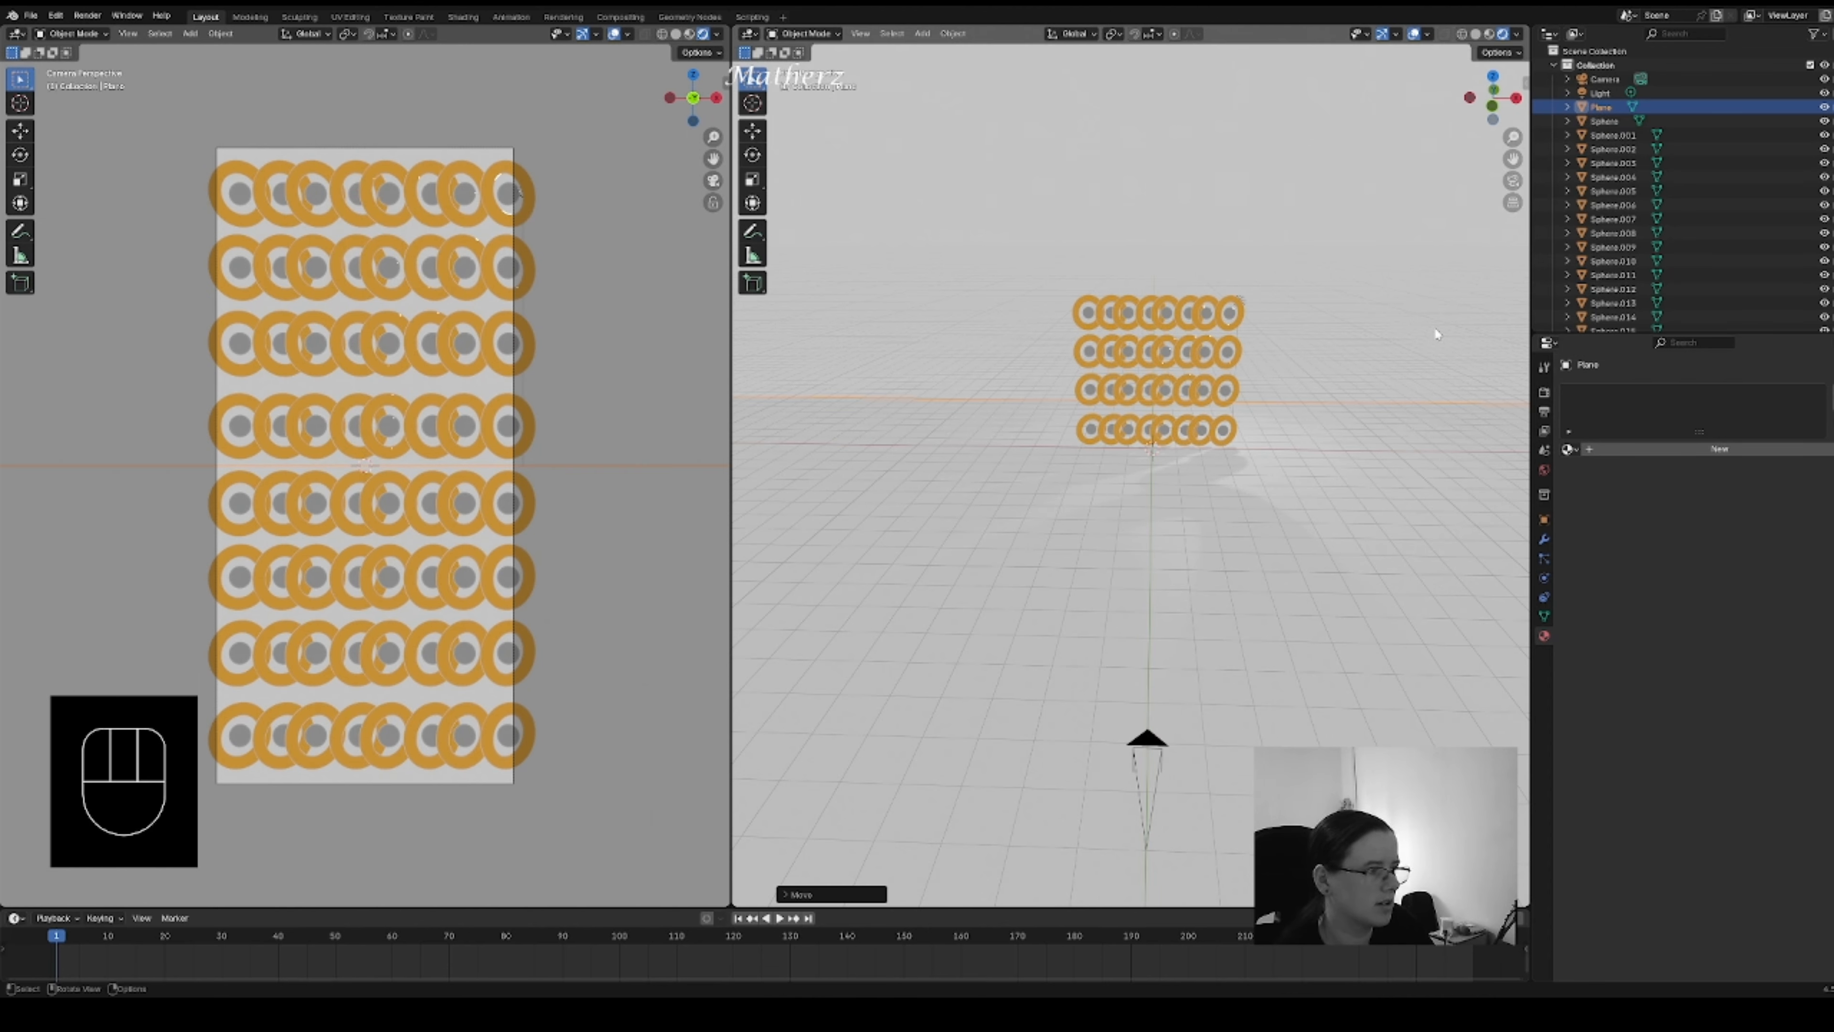
scroll(1240, 585, "down", 5)
key("g")
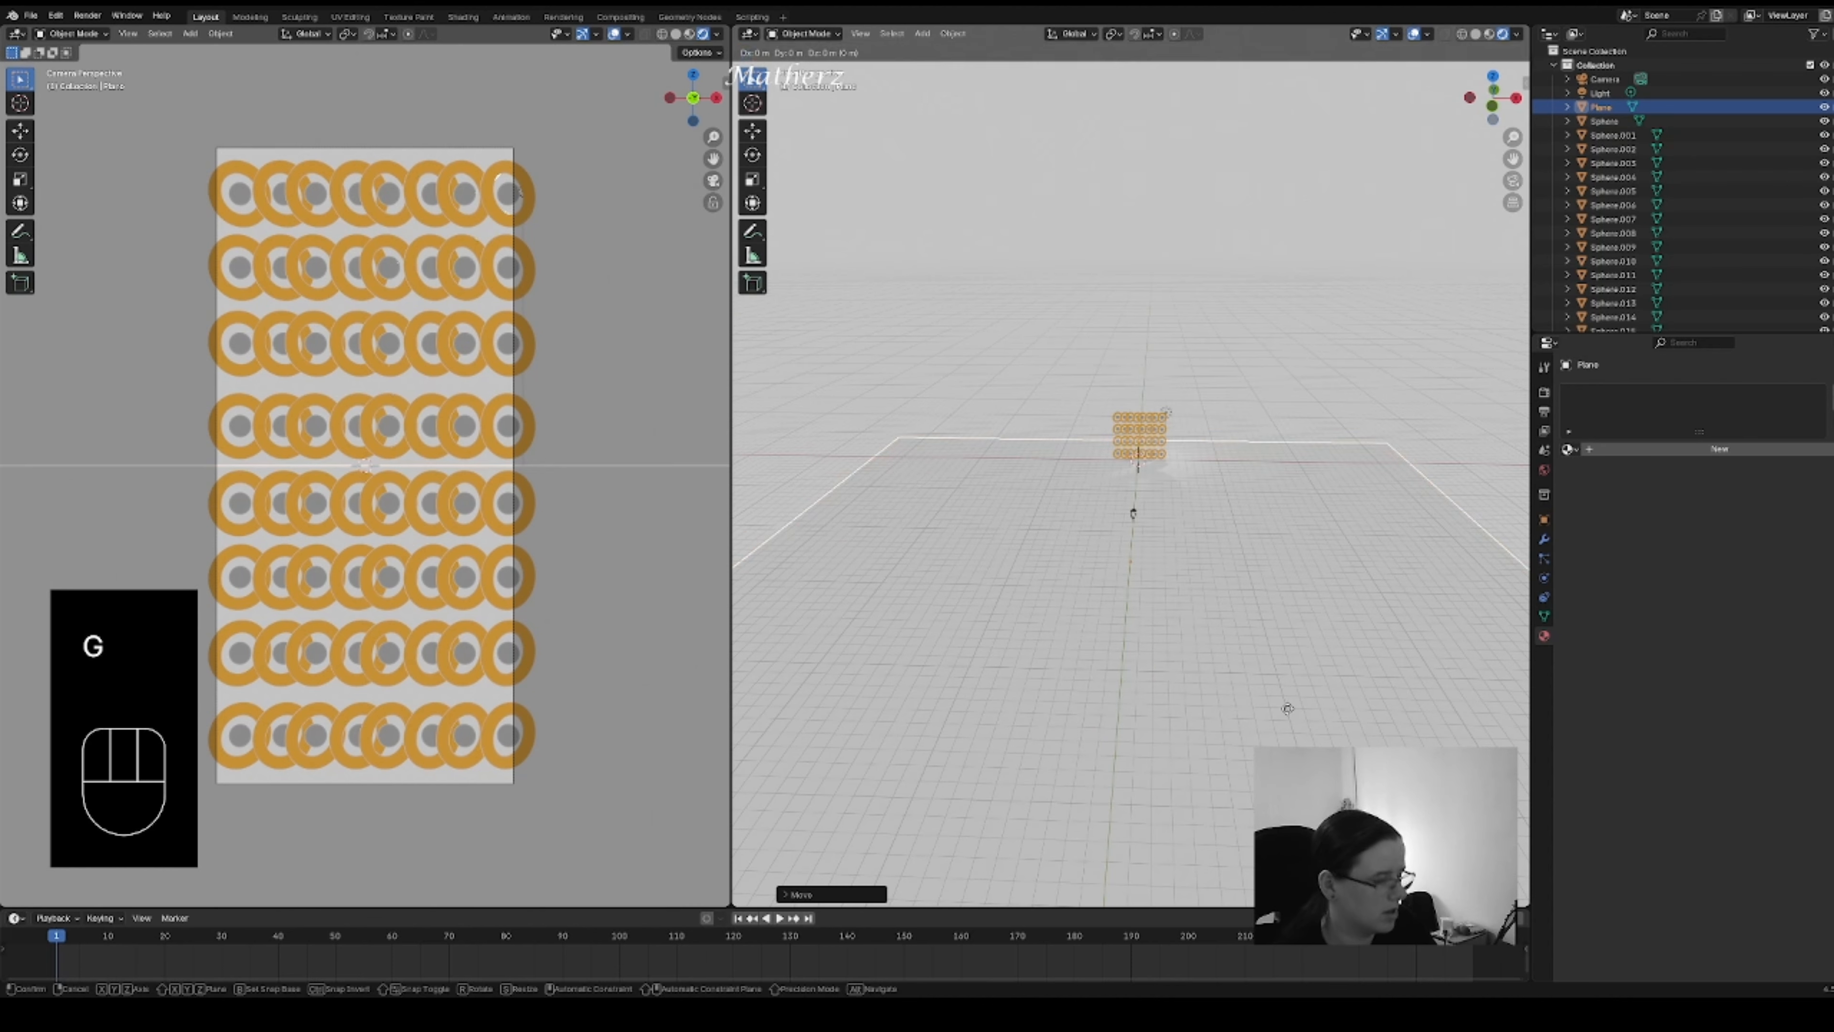
middle_click_drag(1266, 682, 1289, 586)
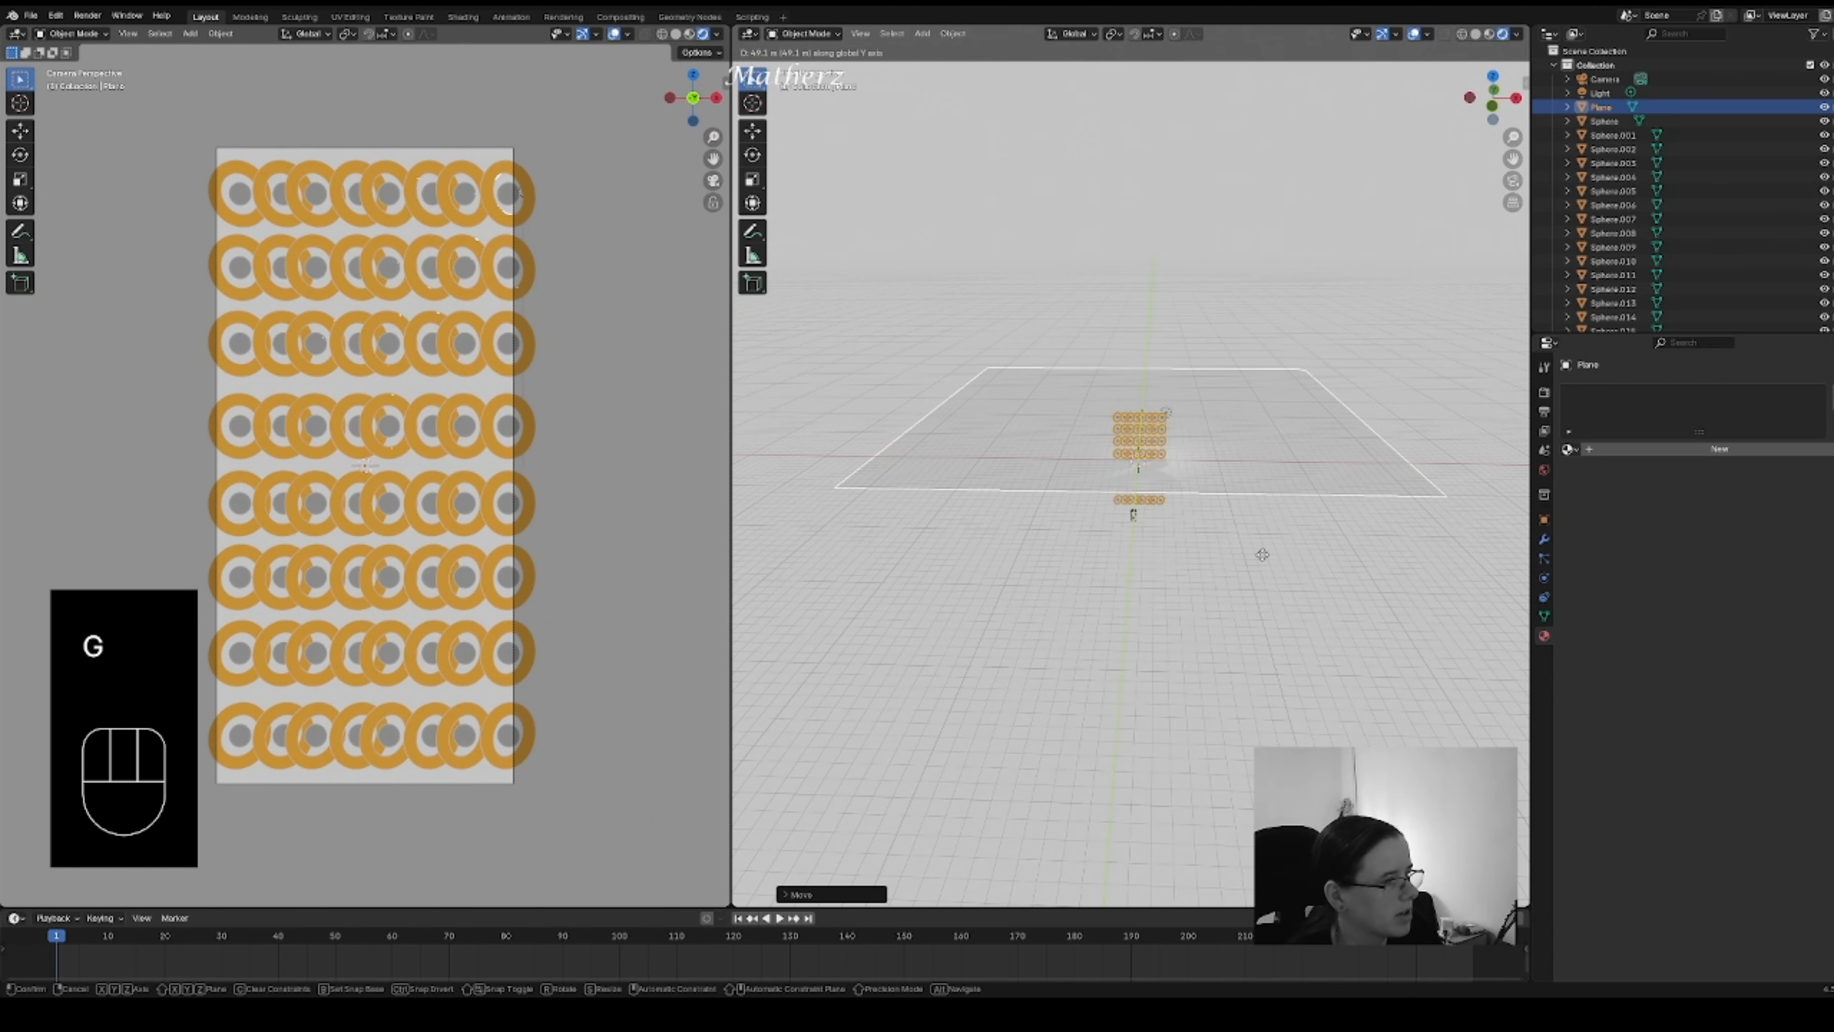
left_click(1283, 495)
- Lower the floor plane about 6 m along the Z axis to below the ring grid
key("g")
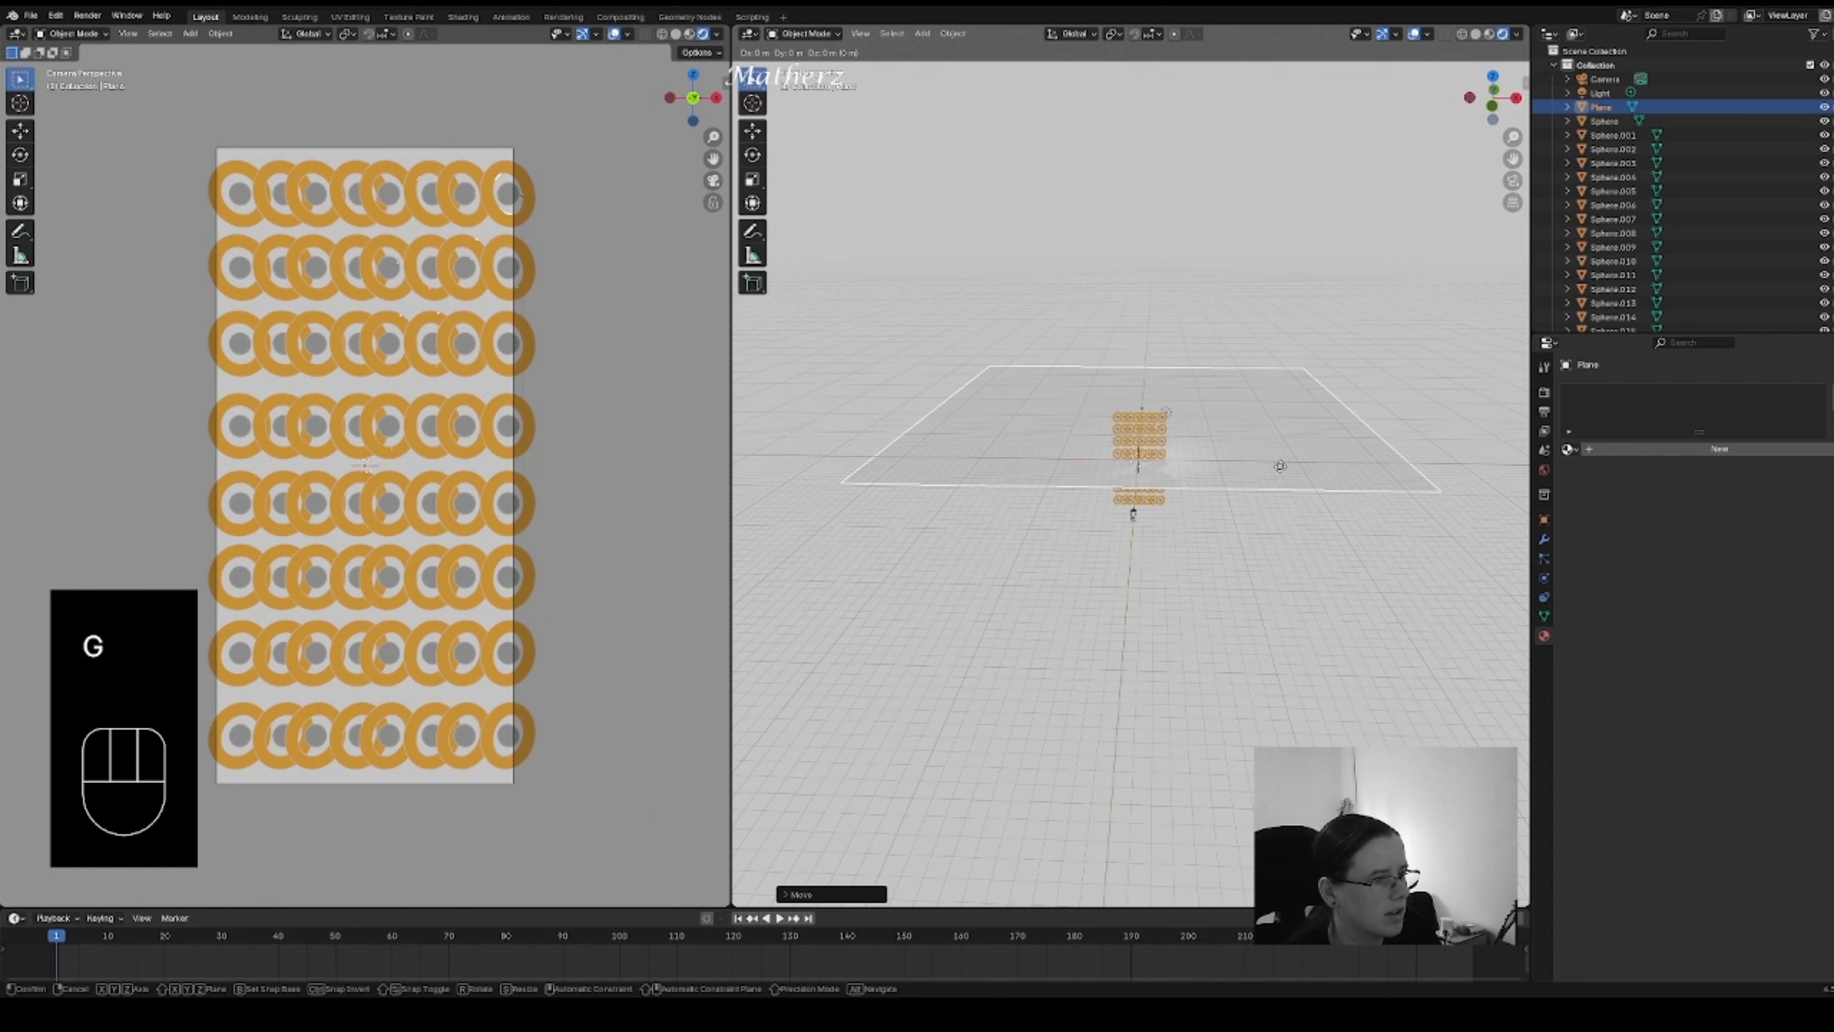
middle_click_drag(1277, 464, 1282, 500)
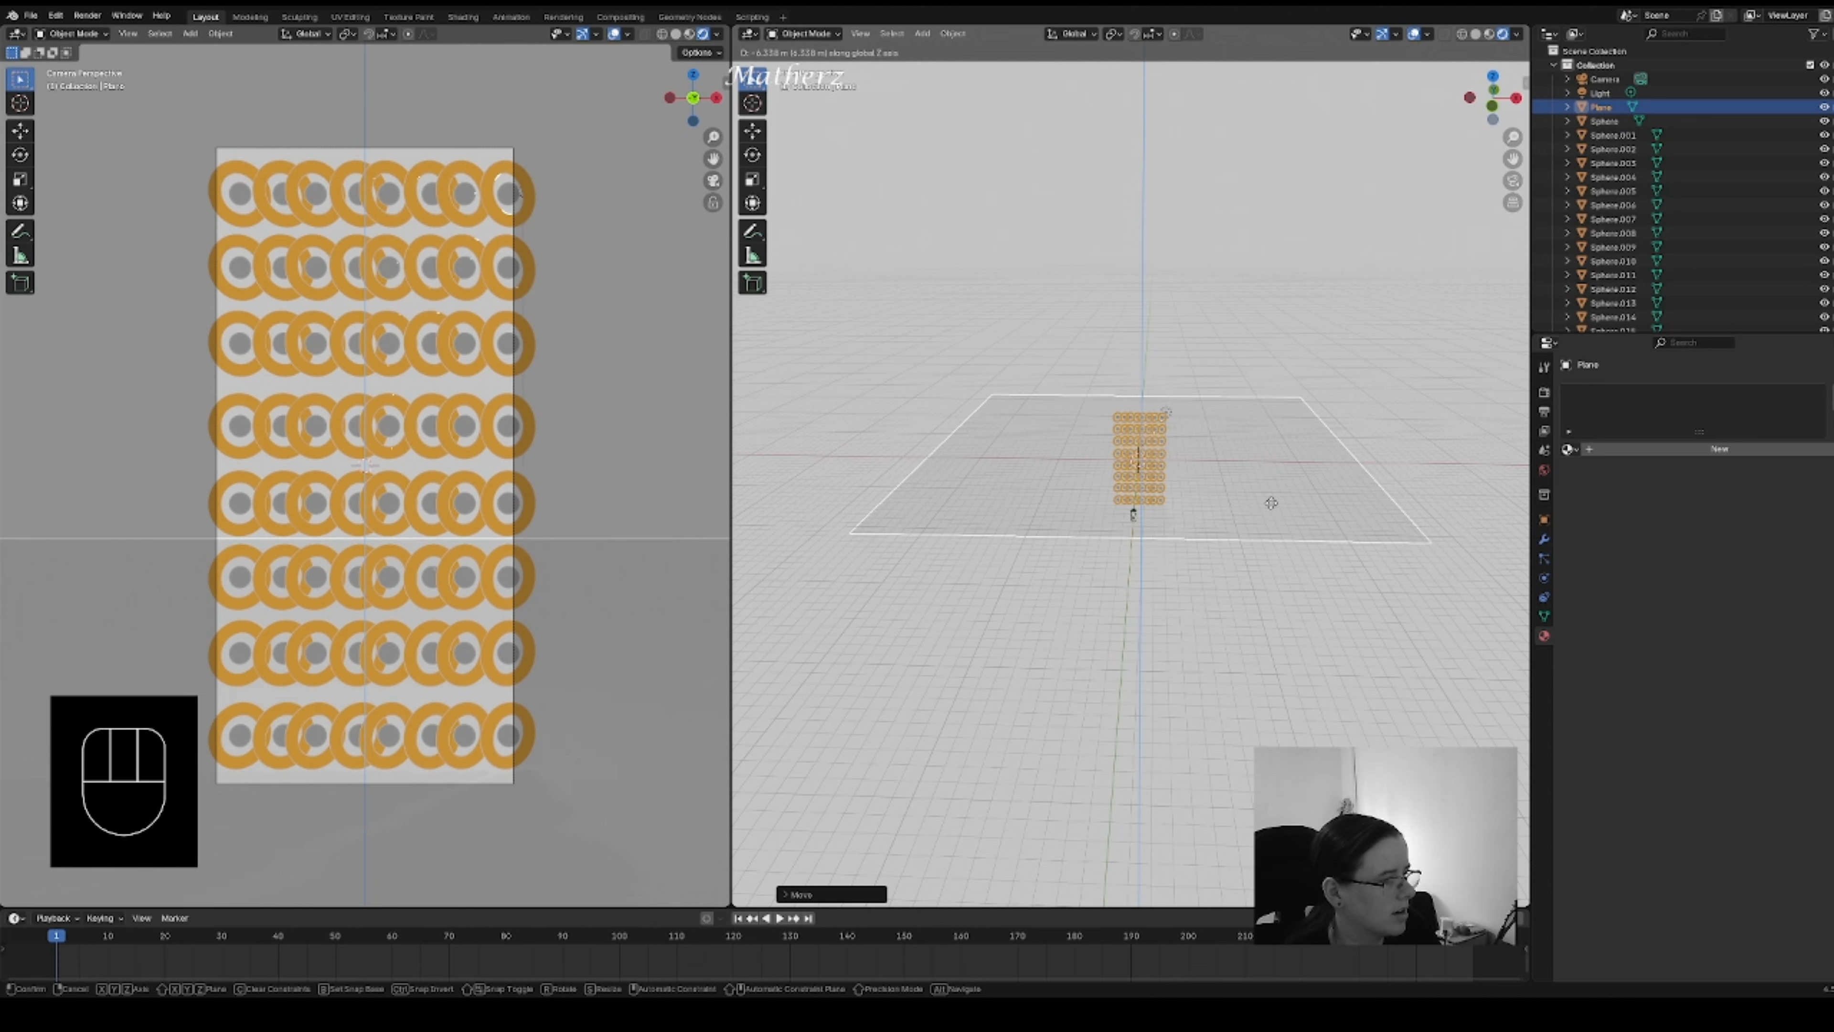
left_click(1272, 505)
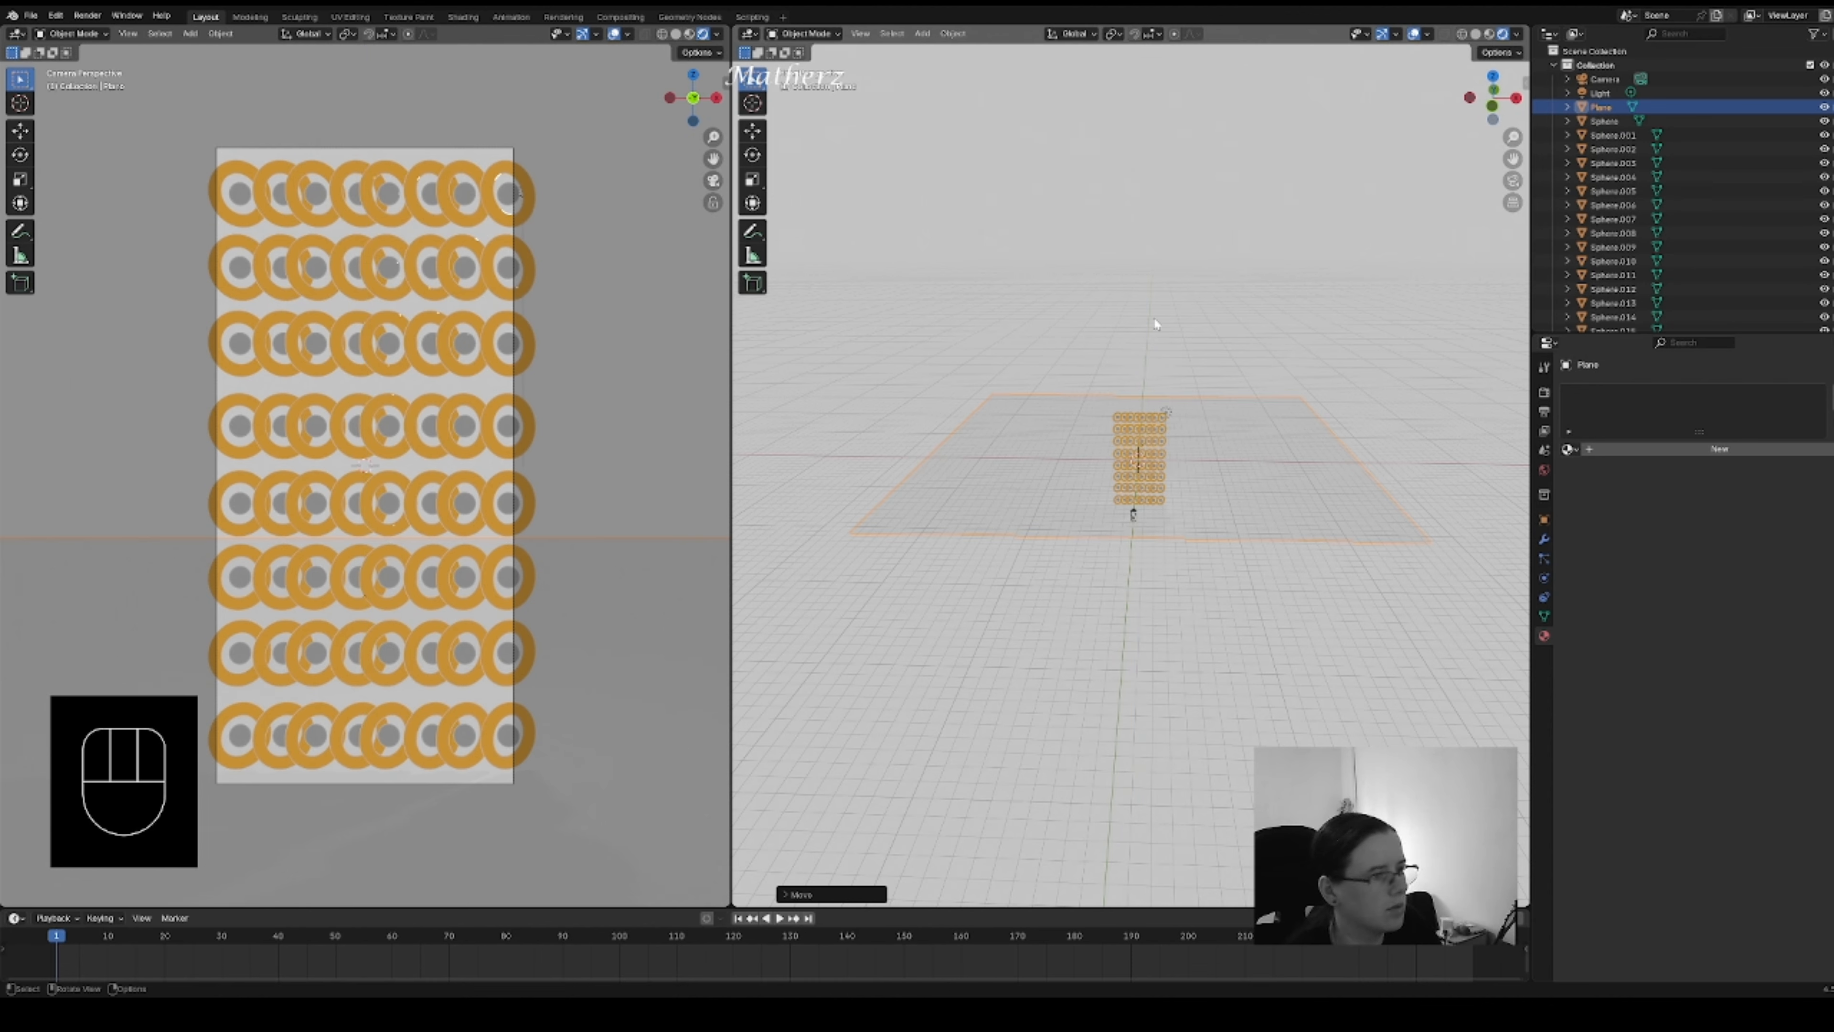
- Give the floor plane a new material with a black base color
left_click(1717, 450)
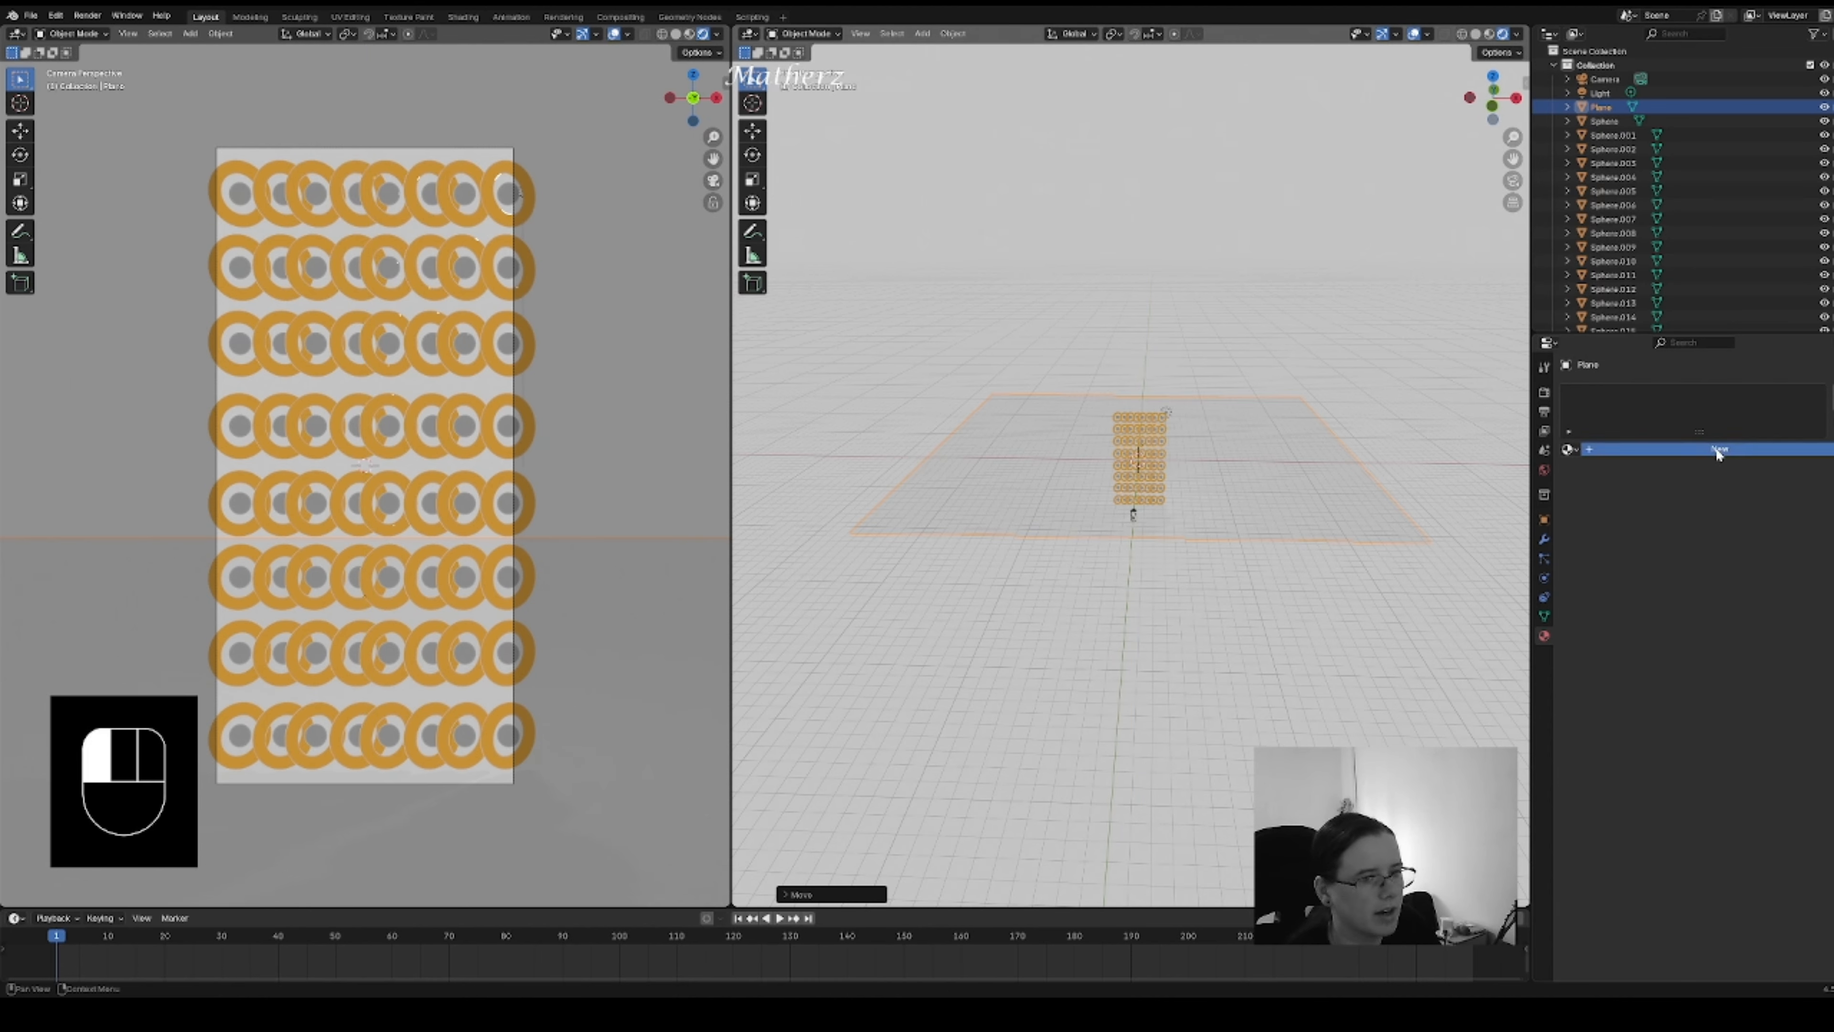
left_click(1749, 537)
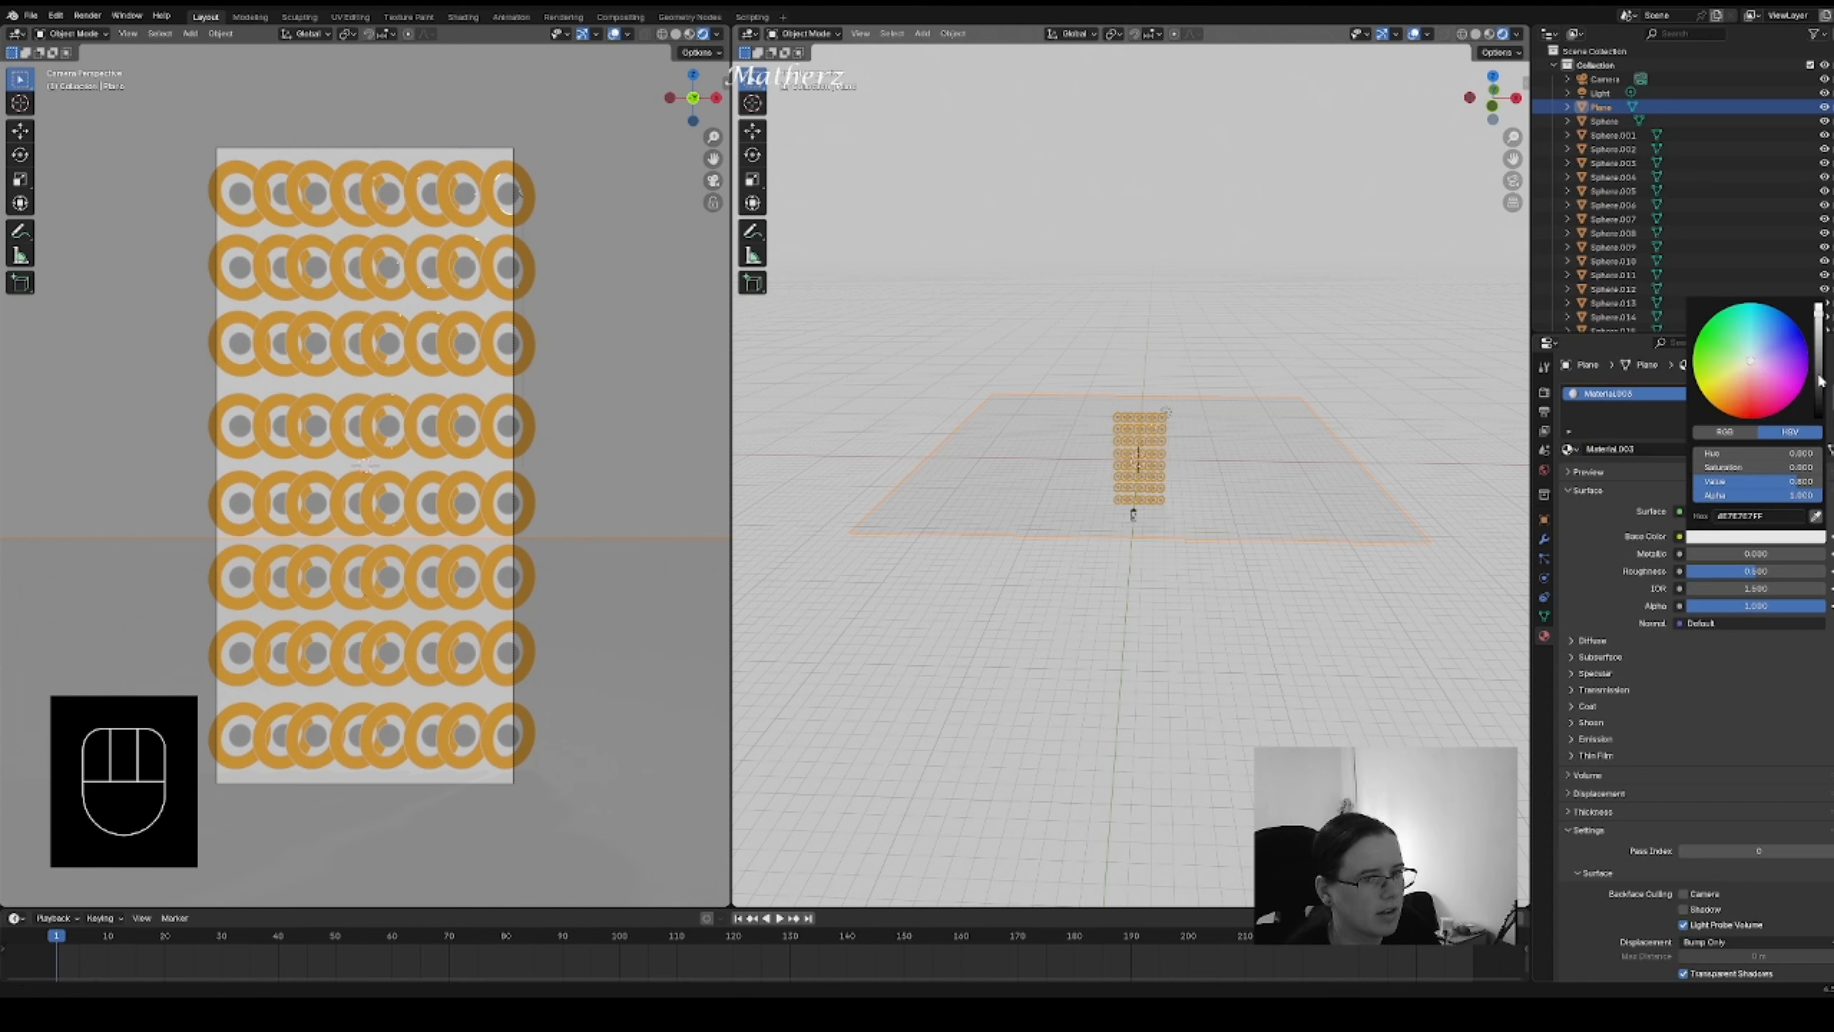
left_click_drag(1818, 380, 1818, 423)
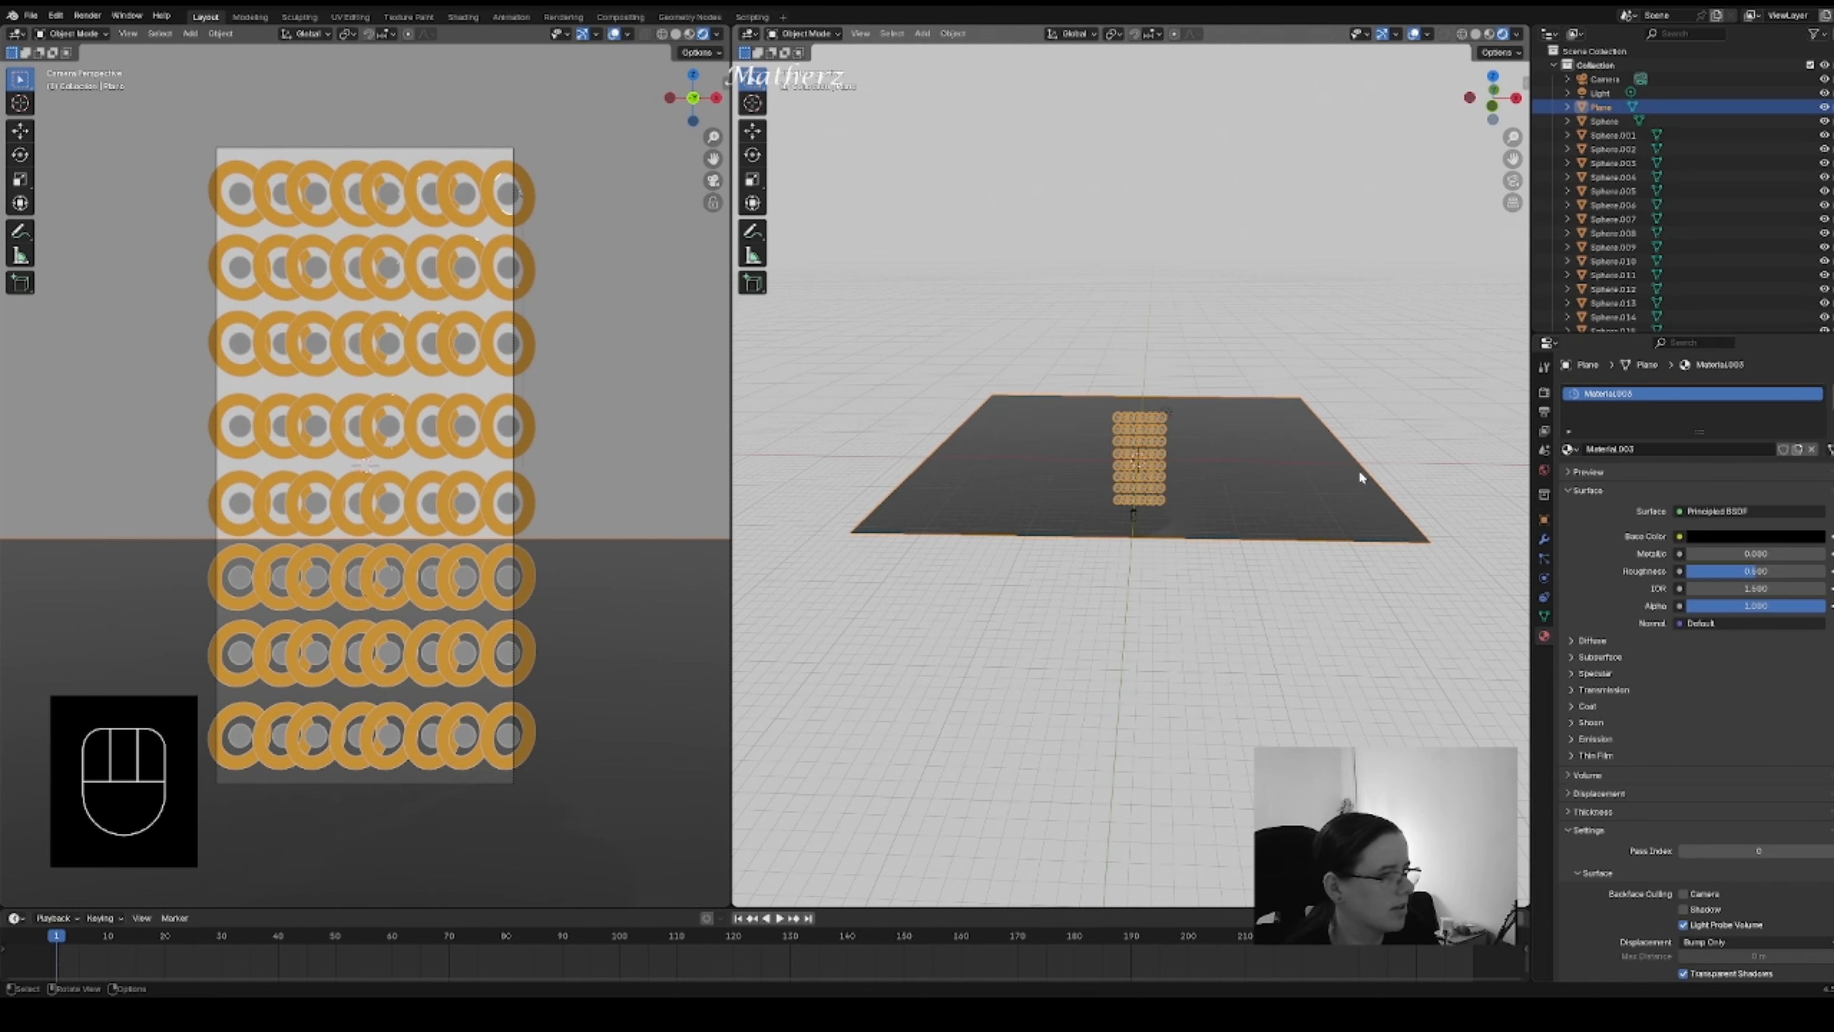
- Scale the black plane down along the X axis to a narrow strip slightly wider than the ring grid
key("s")
key("x")
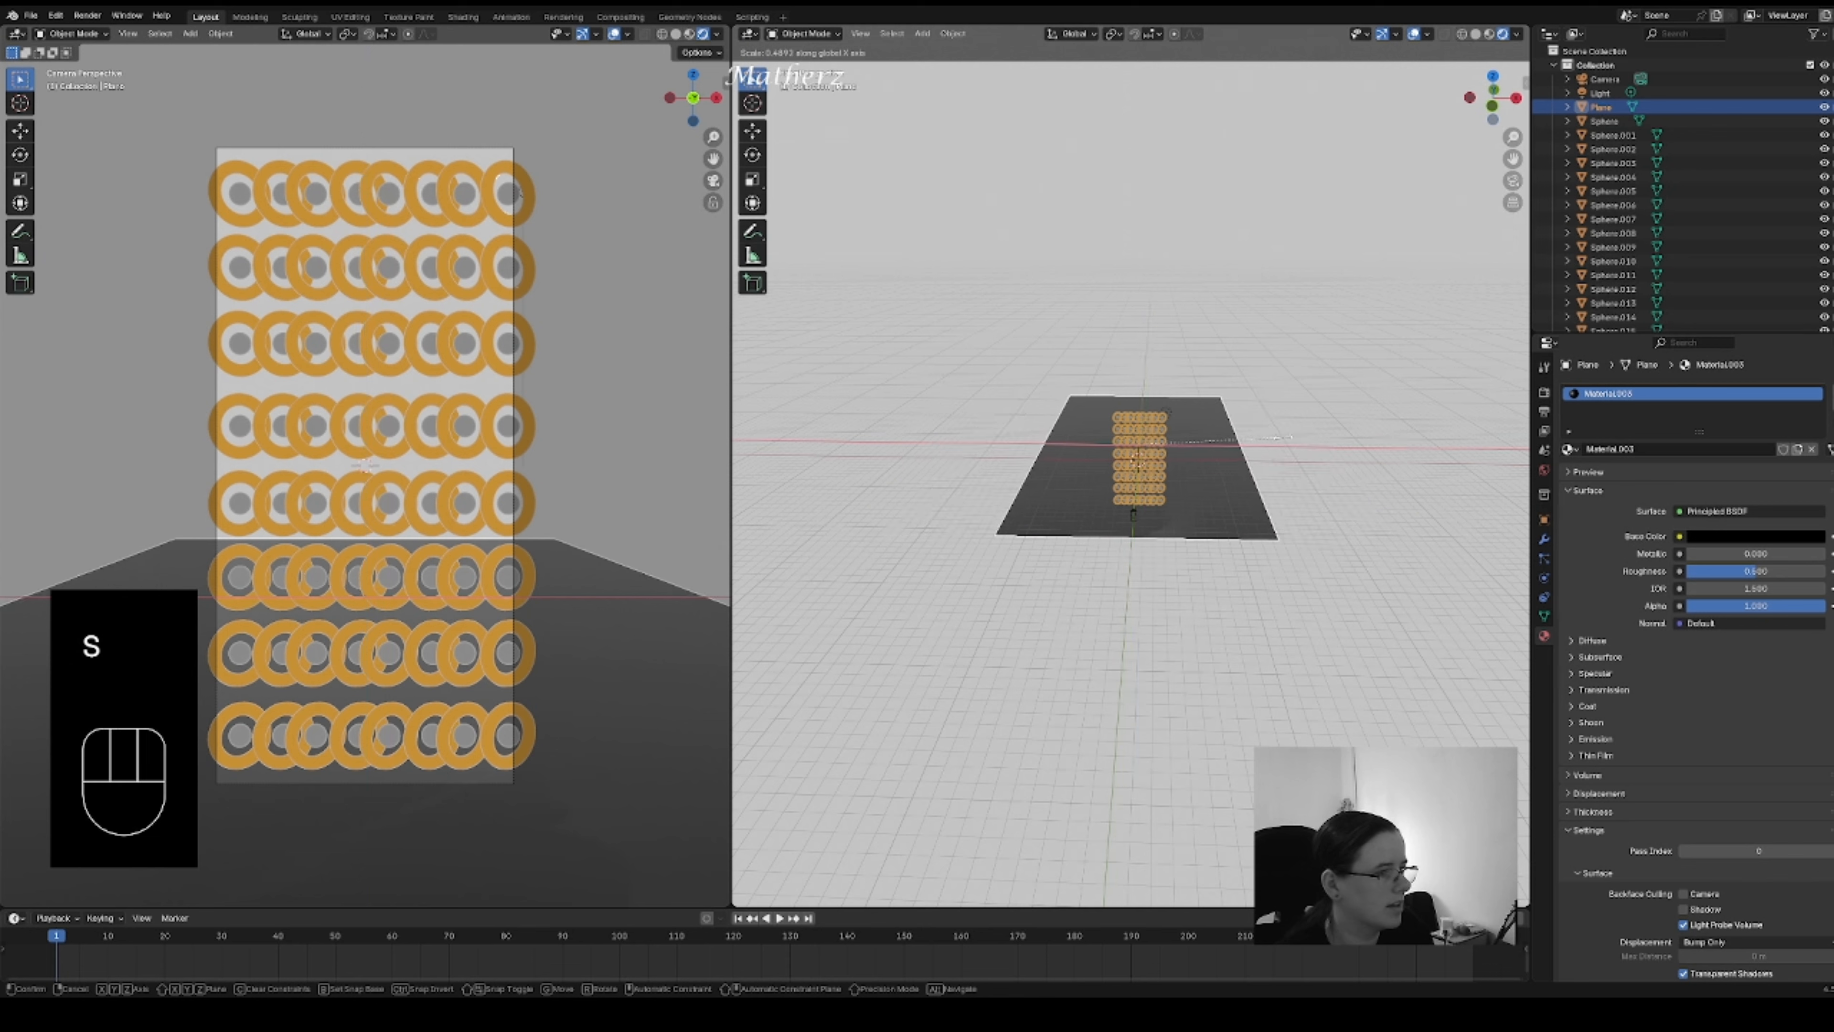
left_click(1206, 427)
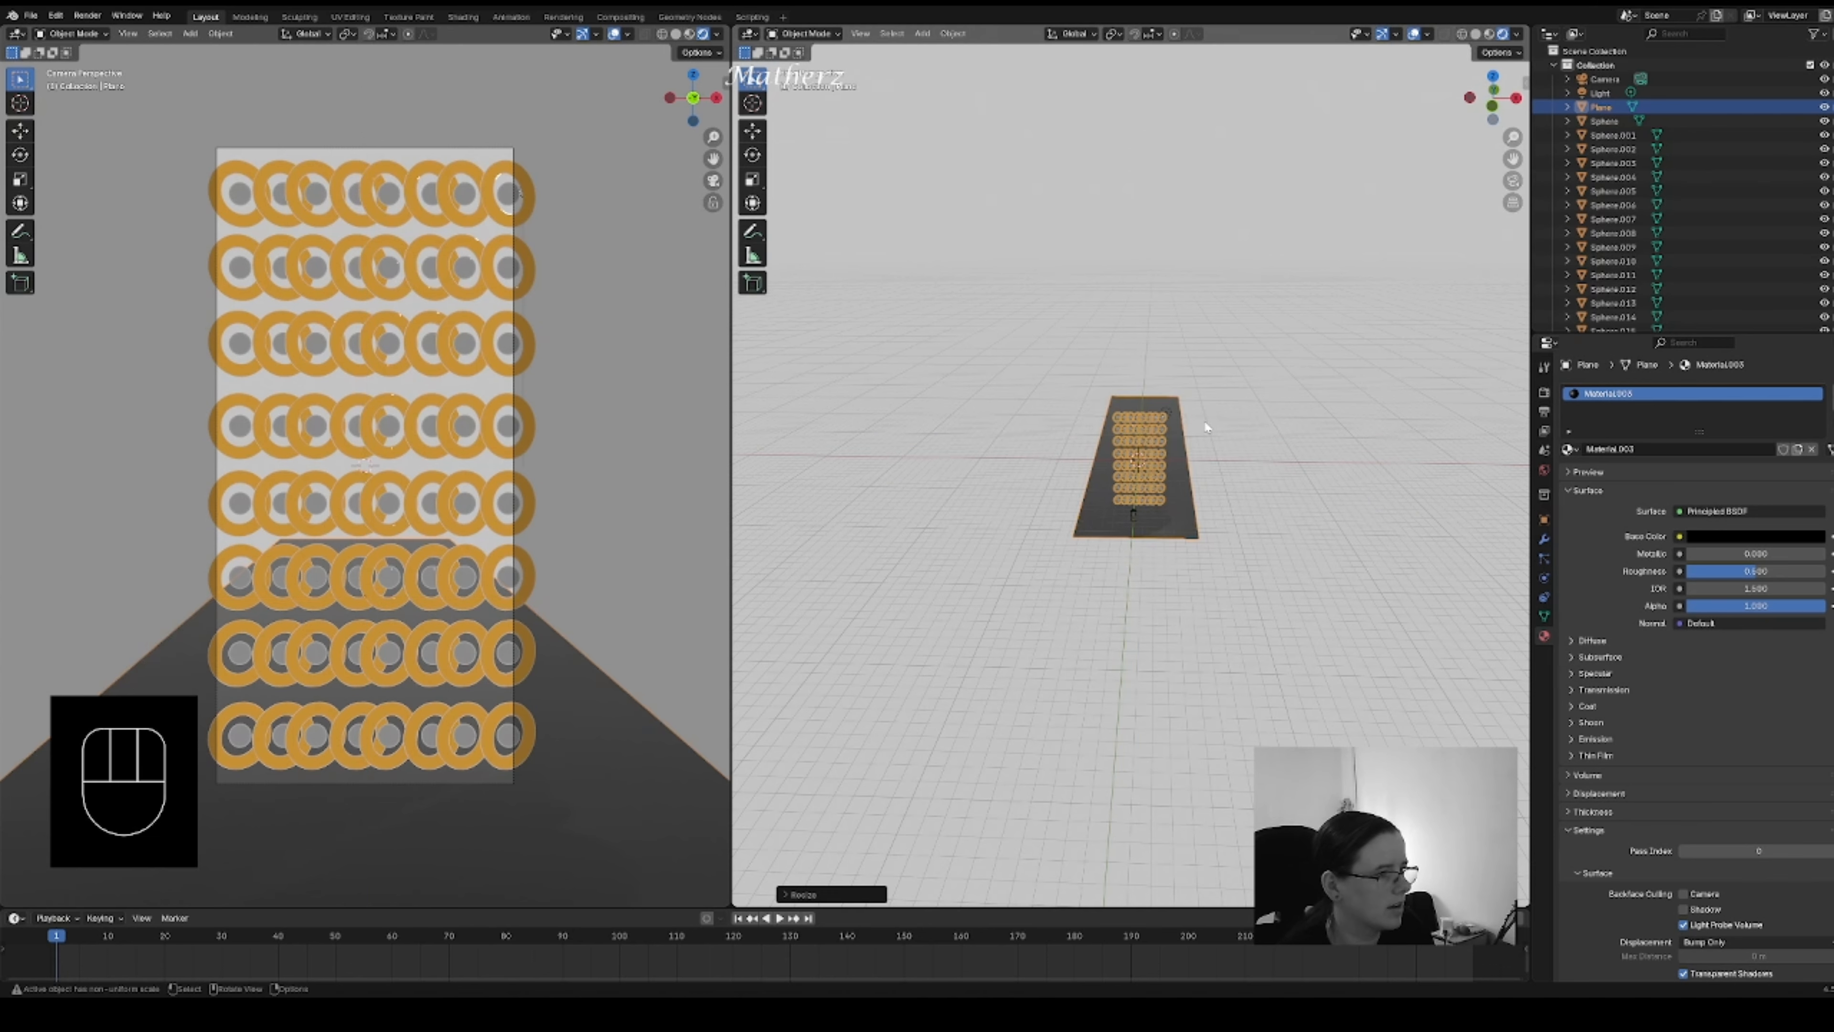
- Lengthen the black plane along the Y axis and move it along Y so it reaches past the camera
key("s")
middle_click_drag(1141, 524, 1177, 556)
left_click(1169, 588)
key("g")
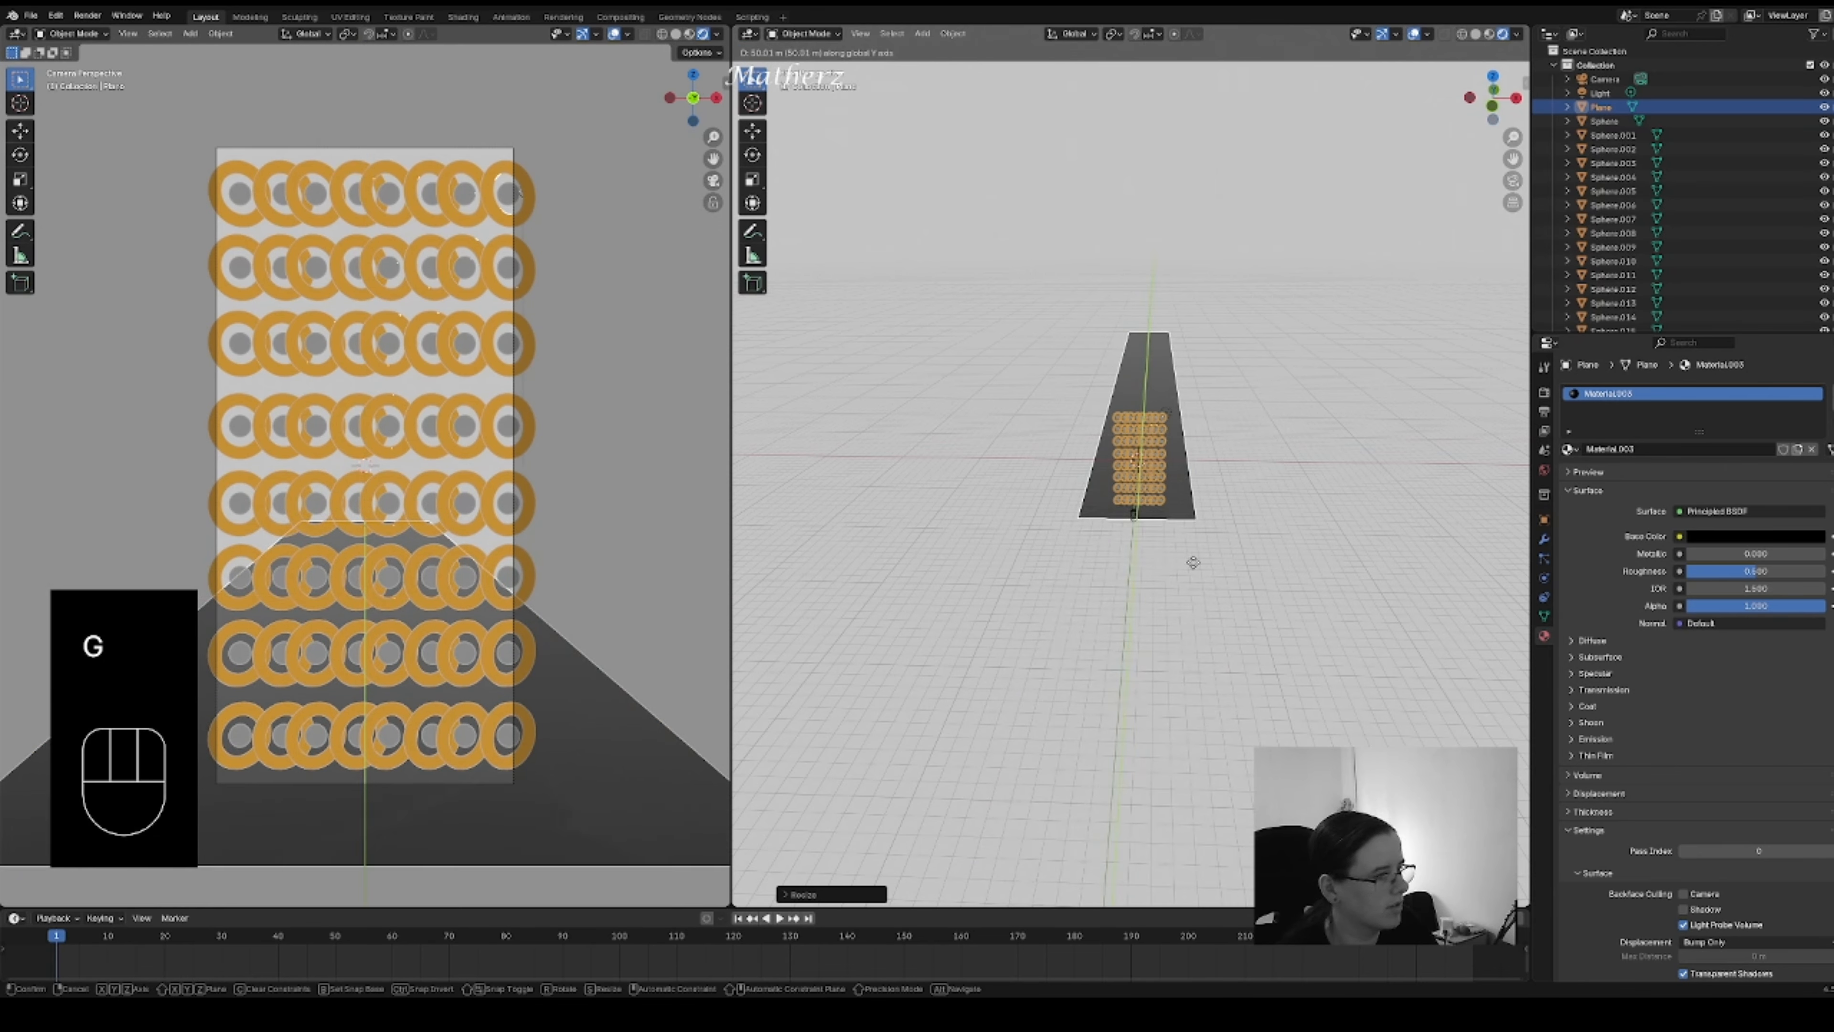
left_click(1202, 572)
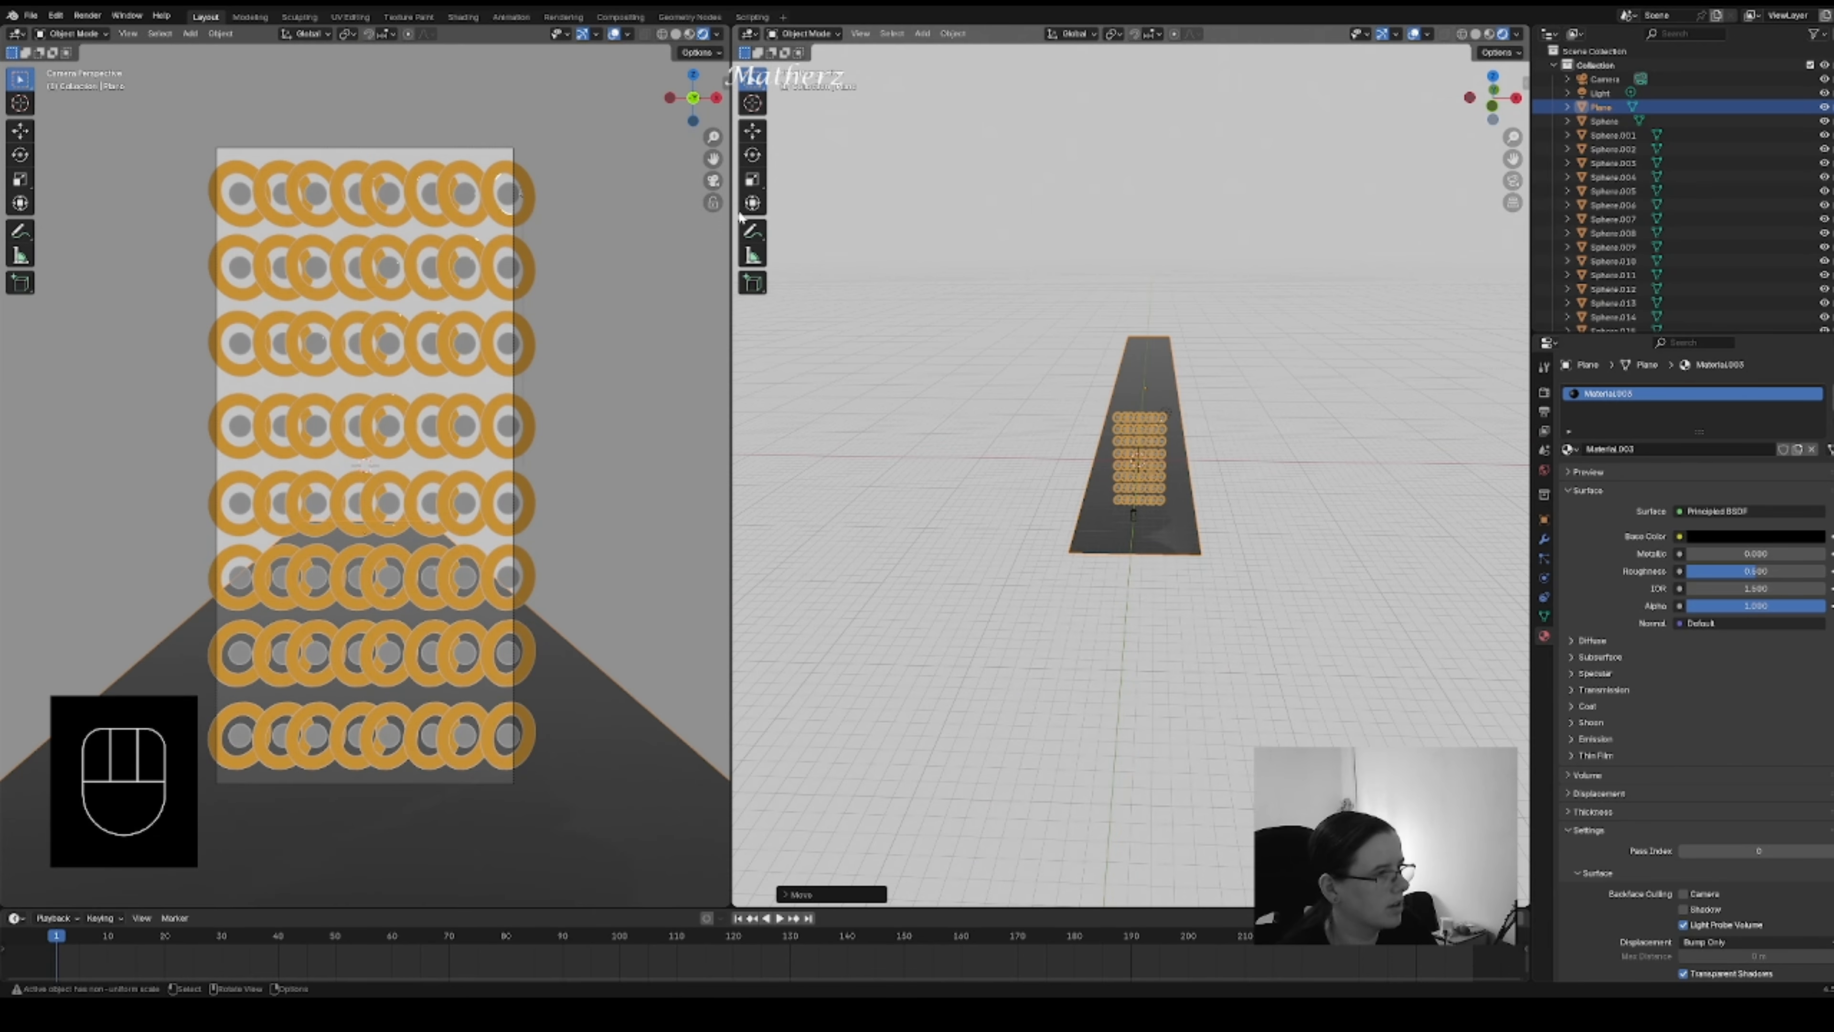
- Move the camera back along its local Z axis and lower it so the frame includes more floor beneath the ring grid
left_click(496, 150)
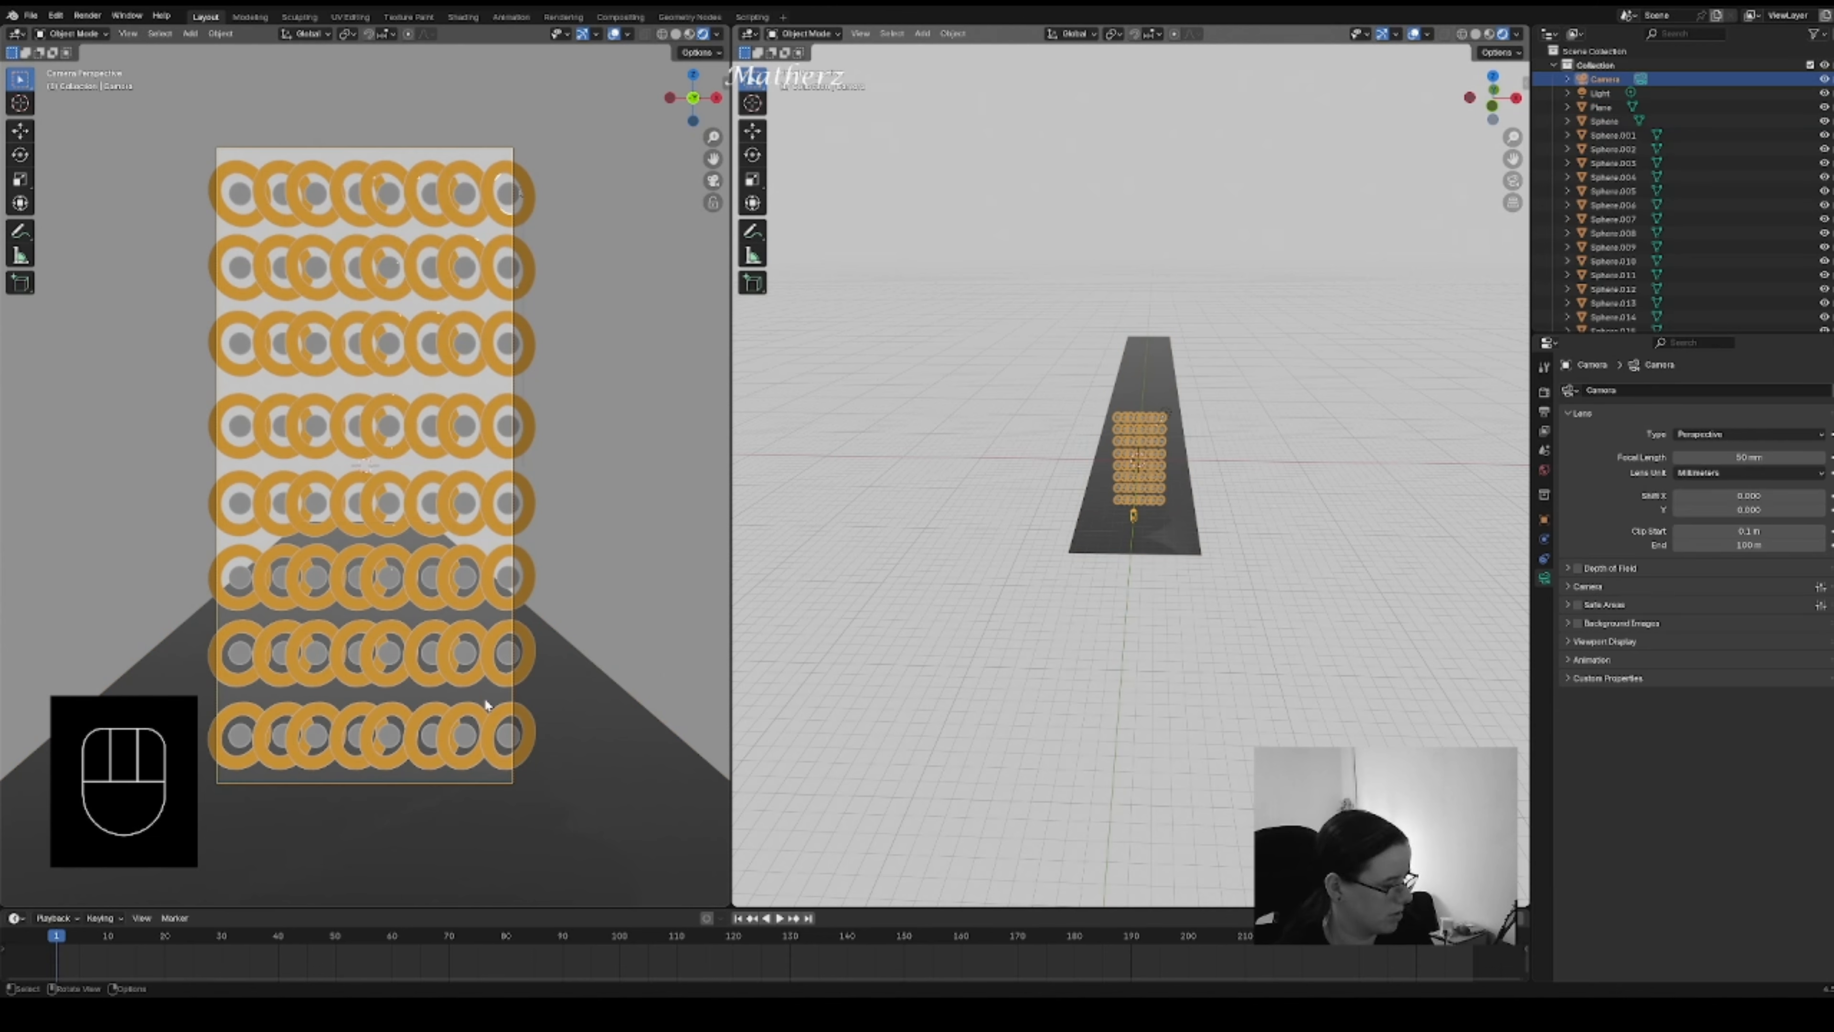
key("g")
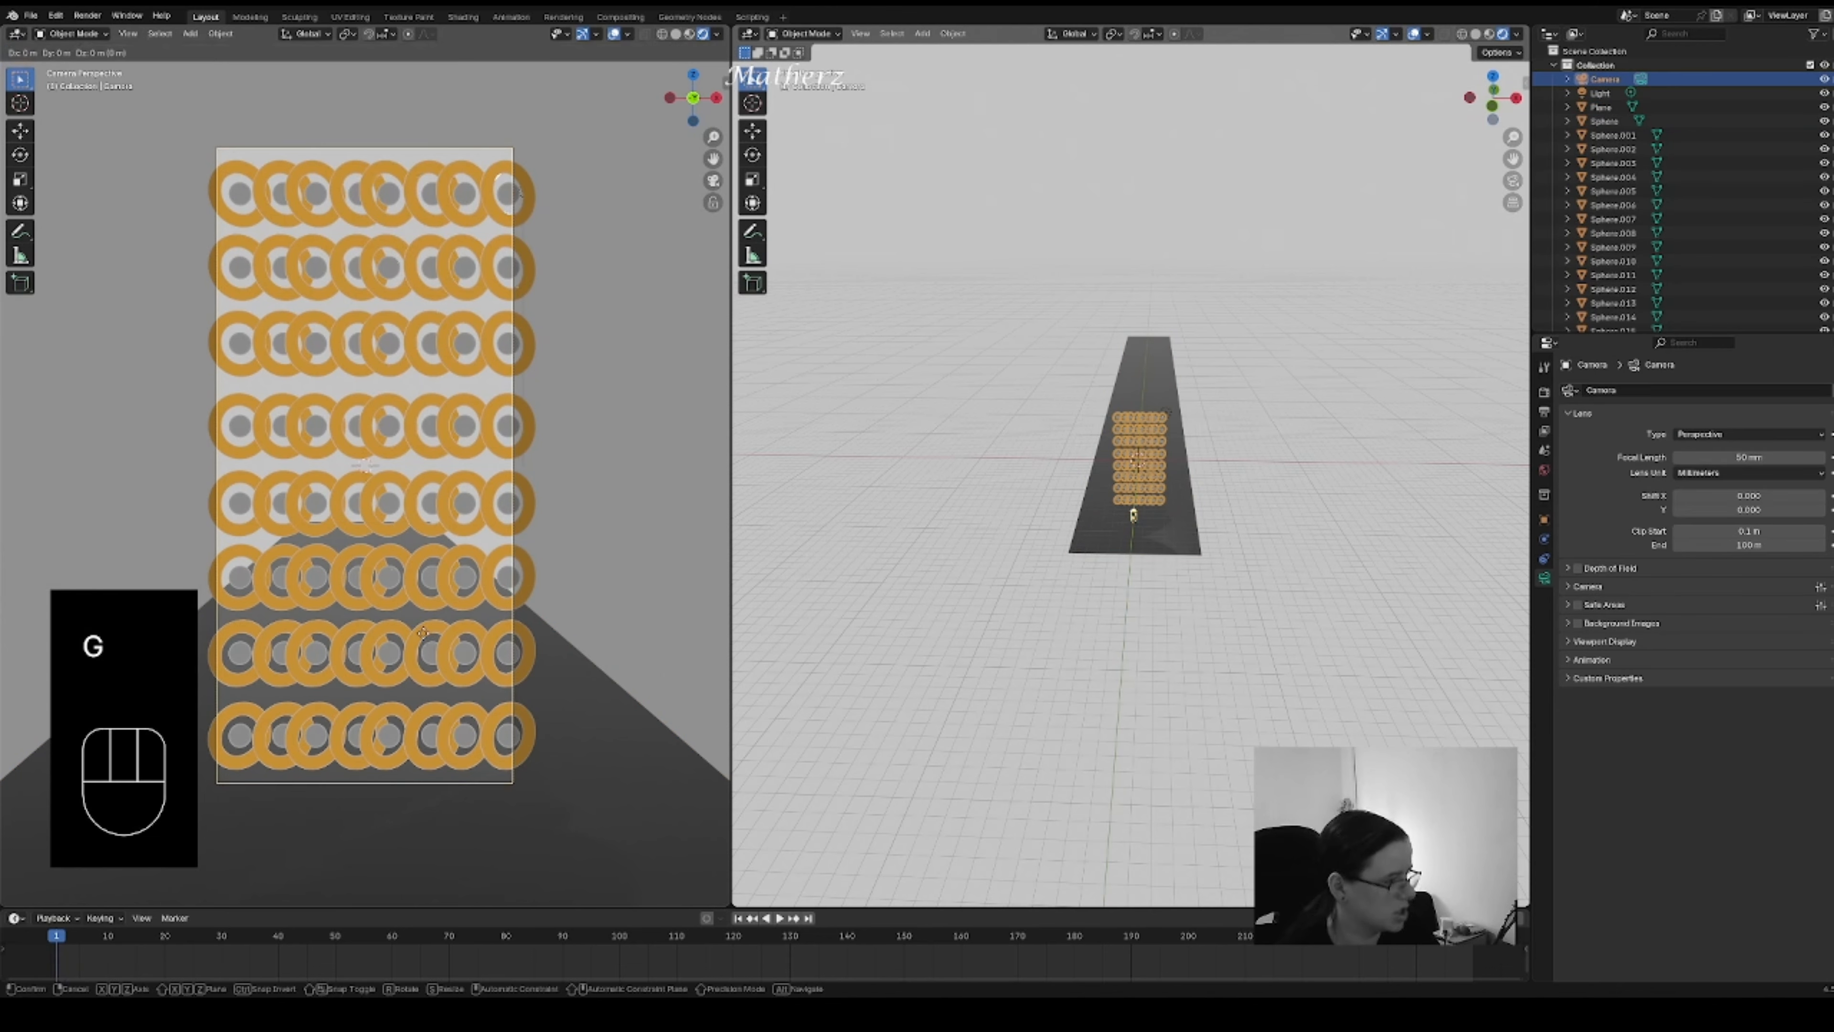
middle_click_drag(453, 654, 409, 785)
left_click(409, 785)
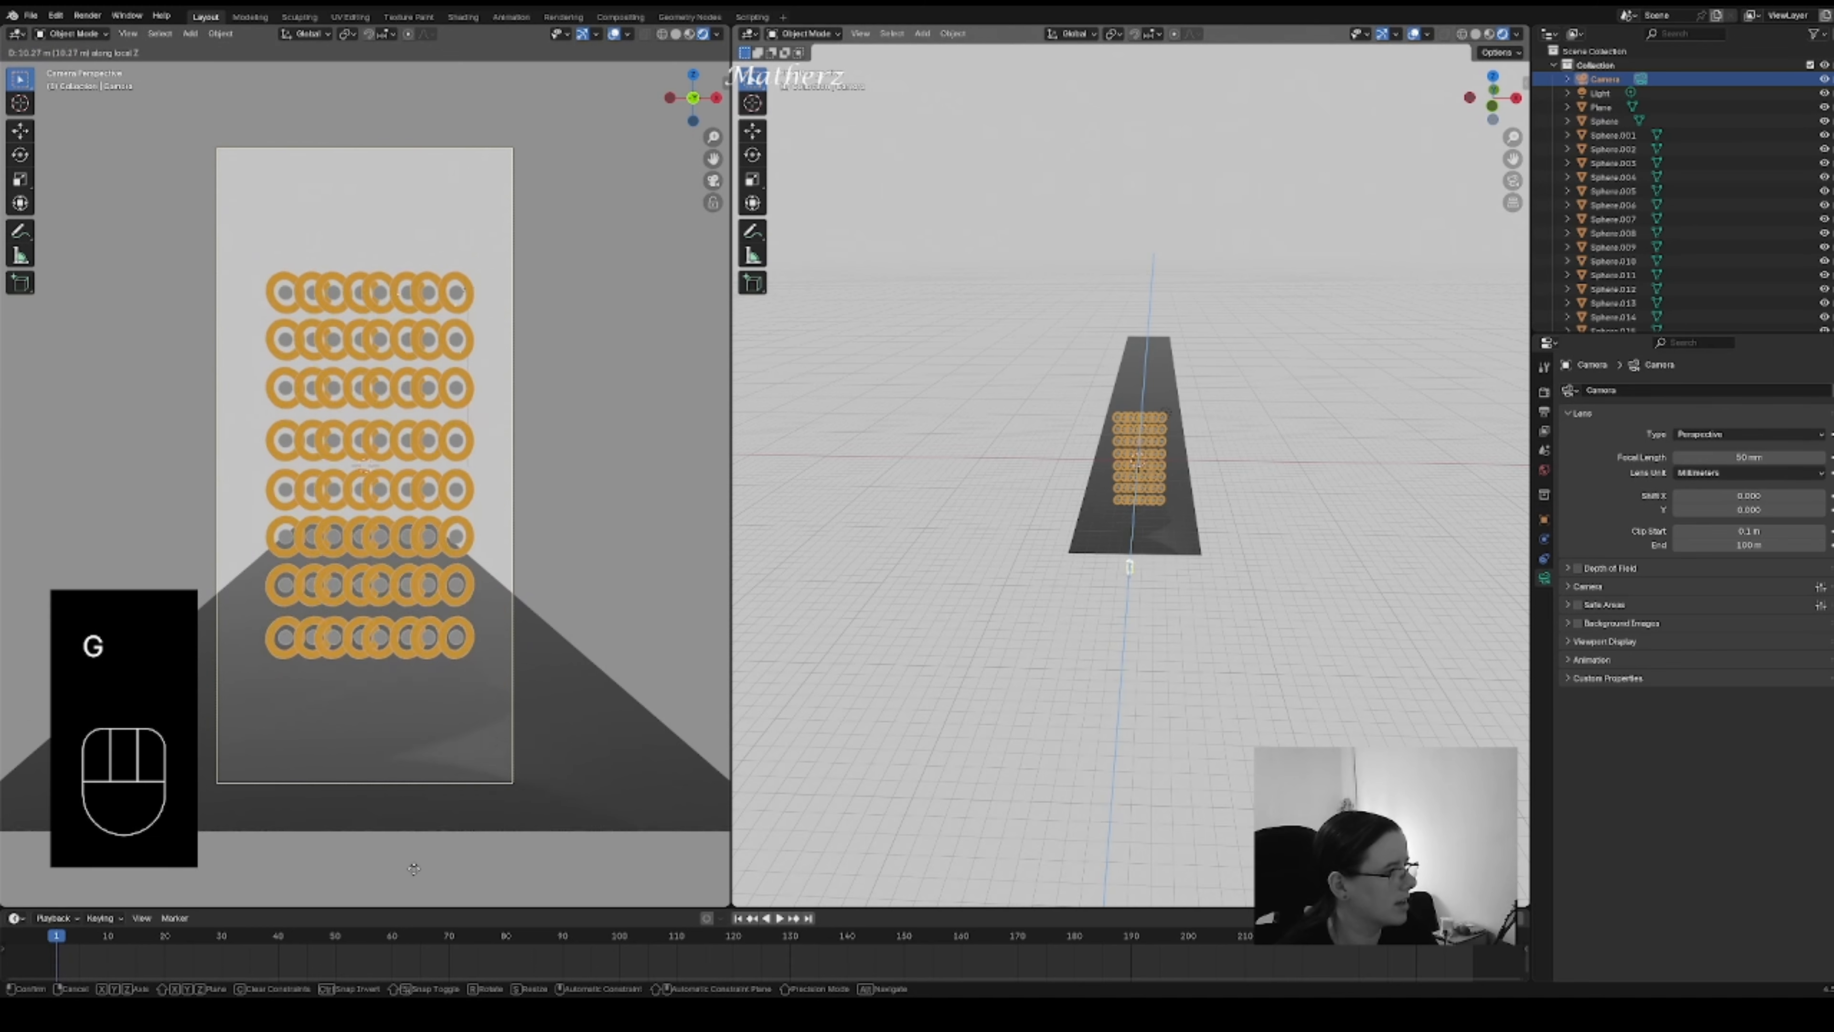
key("g")
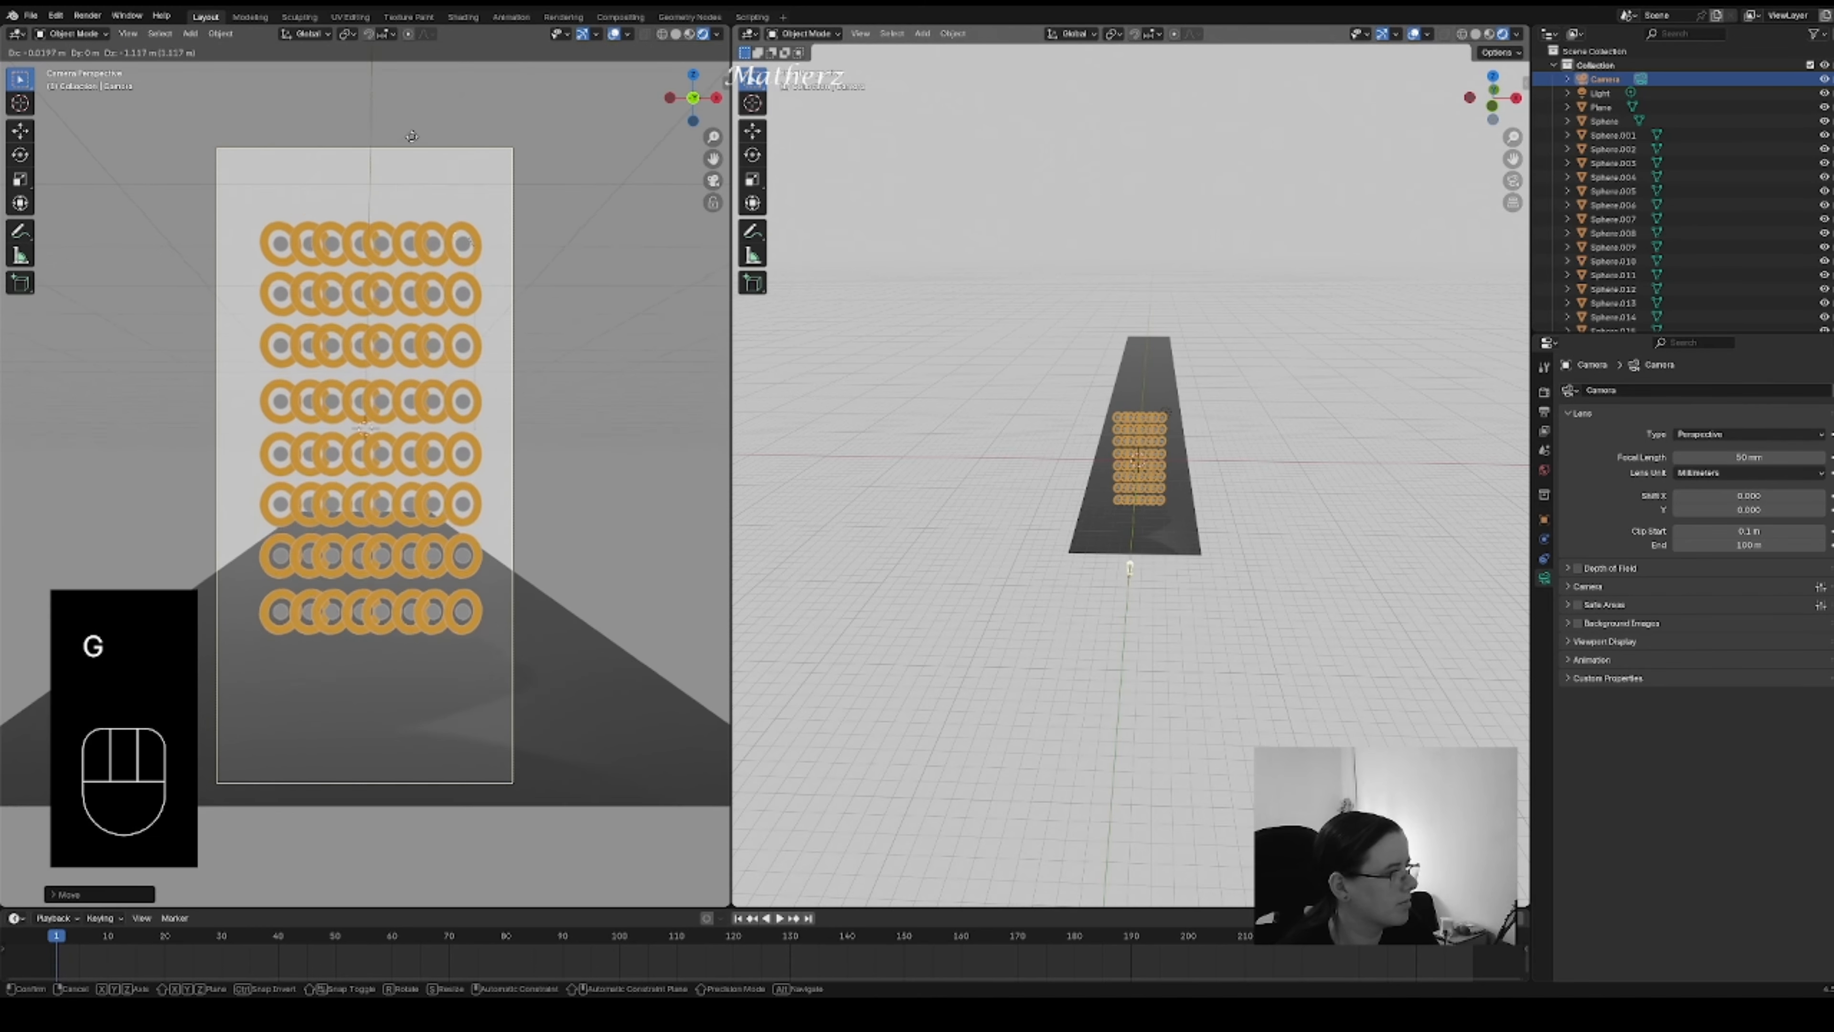
left_click(413, 160)
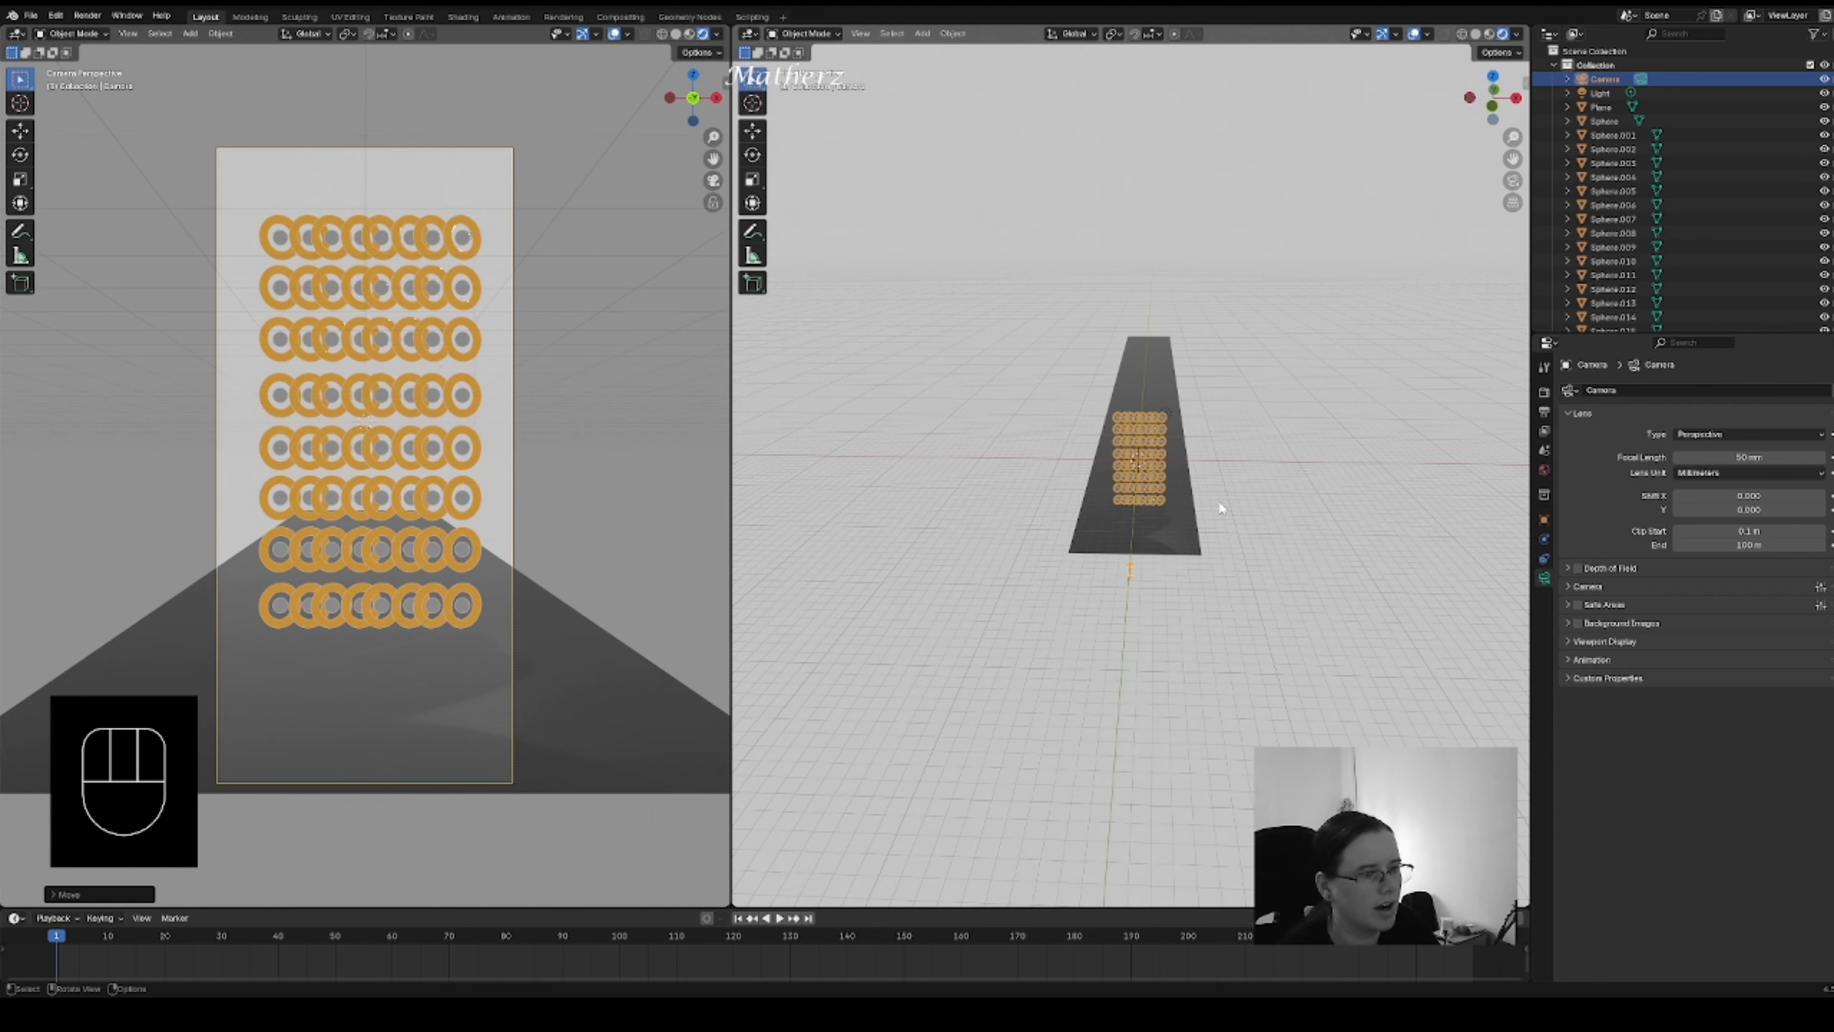
- Set the black plane's material to metallic 1.000 and roughness 0.000
left_click(1185, 551)
left_click(1543, 636)
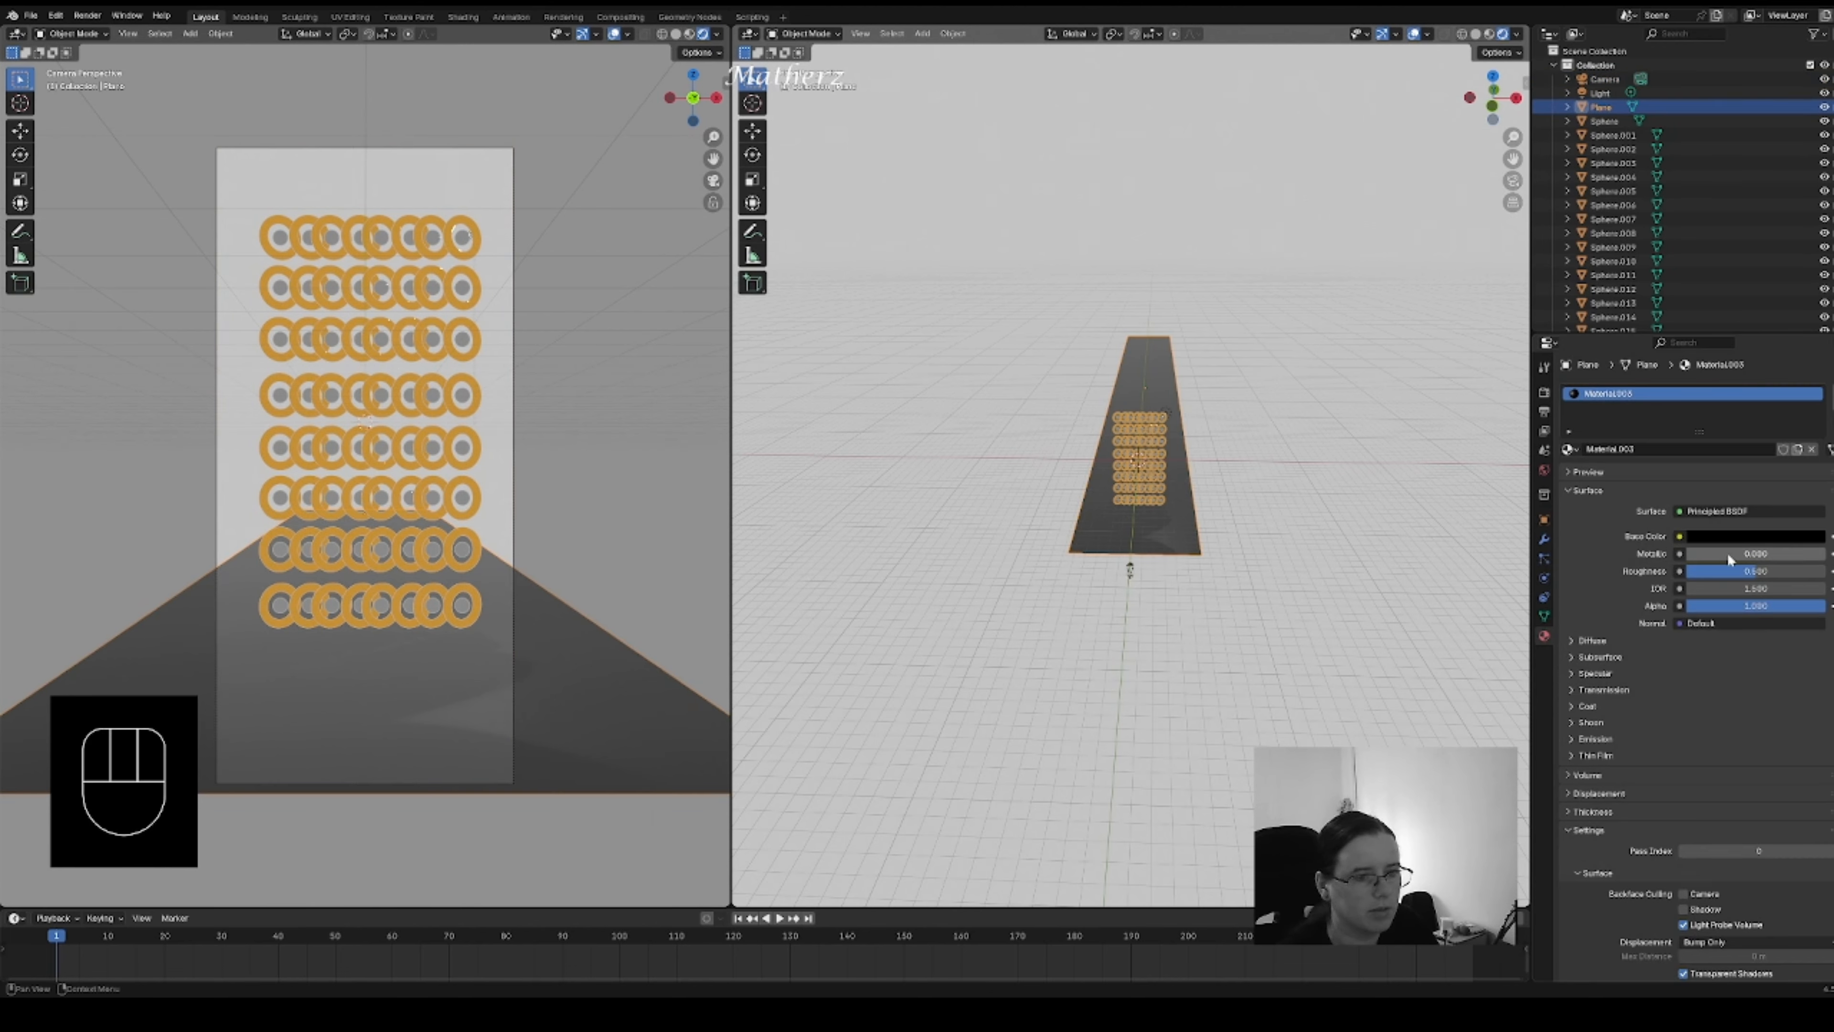
mouse_move(1711, 554)
left_mouse_down()
mouse_move(1820, 554)
mouse_move(1690, 576)
left_mouse_up()
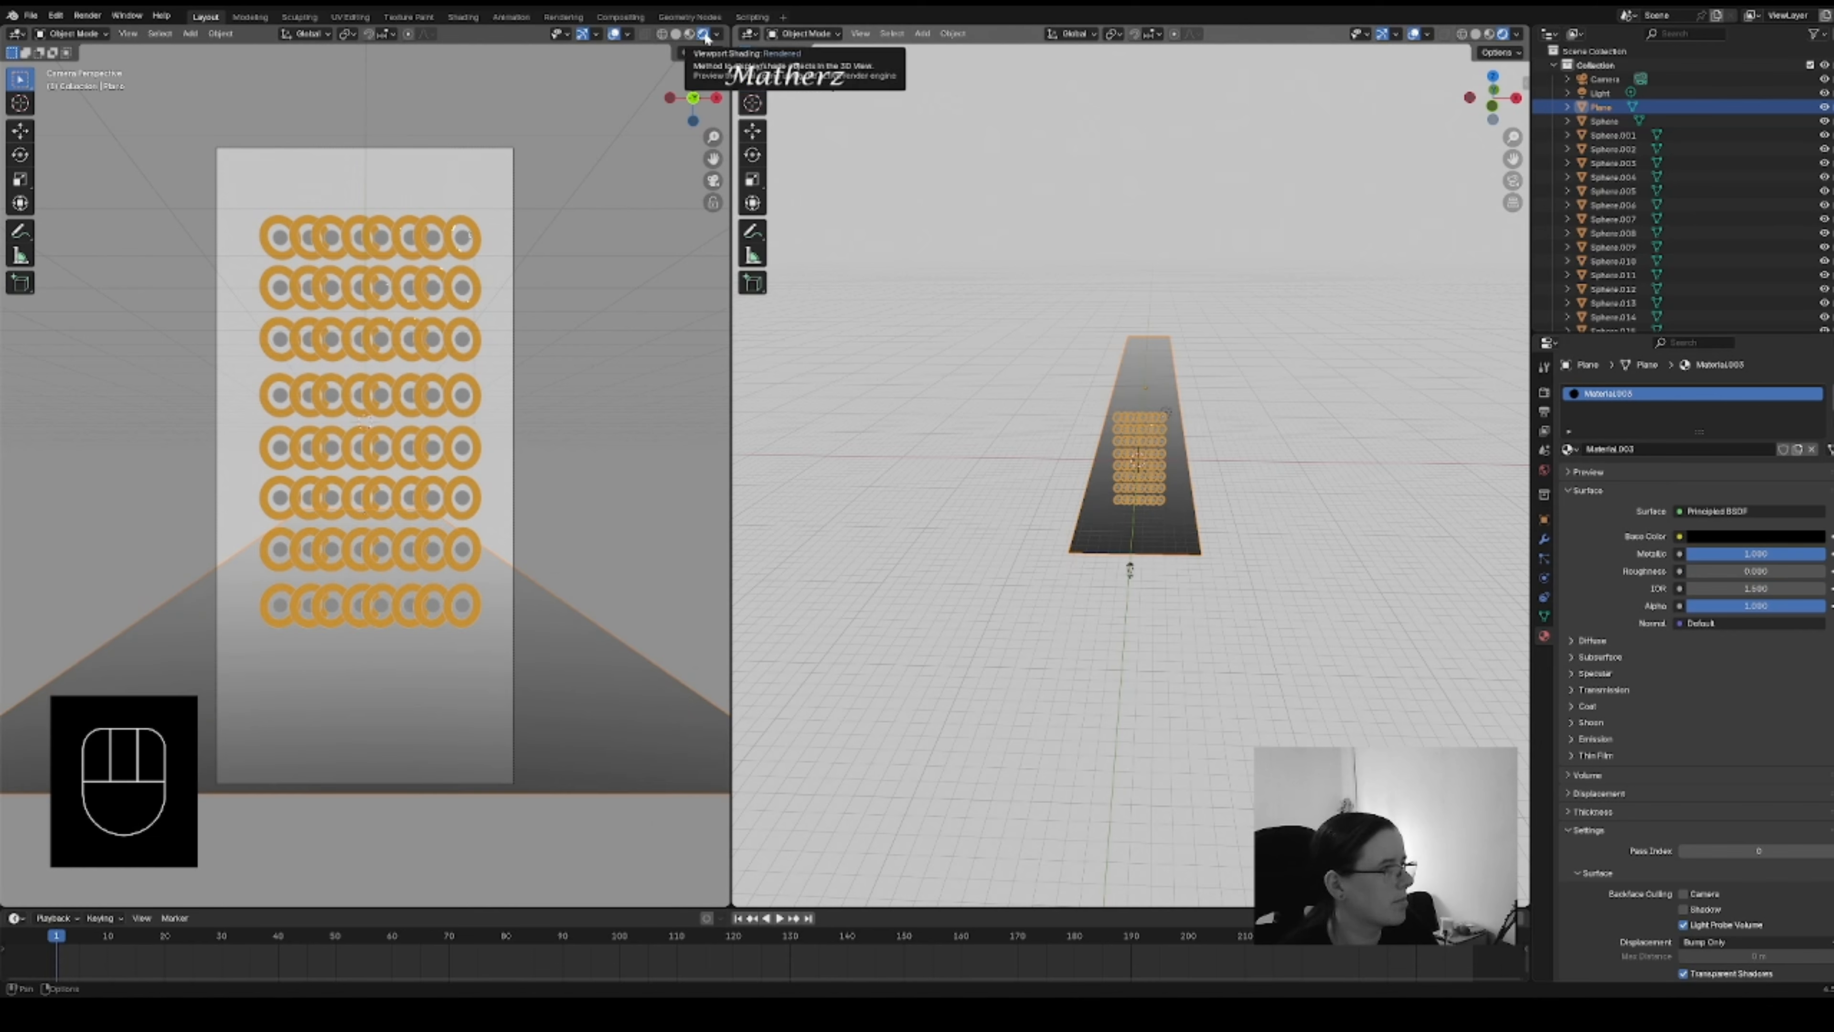
- Lower the metallic value and raise the roughness of the orange ring material, setting both to about 0.6
left_click(570, 360)
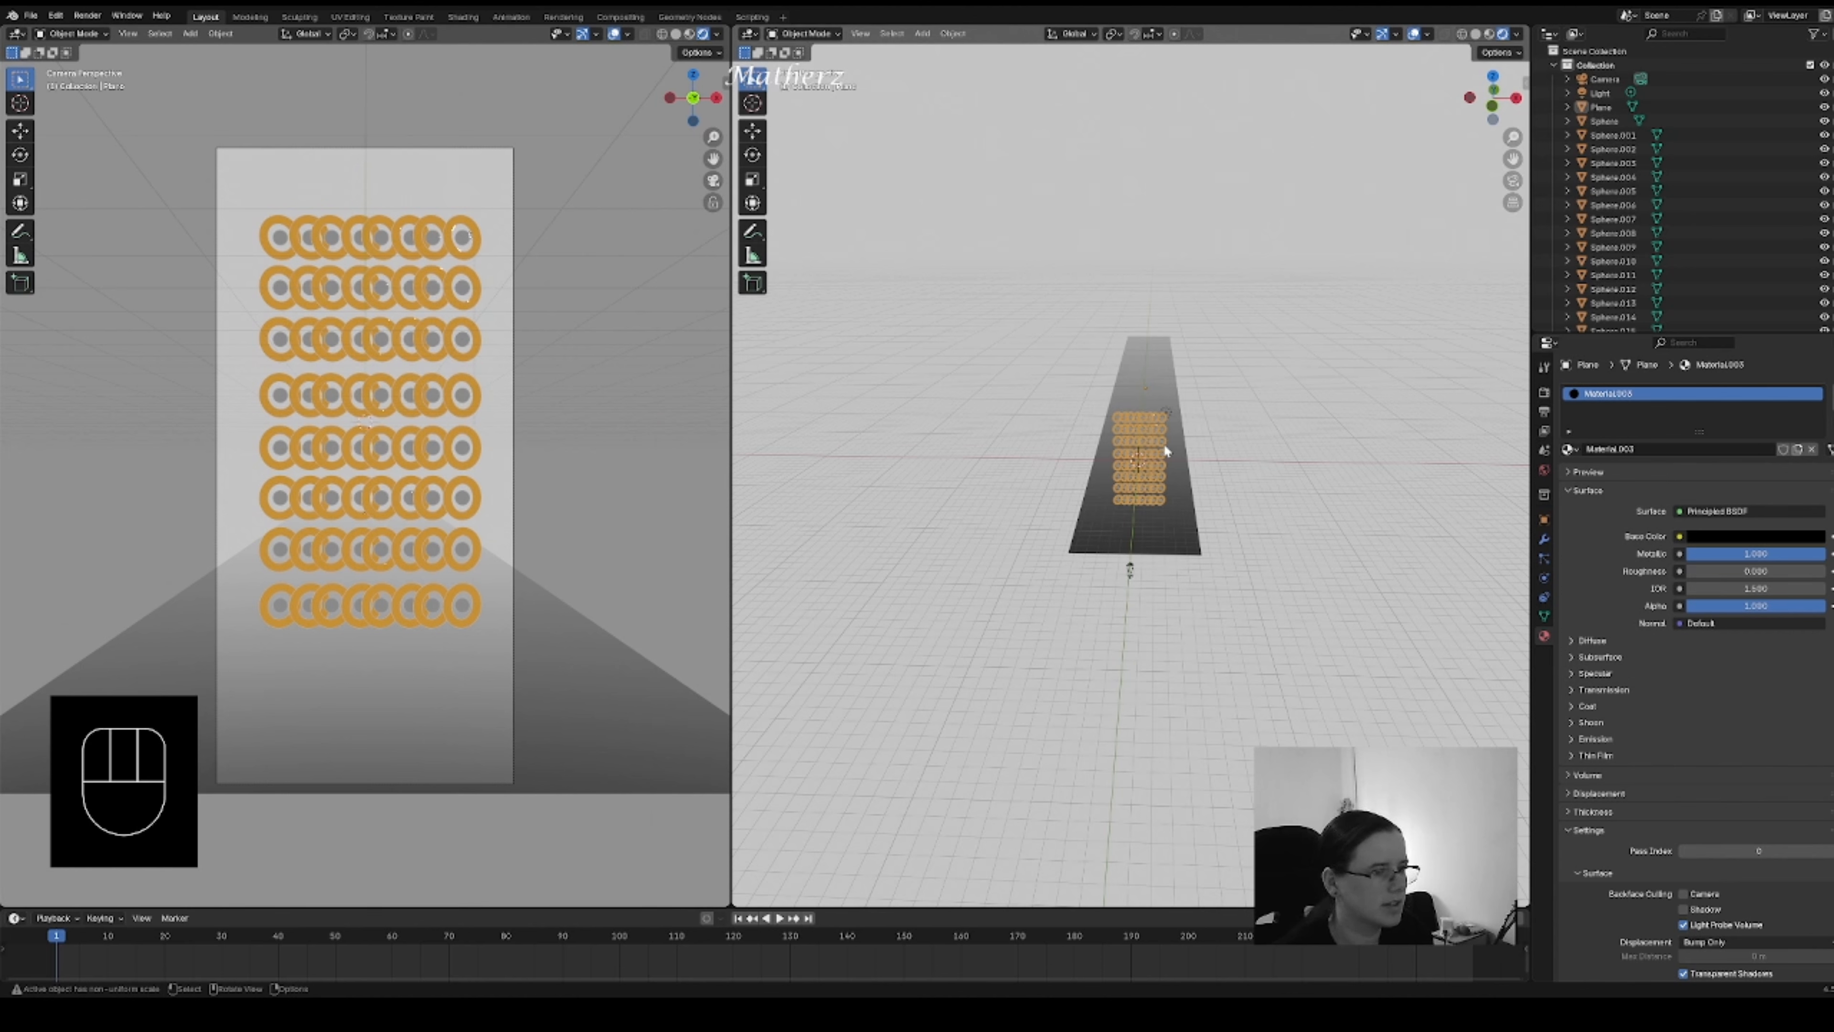
left_click(1159, 419)
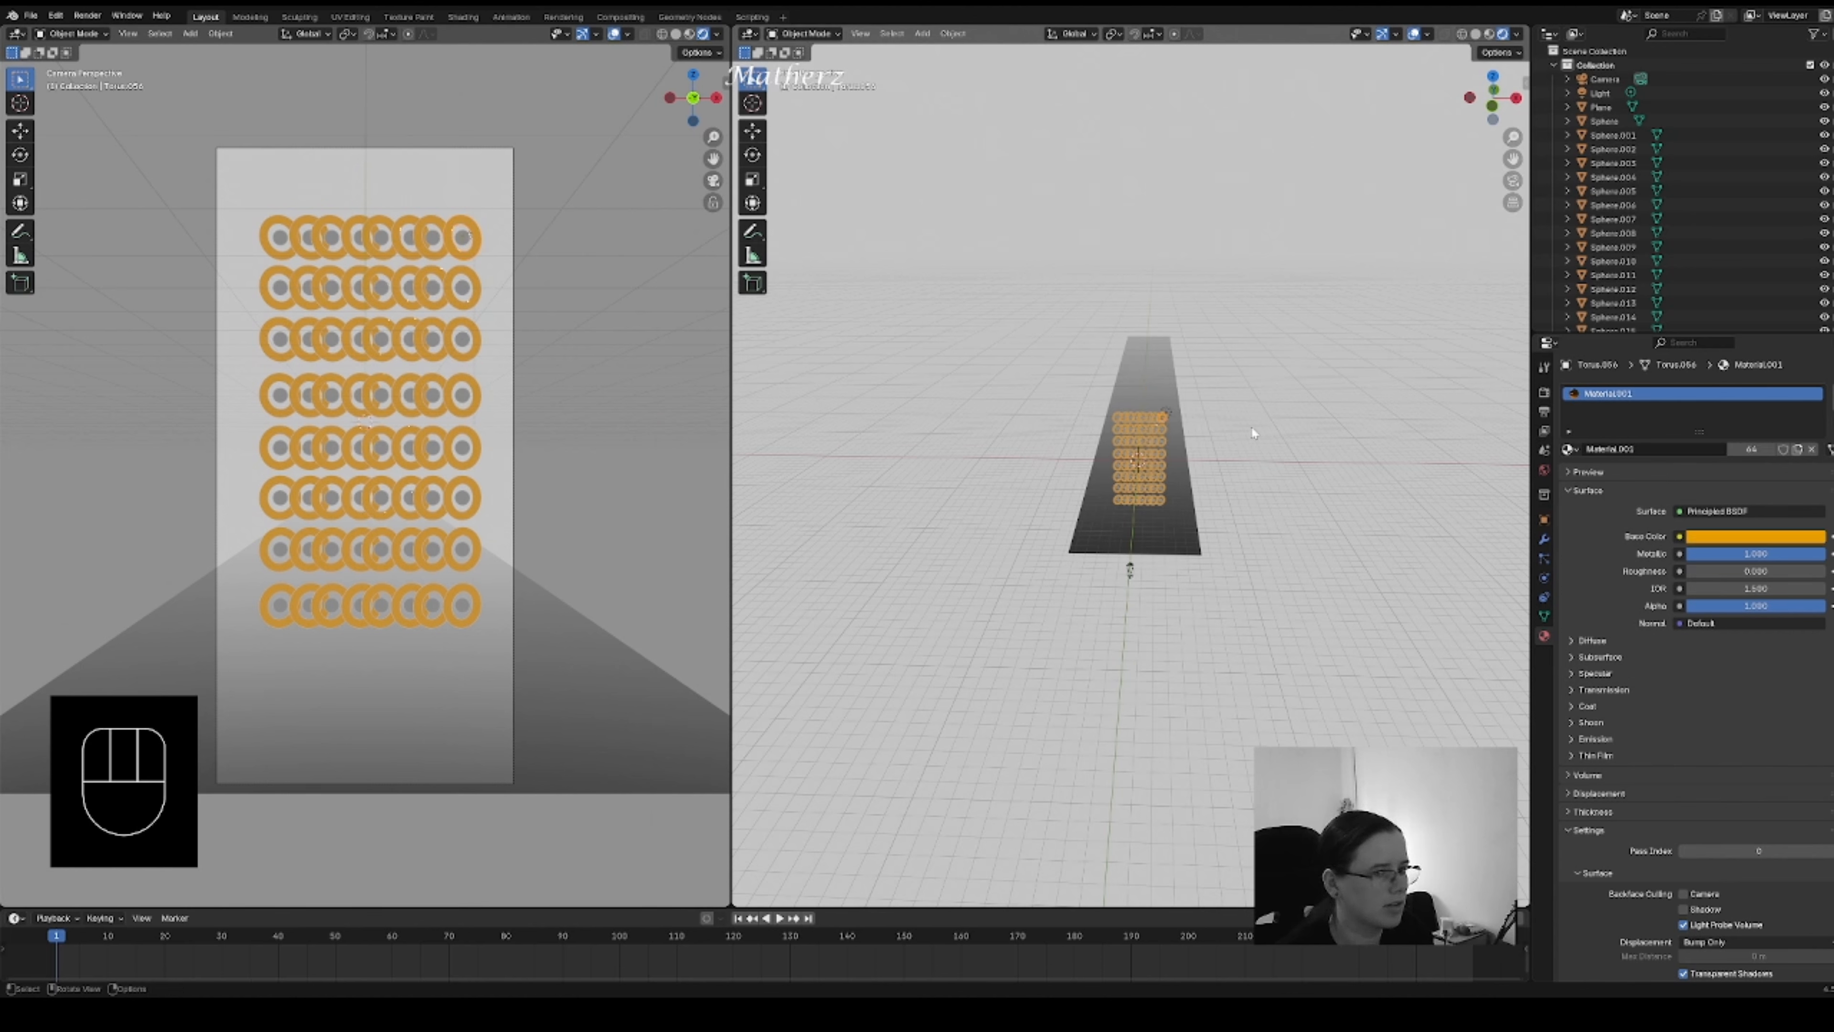
left_click_drag(1816, 561, 1755, 571)
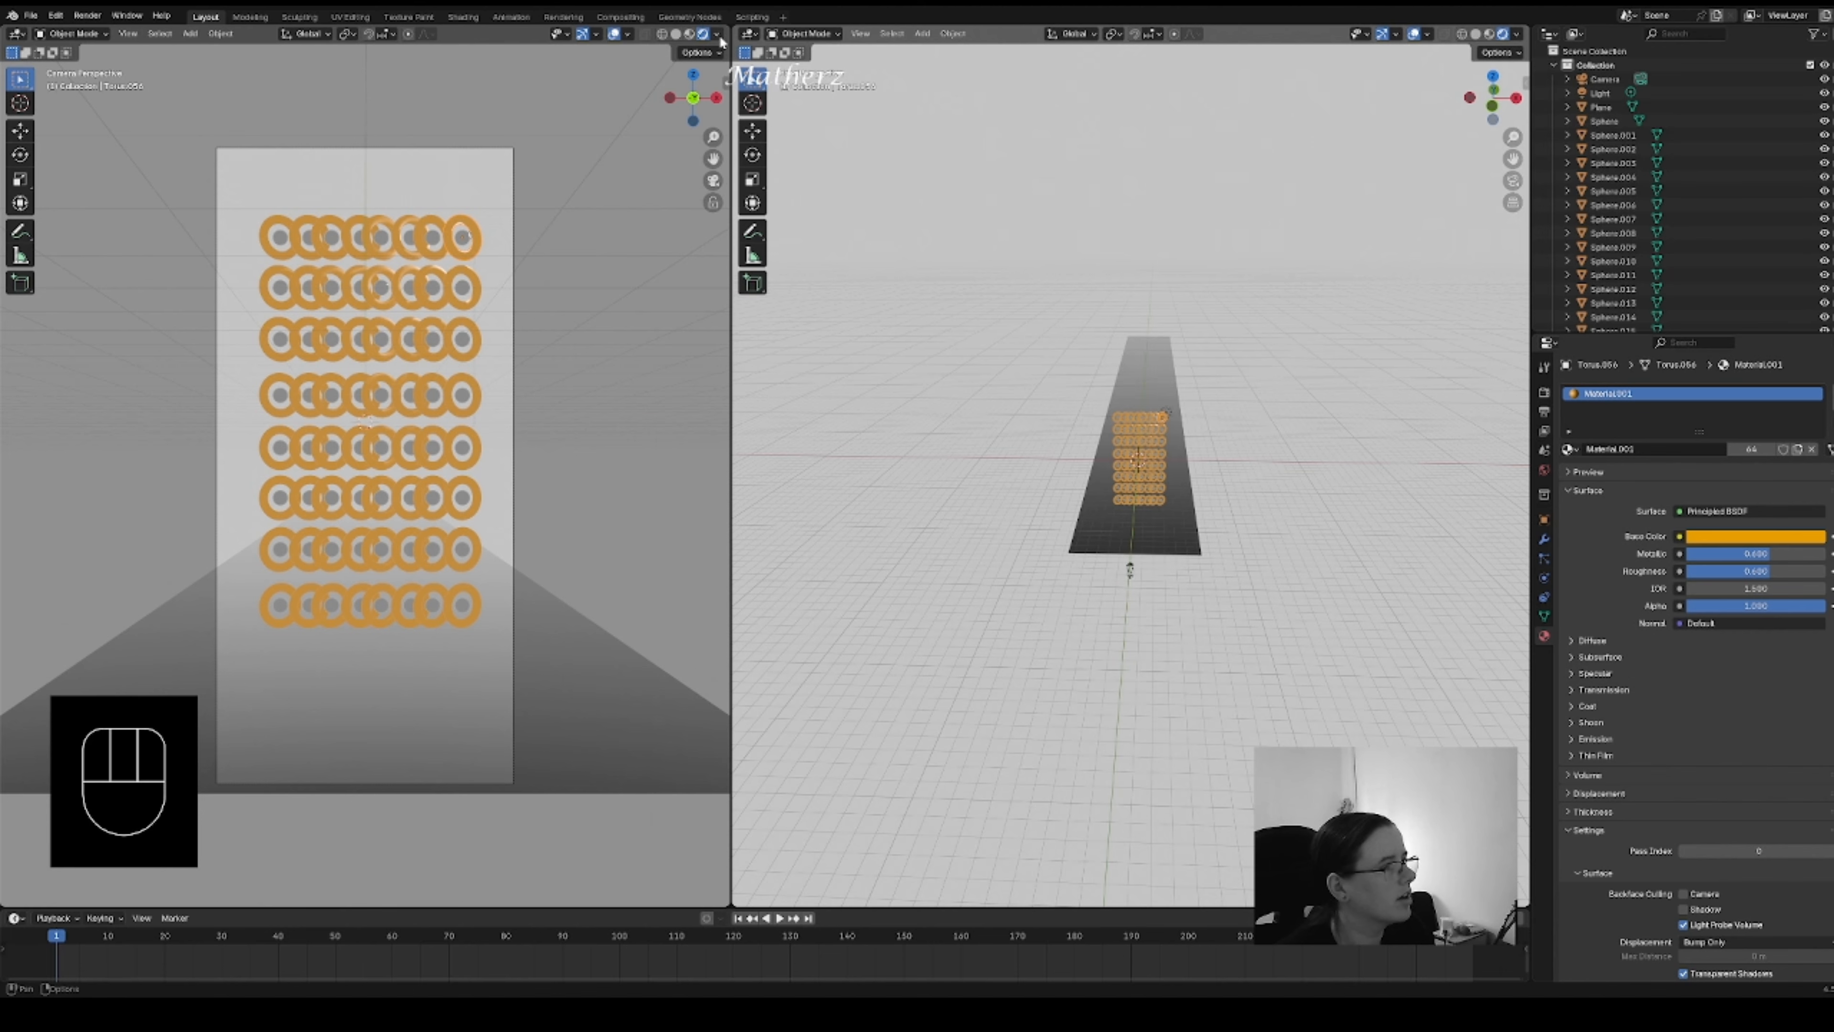
- Switch the scene's render engine to Cycles
left_click(1543, 393)
left_click(1732, 388)
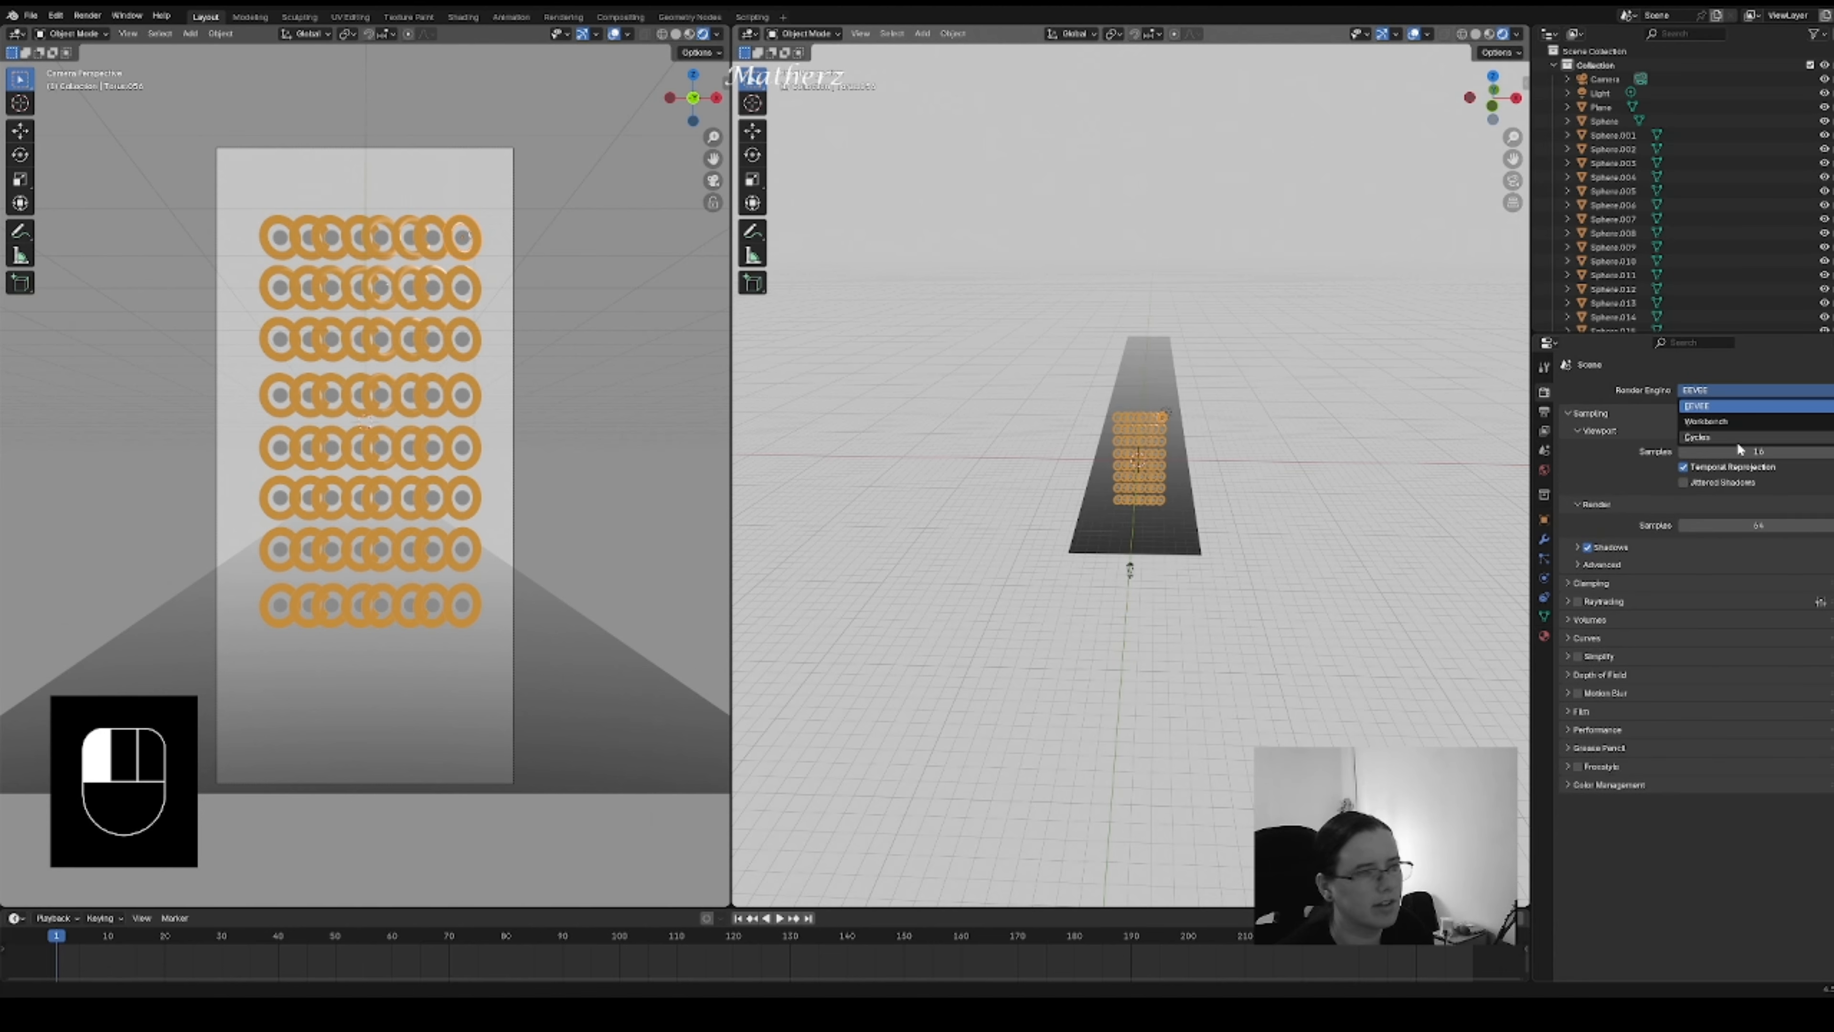
left_click(1737, 440)
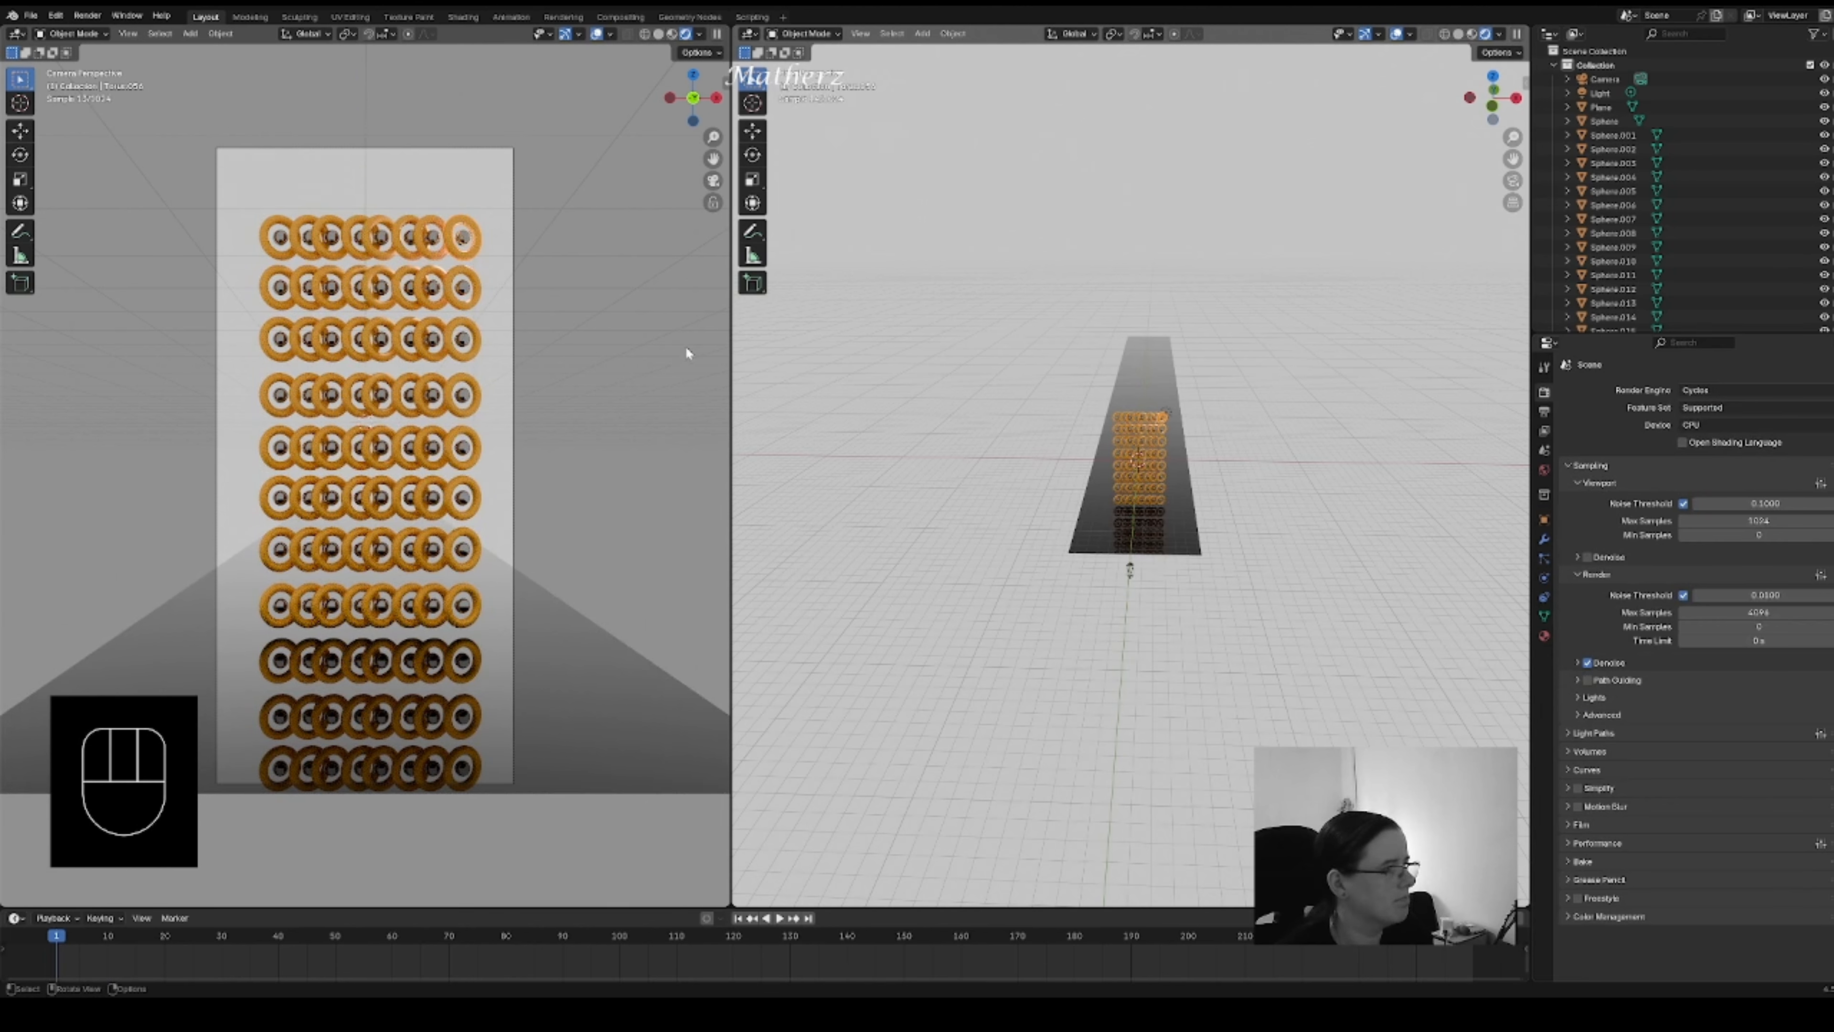
- Move the camera closer along its local Z axis and adjust its height to frame the ring grid and its floor reflection tightly
left_click(470, 155)
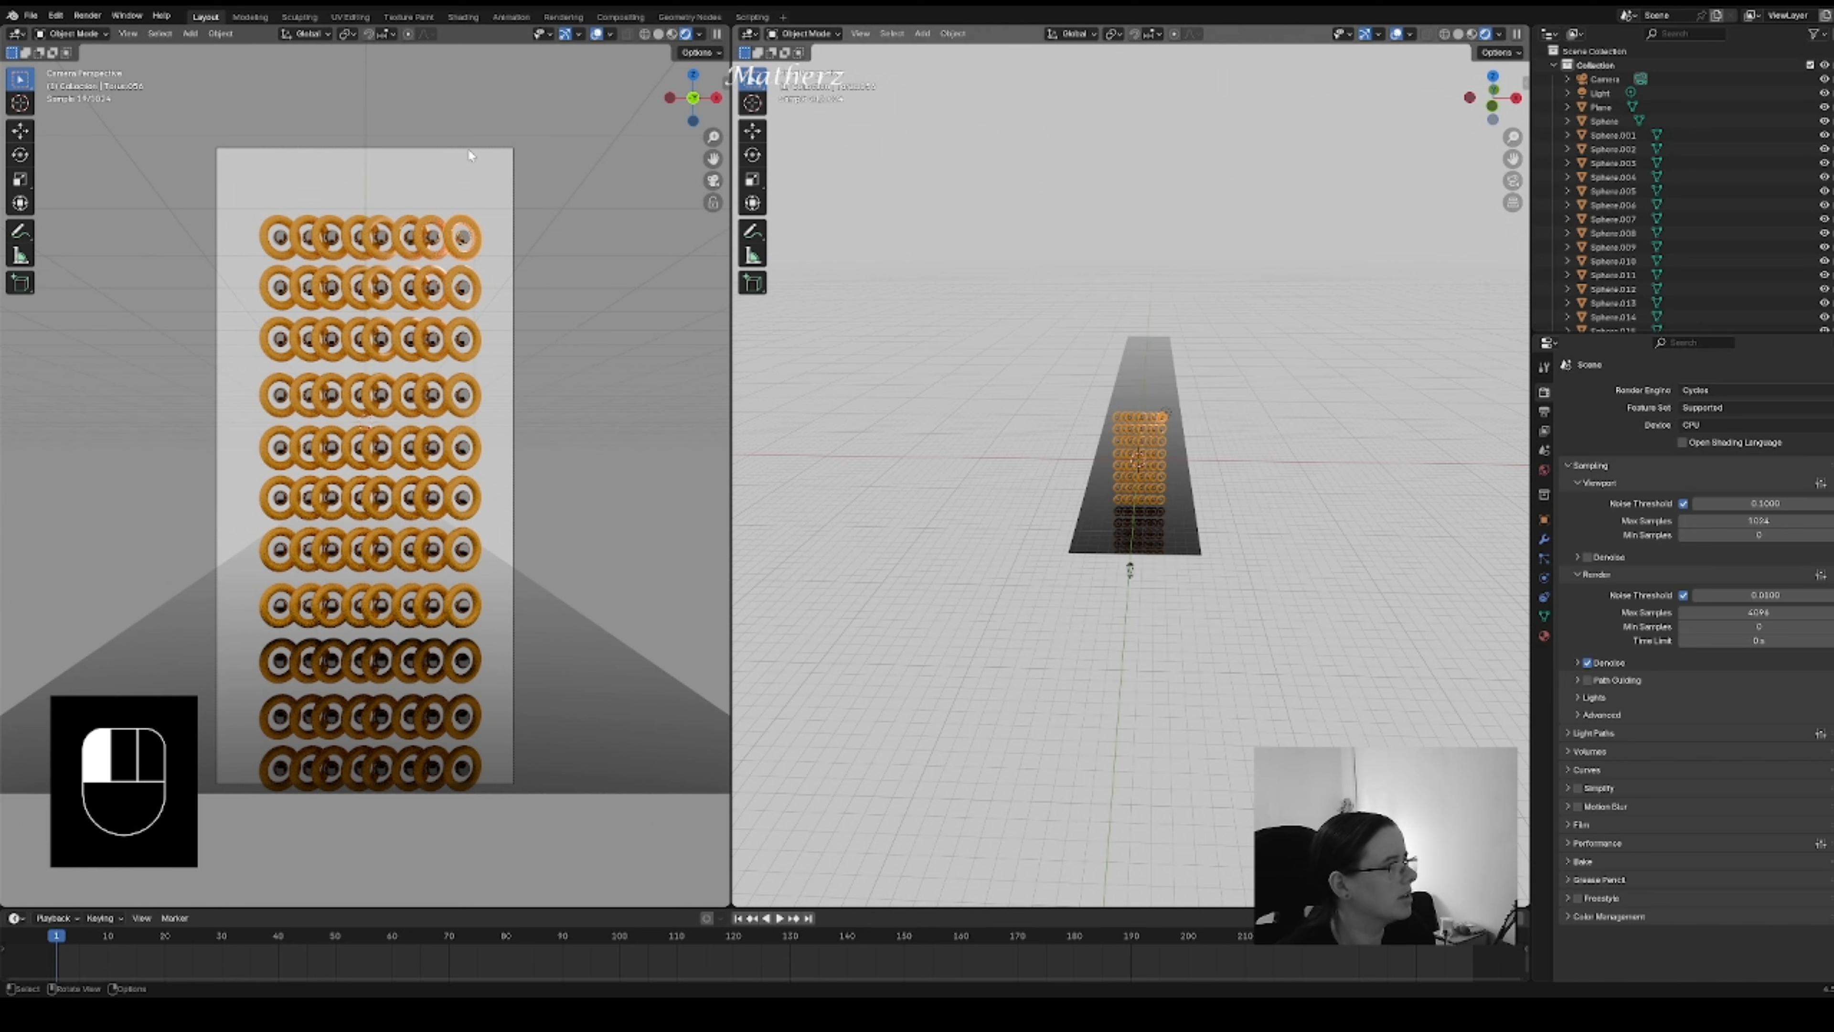
left_click(466, 153)
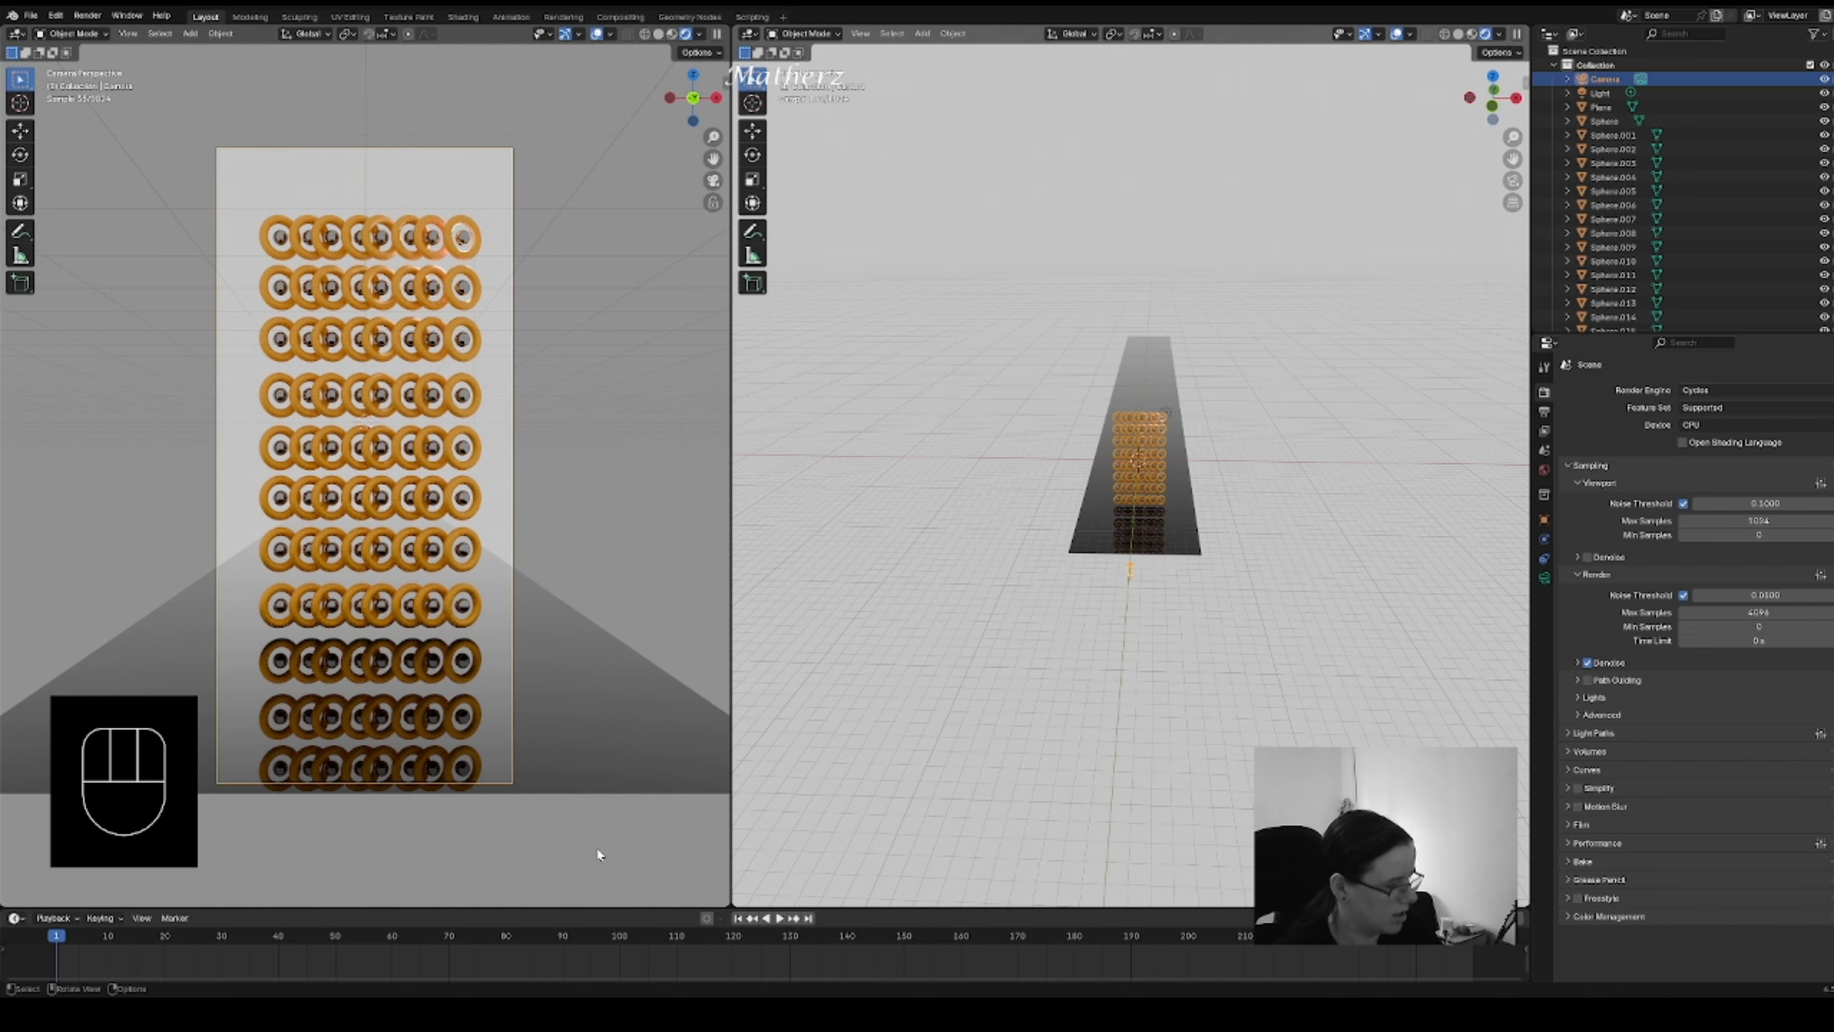
key("g")
middle_click_drag(592, 845, 545, 744)
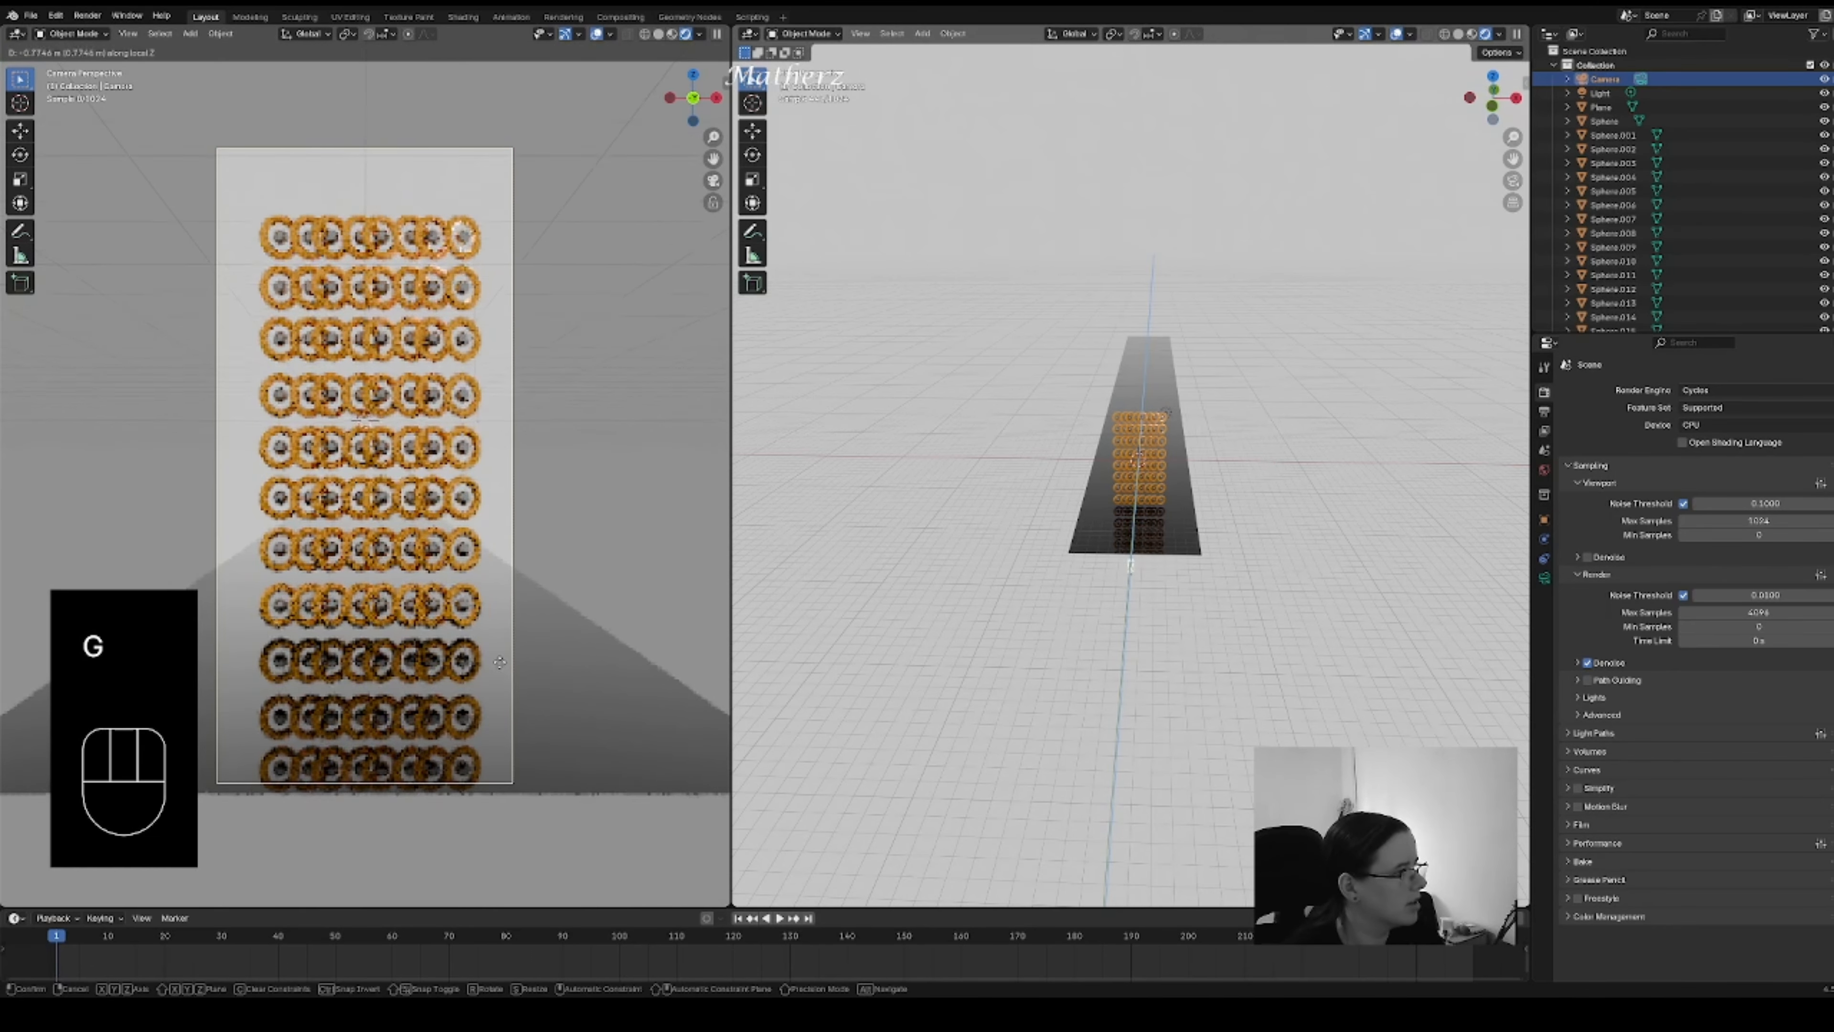
left_click(432, 555)
key("g")
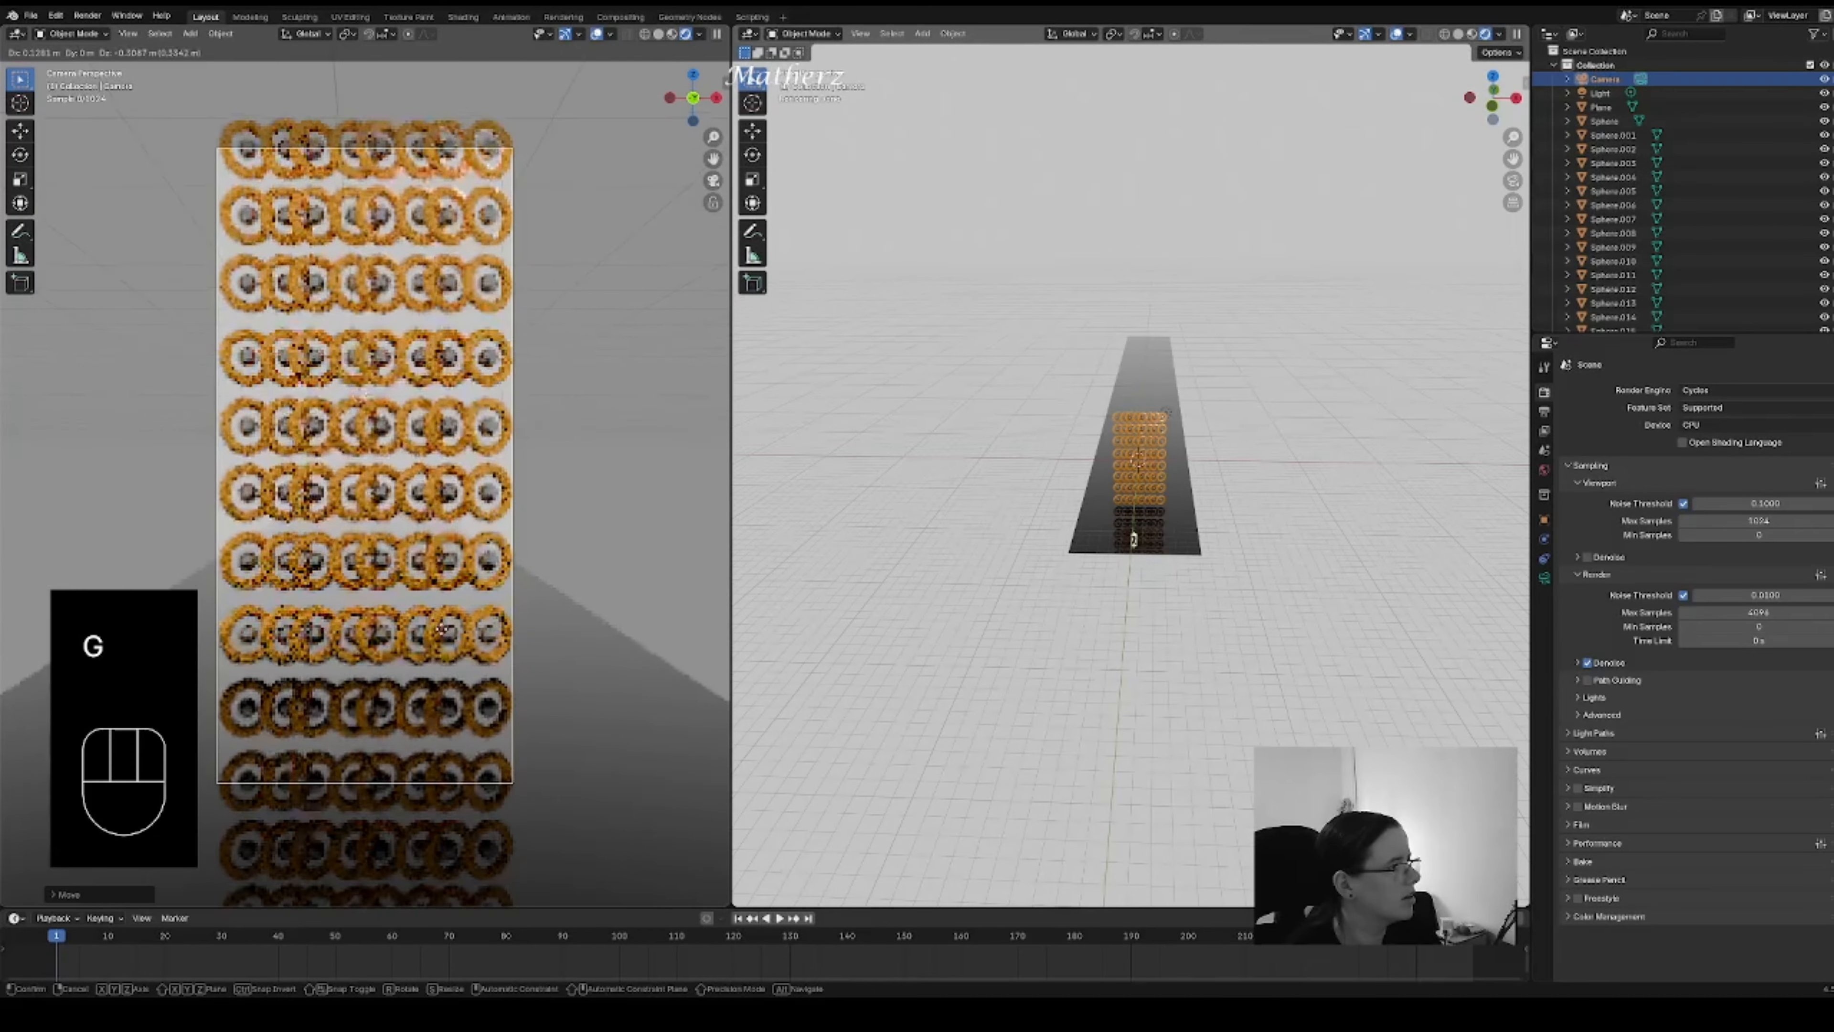
key("g")
middle_click_drag(444, 637, 450, 664)
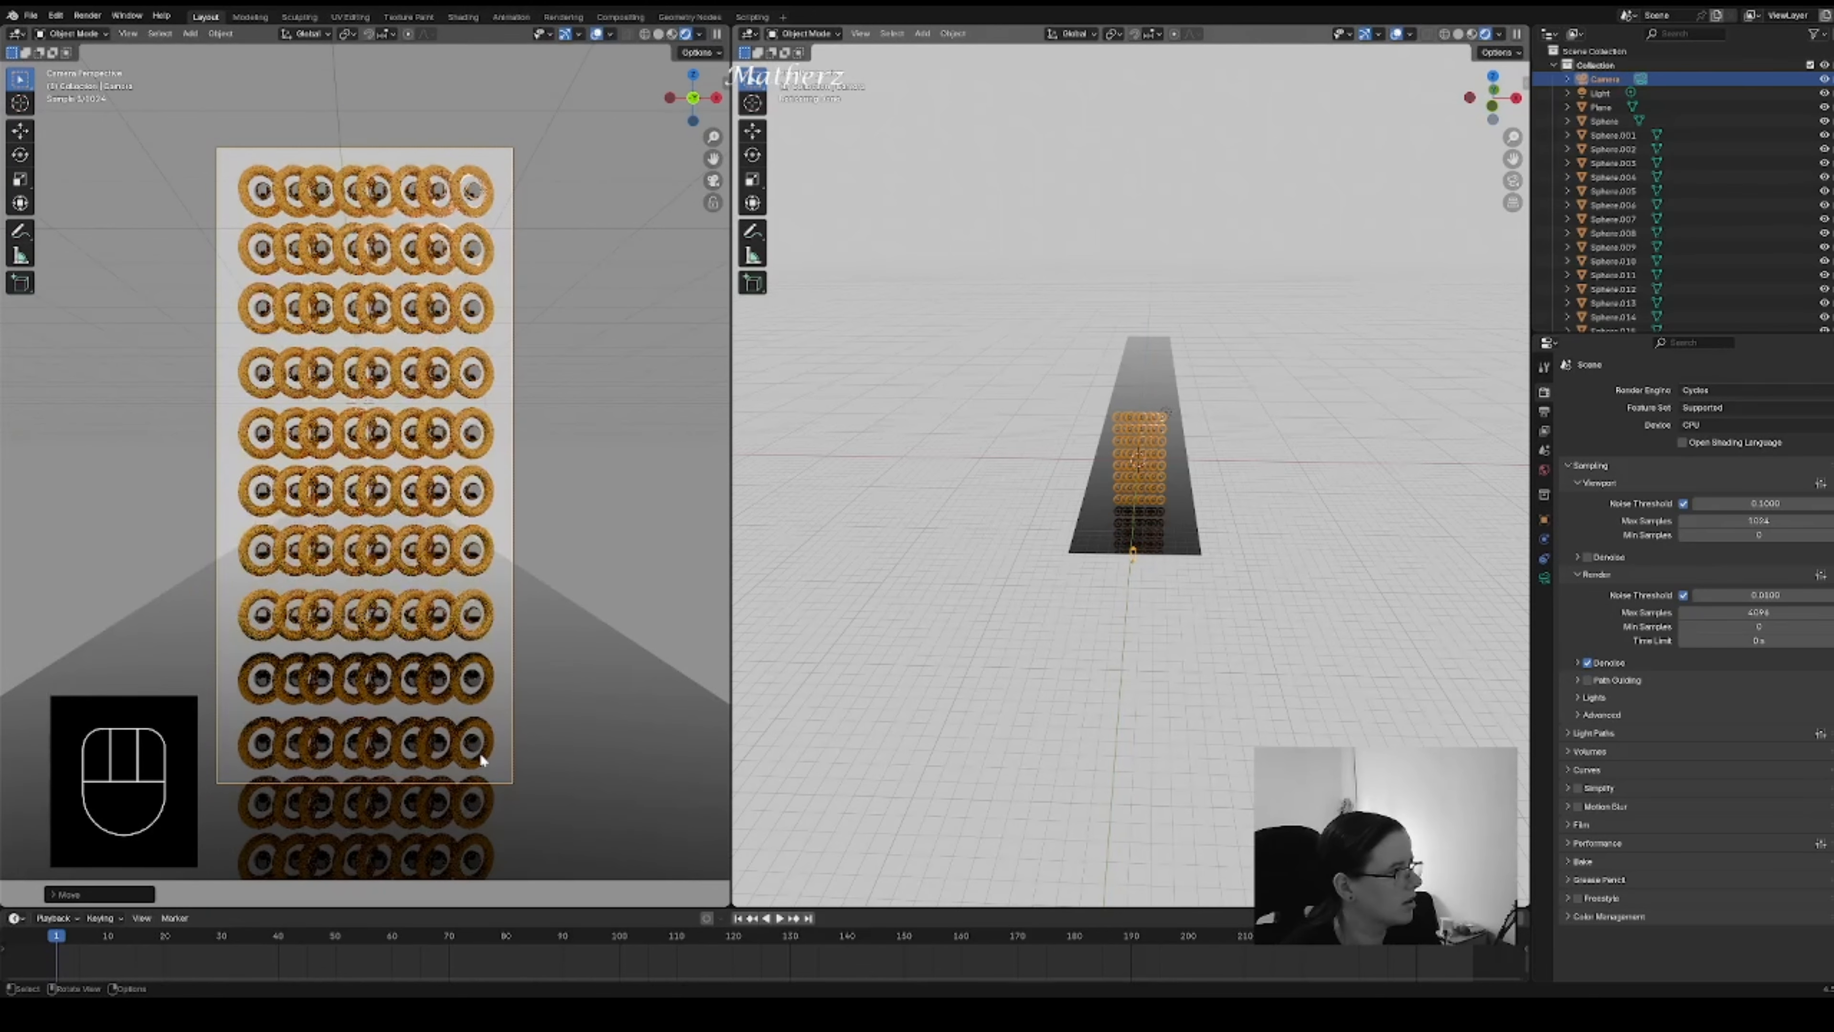
- Move the camera down slightly so the ring grid sits higher in the camera frame
key("g")
key("g")
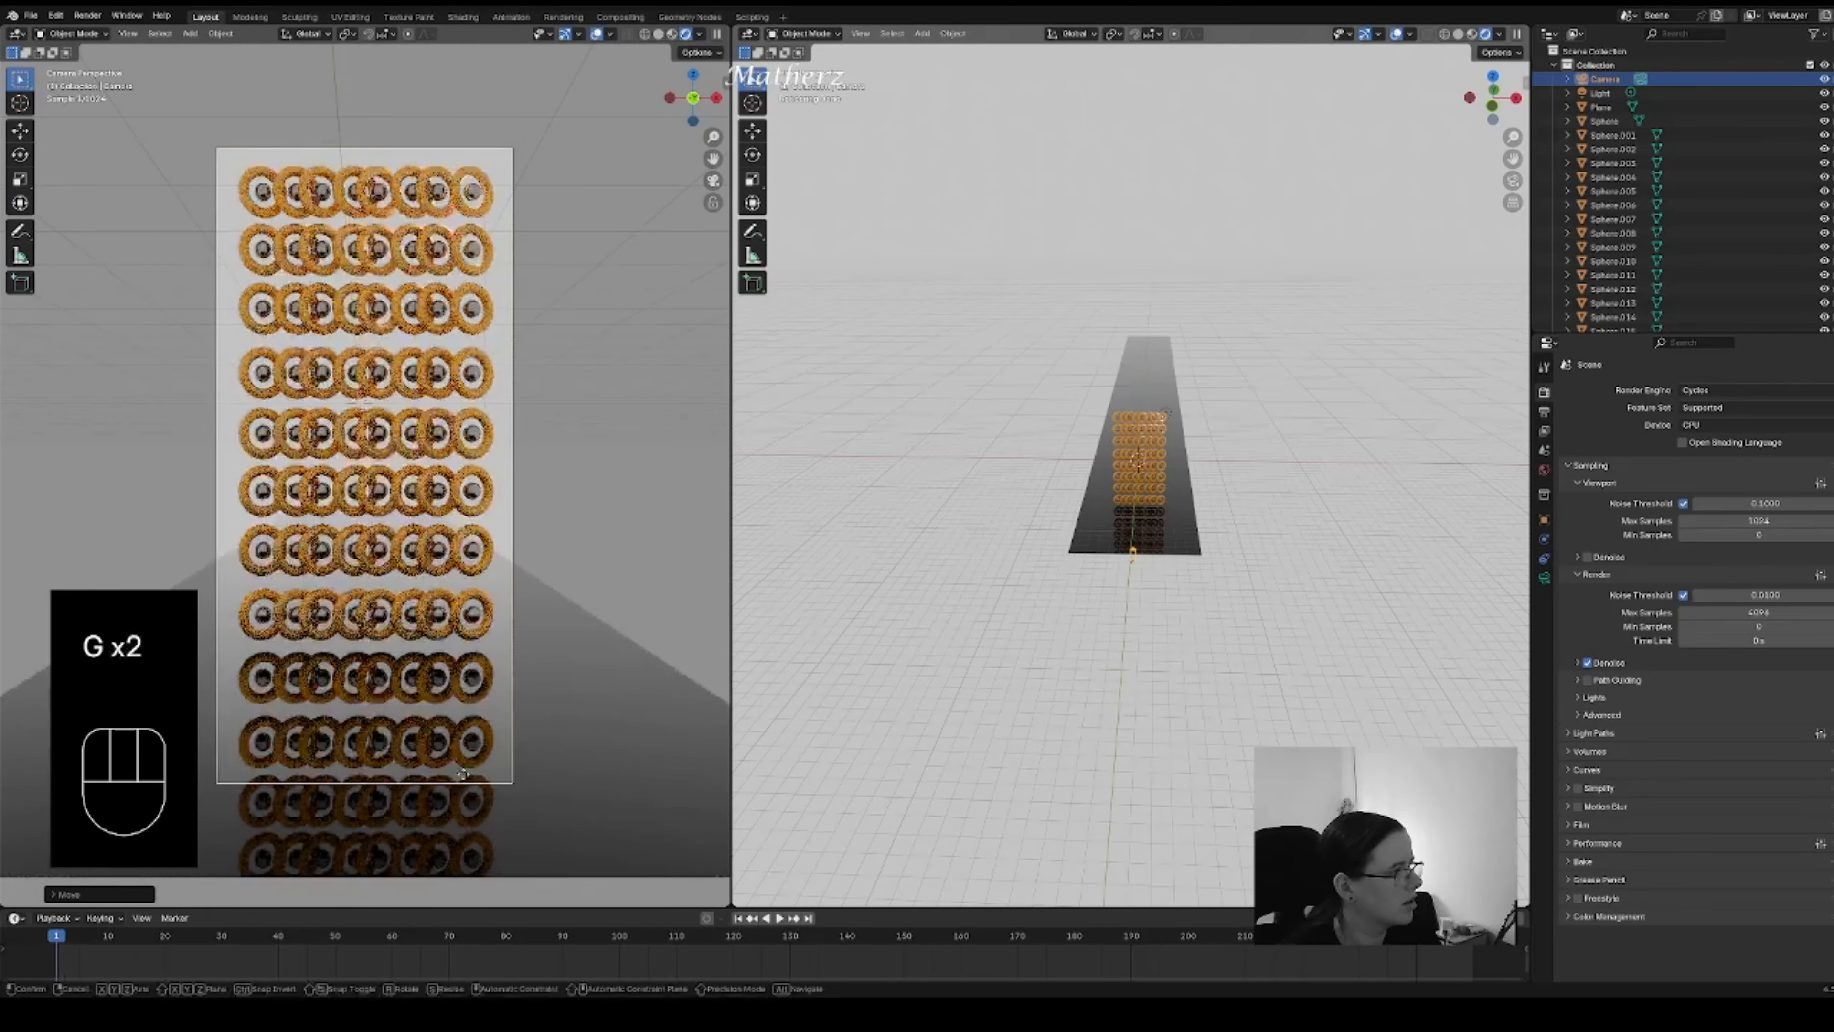
left_click(457, 816)
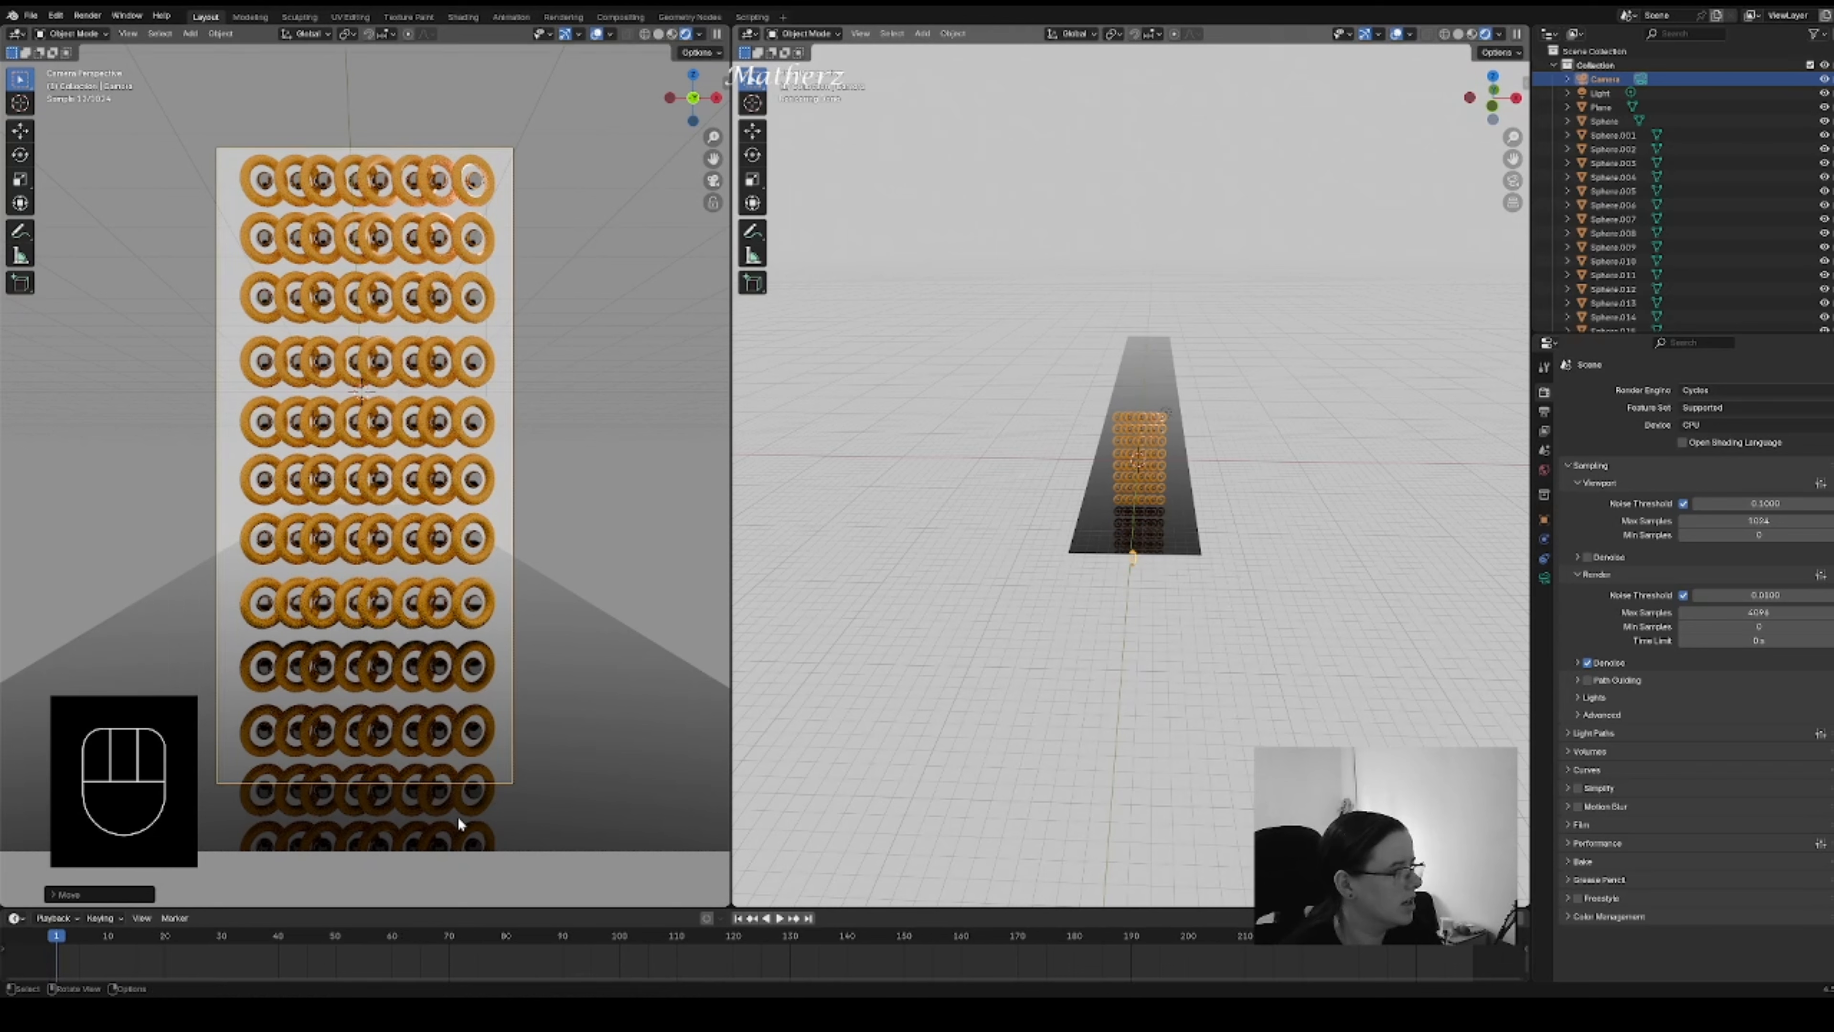
- Stretch the black floor plane along the Y axis, then shift it along Y away from the camera, keeping its near end behind the camera
left_click(597, 645)
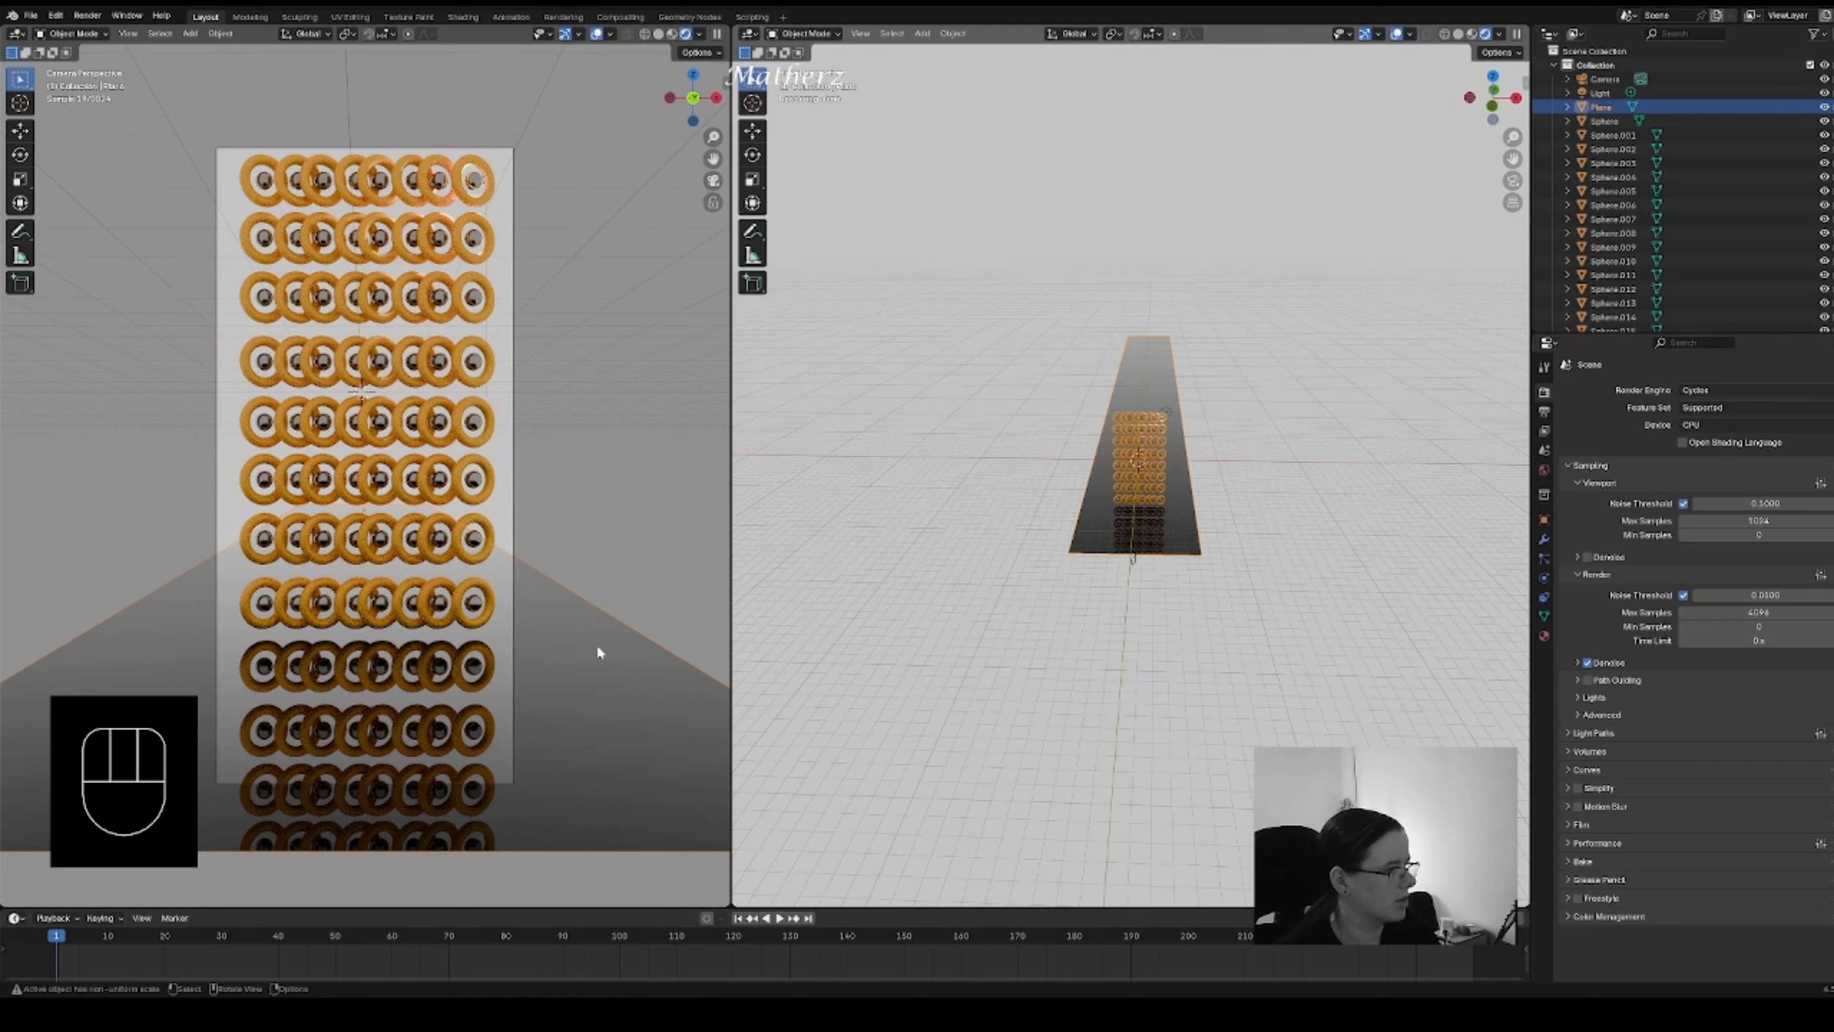
key("s")
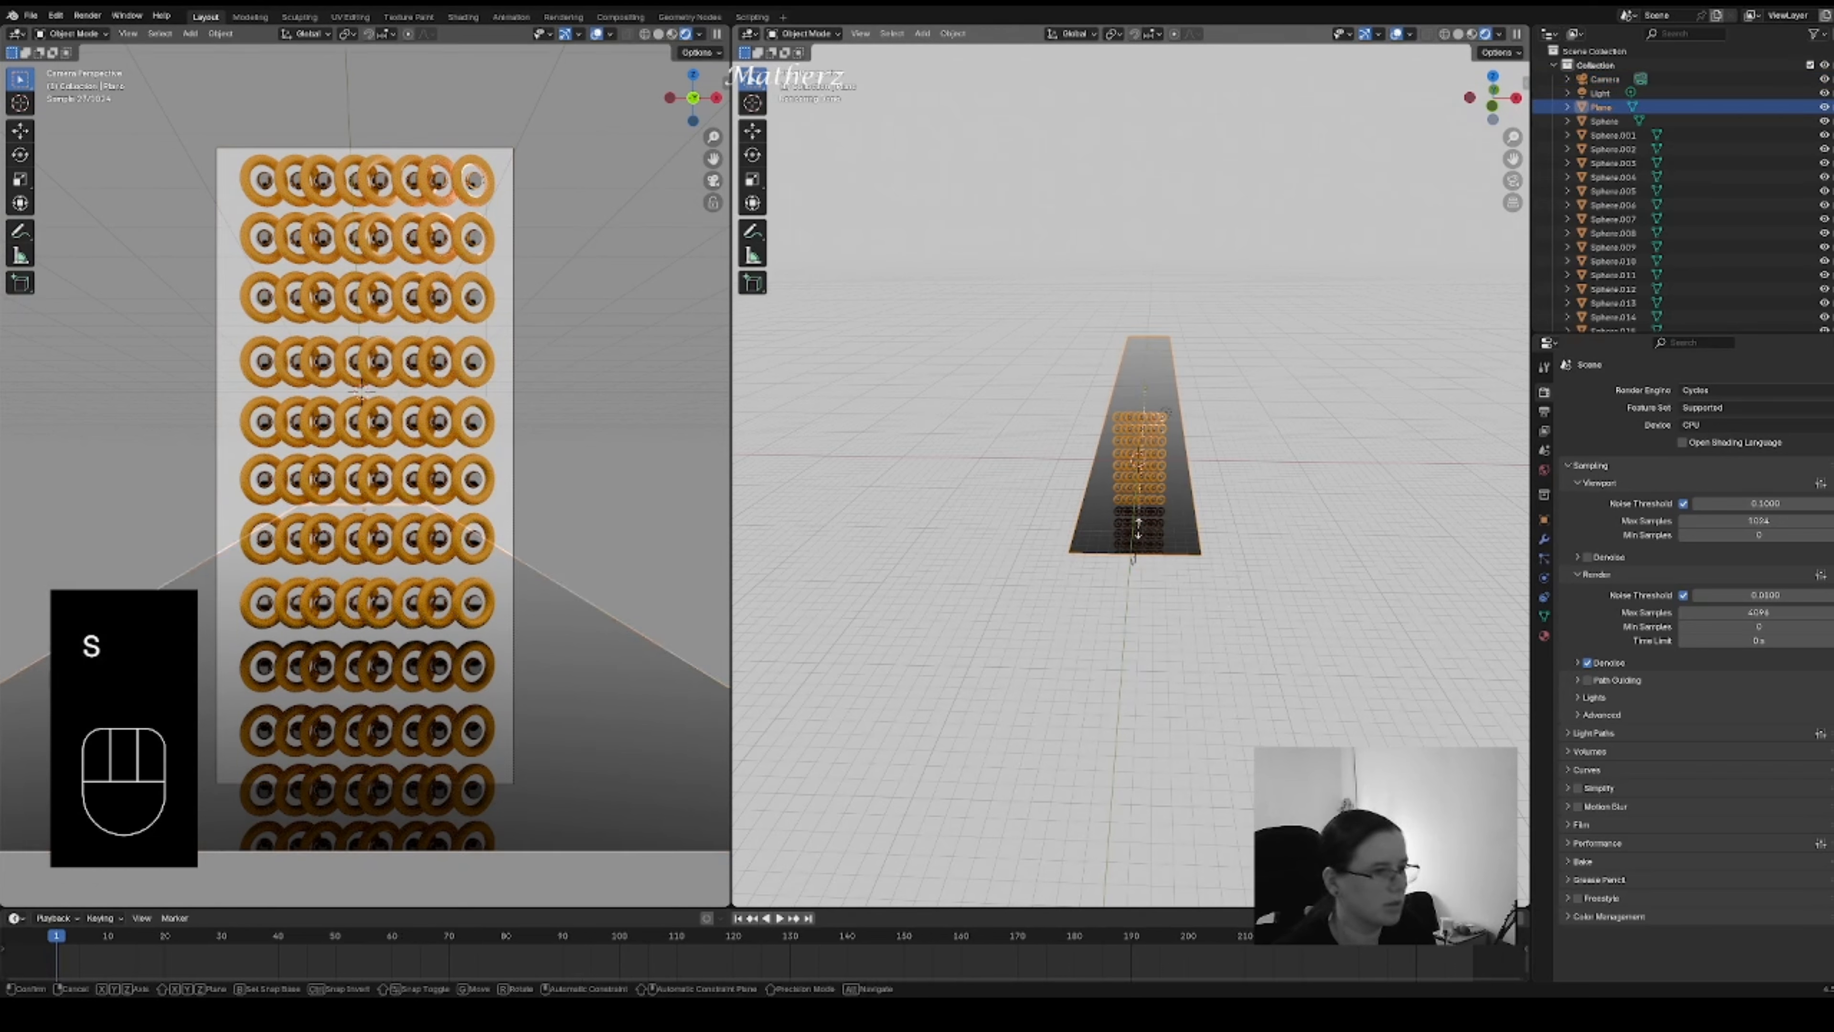
key("y")
left_click(1132, 763)
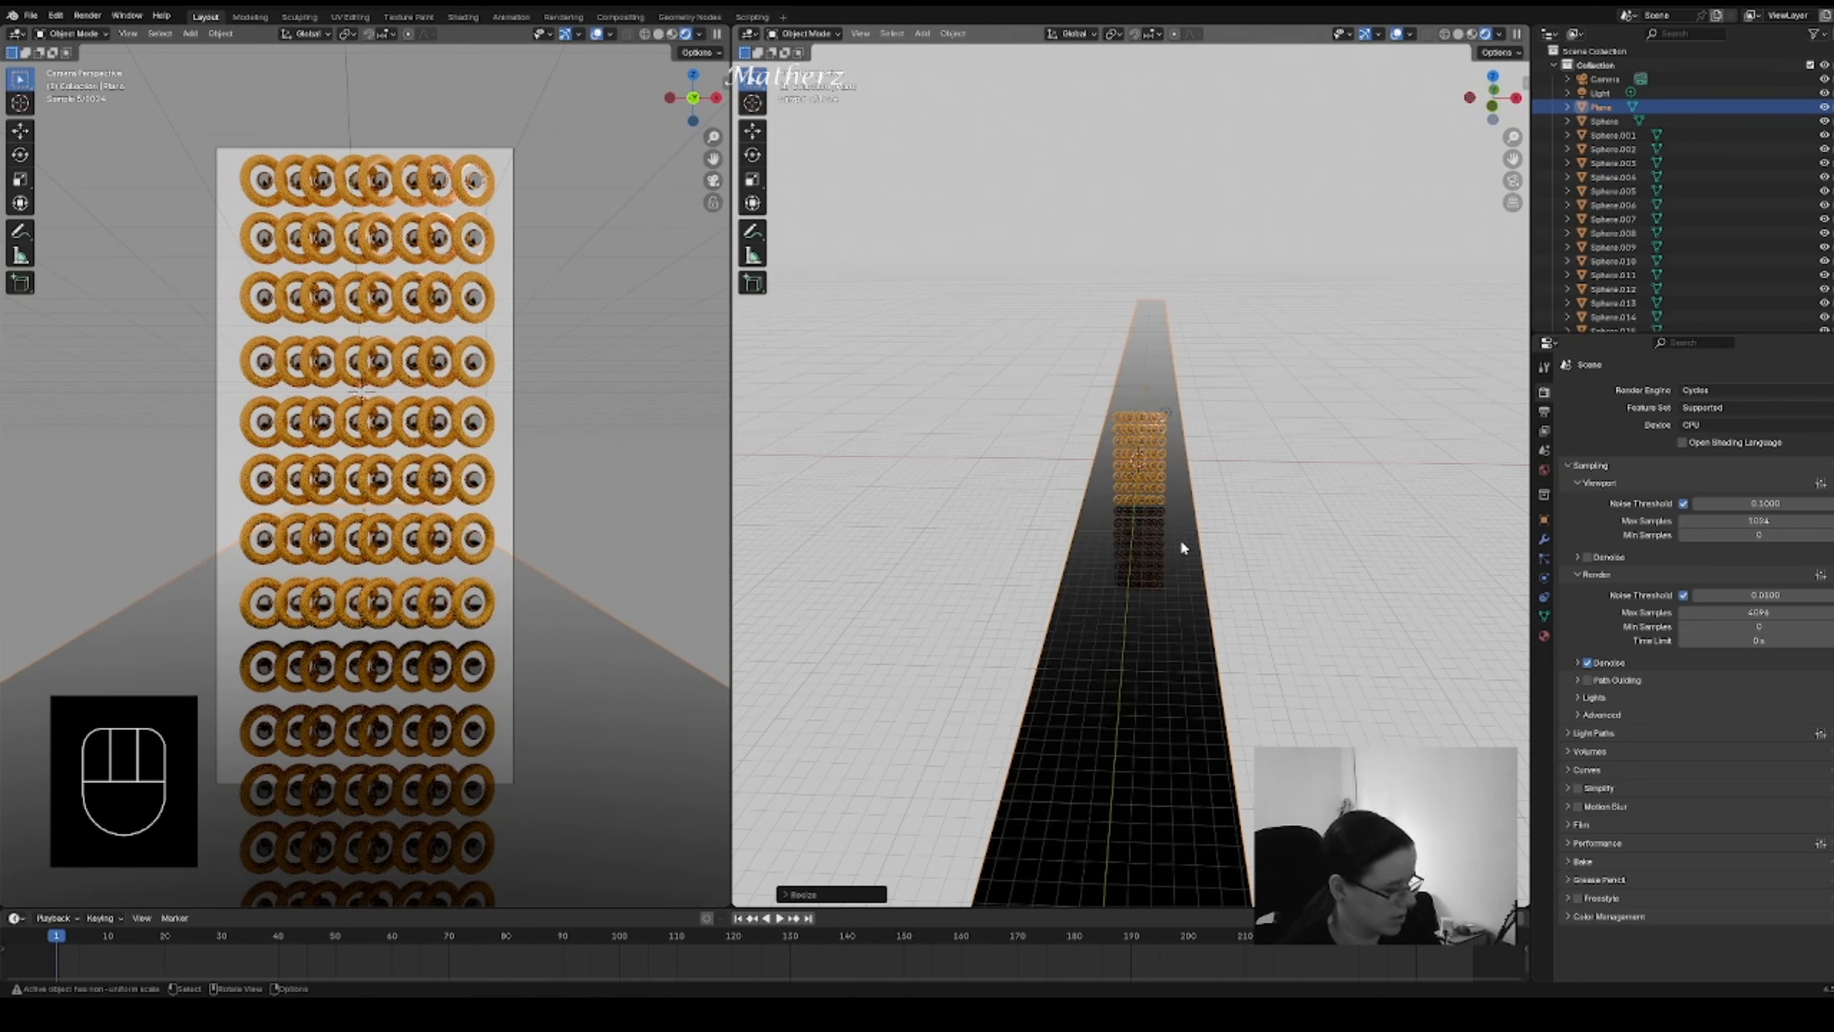
key("g")
middle_click_drag(1181, 540, 1218, 455)
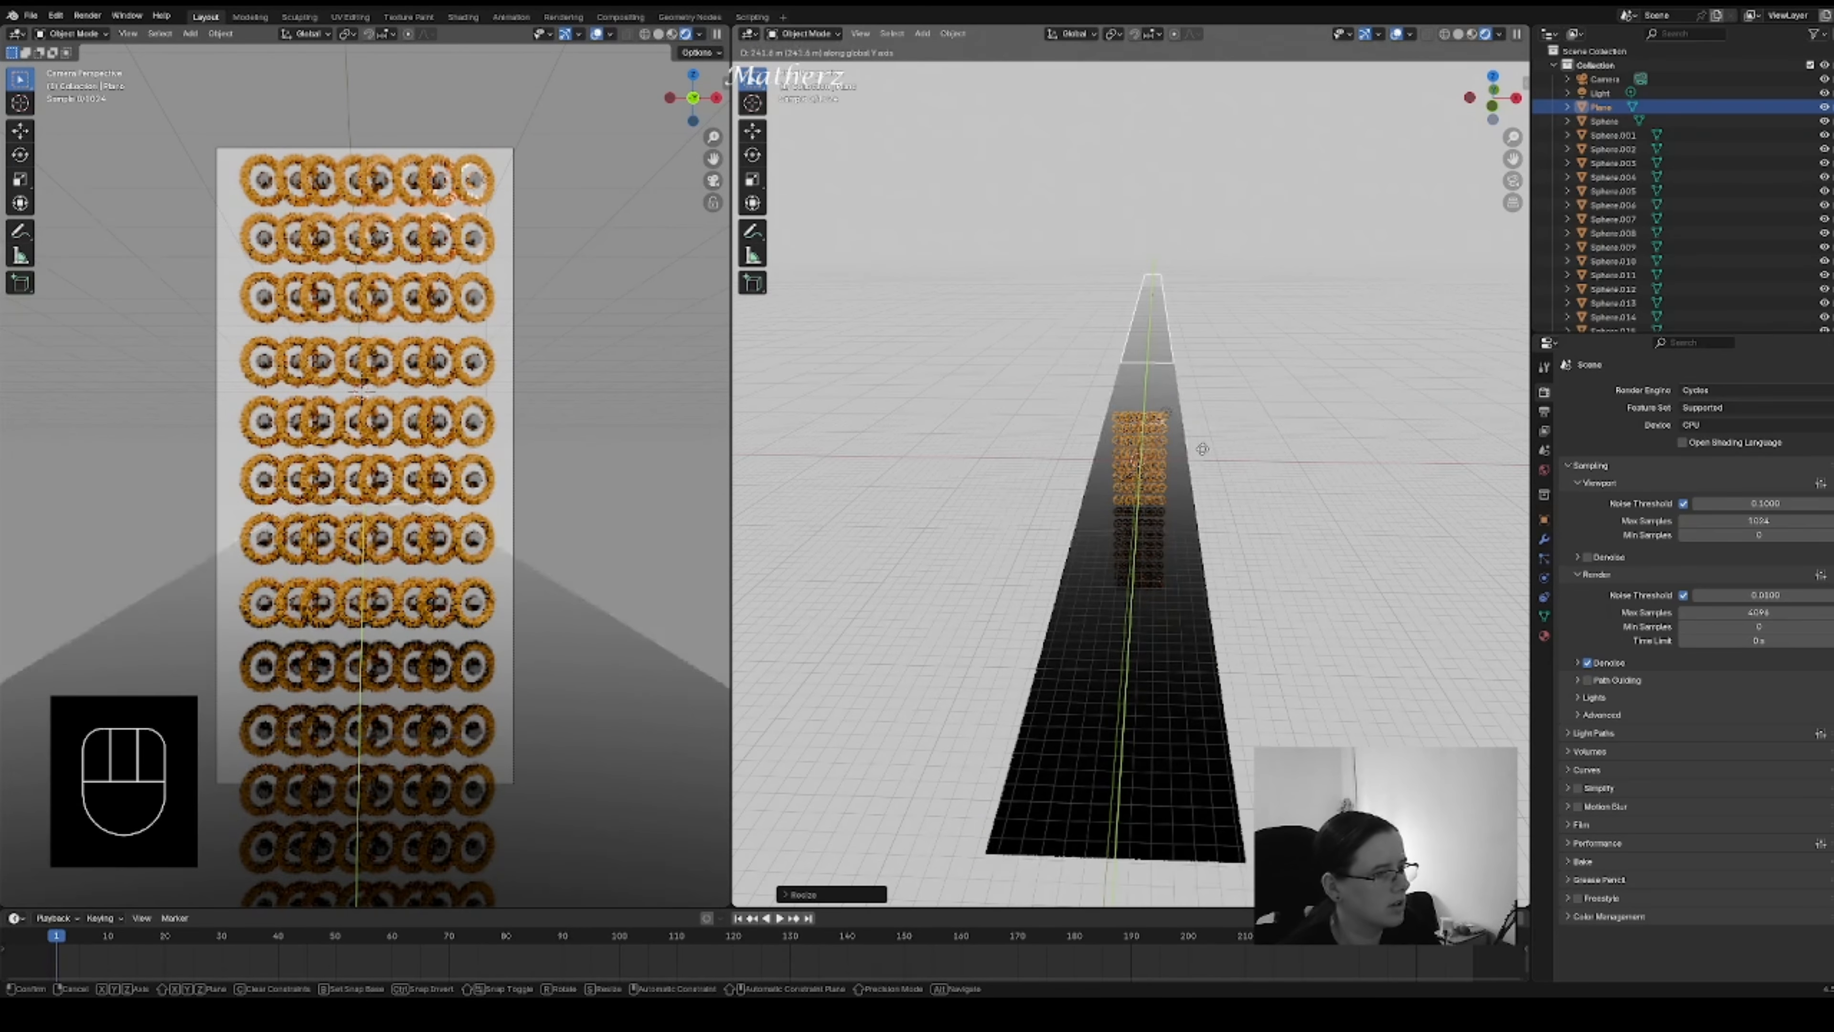
left_click(1202, 482)
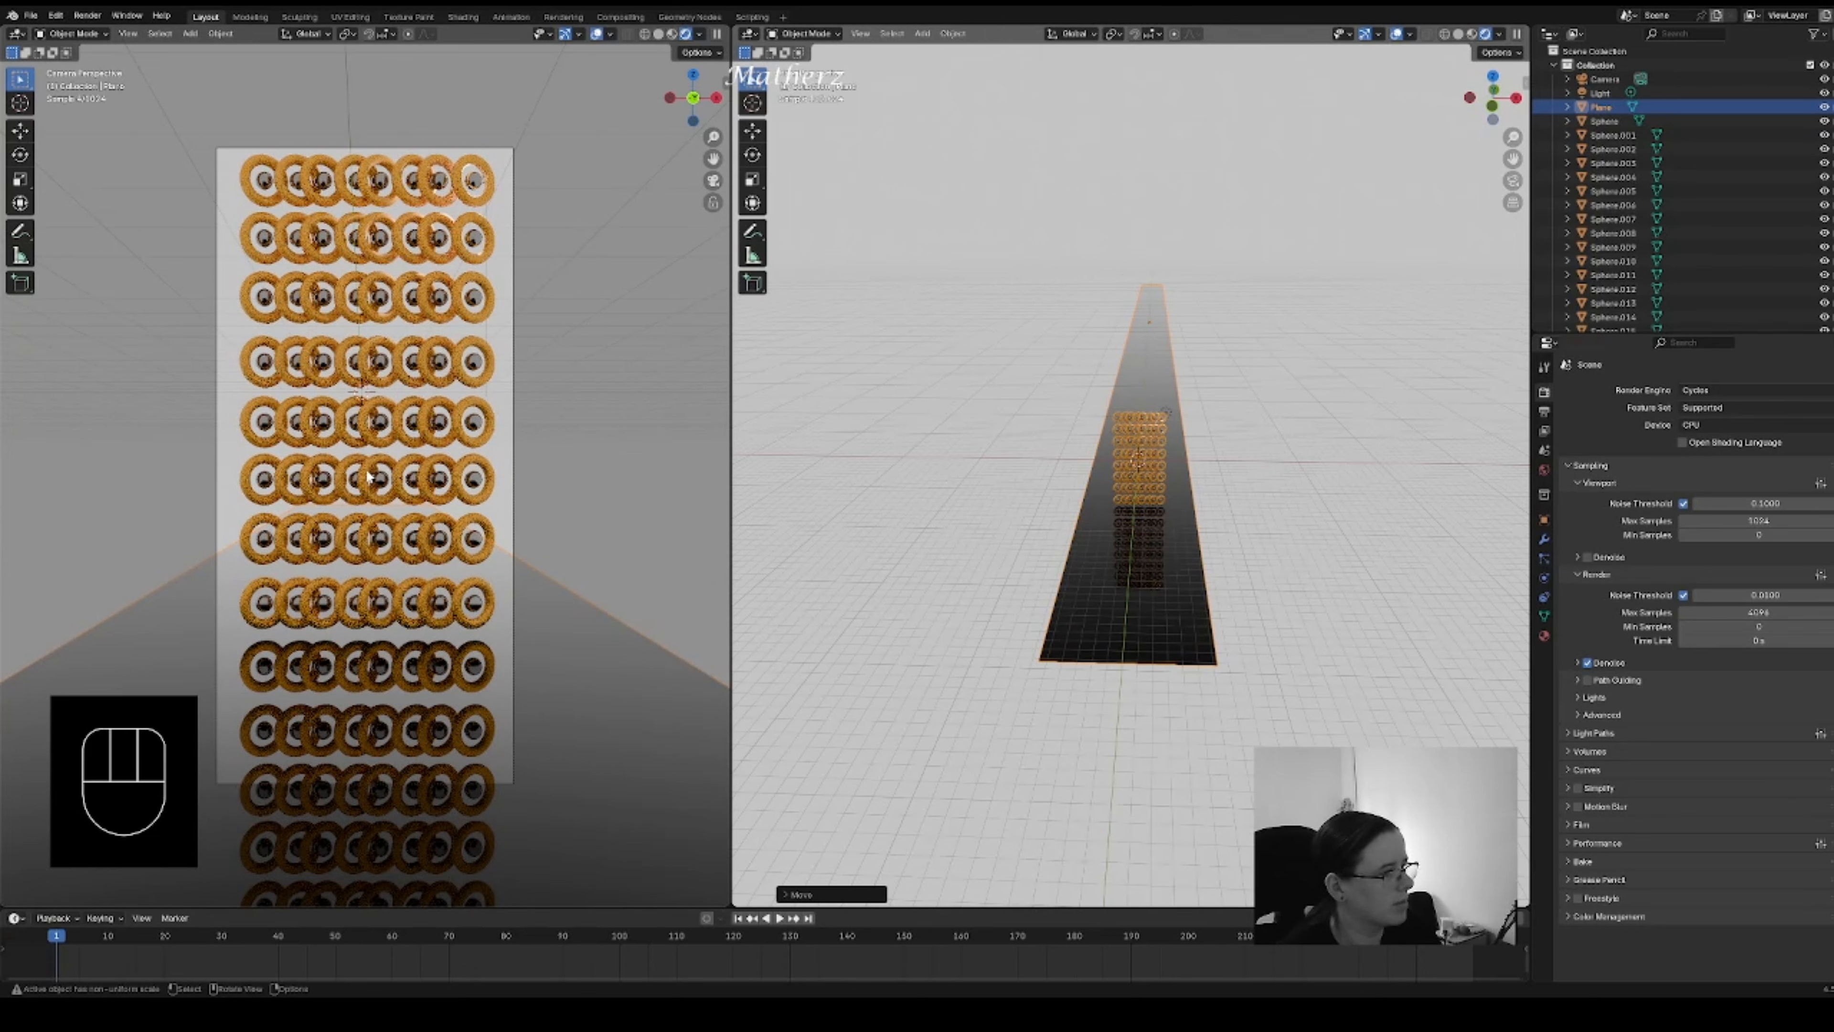
- Raise the camera's clip end distance to about 5591 m
left_click(511, 251)
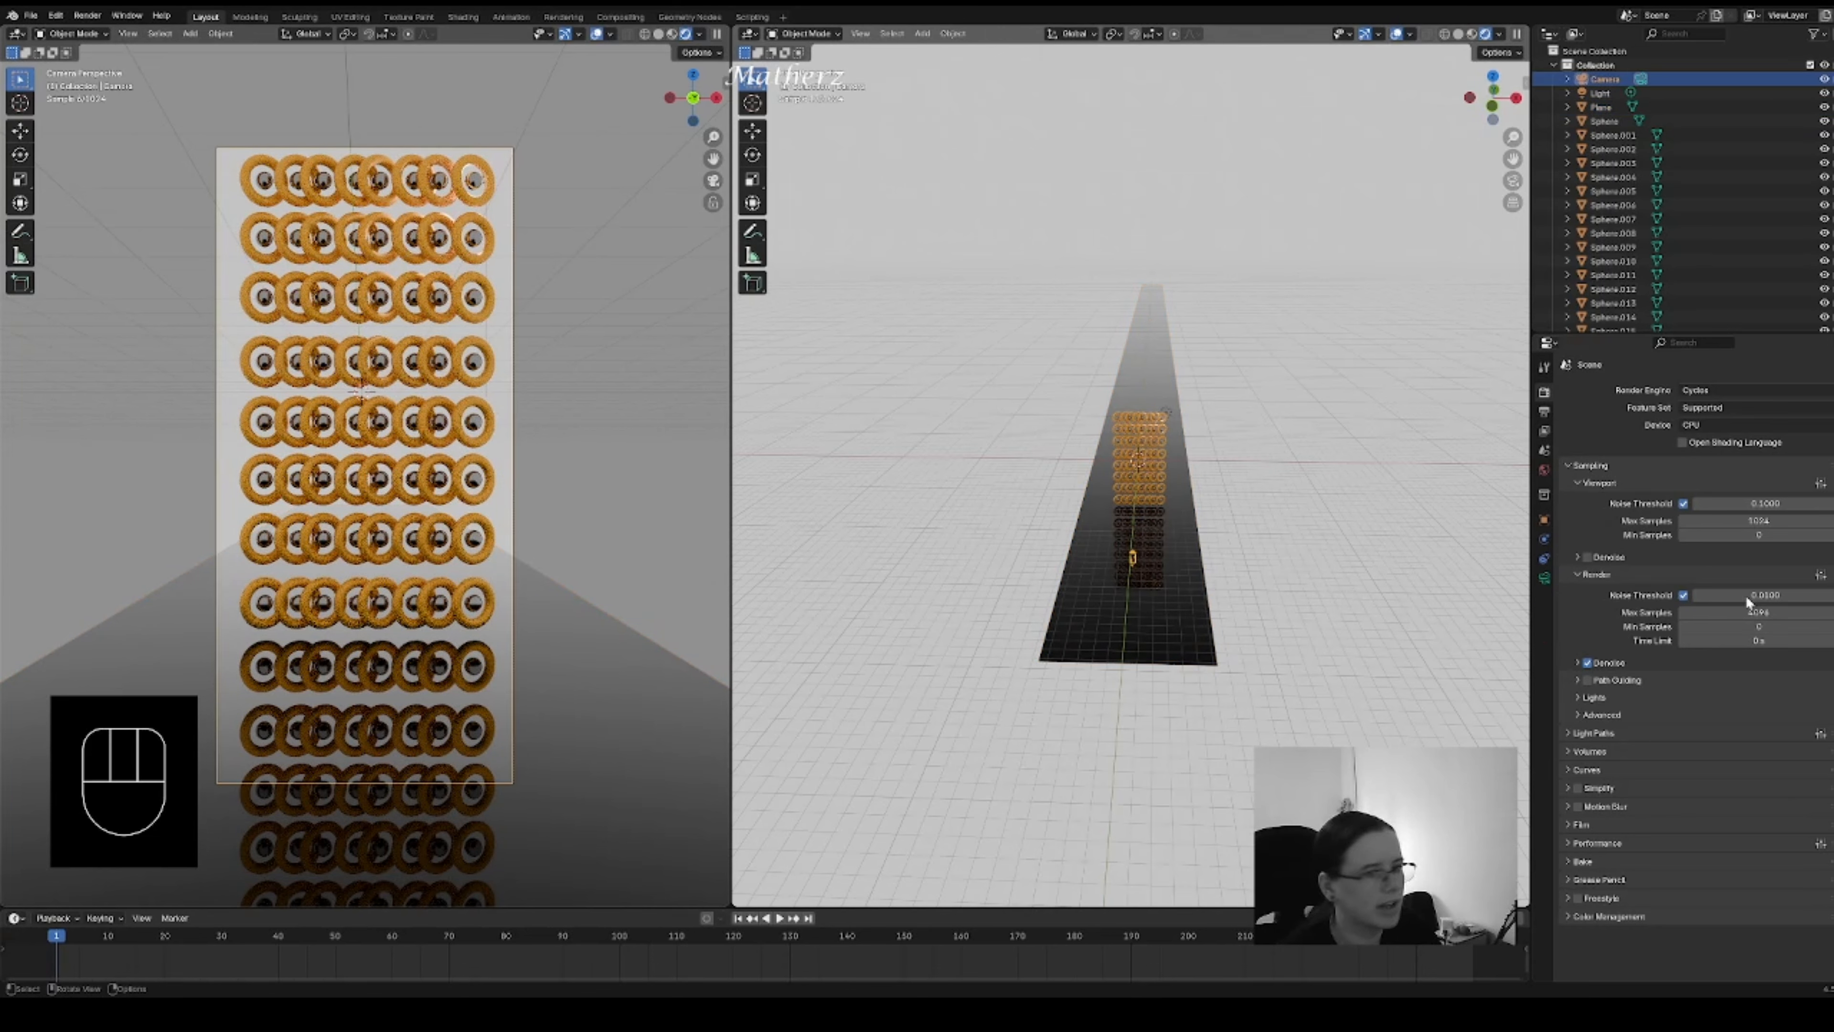
left_click(1543, 577)
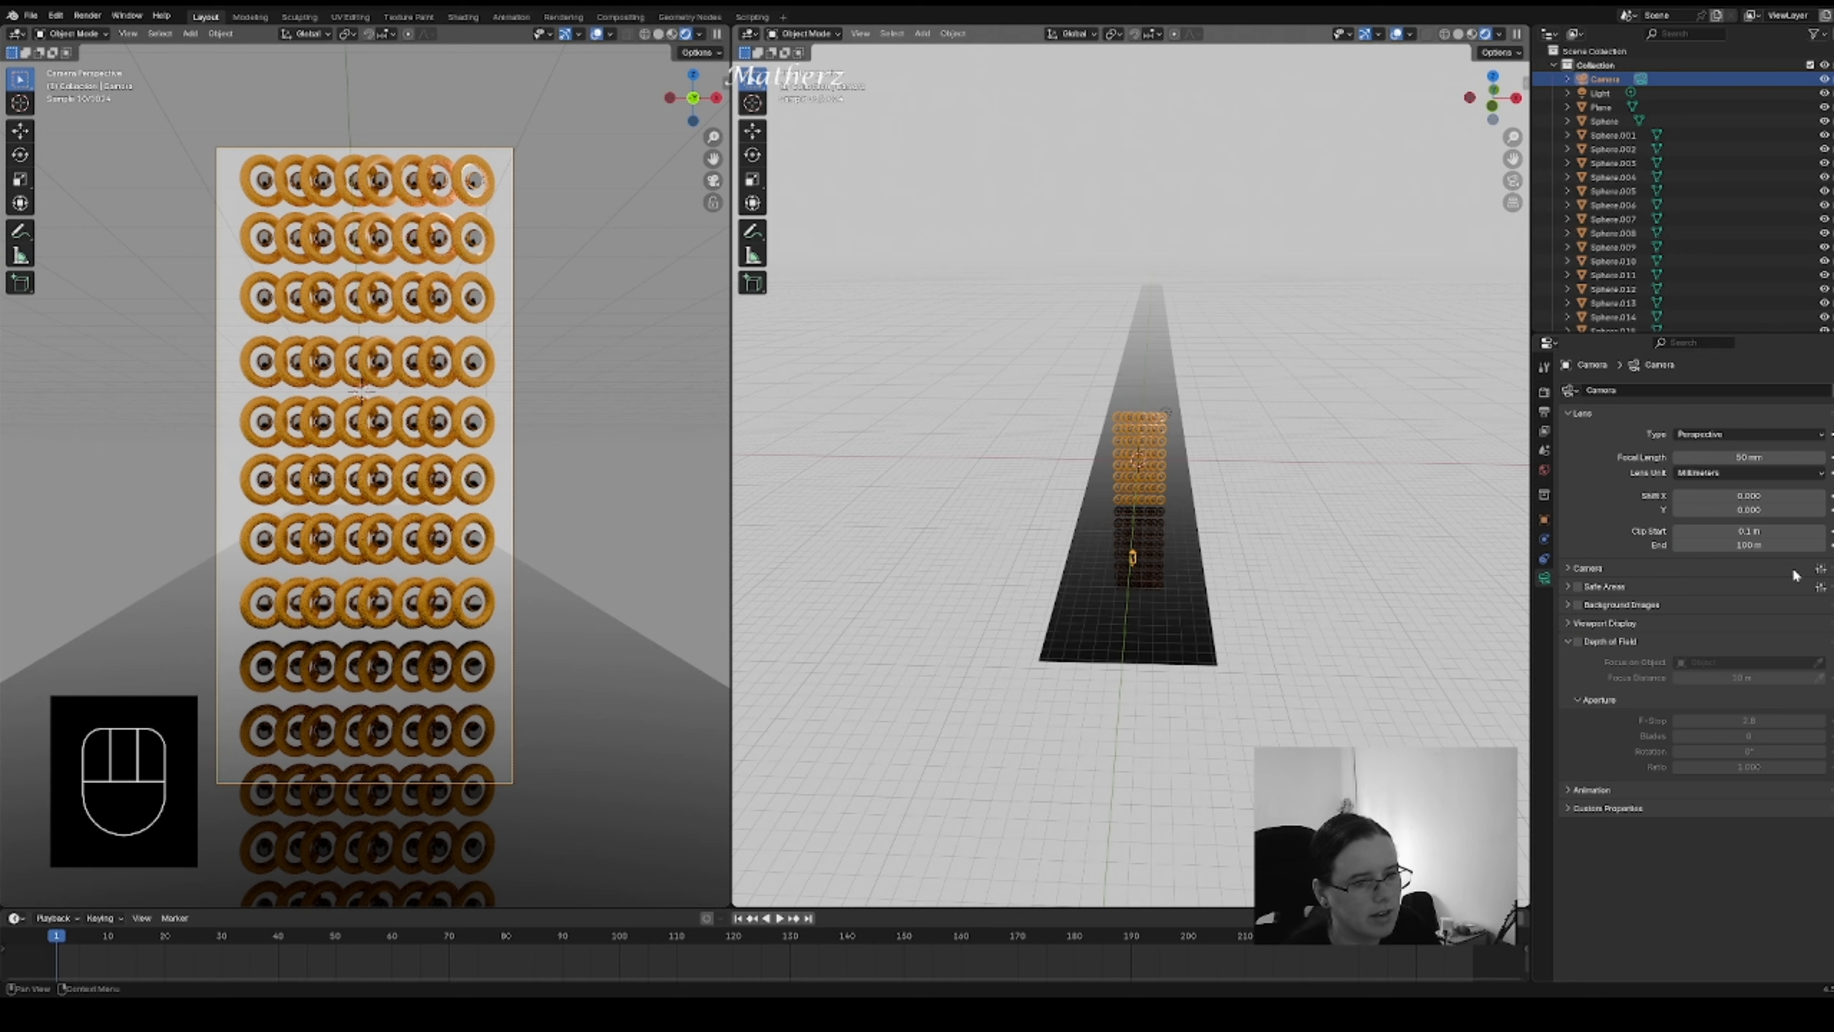
left_click_drag(1749, 545, 1790, 544)
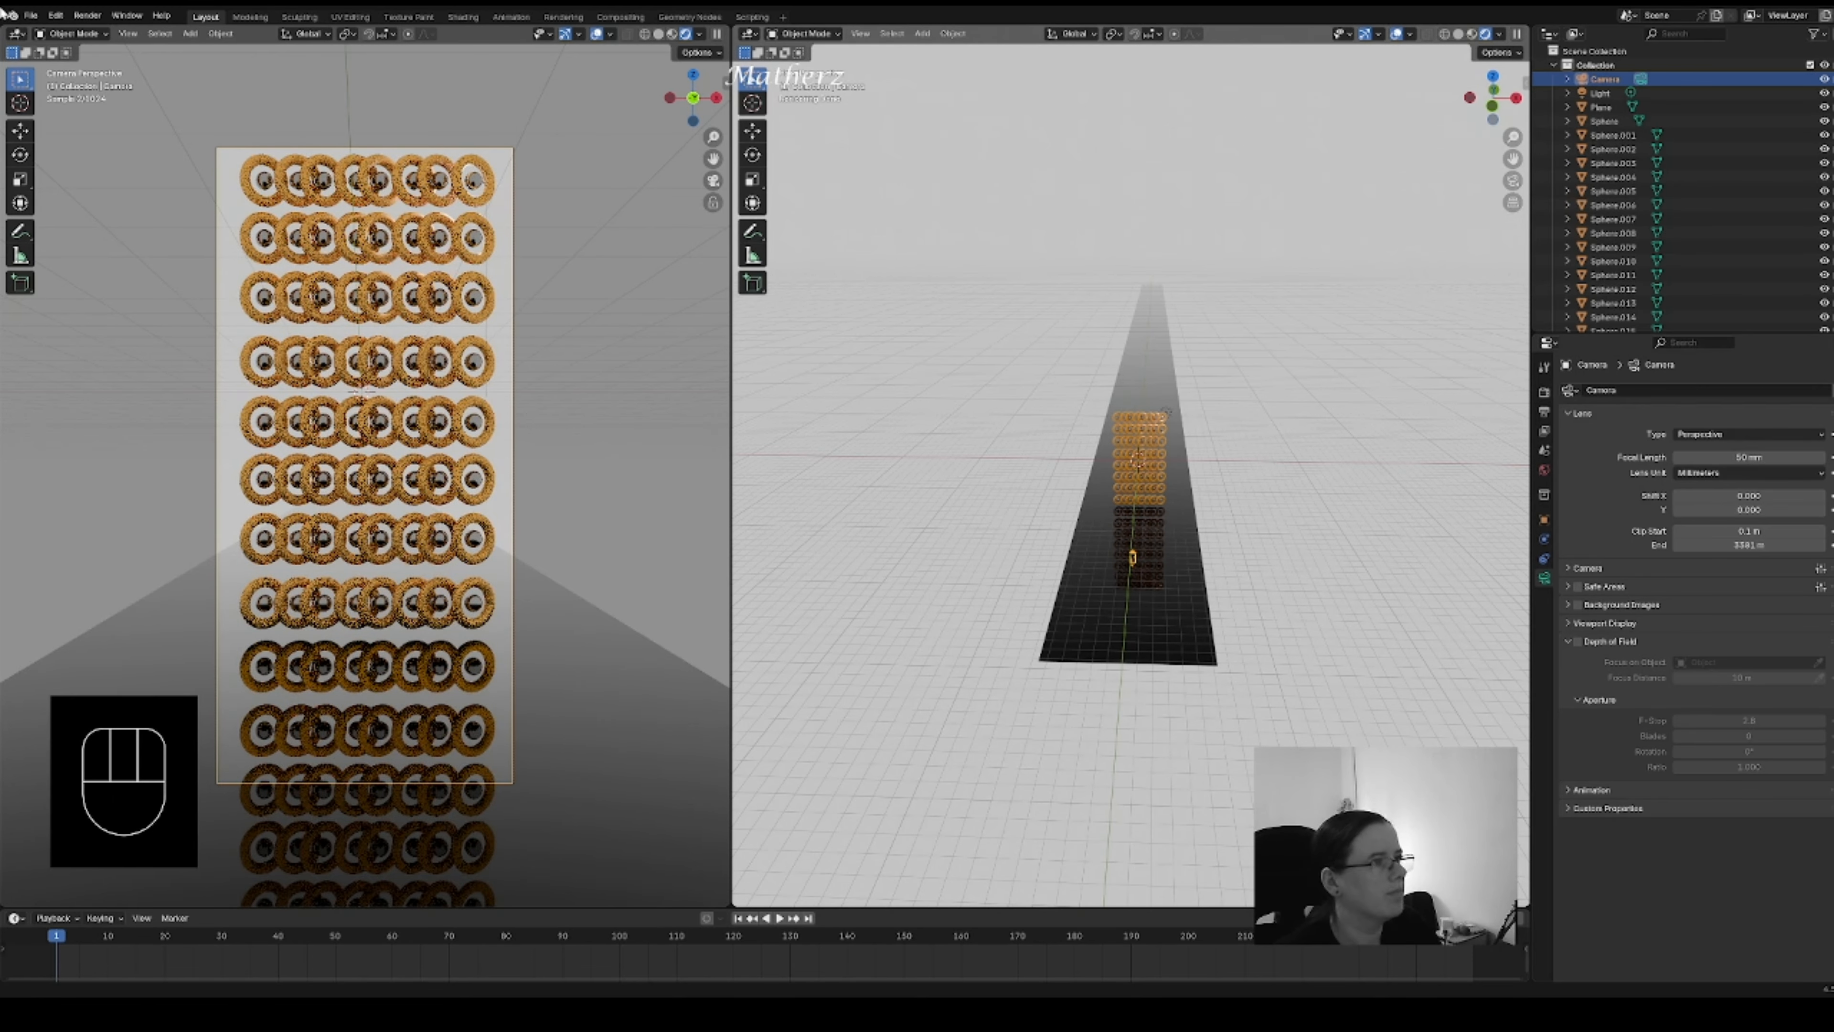